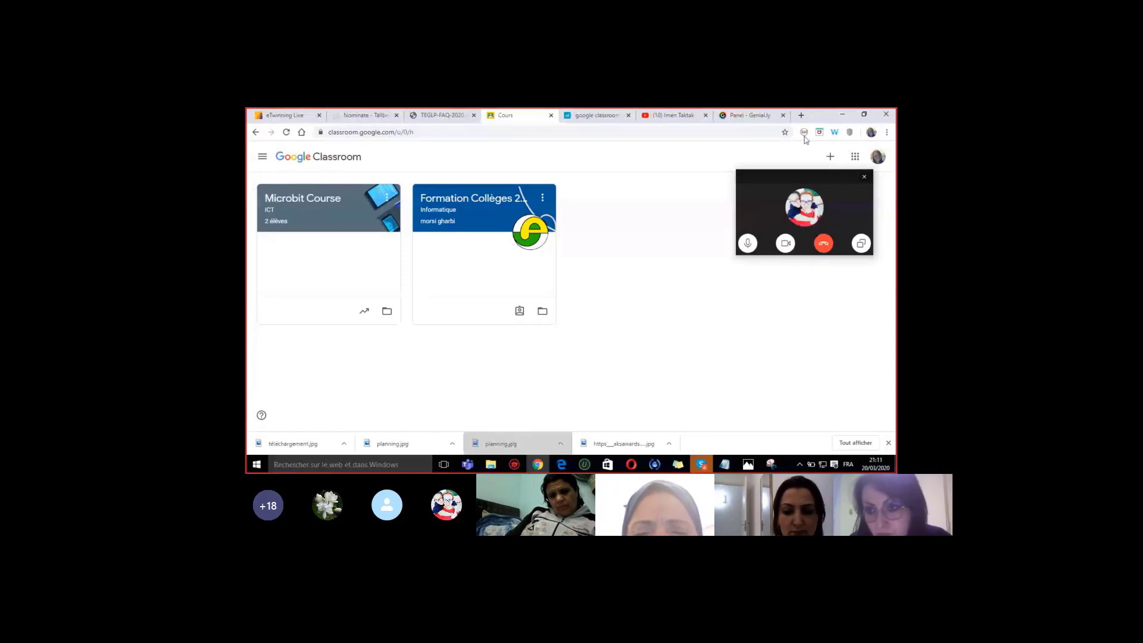
- Move the call window aside and start a new class from the + menu
{"action": "left_click_drag", "start_coordinate": [804, 178], "coordinate": [833, 353]}
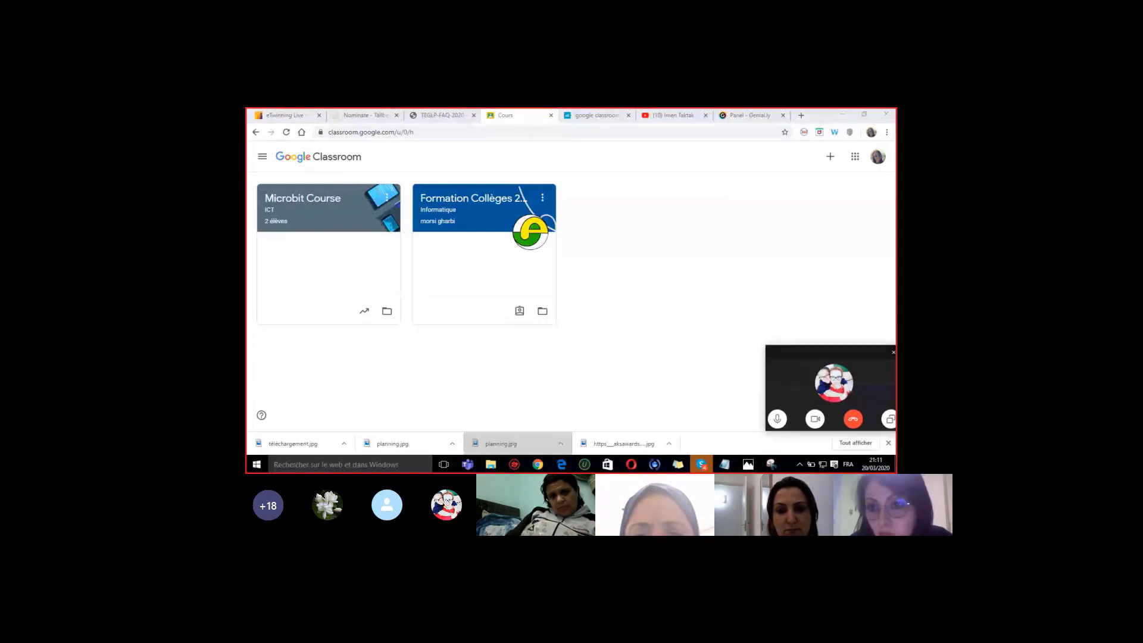
{"action": "left_click", "coordinate": [830, 156]}
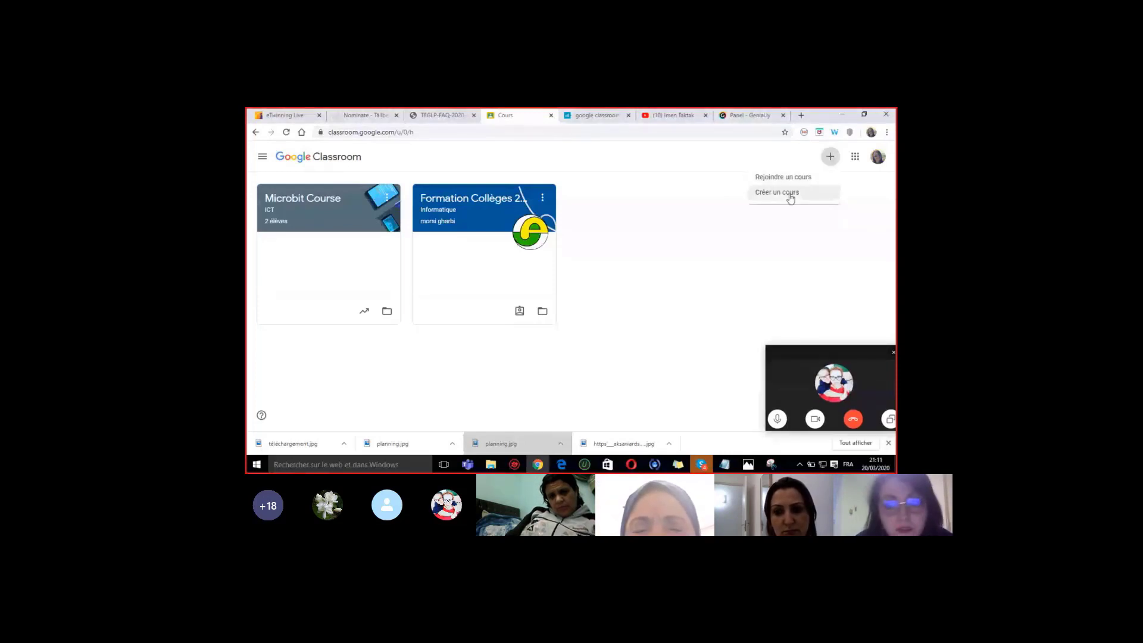
{"action": "left_click", "coordinate": [790, 198]}
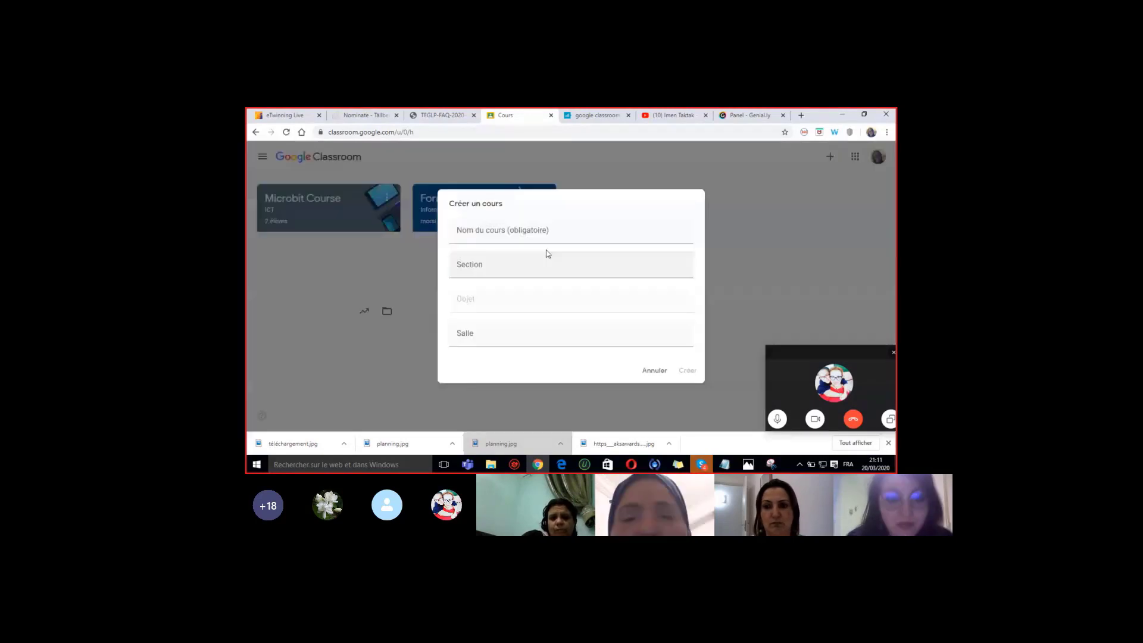
- Enter 'Cours Informatique' as the course name and 'Codage et de la programmation' as the section
{"action": "left_click", "coordinate": [467, 230]}
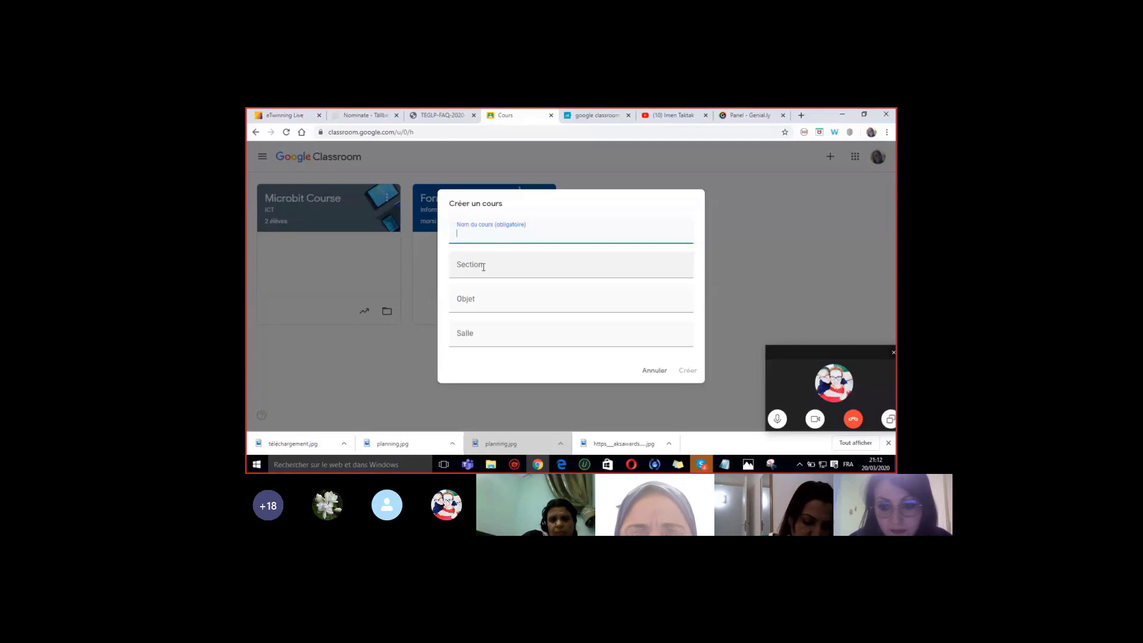
{"action": "left_click", "coordinate": [483, 267]}
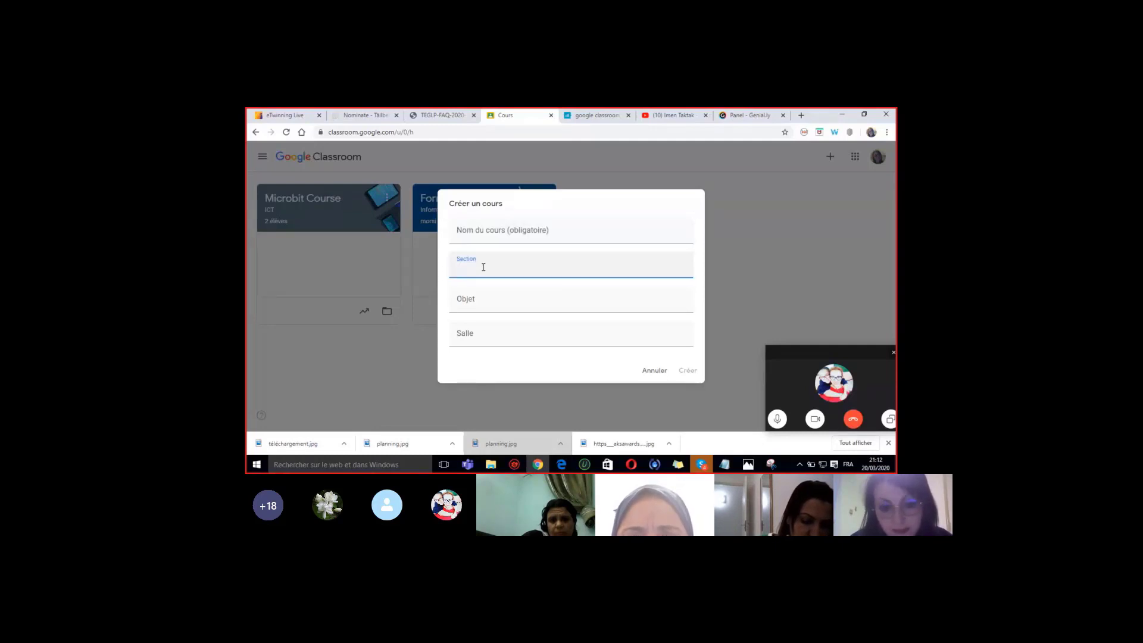
{"action": "key", "text": "Tab"}
{"action": "left_click", "coordinate": [460, 338]}
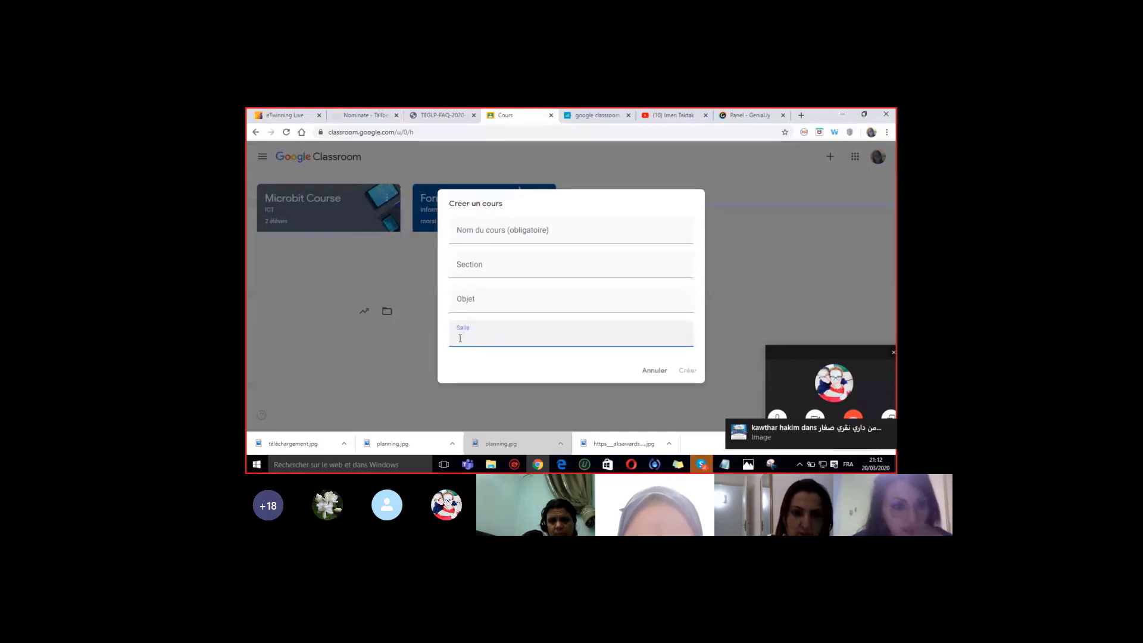
{"action": "left_click", "coordinate": [467, 231]}
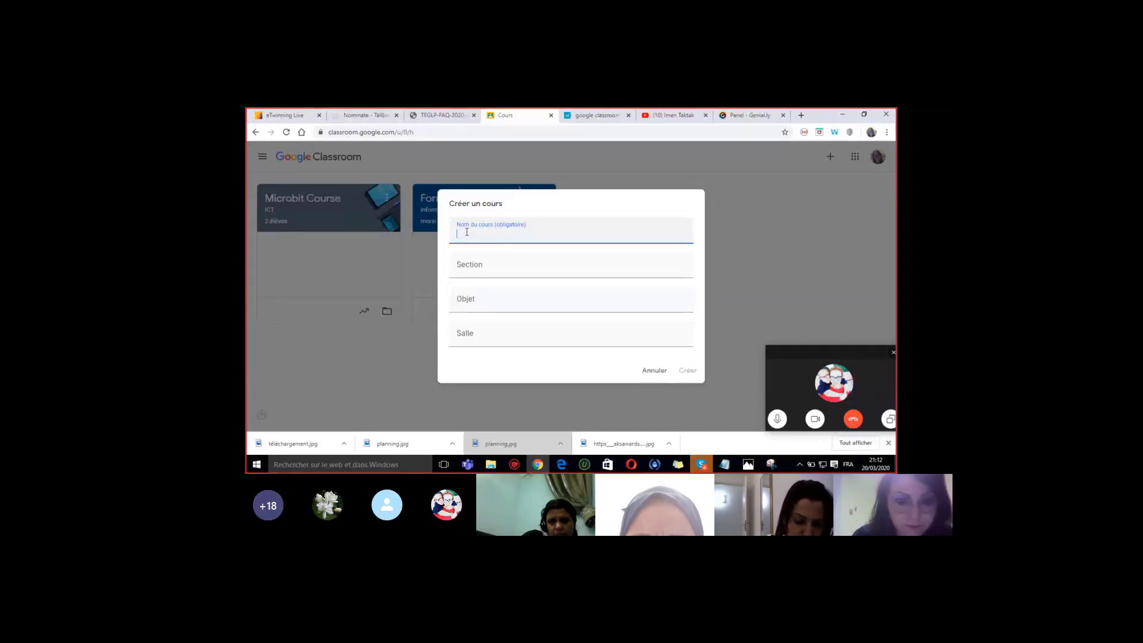
{"action": "type", "text": "Cours In"}
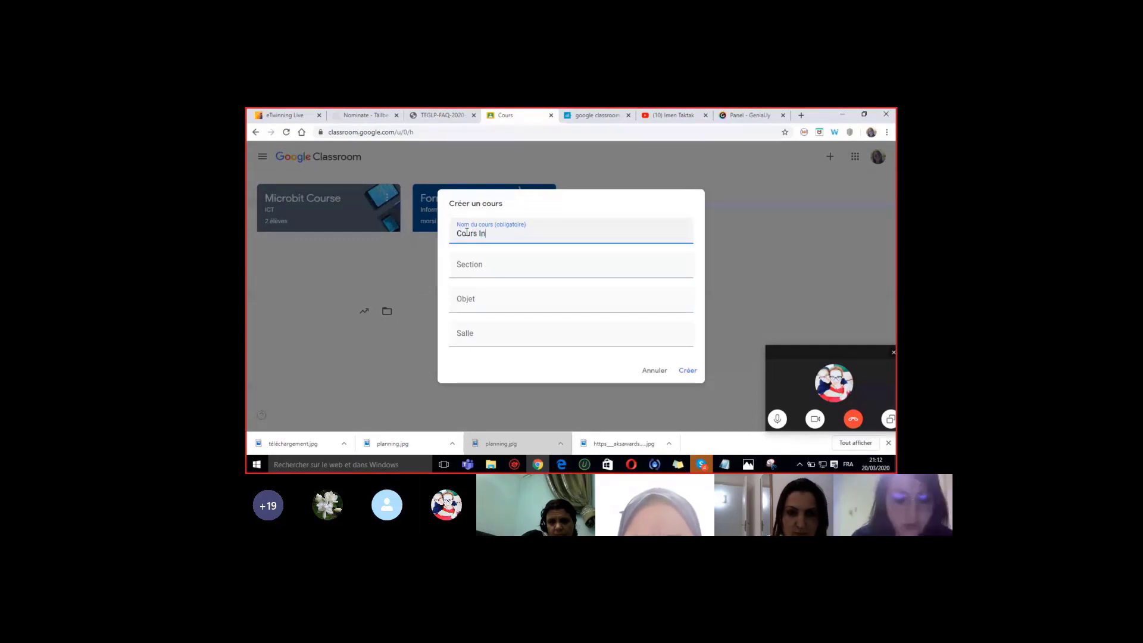
{"action": "type", "text": "formatique"}
{"action": "left_click", "coordinate": [468, 269]}
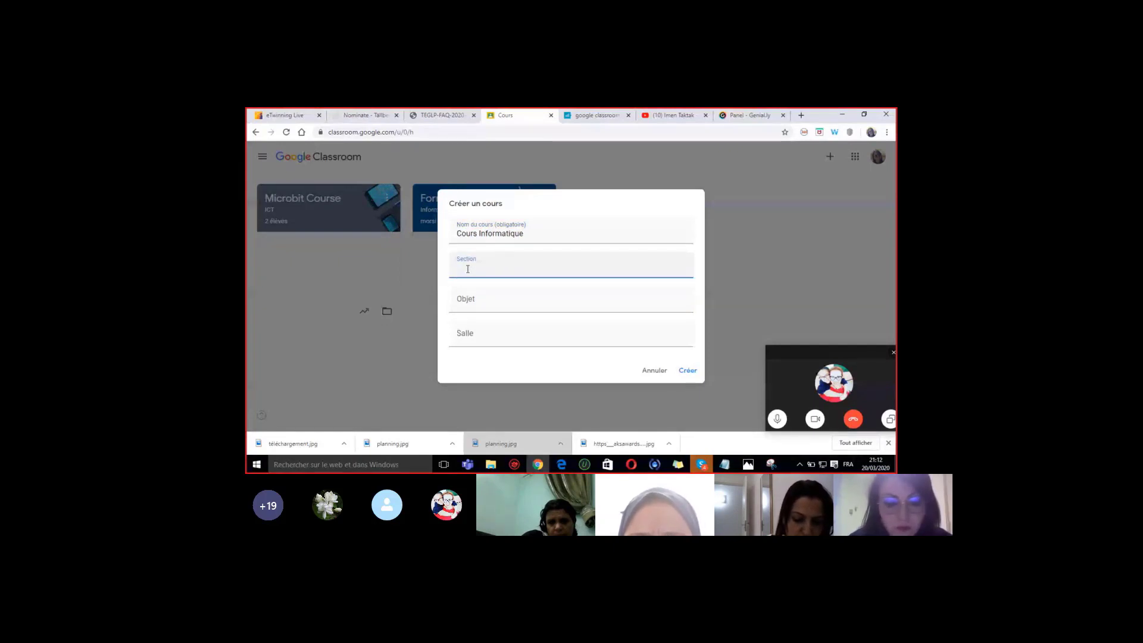
{"action": "type", "text": "Collage et de "}
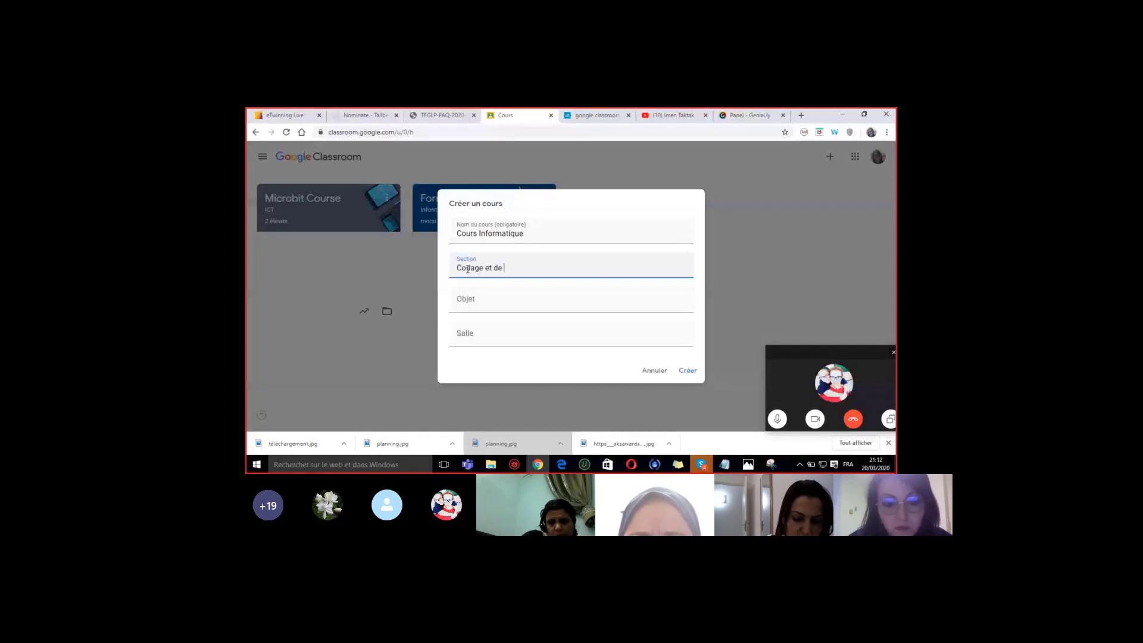
{"action": "type", "text": "la programmation"}
- Copy the section text into the subject field, set room 9ème, and create the class
{"action": "left_click", "coordinate": [477, 305]}
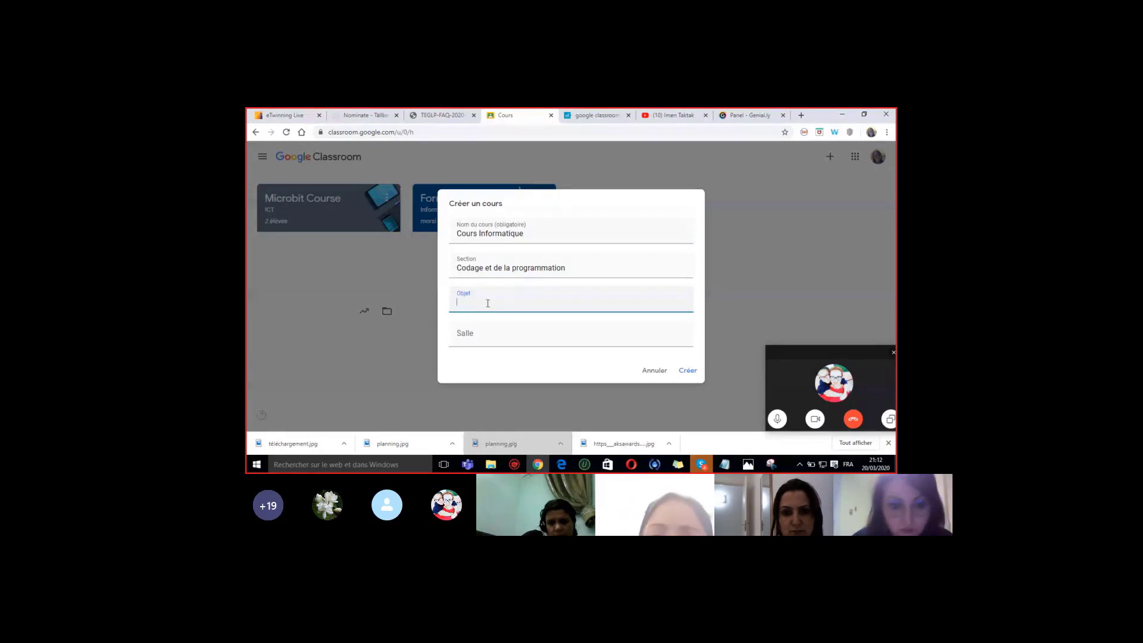
{"action": "left_click", "coordinate": [462, 268]}
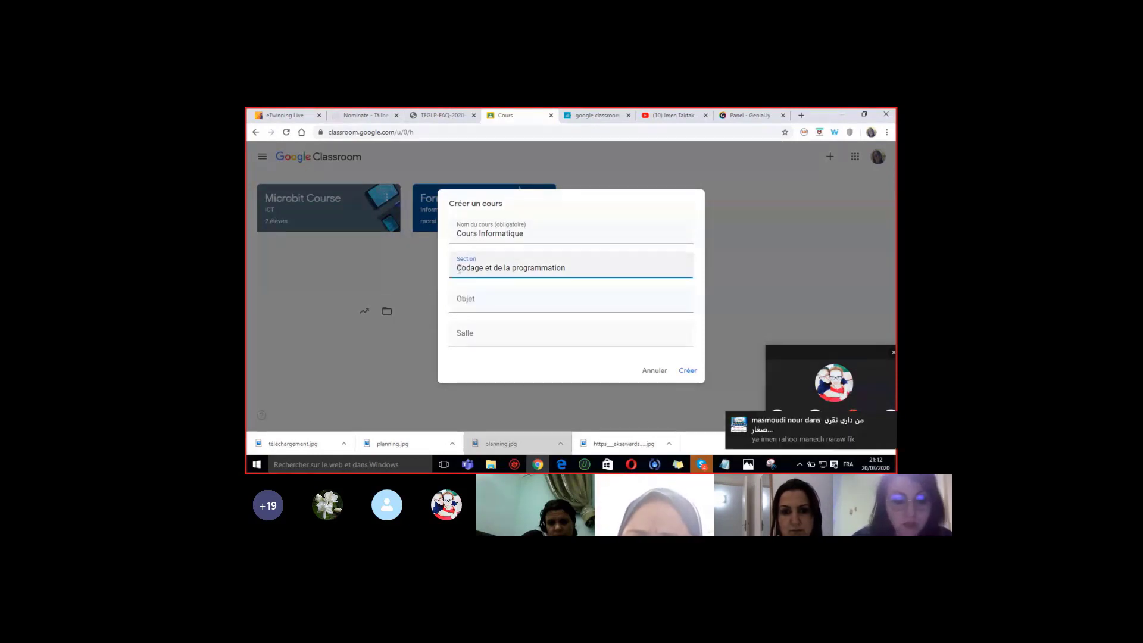
{"action": "left_click_drag", "start_coordinate": [462, 268], "coordinate": [563, 268]}
{"action": "key", "text": "ctrl+c"}
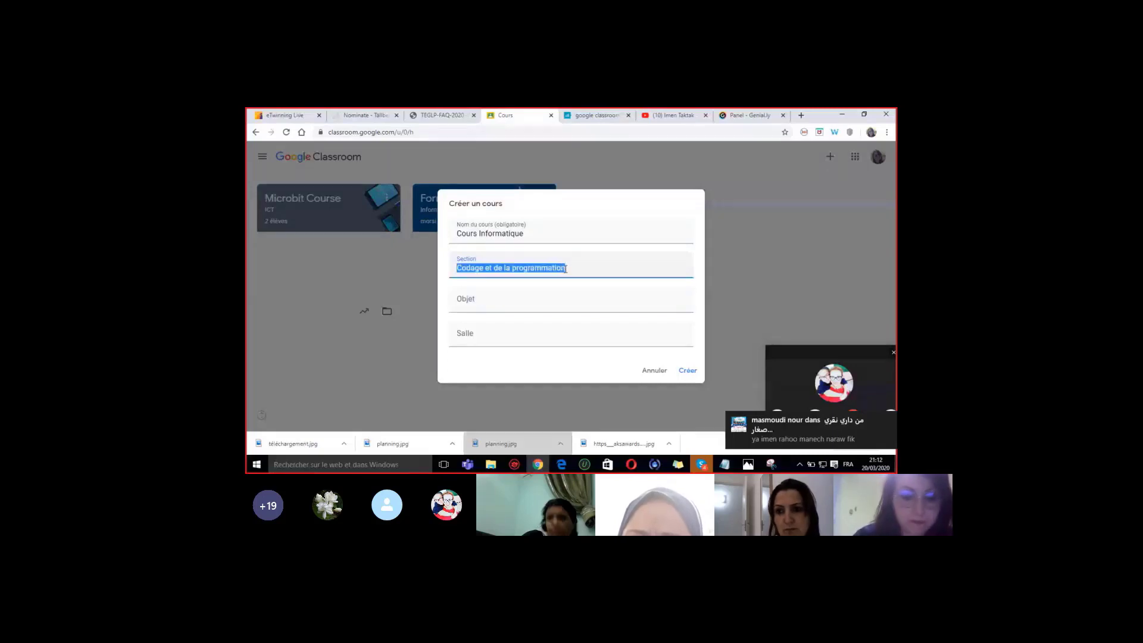
{"action": "left_click", "coordinate": [477, 299]}
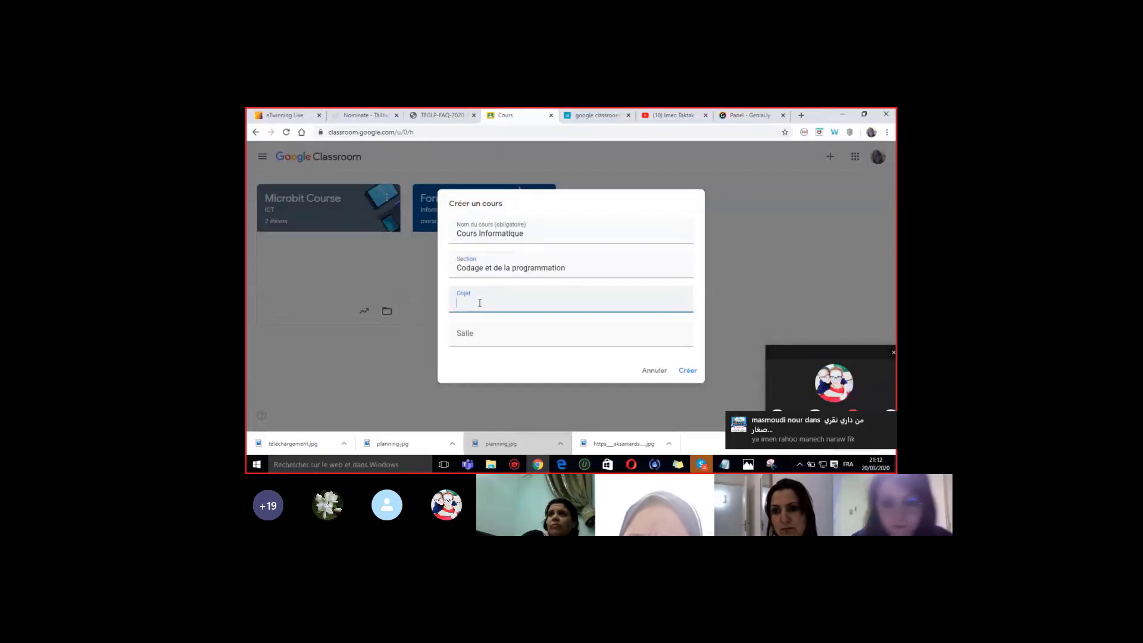
{"action": "key", "text": "ctrl+v"}
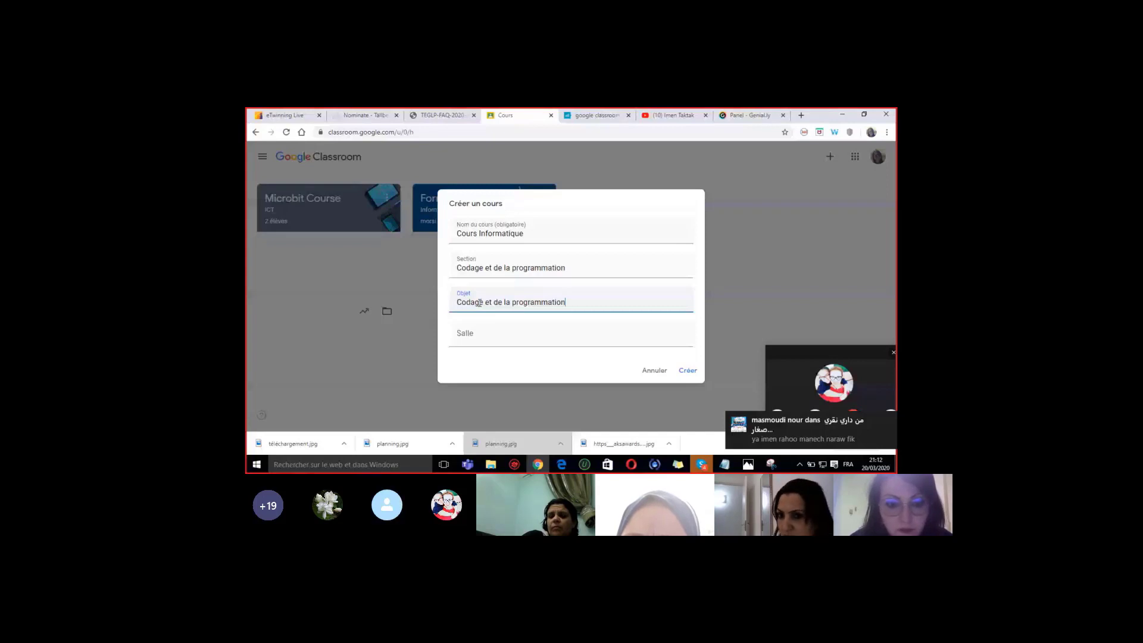
{"action": "left_click", "coordinate": [466, 337]}
{"action": "type", "text": "9"}
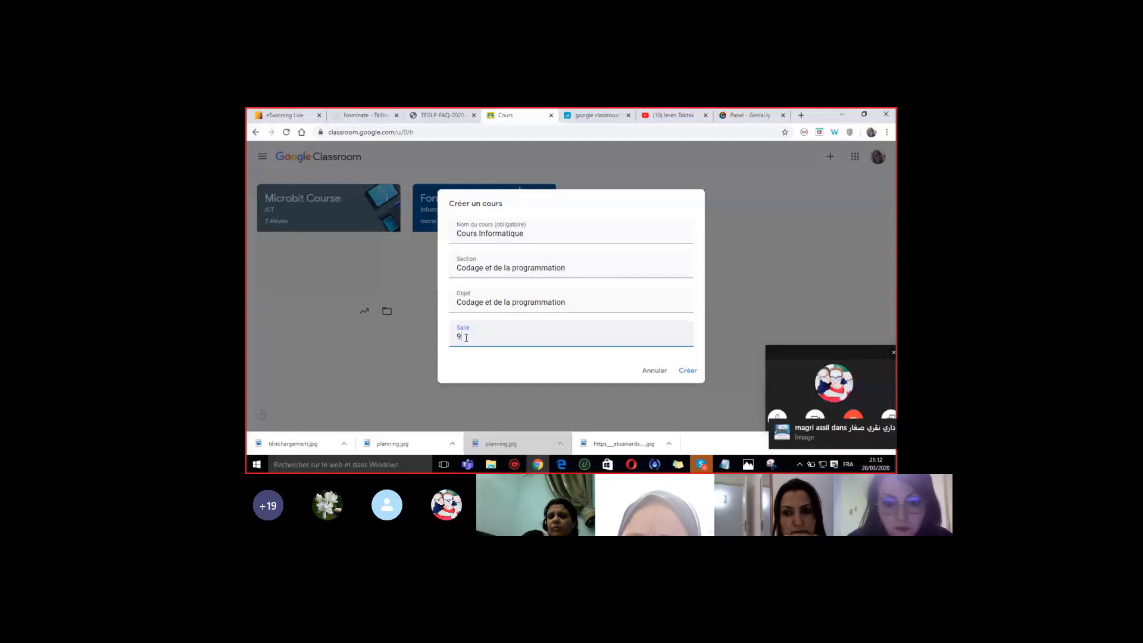
{"action": "type", "text": "ème"}
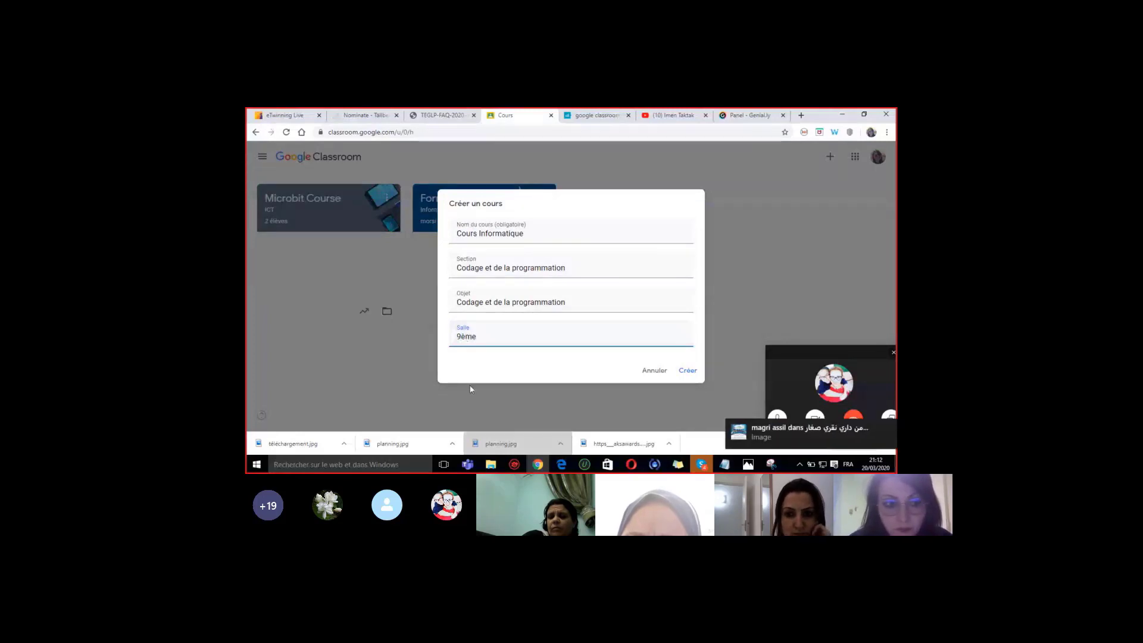
{"action": "left_click", "coordinate": [689, 371]}
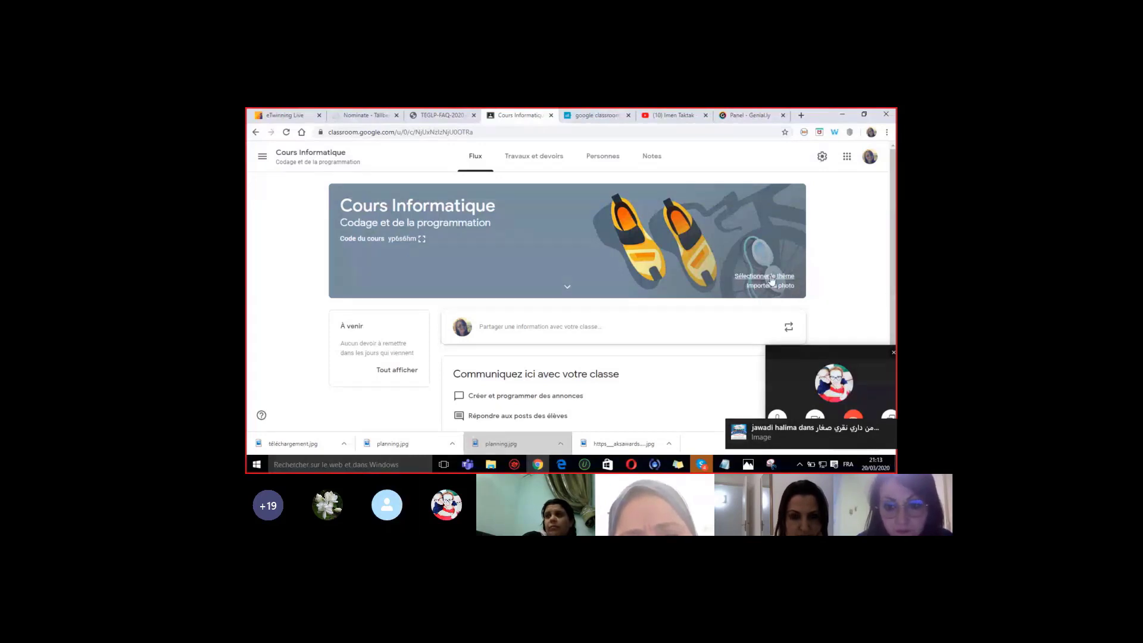
- Apply the dark gold-coins-and-diploma theme from the gallery to Cours Informatique
{"action": "left_click", "coordinate": [770, 277]}
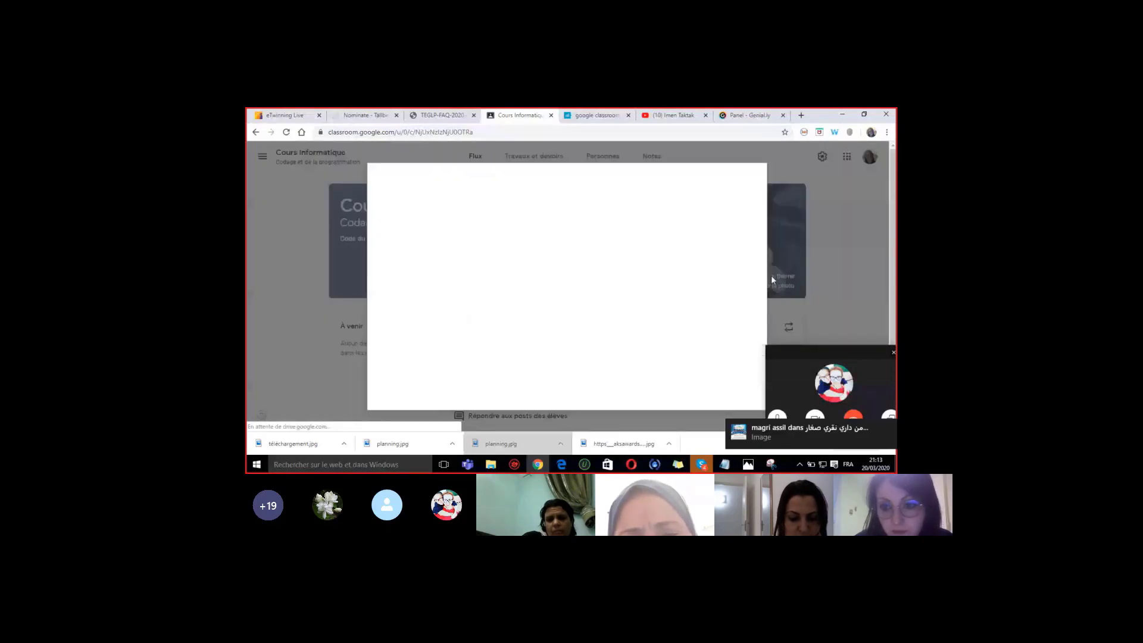
{"action": "left_click_drag", "start_coordinate": [766, 252], "coordinate": [766, 253]}
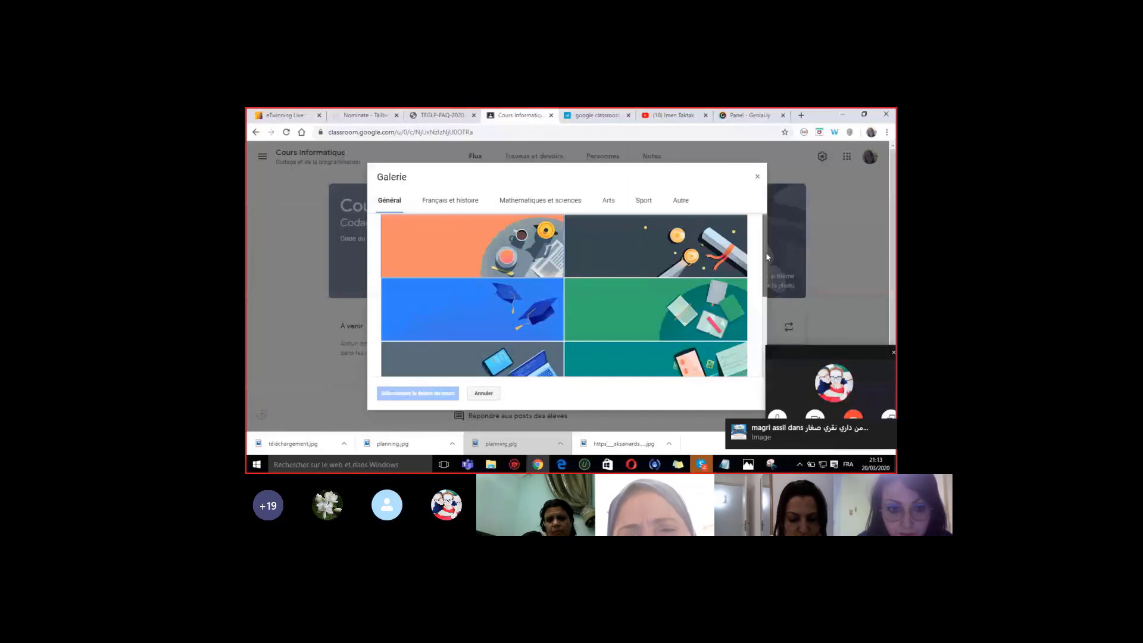
{"action": "key", "text": "Escape"}
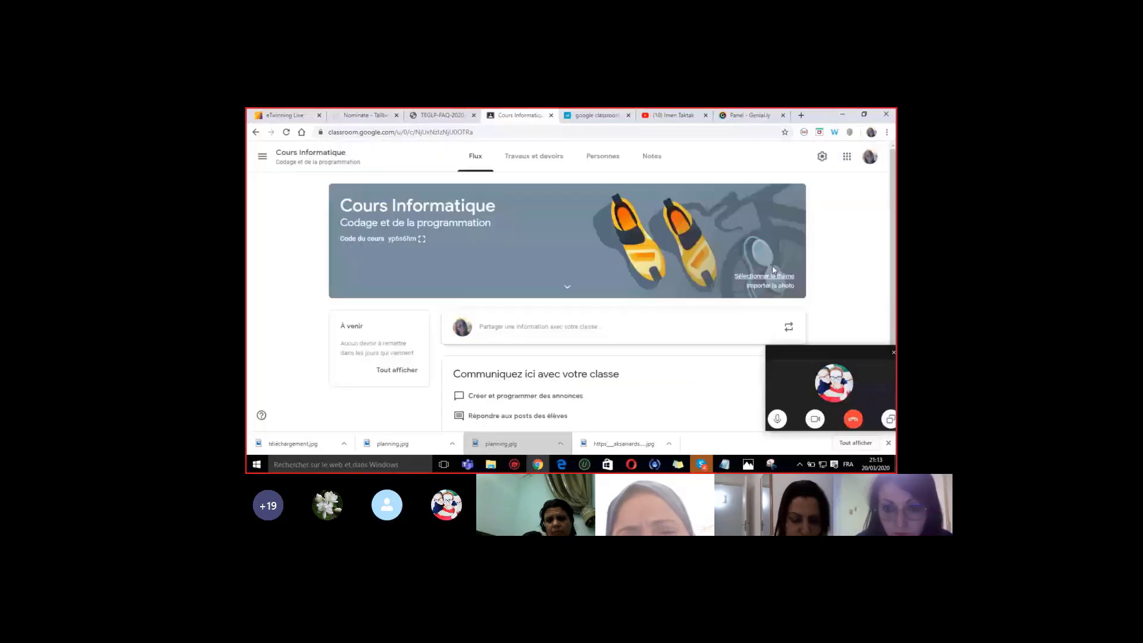
{"action": "left_click", "coordinate": [767, 279]}
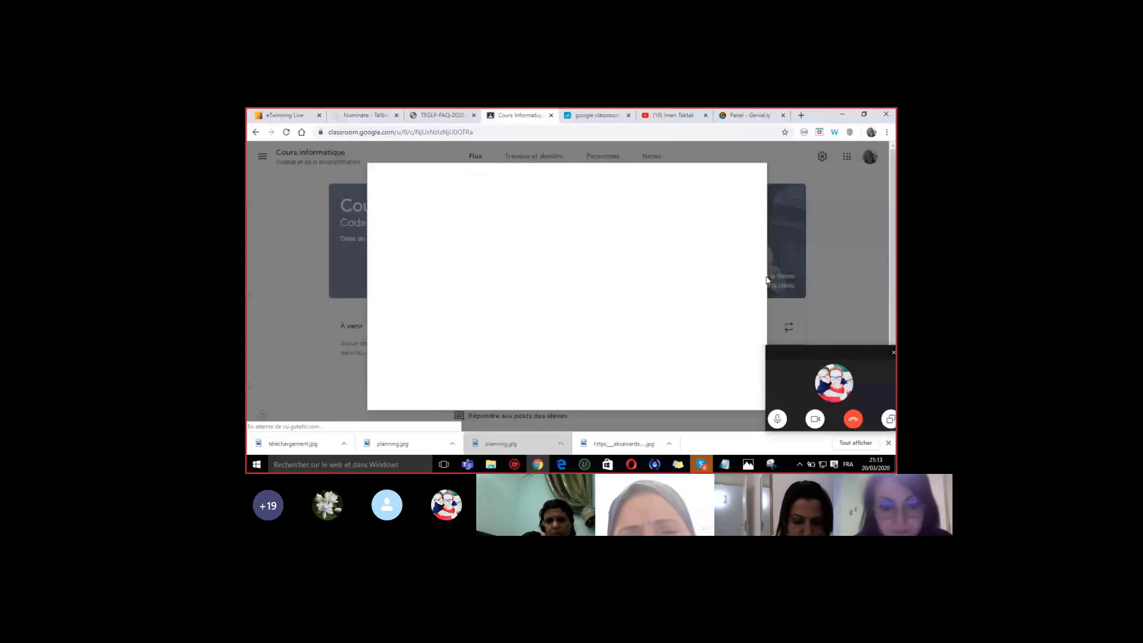
{"action": "left_click", "coordinate": [673, 257]}
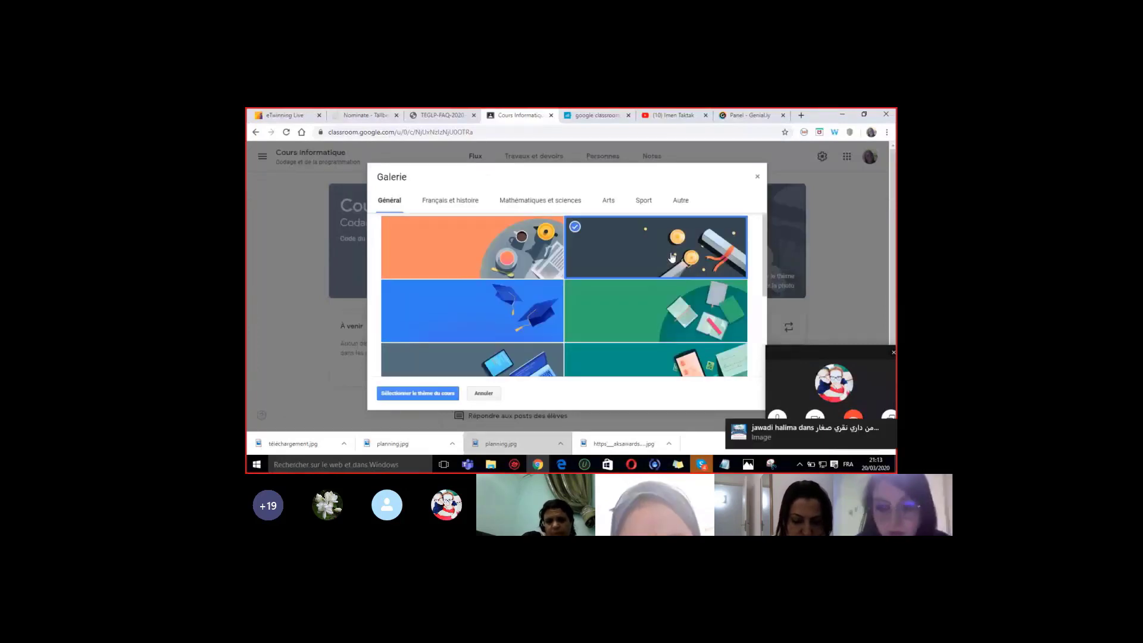
{"action": "left_click", "coordinate": [417, 393]}
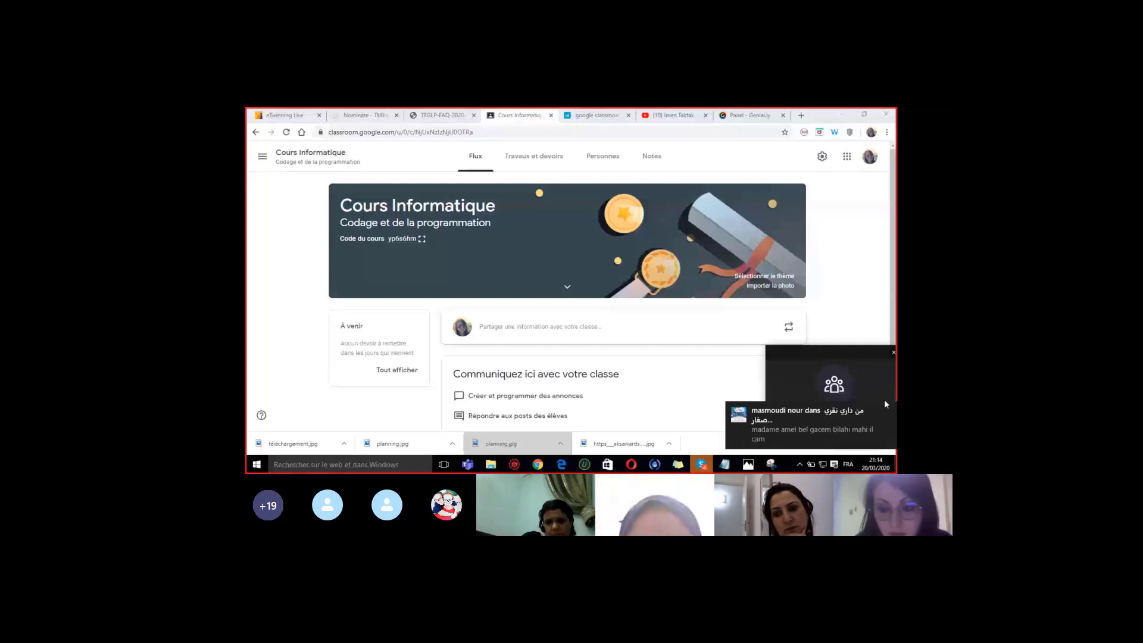
- Bring the Skype group call window to the front from the taskbar
{"action": "mouse_move", "coordinate": [784, 410]}
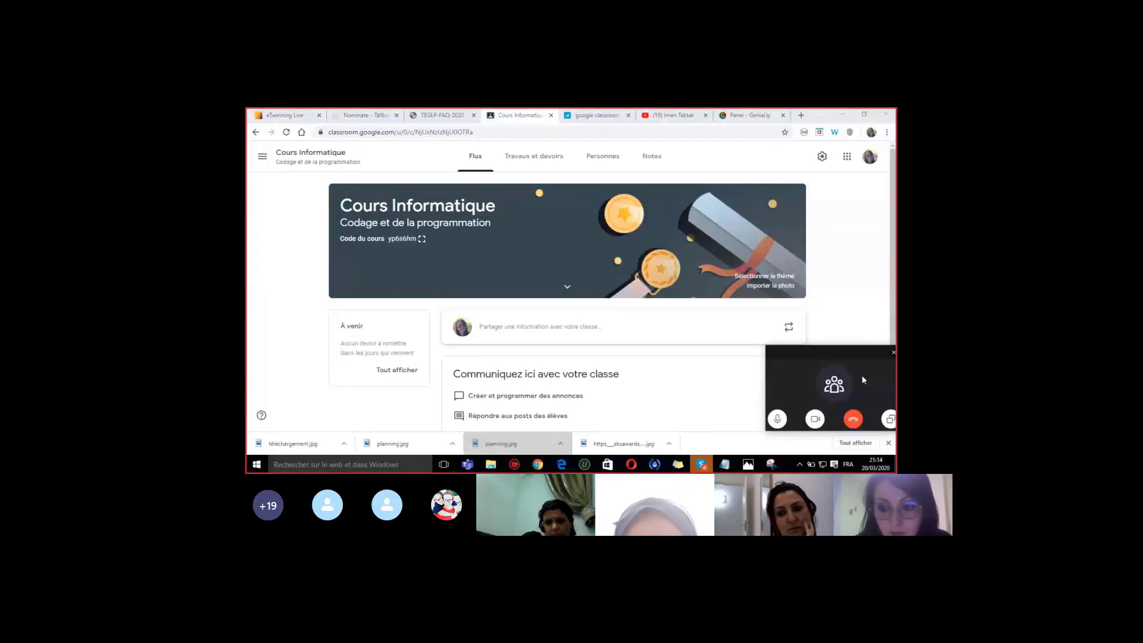
{"action": "left_click", "coordinate": [701, 465]}
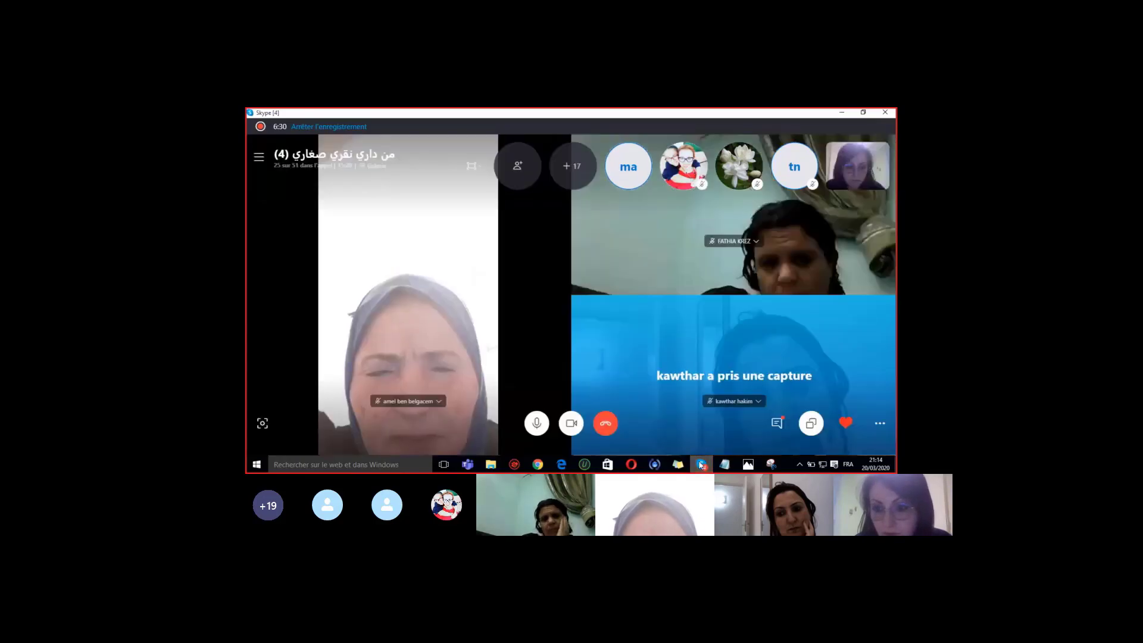
- Open the call's chat conversation, then minimize the Skype window
{"action": "left_click", "coordinate": [776, 422]}
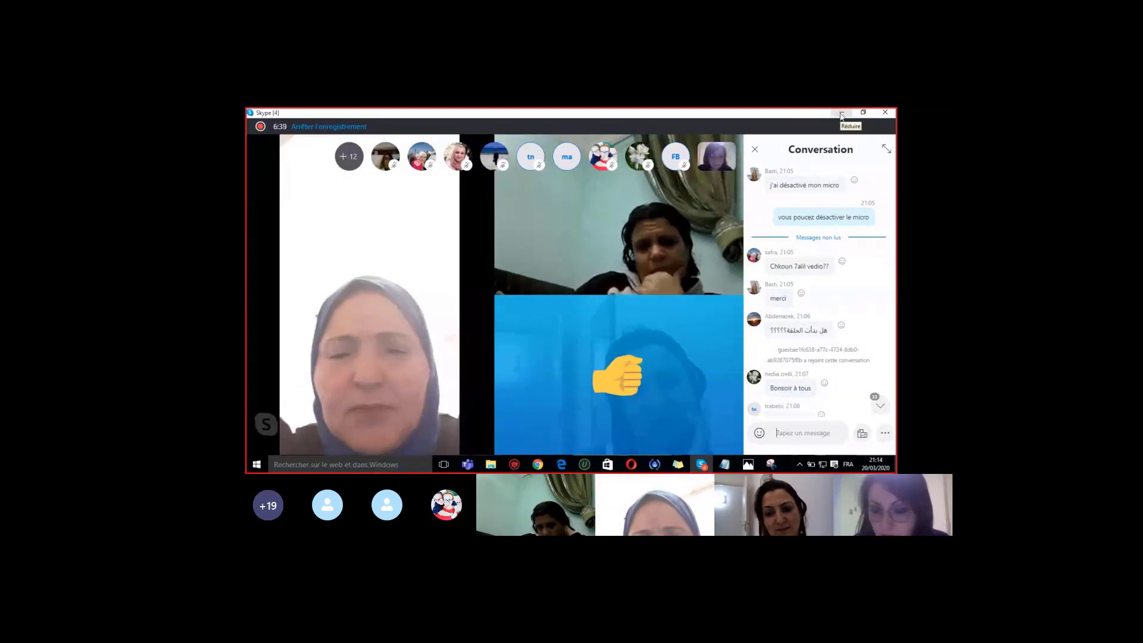
{"action": "left_click", "coordinate": [841, 116]}
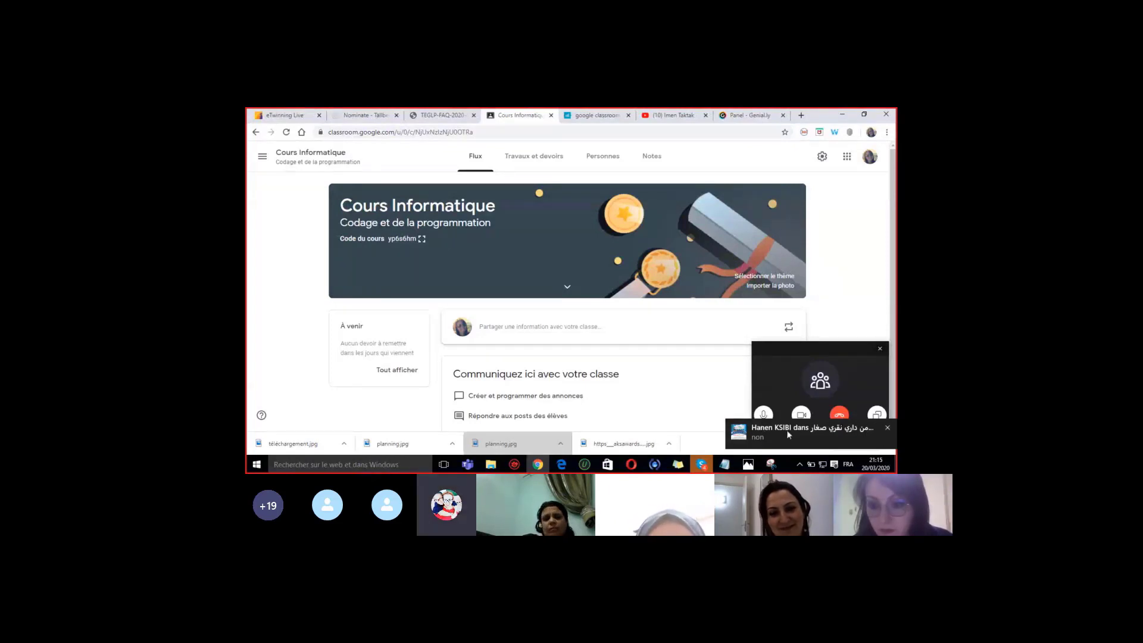
- Dismiss the Skype chat notification and share the Cours Informatique stream page
{"action": "left_click", "coordinate": [887, 429]}
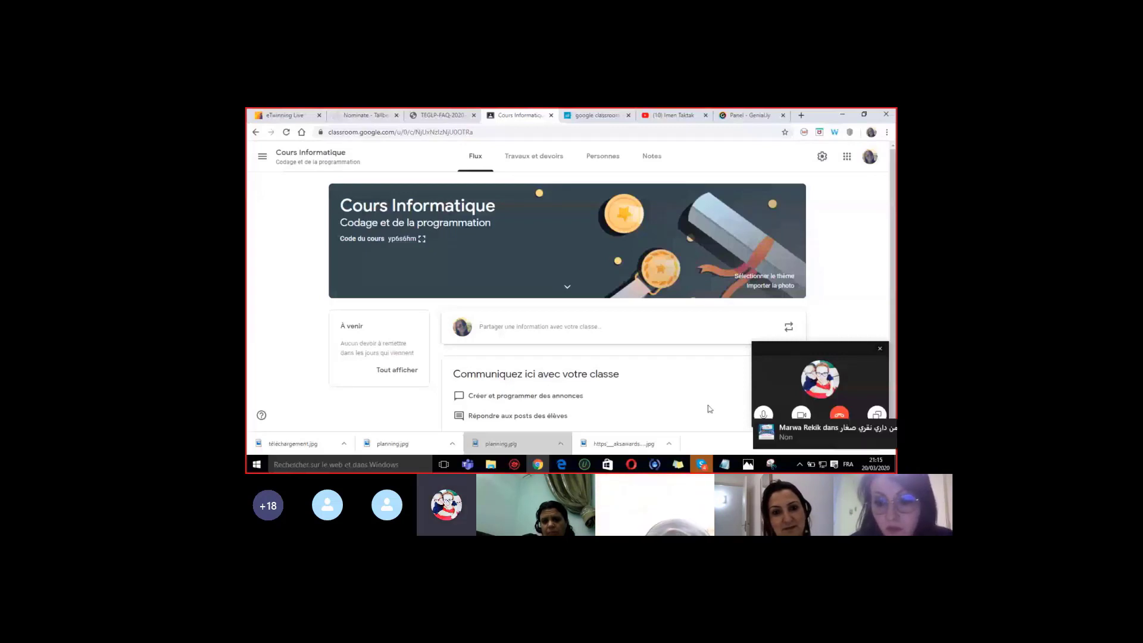
{"action": "mouse_move", "coordinate": [767, 437]}
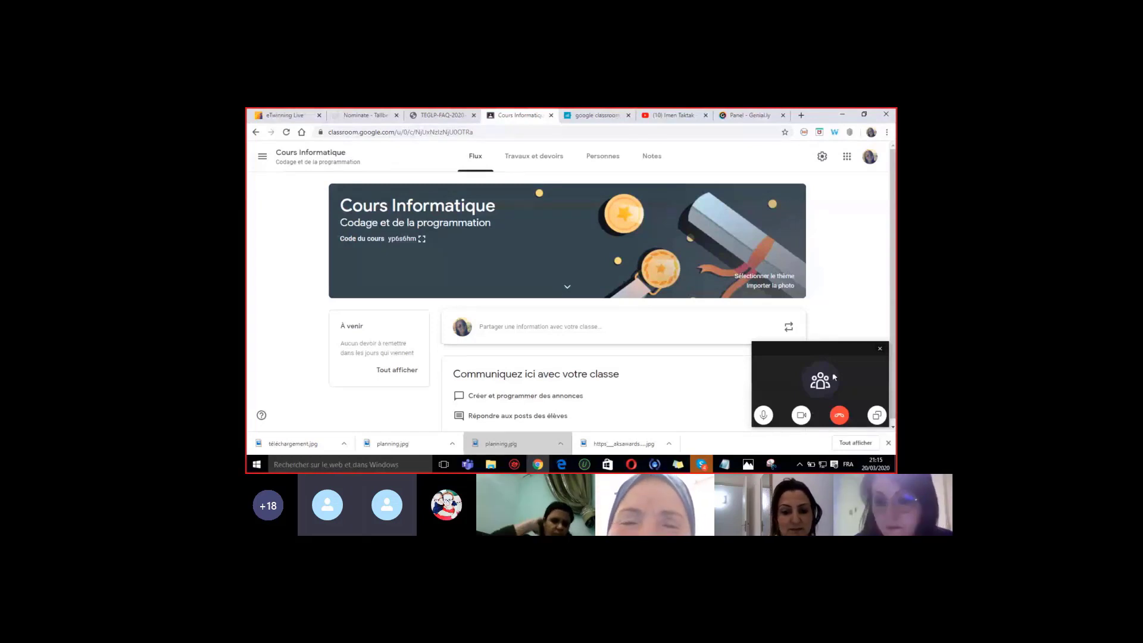
{"action": "left_click", "coordinate": [880, 417]}
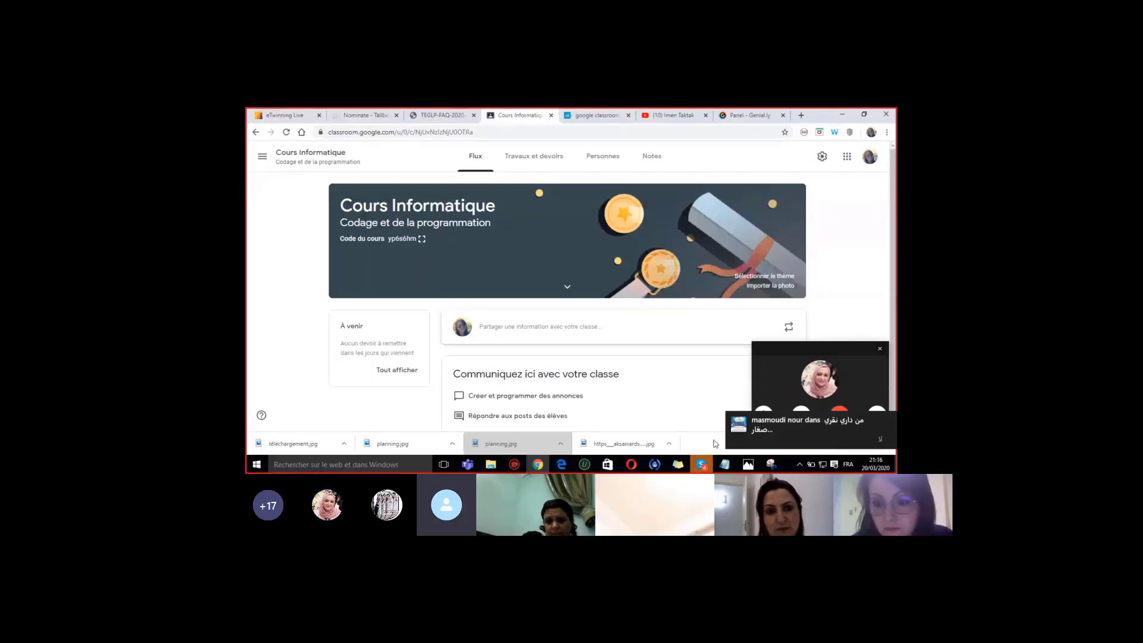
{"action": "mouse_move", "coordinate": [691, 472]}
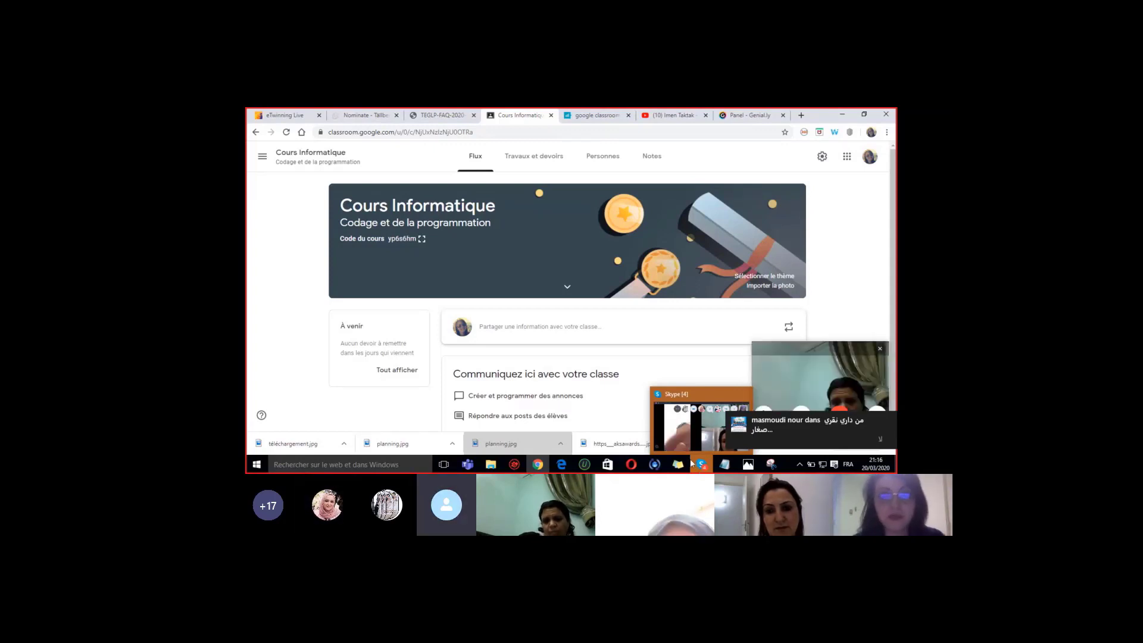
{"action": "mouse_move", "coordinate": [874, 429]}
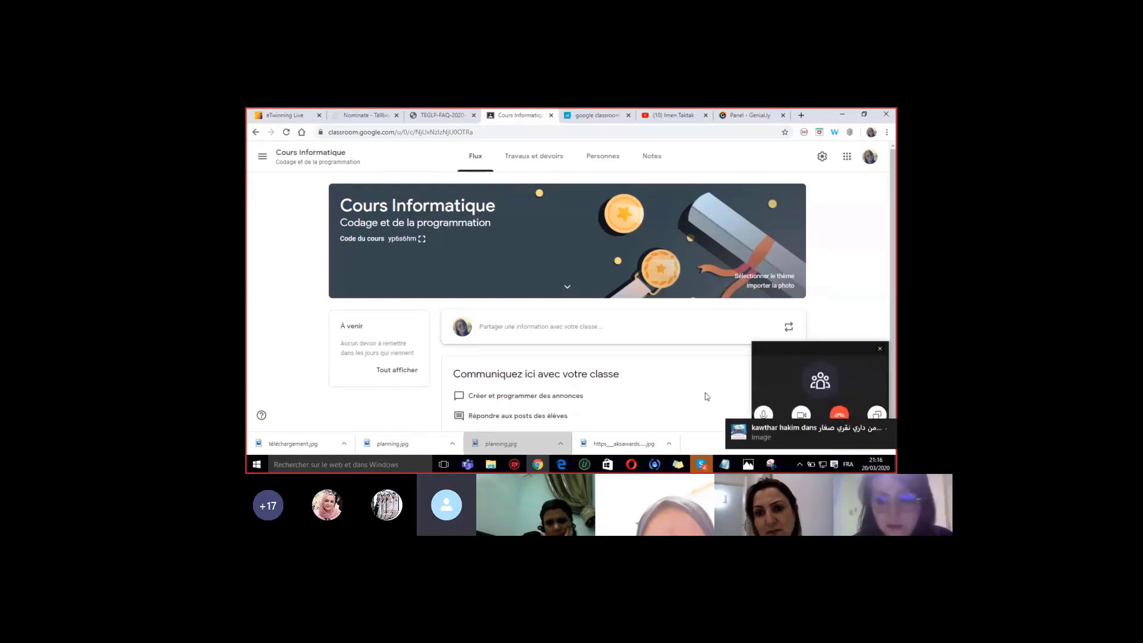
- Open the announcement composer on the Cours Informatique stream
{"action": "left_click", "coordinate": [709, 321]}
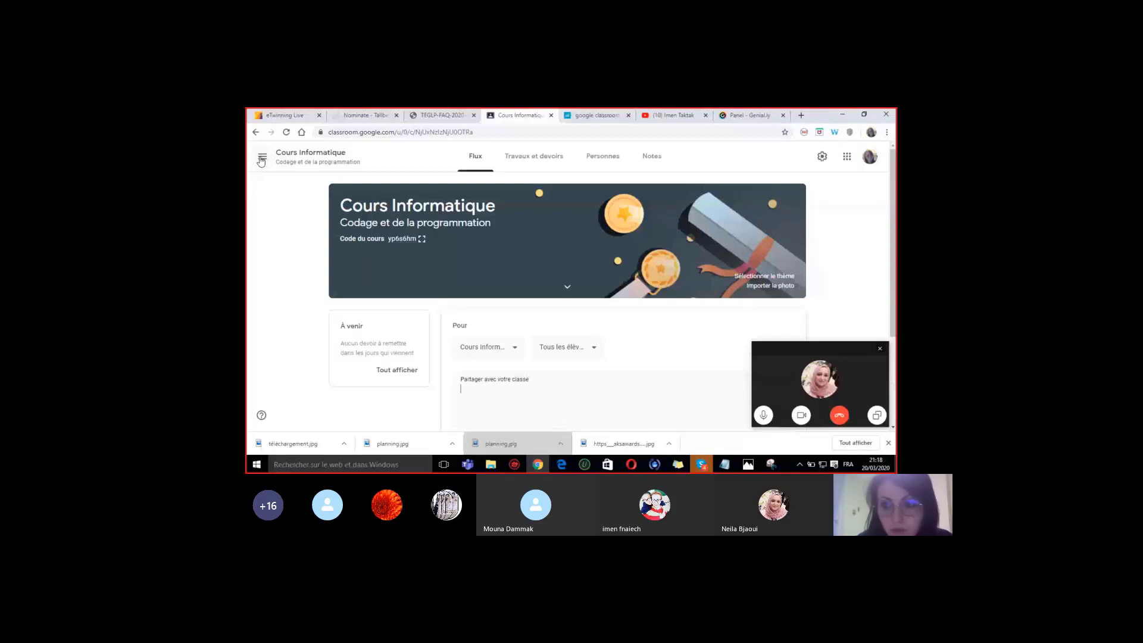
{"action": "left_click", "coordinate": [261, 160]}
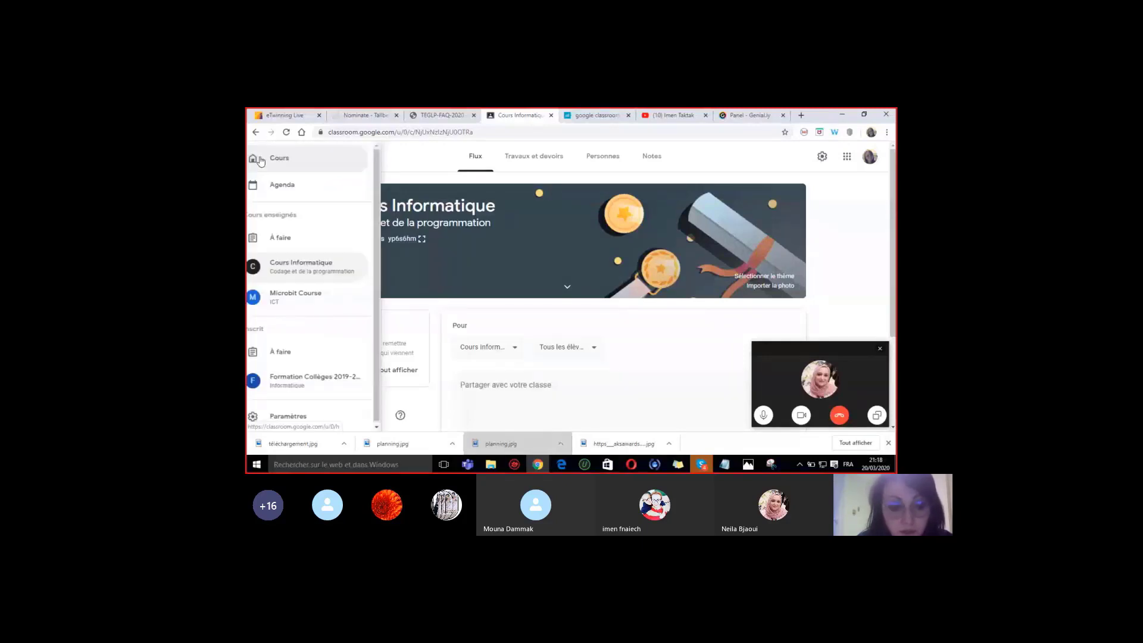
{"action": "left_click", "coordinate": [806, 150]}
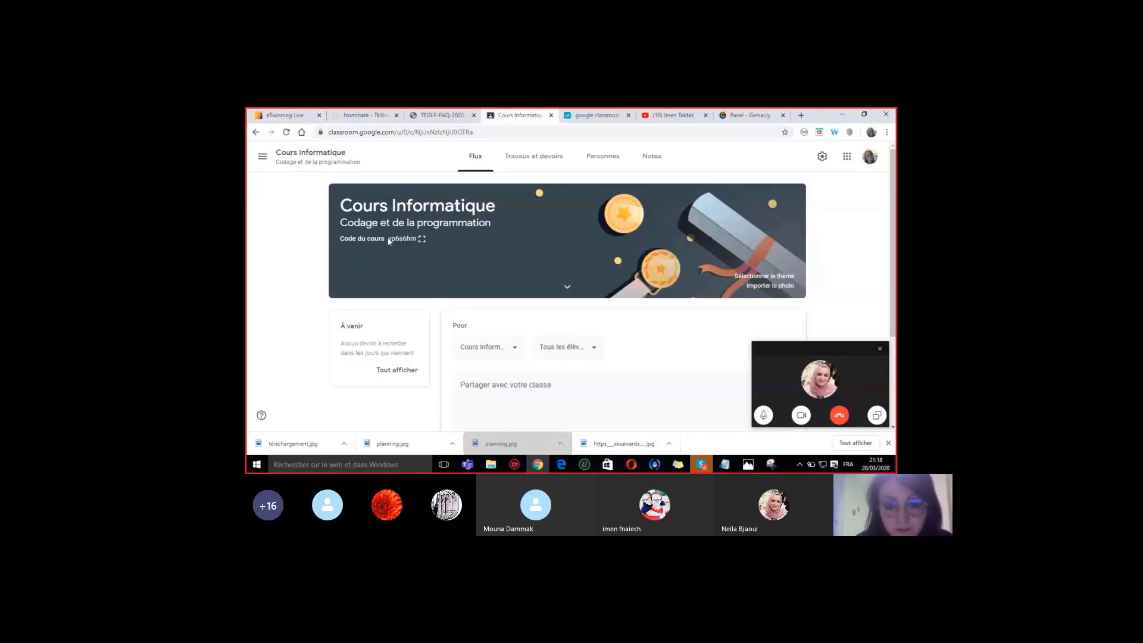
- Highlight the course code on the banner and expand the class post draft
{"action": "left_click_drag", "start_coordinate": [388, 240], "coordinate": [415, 243]}
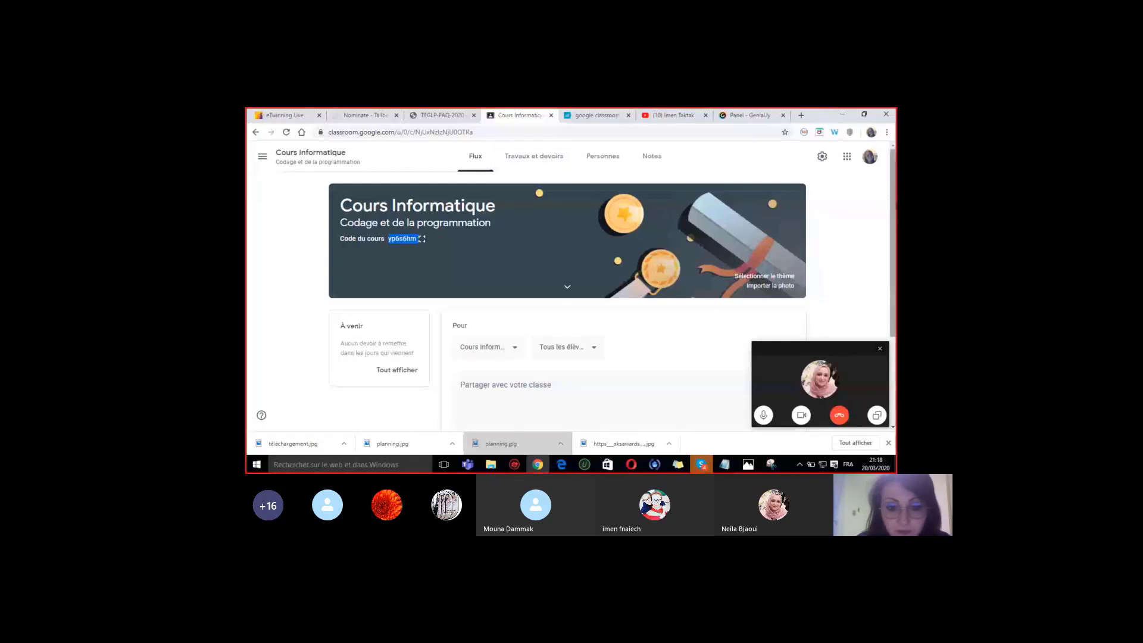
{"action": "left_click", "coordinate": [505, 385]}
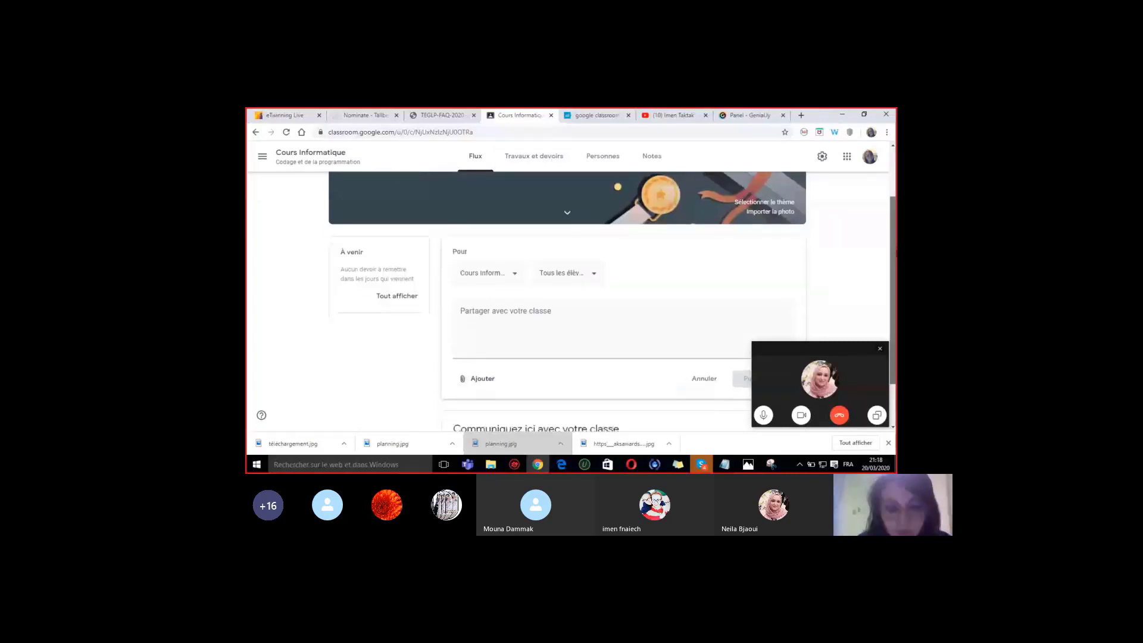
{"action": "scroll", "coordinate": [613, 302], "scroll_direction": "up", "scroll_amount": 1}
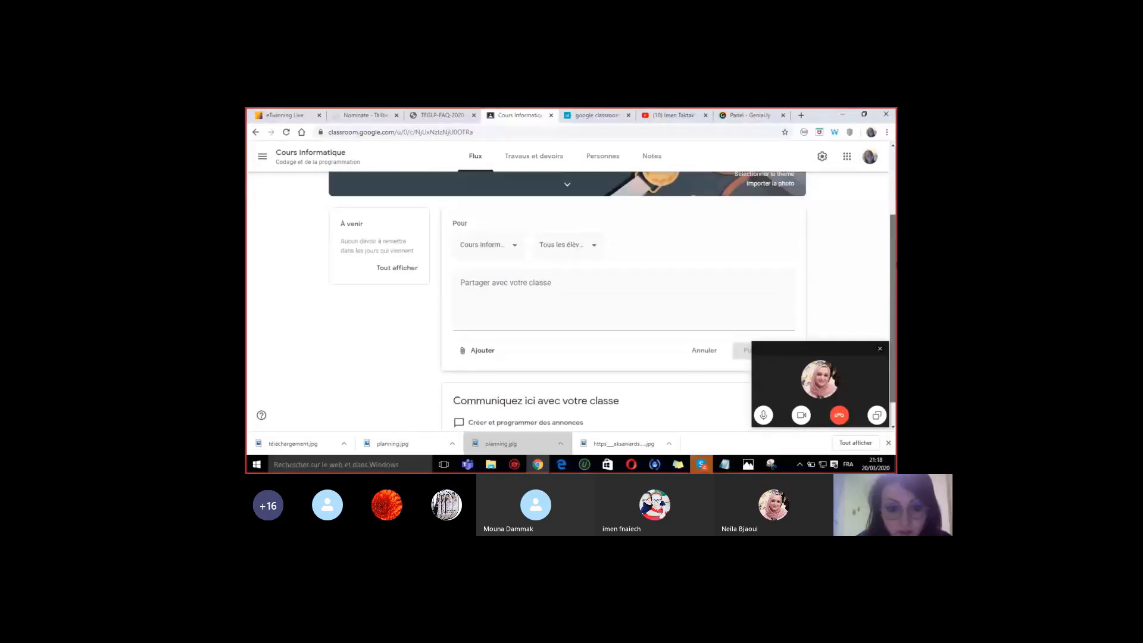
{"action": "scroll", "coordinate": [515, 336], "scroll_direction": "up", "scroll_amount": 3}
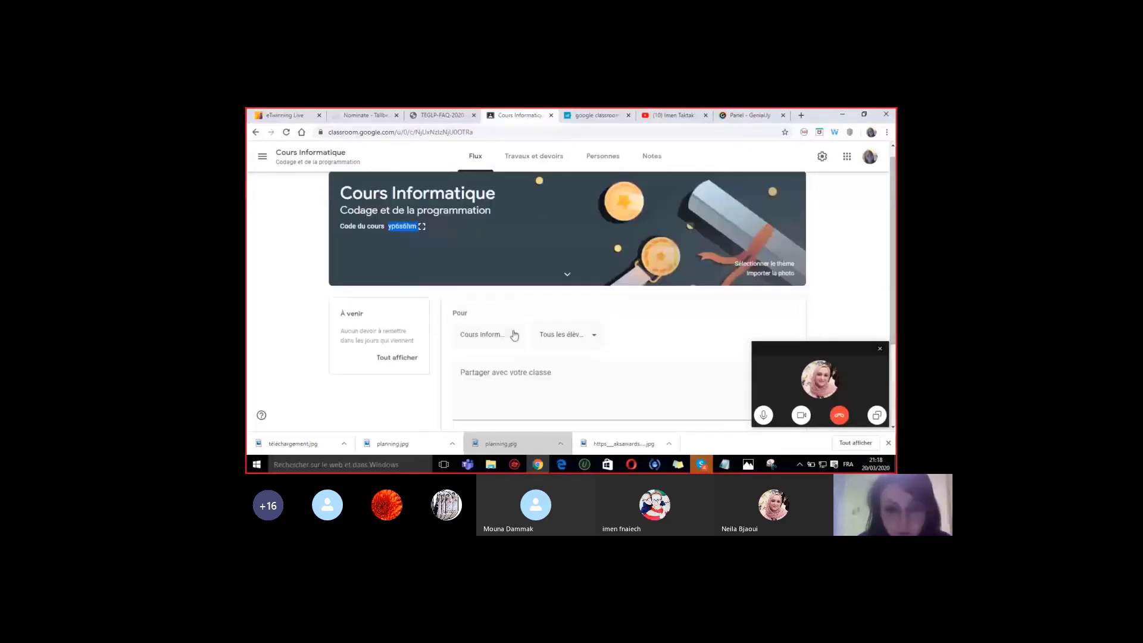
- Show the post's class and 'Tous les élèves' recipient dropdowns
{"action": "left_click", "coordinate": [514, 335]}
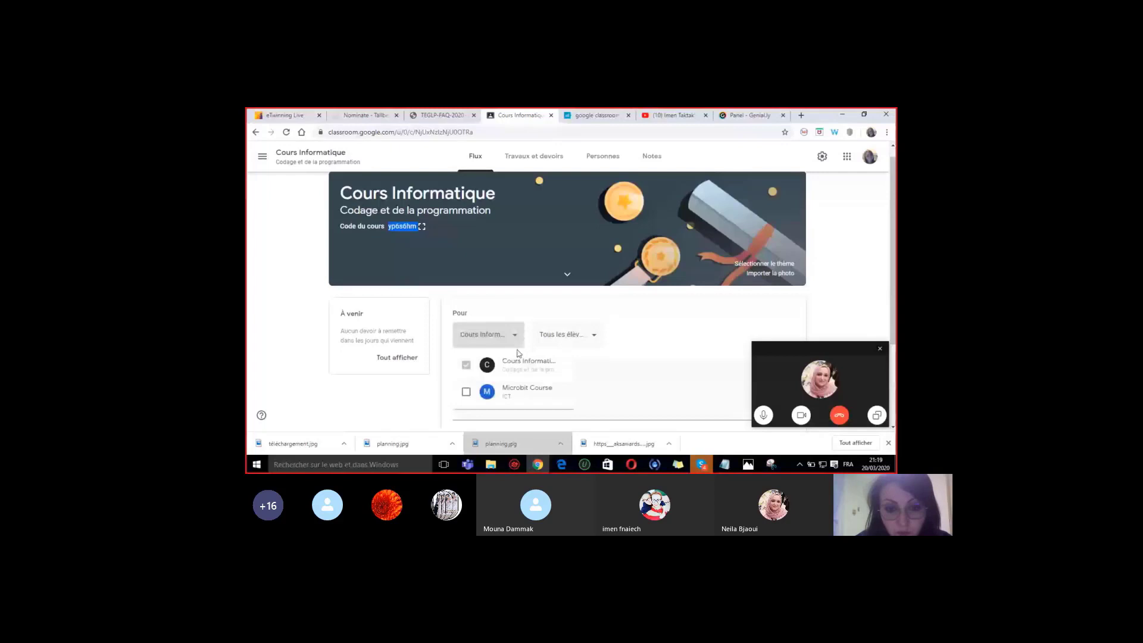
{"action": "left_click", "coordinate": [584, 349]}
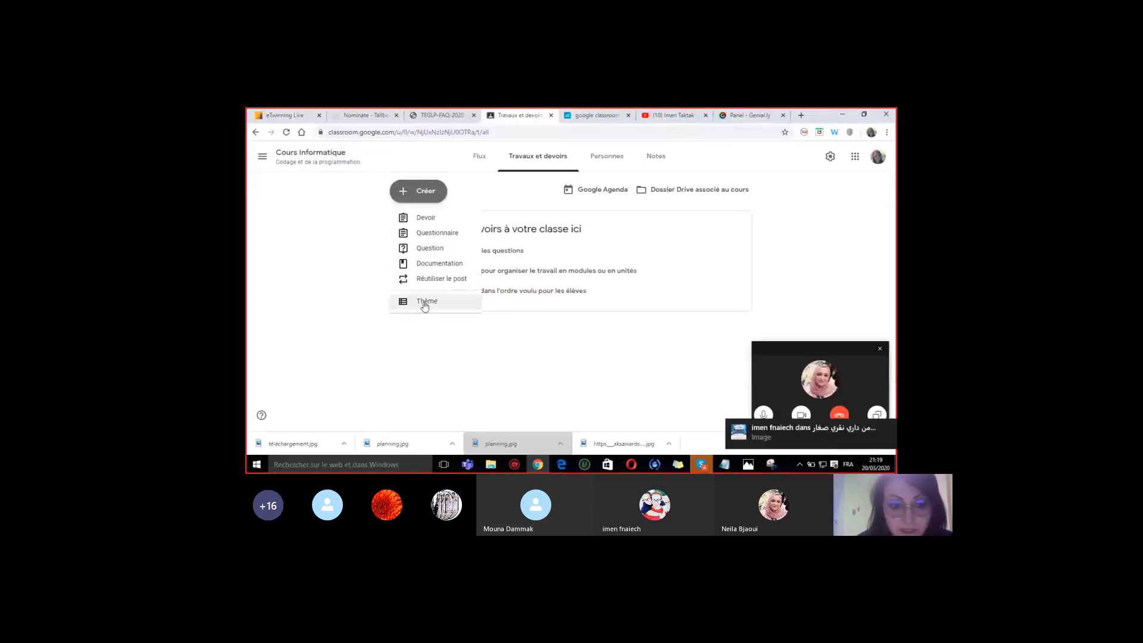
- Add a topic named 'Débuter avec Microbit' on the classwork page
{"action": "left_click", "coordinate": [424, 305]}
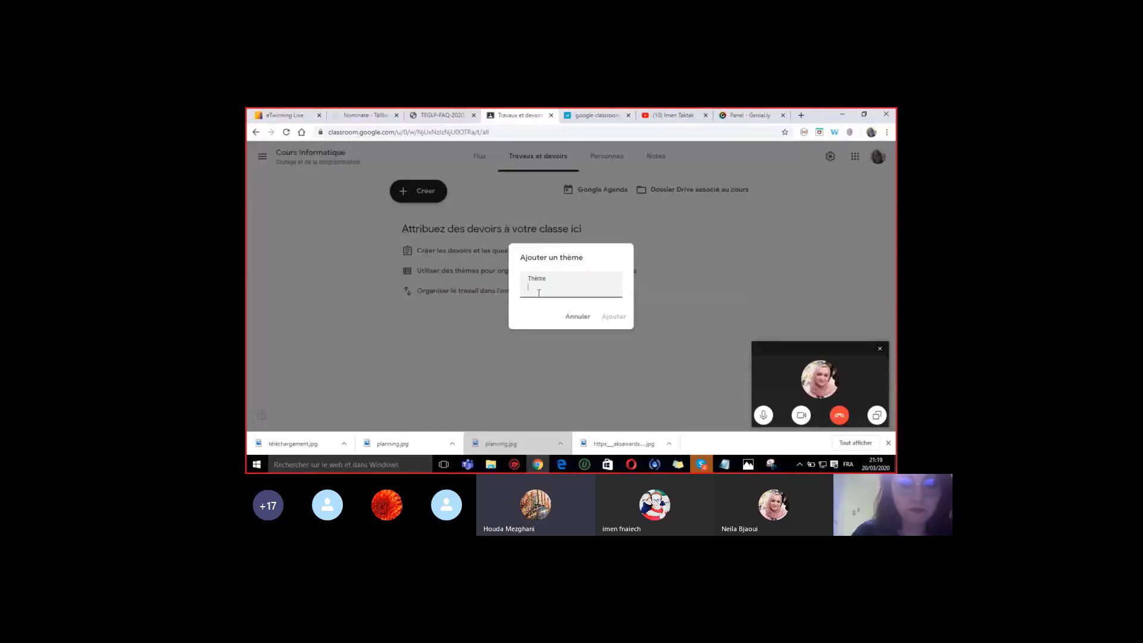
{"action": "type", "text": "M"}
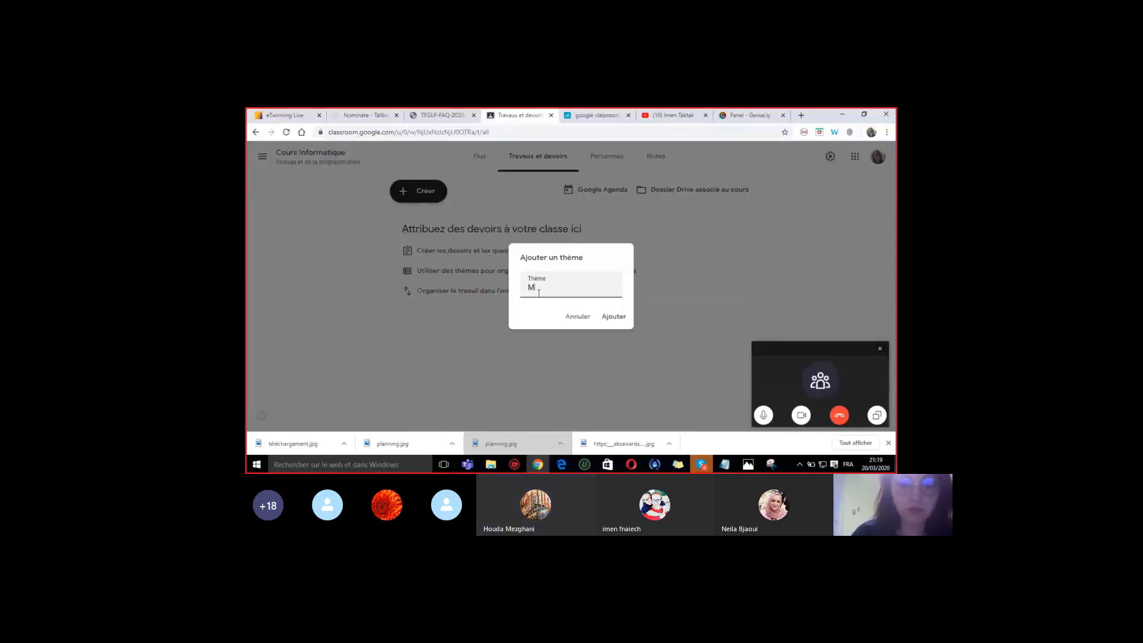
{"action": "type", "text": "icrobit"}
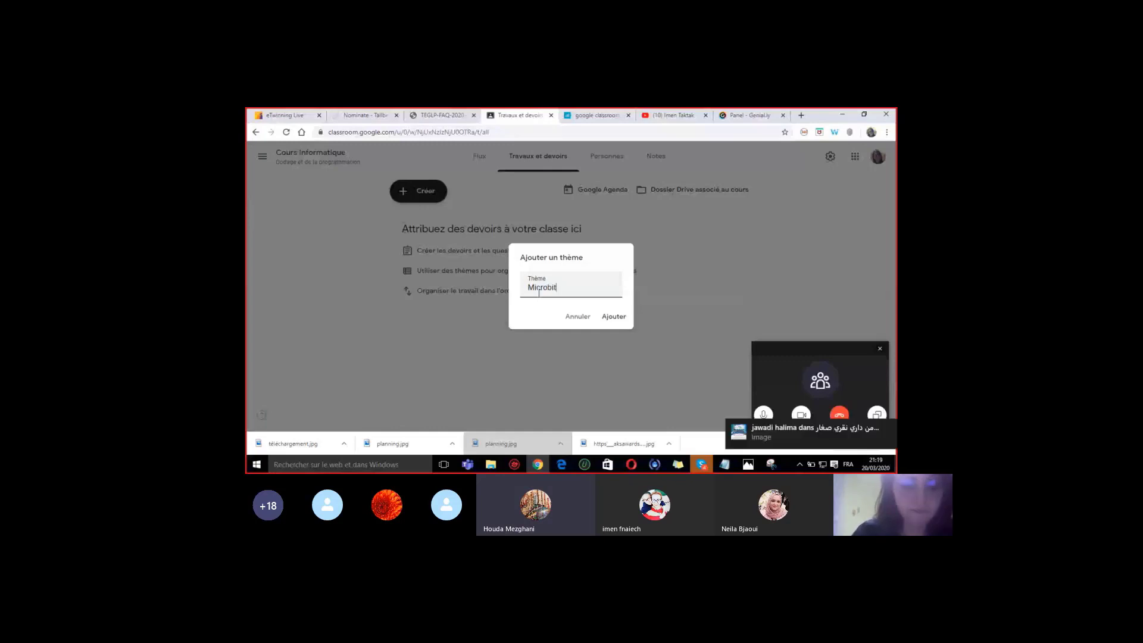
{"action": "double_click", "coordinate": [539, 291]}
{"action": "key", "text": "BackSpace"}
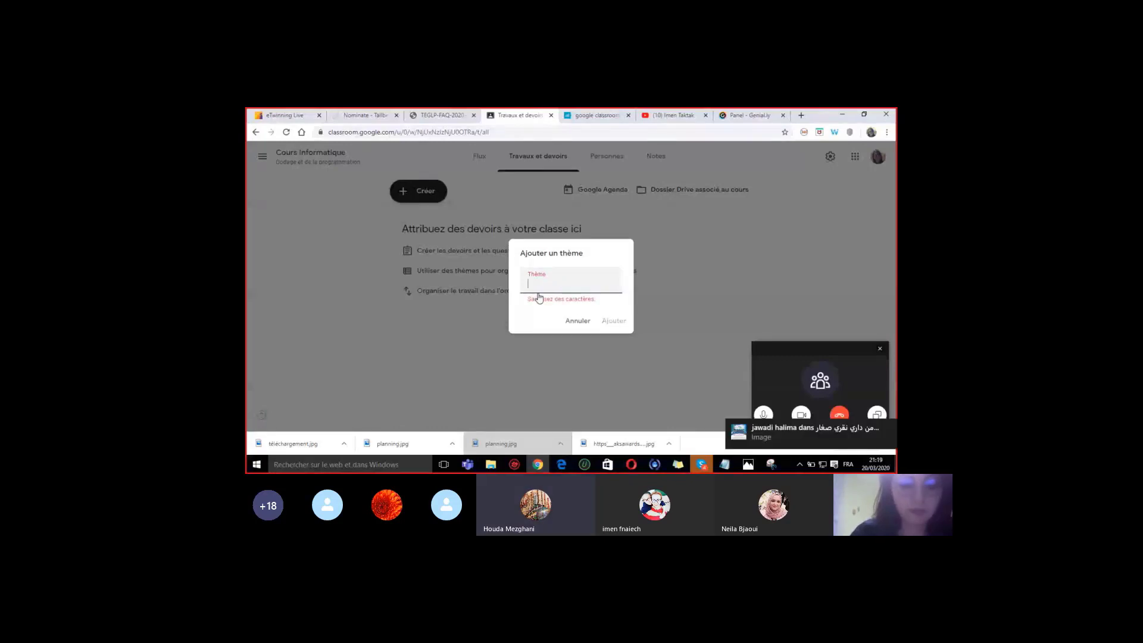
{"action": "type", "text": "Dé"}
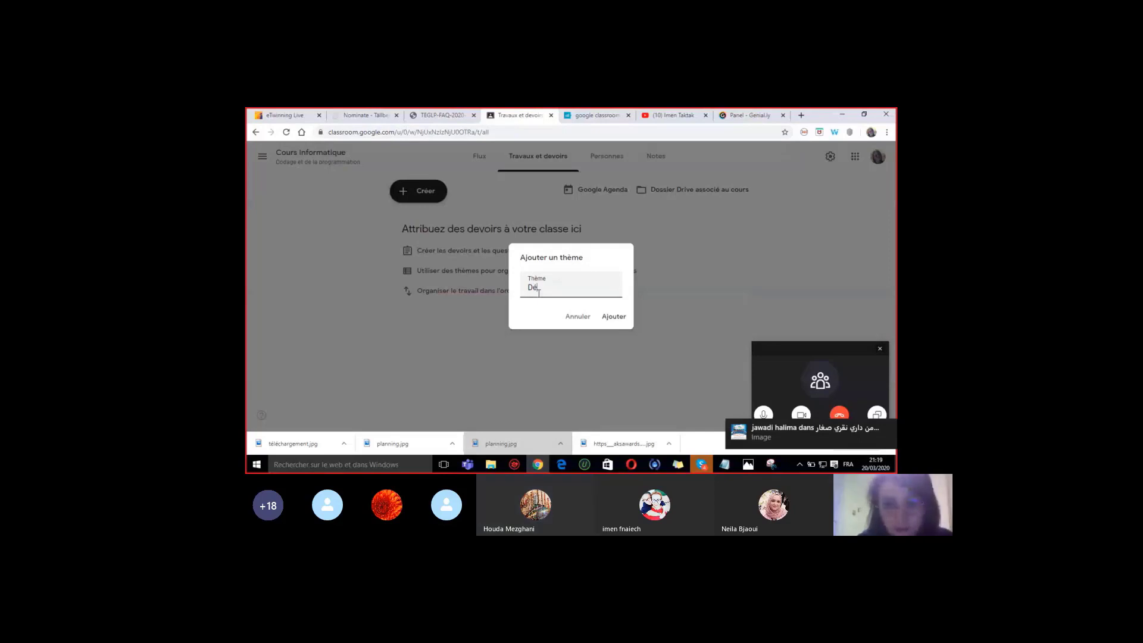
{"action": "type", "text": "buter avec Mi"}
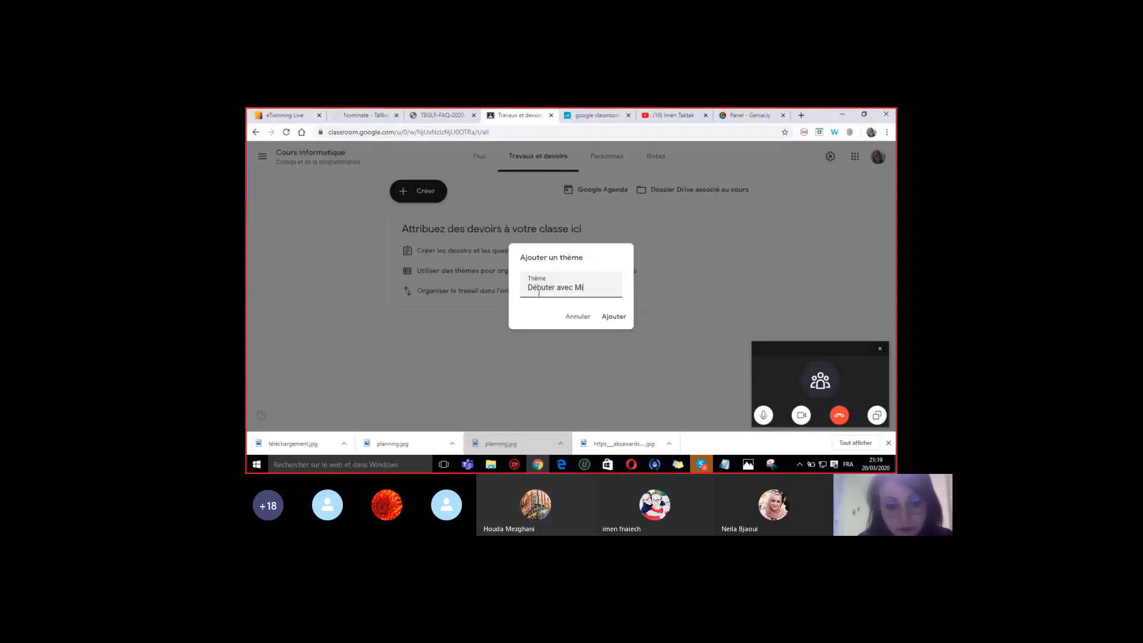
{"action": "type", "text": "crobit"}
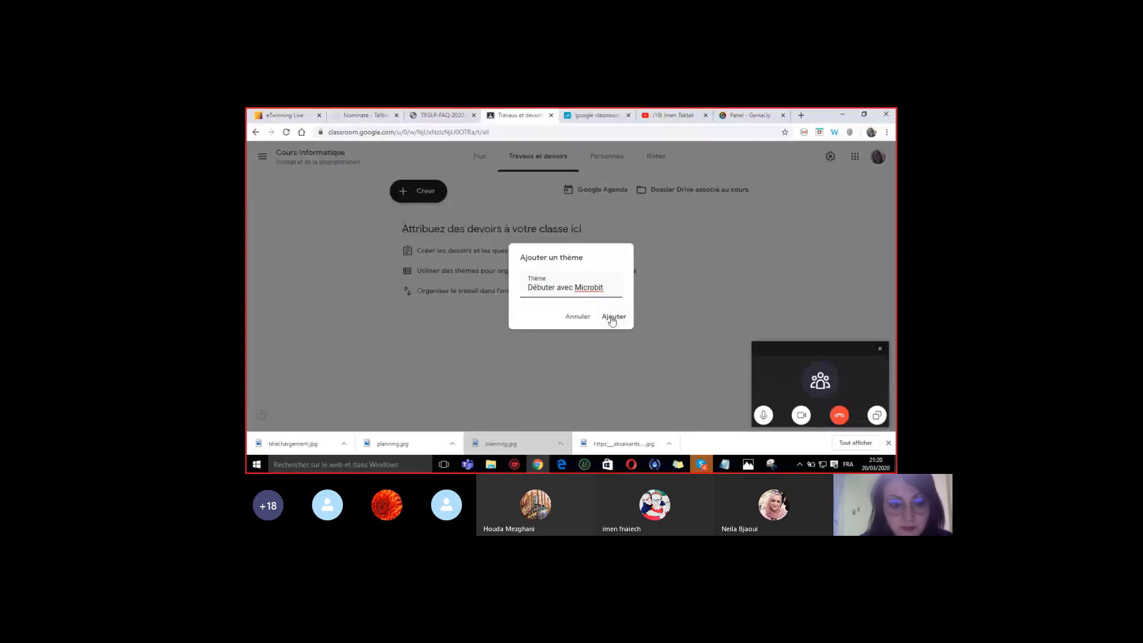
{"action": "left_click", "coordinate": [612, 321]}
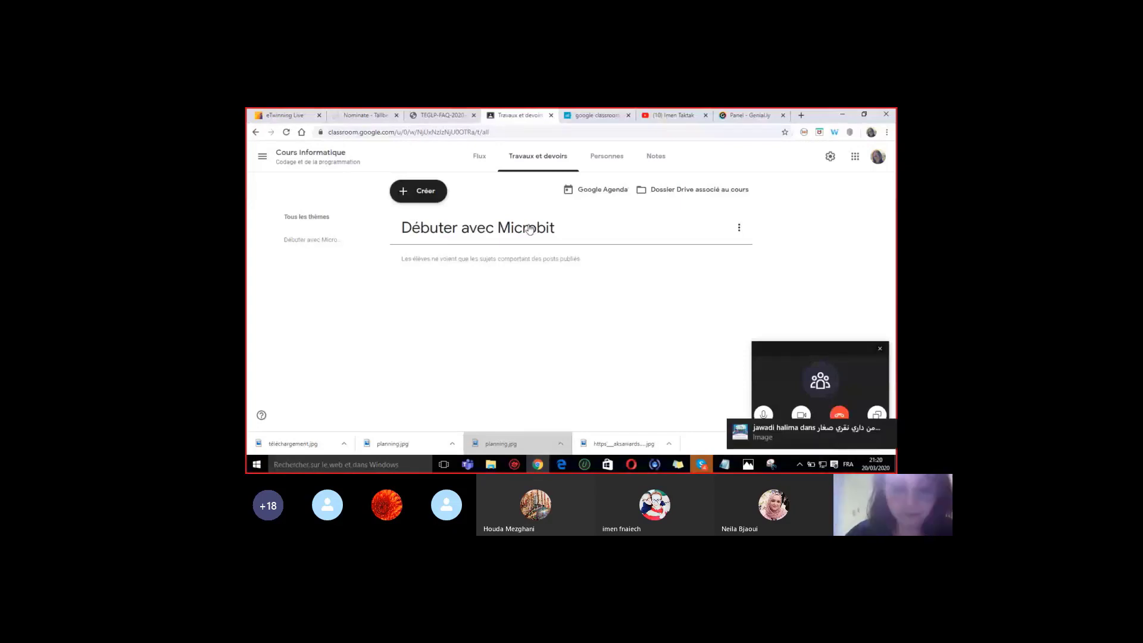
- Add a topic named 'Mirobit Niveau 1'
{"action": "left_click", "coordinate": [406, 203]}
{"action": "left_click", "coordinate": [417, 301]}
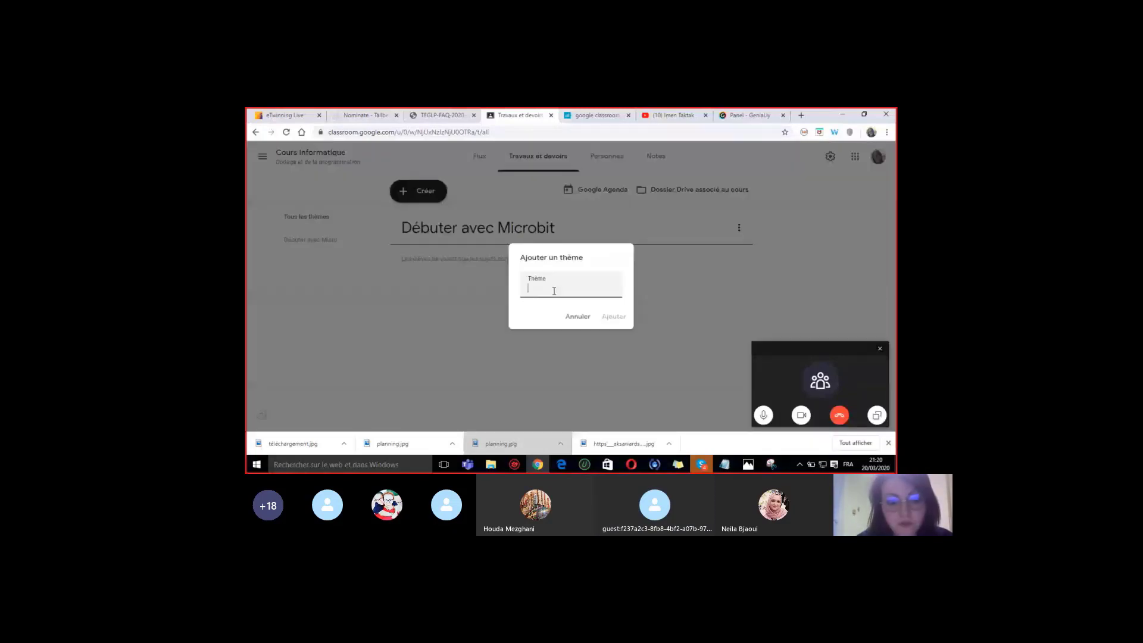
{"action": "type", "text": "Mirobi"}
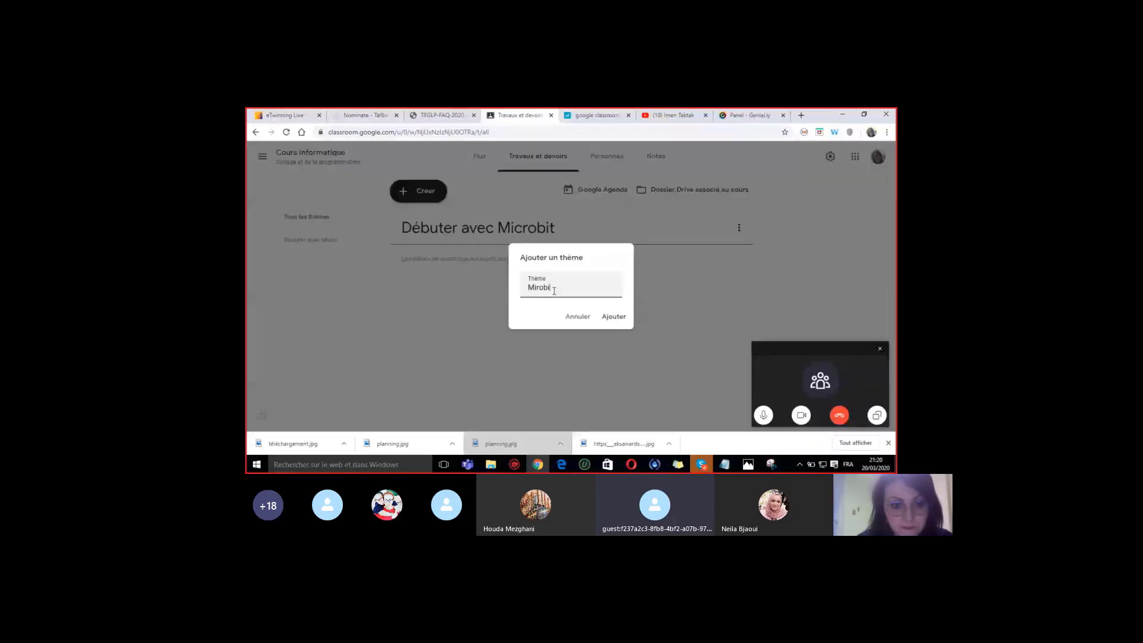
{"action": "type", "text": "t Niveau 1"}
{"action": "key", "text": "Return"}
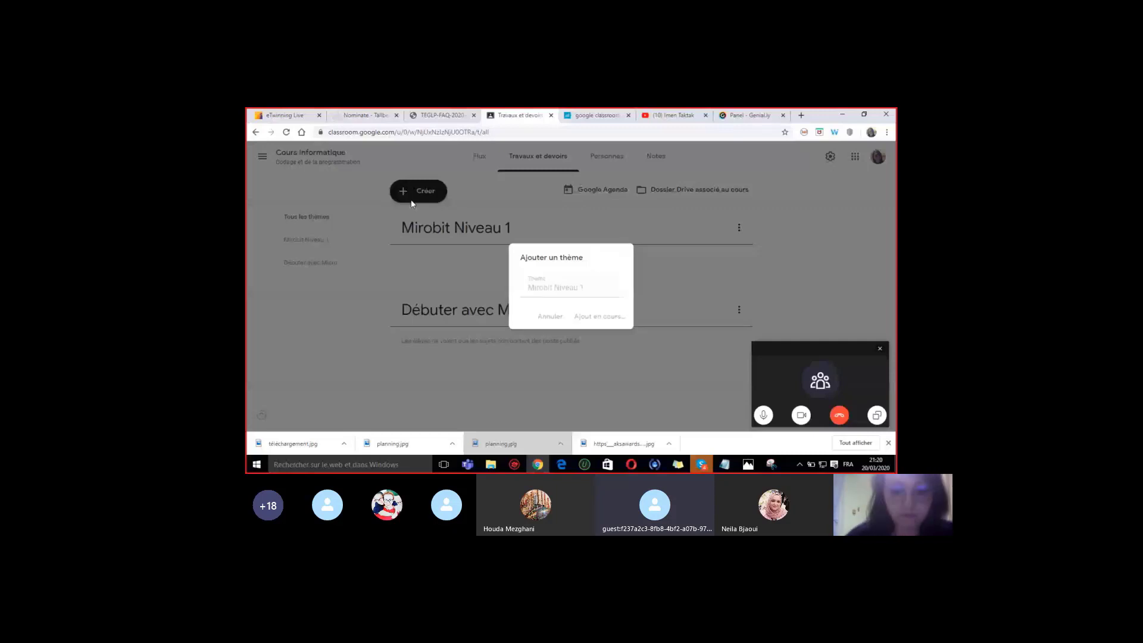
- Add a third topic named 'Microbit Niveau 2'
{"action": "left_click", "coordinate": [411, 203]}
{"action": "left_click", "coordinate": [452, 302]}
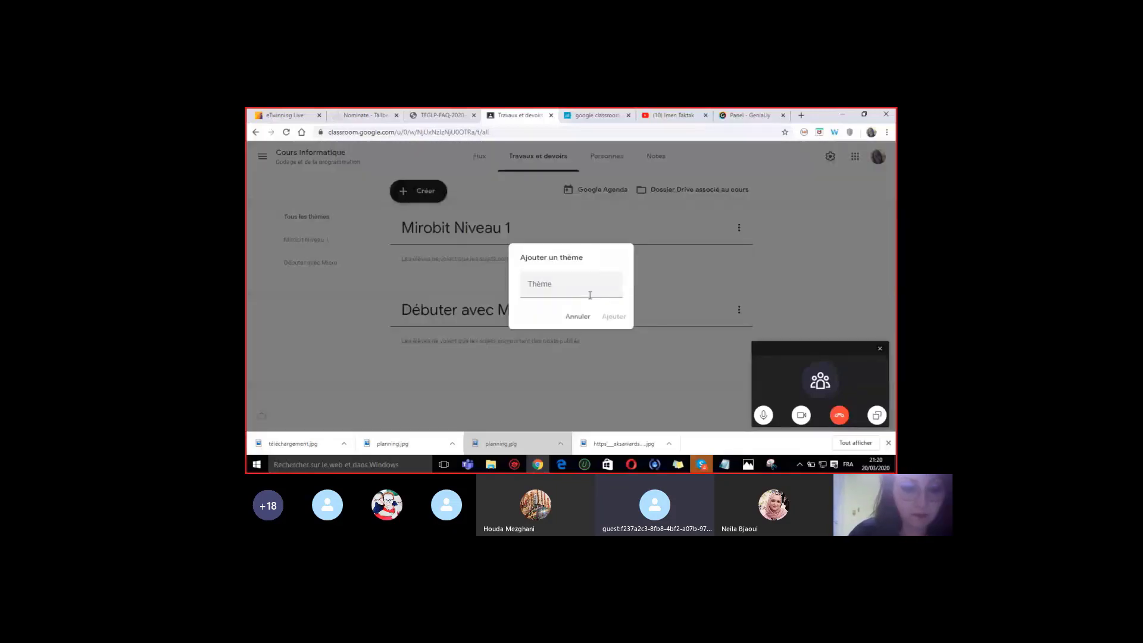
{"action": "left_click", "coordinate": [564, 287]}
{"action": "type", "text": "Micr"}
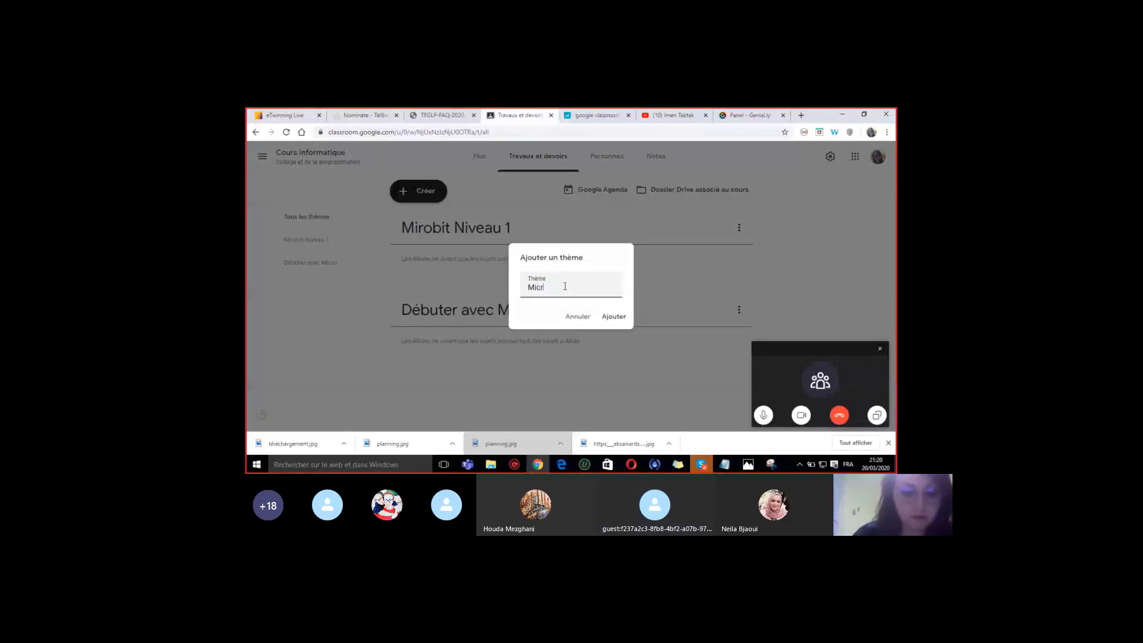
{"action": "type", "text": "obit "}
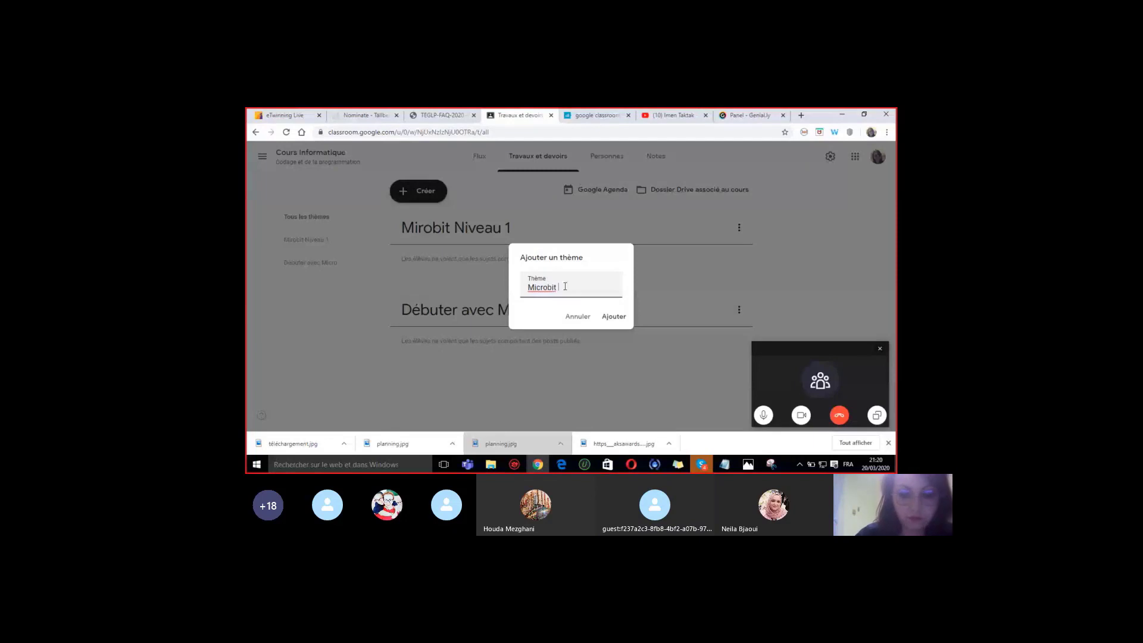
{"action": "type", "text": "Niveau 2"}
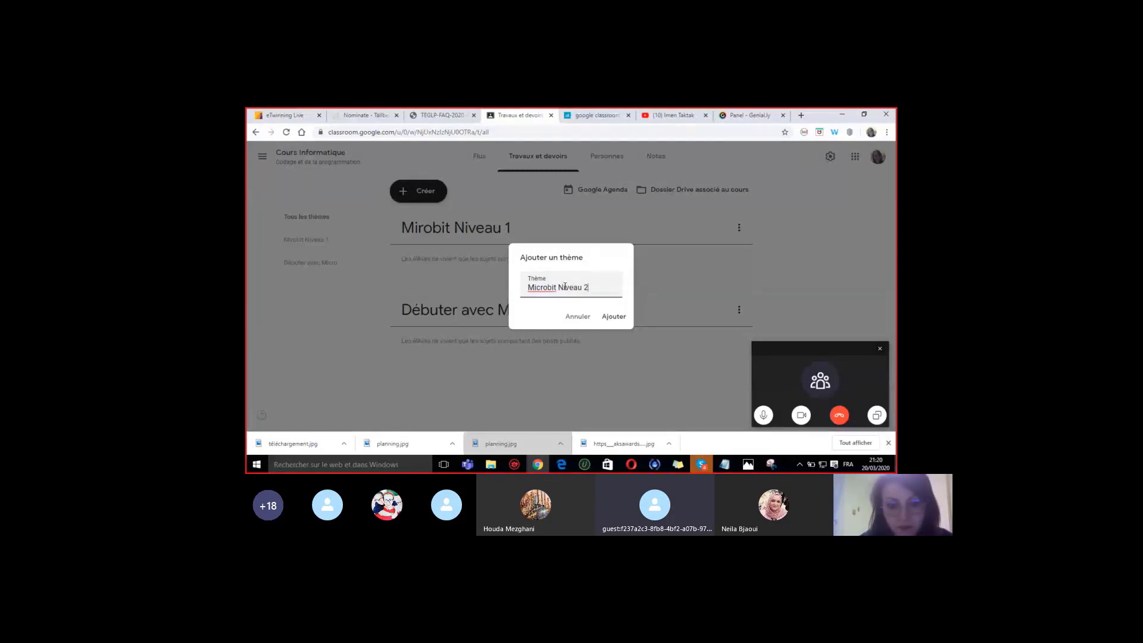
{"action": "left_click", "coordinate": [604, 318]}
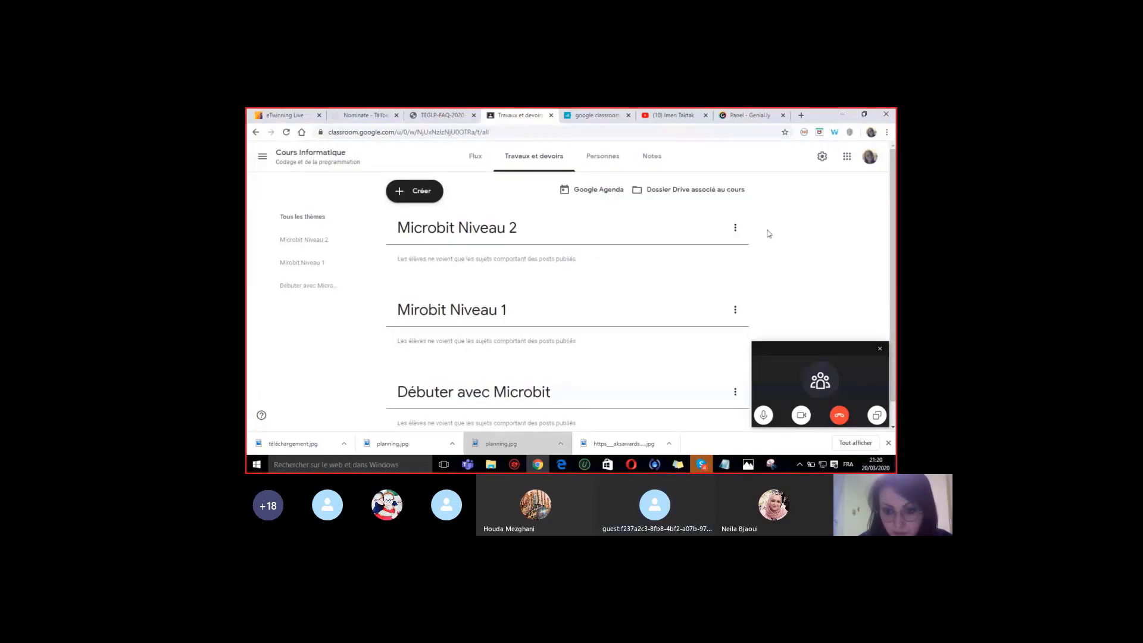
- Reorder the topics to Débuter avec Microbit, Mirobit Niveau 1, then Microbit Niveau 2
{"action": "left_click", "coordinate": [735, 227]}
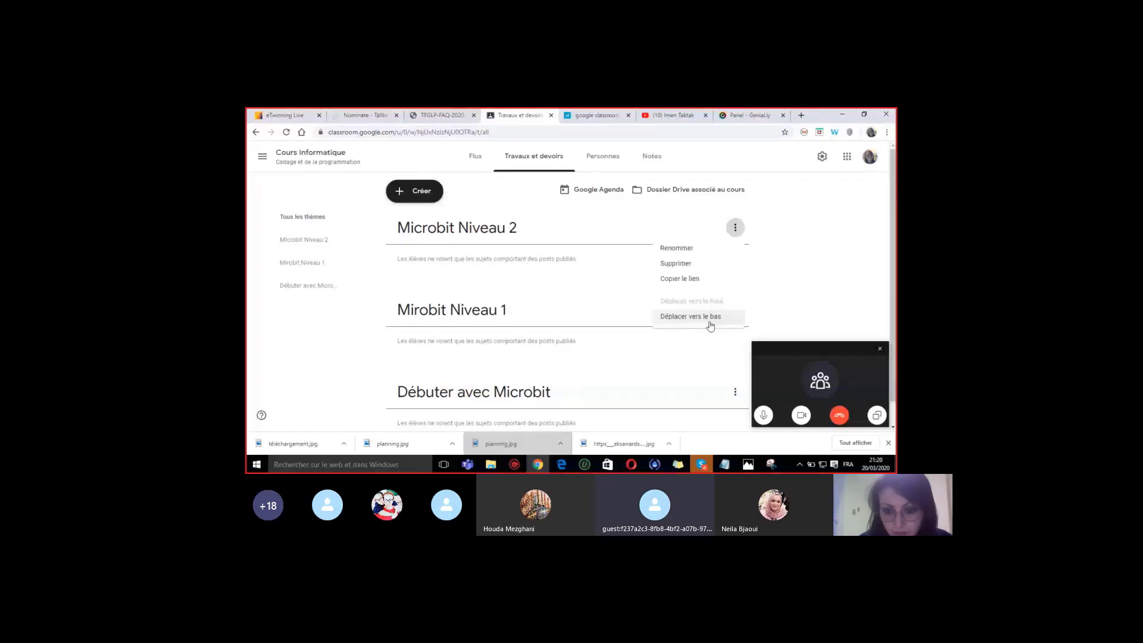
{"action": "left_click", "coordinate": [709, 322]}
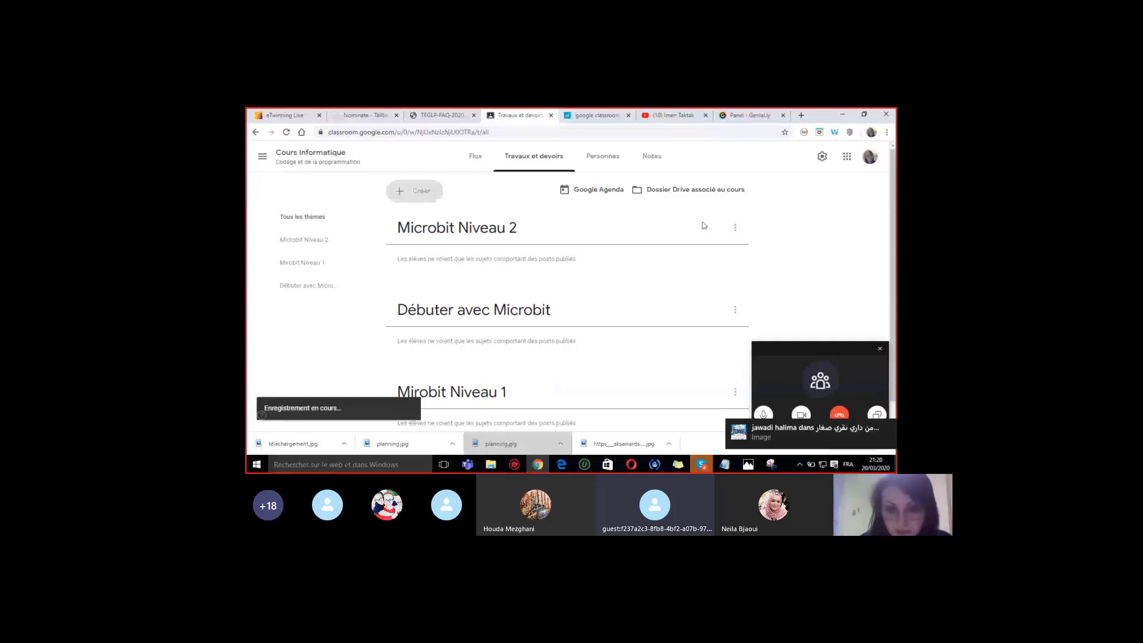
{"action": "left_click", "coordinate": [735, 310]}
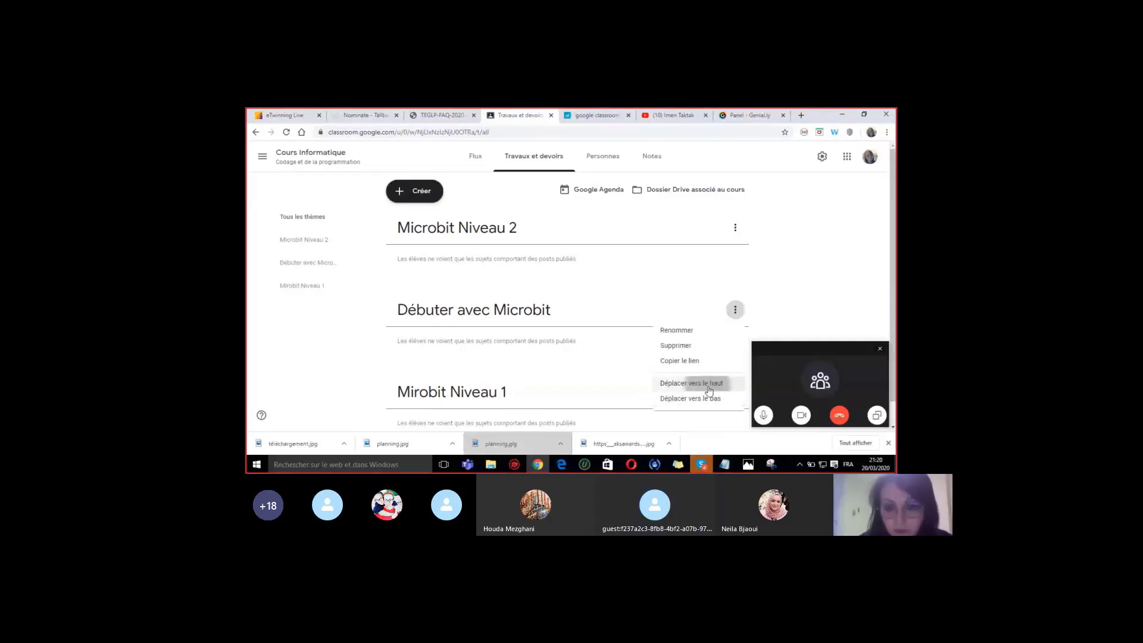
{"action": "left_click", "coordinate": [692, 383]}
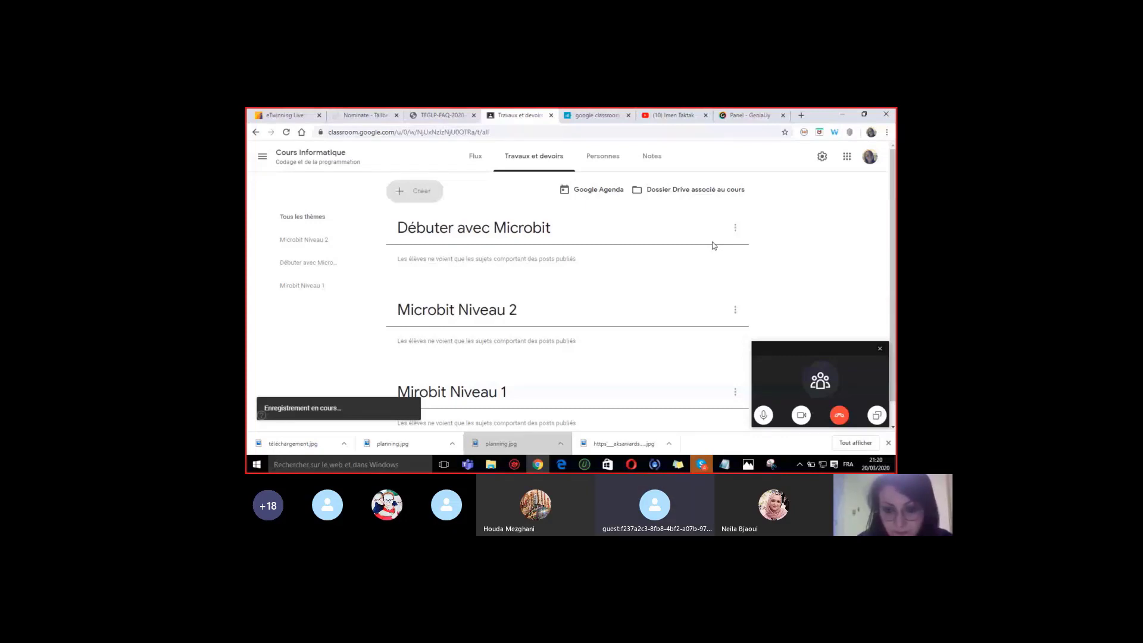
{"action": "left_click", "coordinate": [735, 309]}
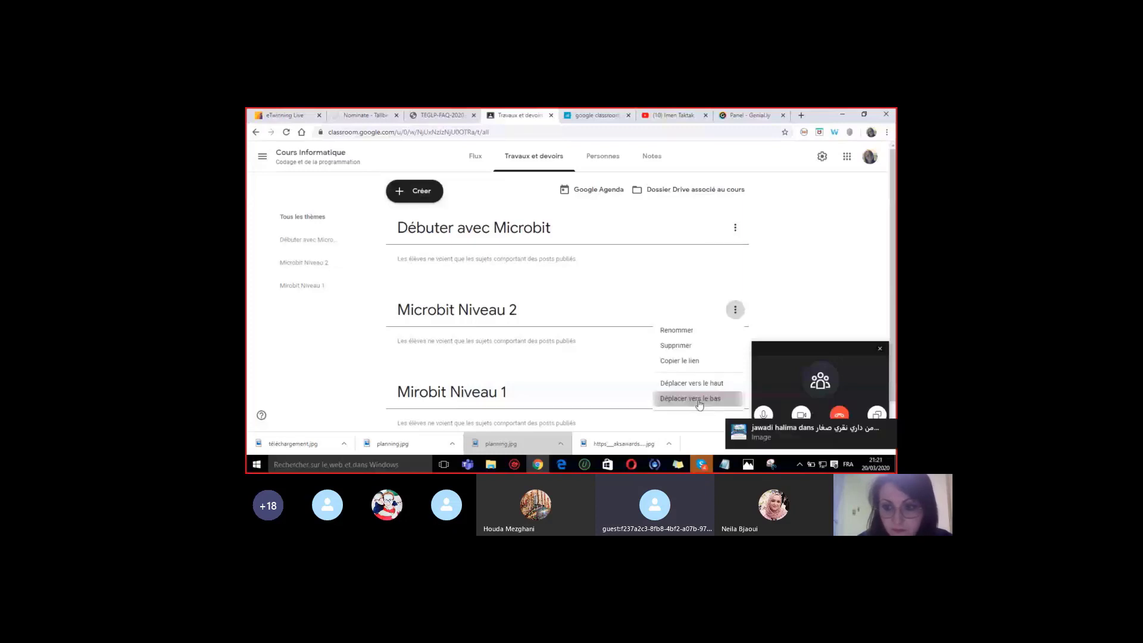
{"action": "left_click", "coordinate": [698, 400]}
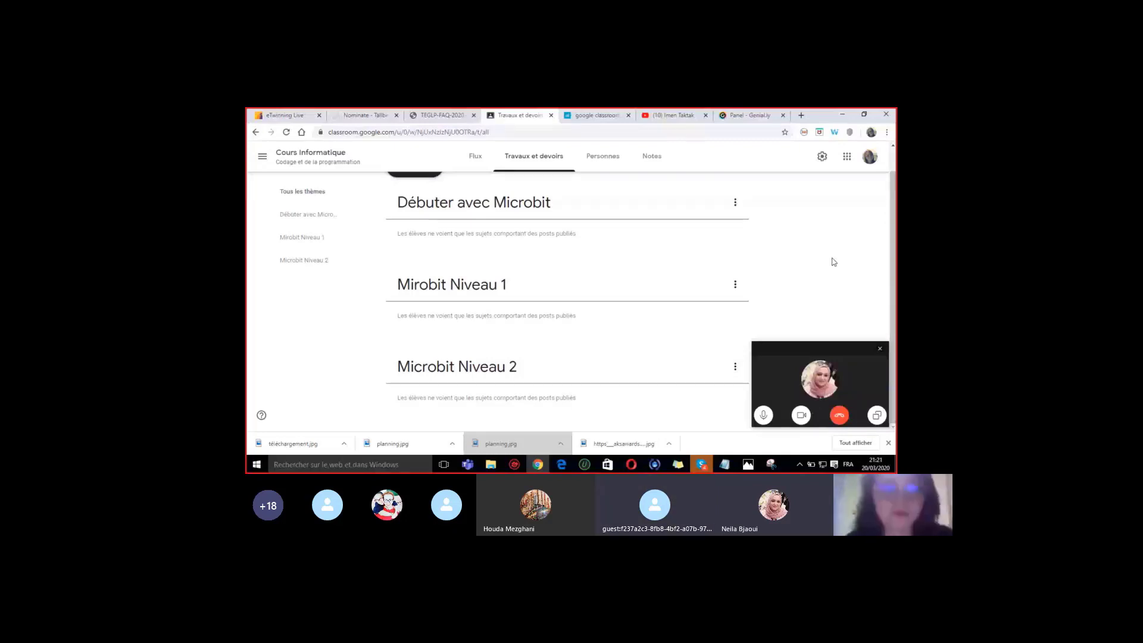
- Rename the topic 'Mirobit Niveau 1' to 'Microbit Niveau 1' by adding the missing 'c'
{"action": "left_click", "coordinate": [735, 286]}
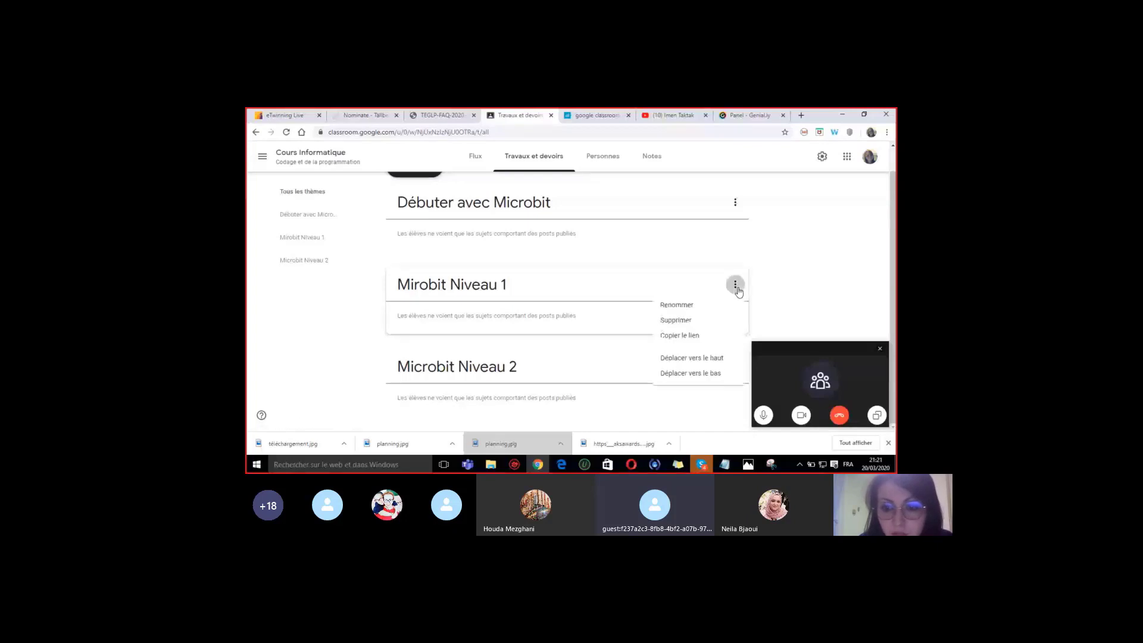
{"action": "left_click", "coordinate": [685, 306]}
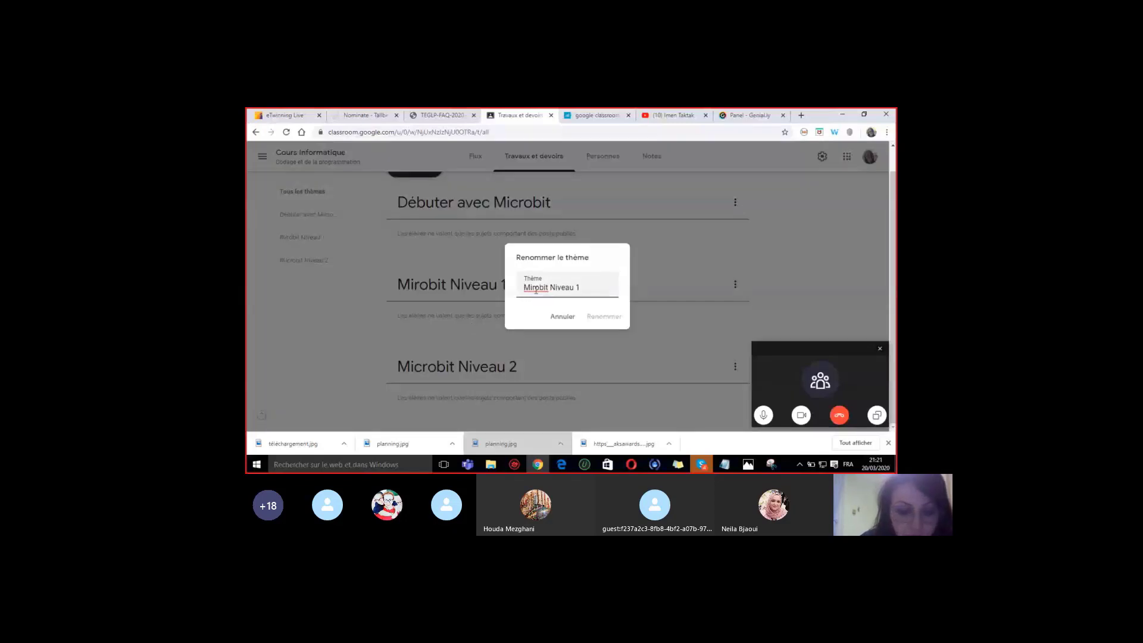
{"action": "type", "text": "c"}
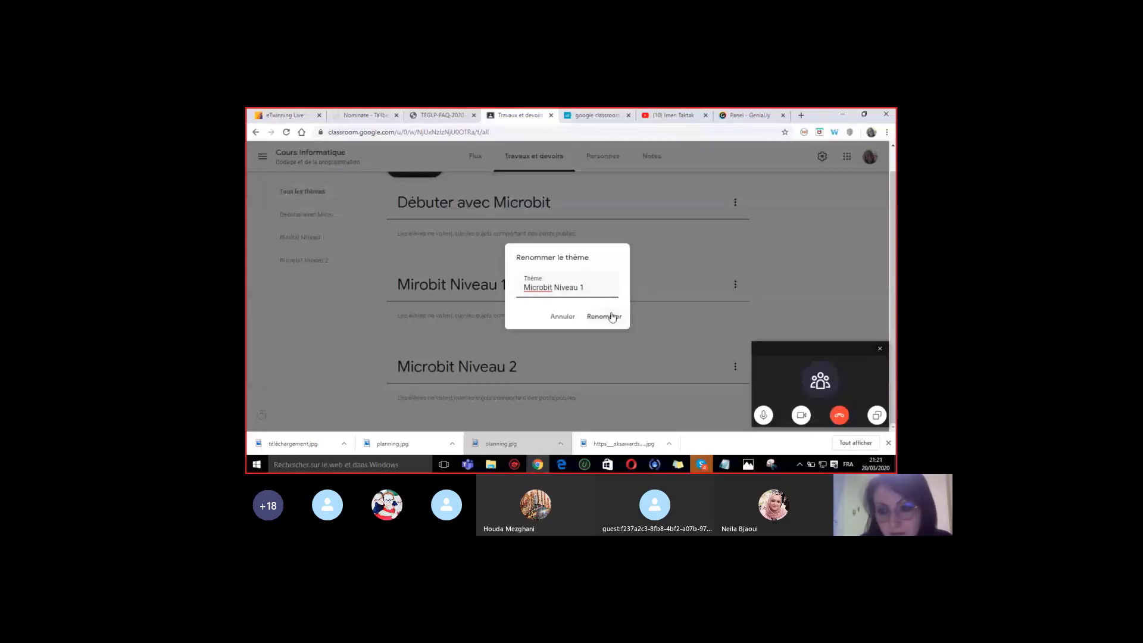
{"action": "left_click", "coordinate": [612, 318]}
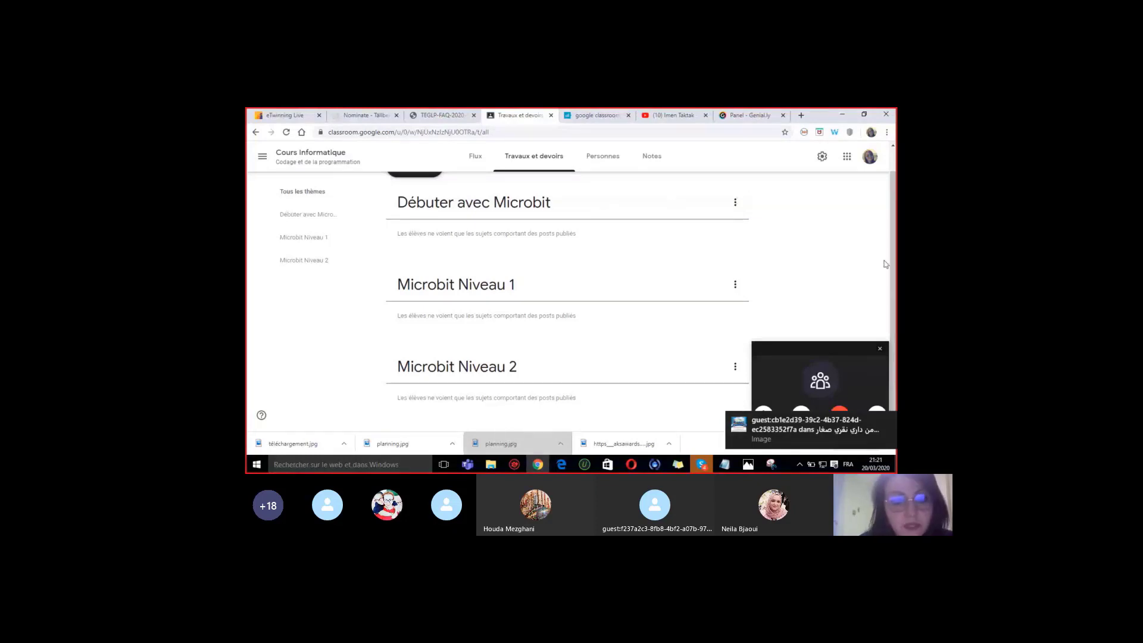
{"action": "scroll", "coordinate": [887, 238], "scroll_direction": "up", "scroll_amount": 1}
{"action": "left_click_drag", "start_coordinate": [887, 235], "coordinate": [888, 248]}
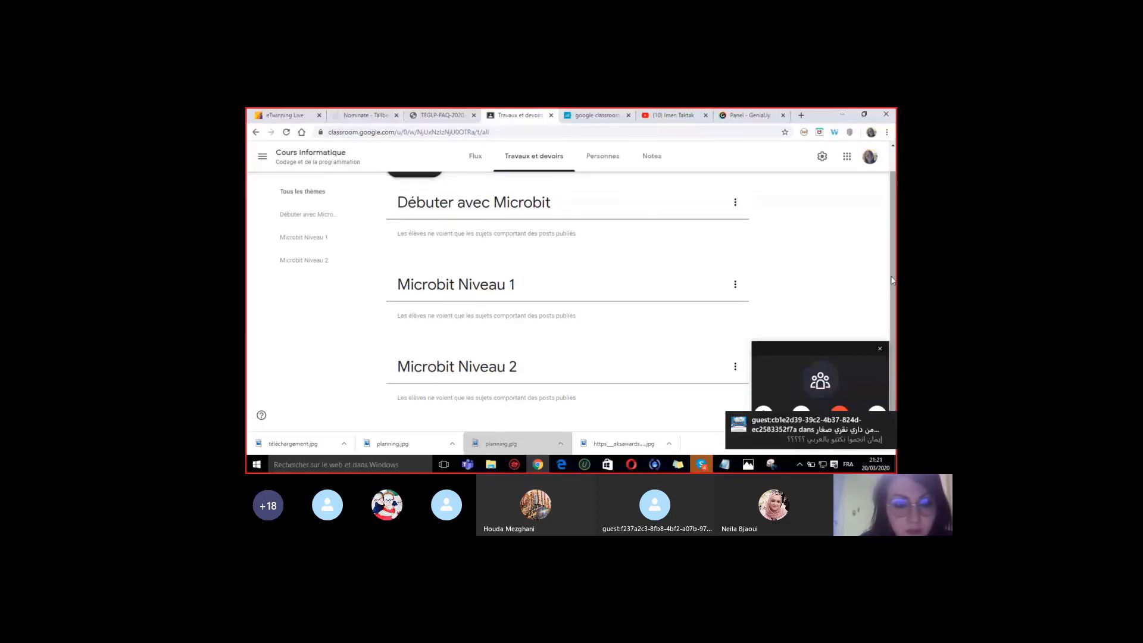
{"action": "left_click_drag", "start_coordinate": [892, 280], "coordinate": [891, 256]}
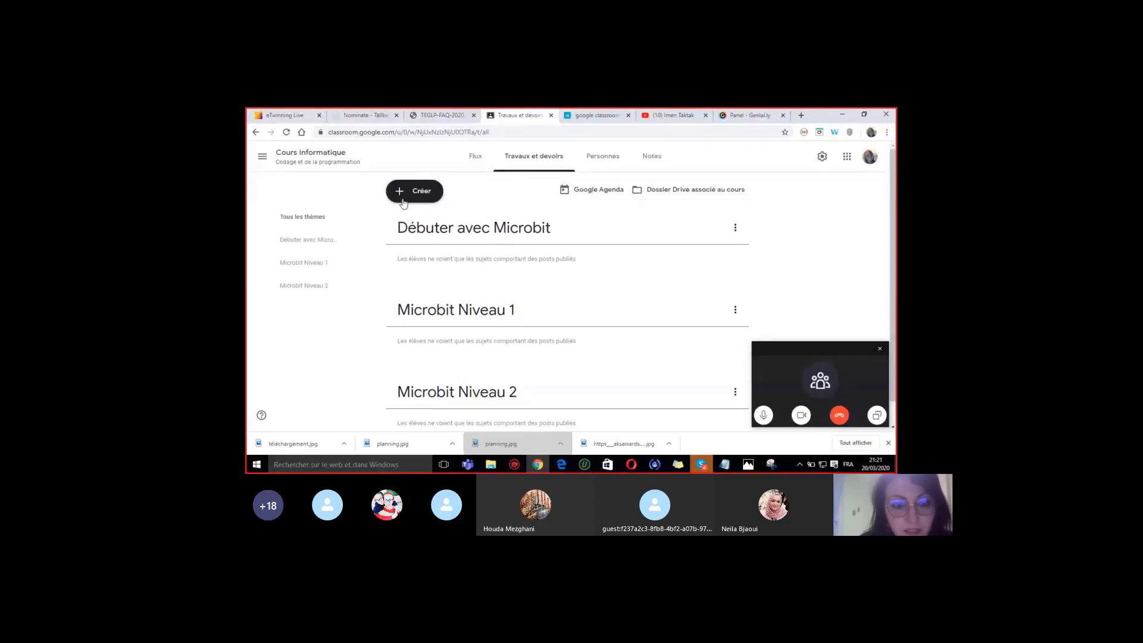
- Create a material titled 'Cours microbit' with description 'Un cours' and keep it as a draft
{"action": "left_click", "coordinate": [405, 200]}
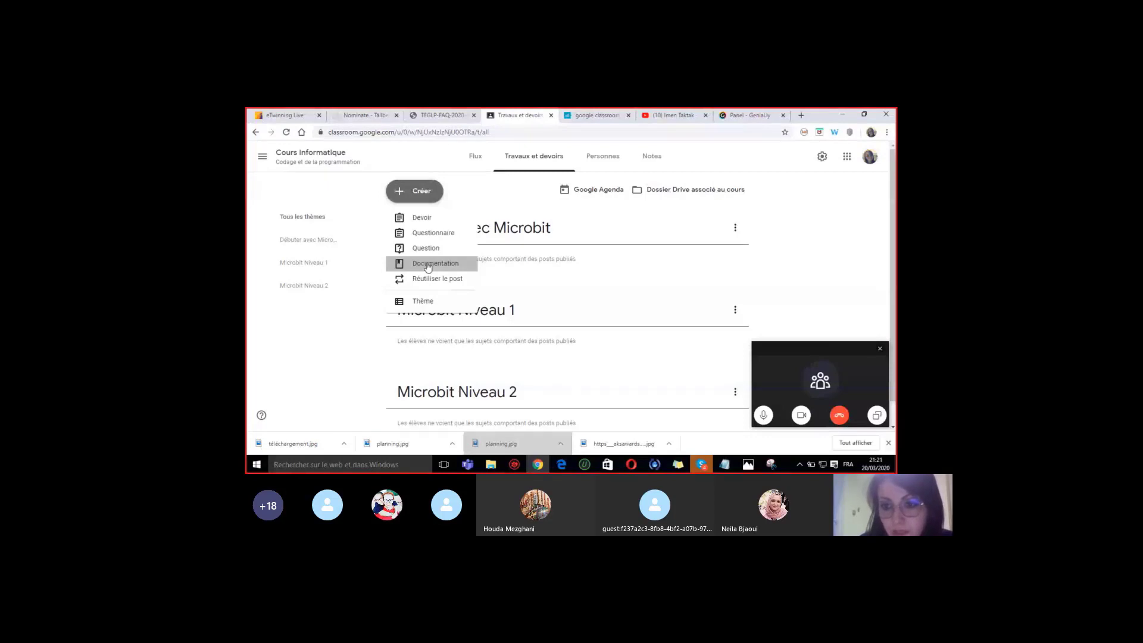
{"action": "left_click", "coordinate": [428, 265]}
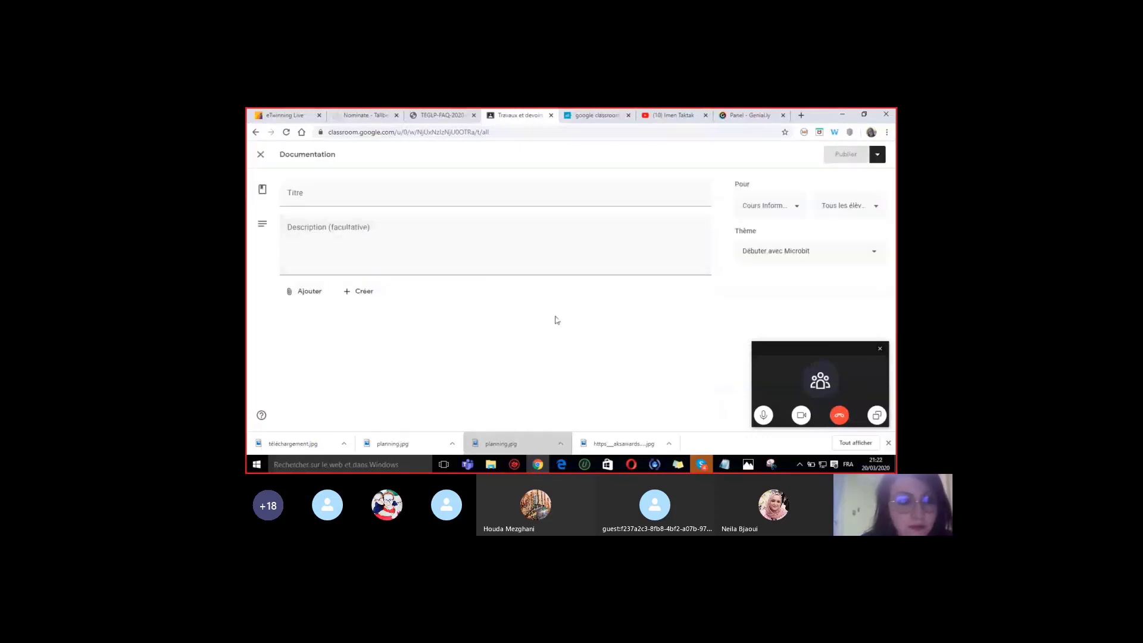
{"action": "left_click", "coordinate": [294, 194]}
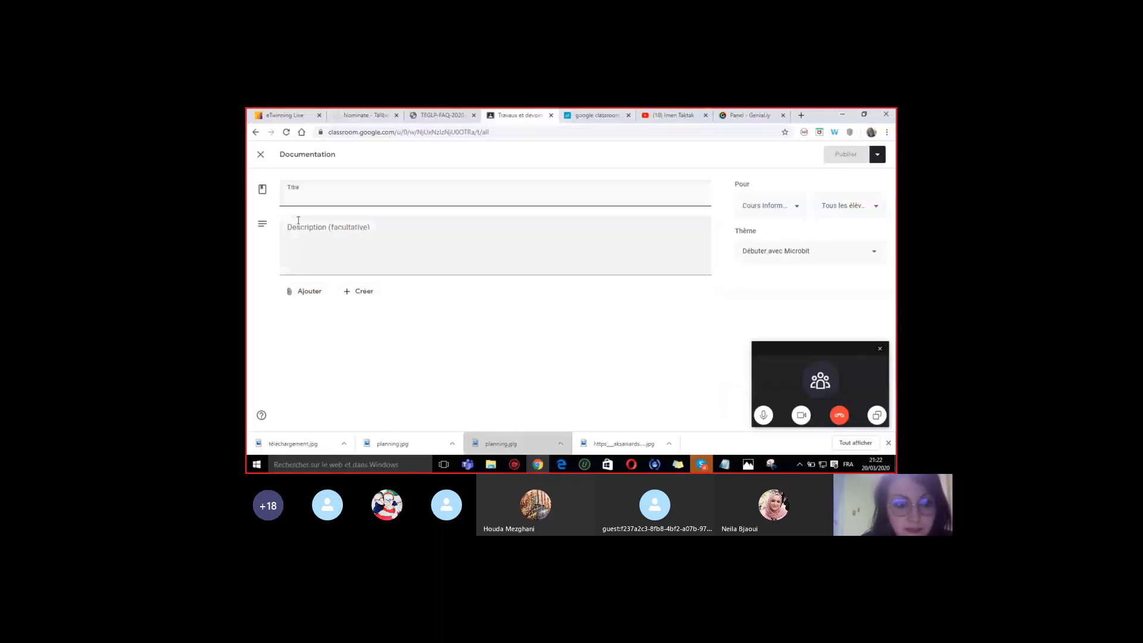
{"action": "left_click", "coordinate": [302, 232]}
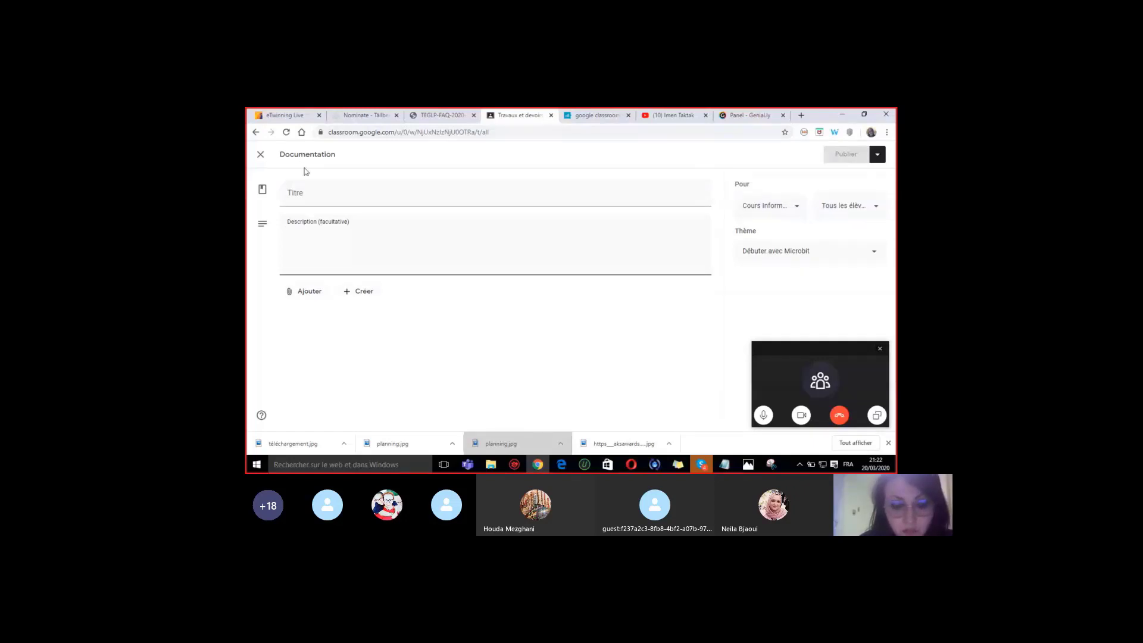
{"action": "left_click", "coordinate": [309, 194]}
{"action": "type", "text": "Cours microbl"}
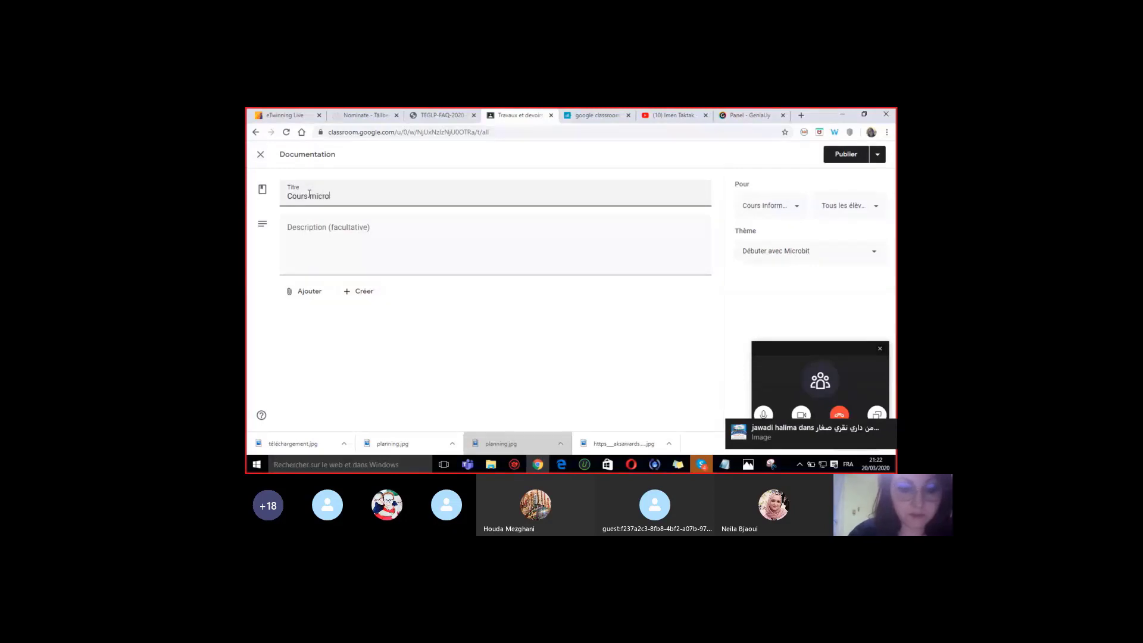
{"action": "type", "text": "it"}
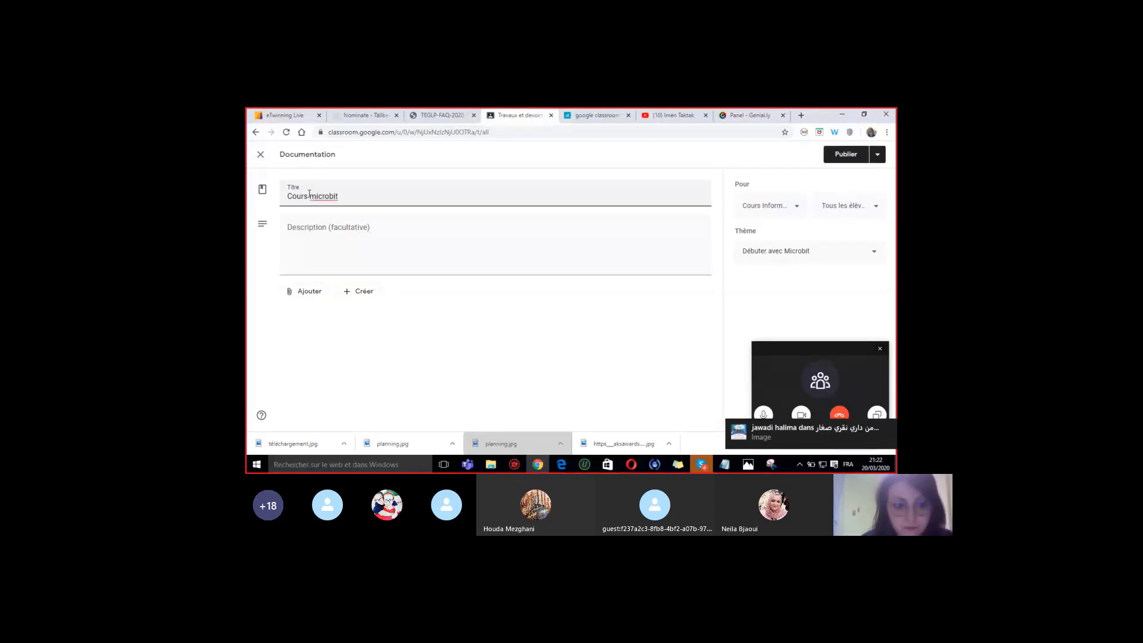
{"action": "left_click", "coordinate": [312, 229]}
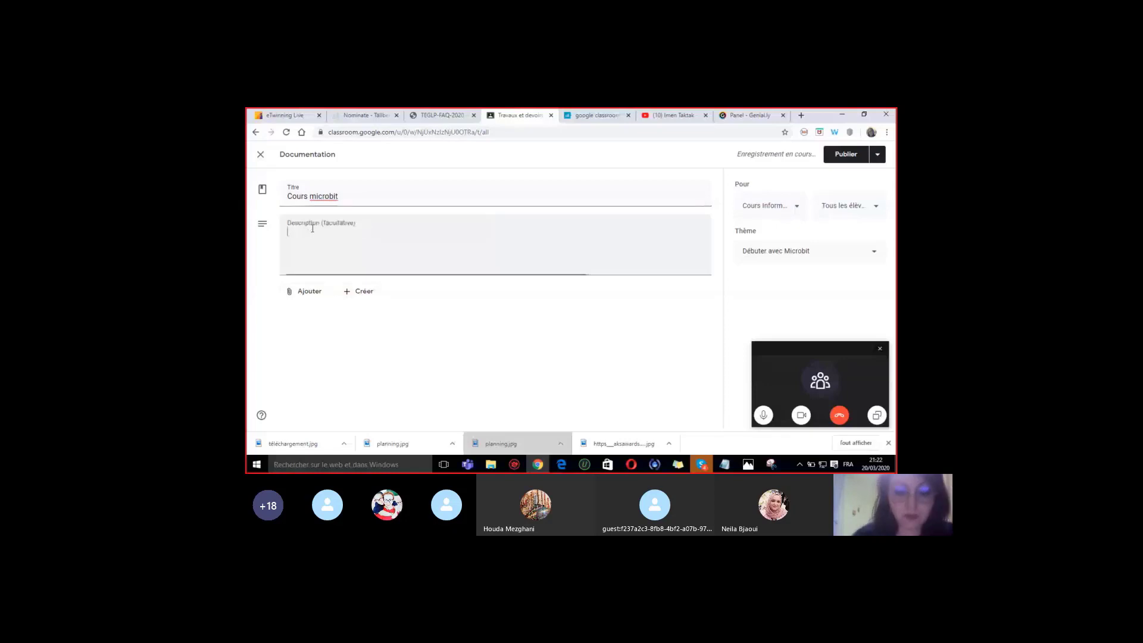
{"action": "type", "text": "Un cours"}
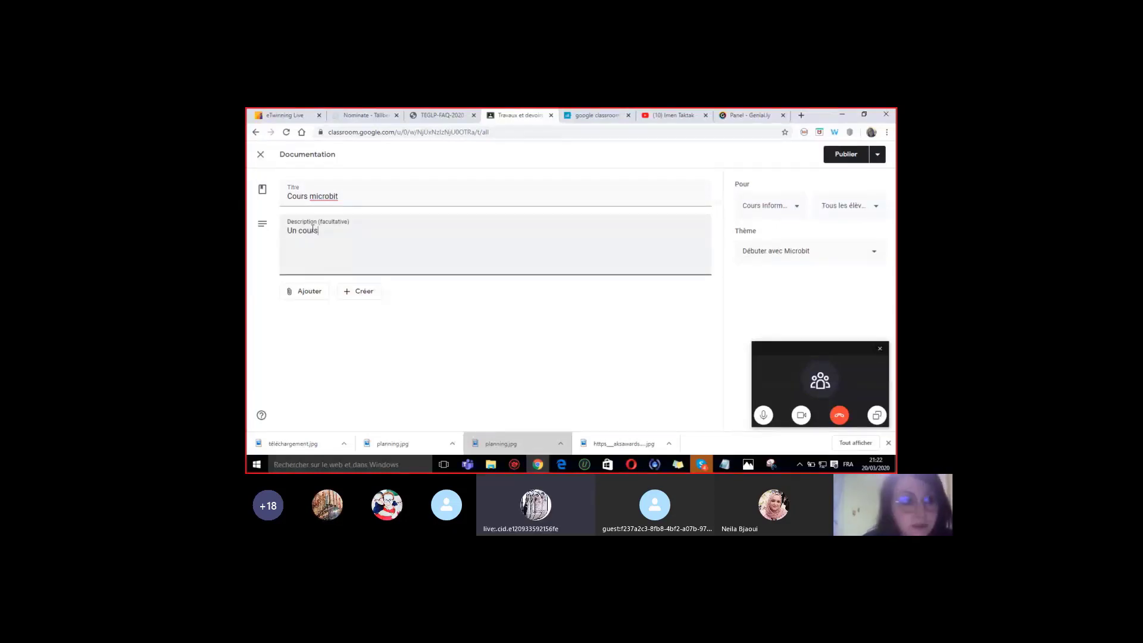
{"action": "left_click_drag", "start_coordinate": [313, 230], "coordinate": [286, 231]}
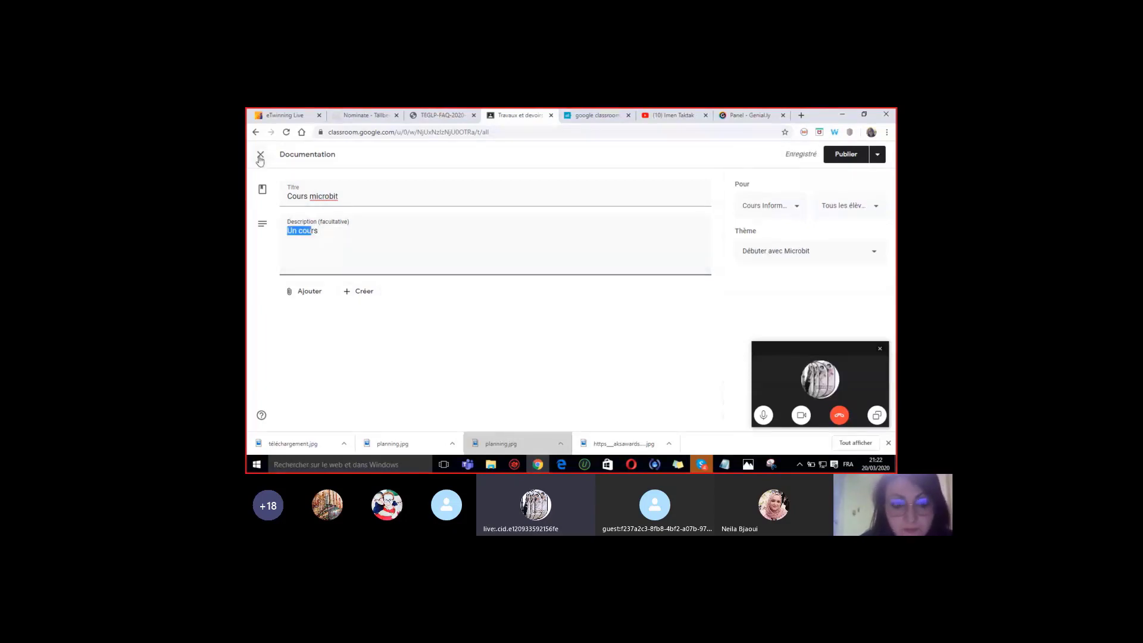
{"action": "left_click", "coordinate": [261, 156]}
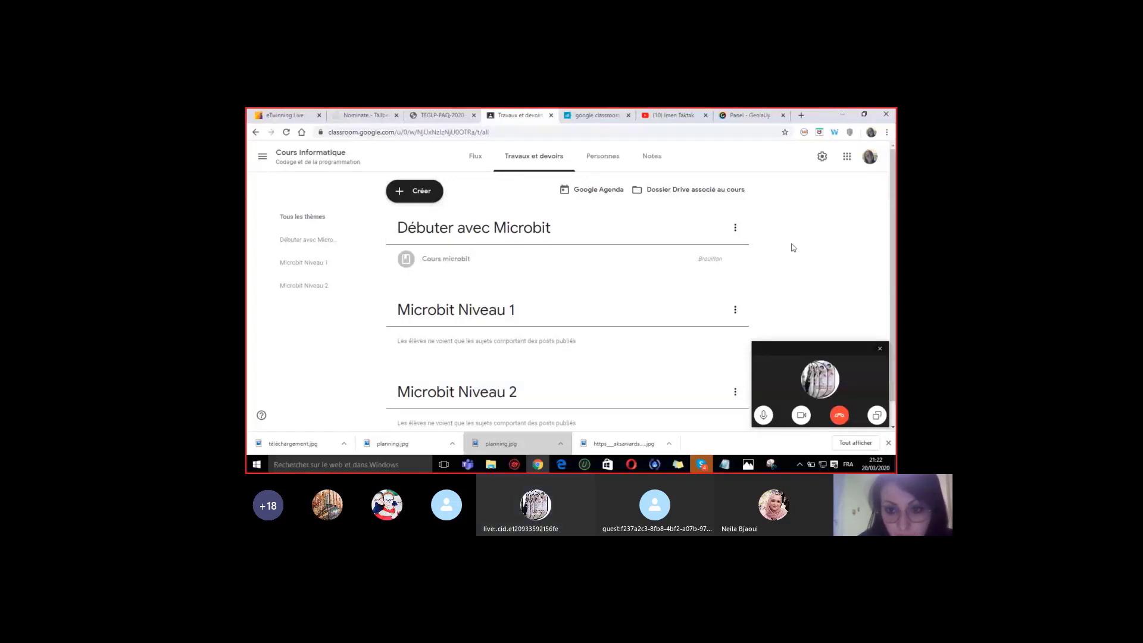
- Delete the Cours microbit draft material
{"action": "left_click", "coordinate": [735, 259]}
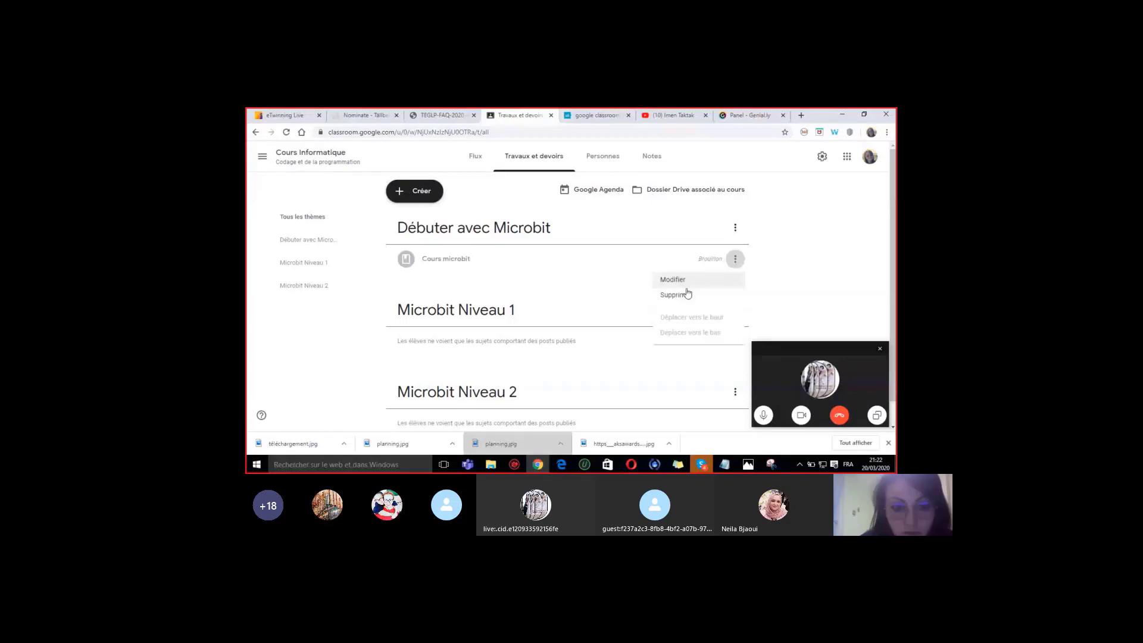
{"action": "left_click", "coordinate": [673, 295]}
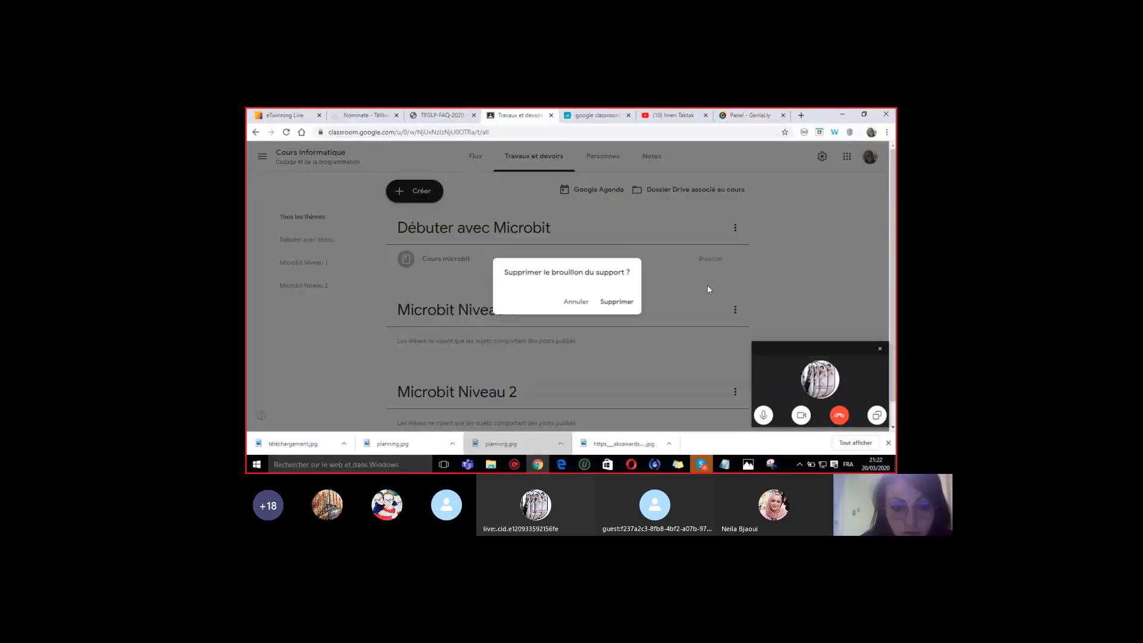
{"action": "left_click", "coordinate": [617, 302]}
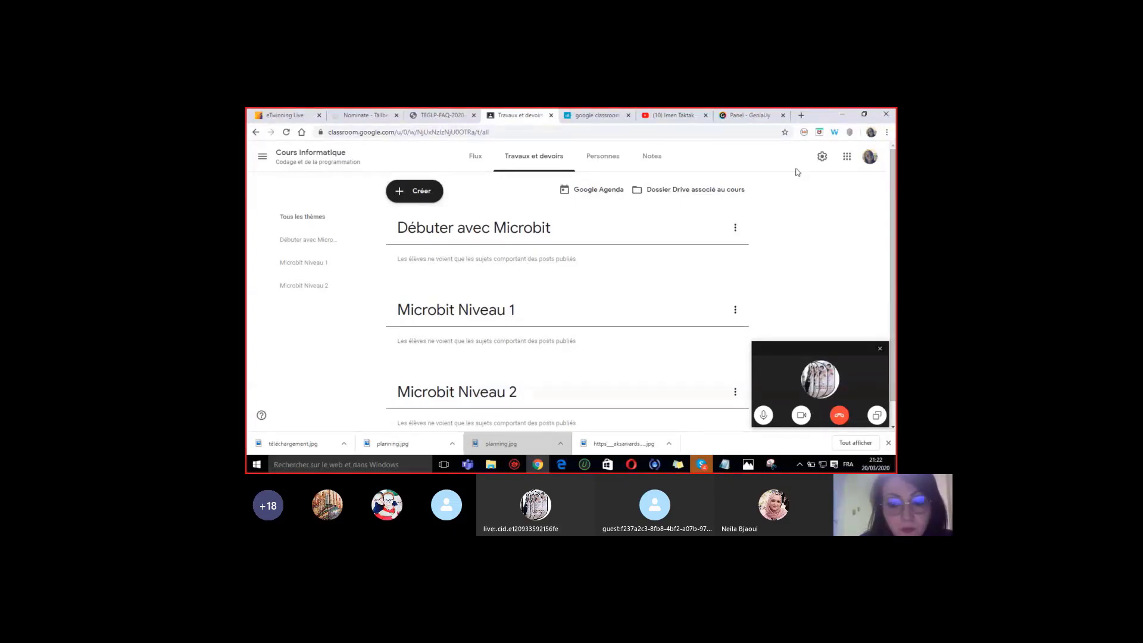
{"action": "left_click", "coordinate": [416, 192]}
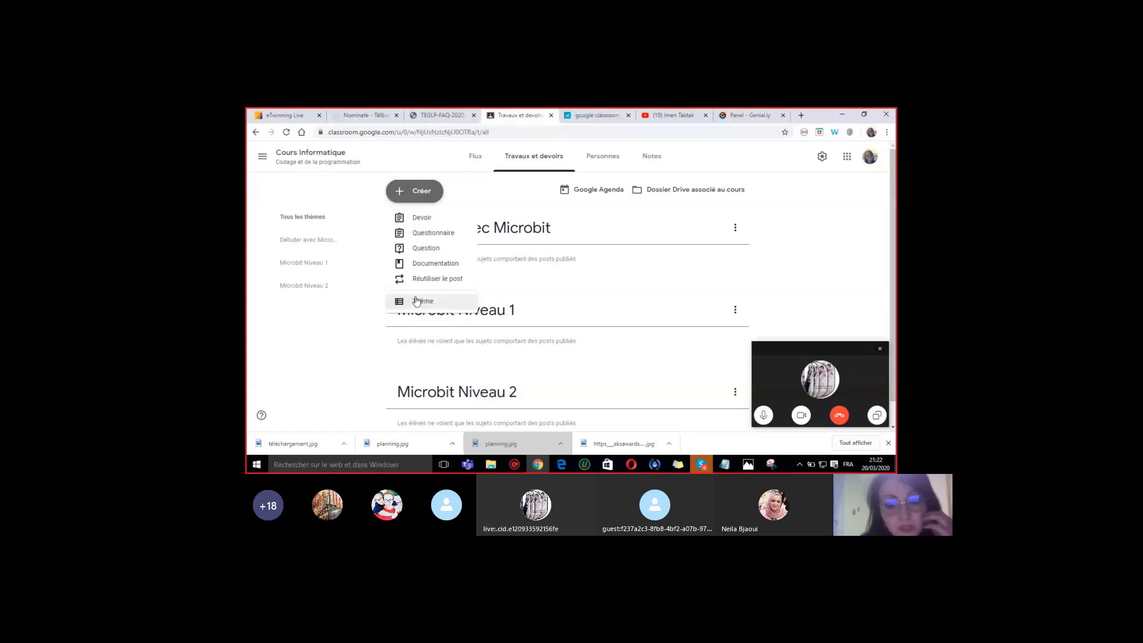
{"action": "left_click", "coordinate": [685, 227]}
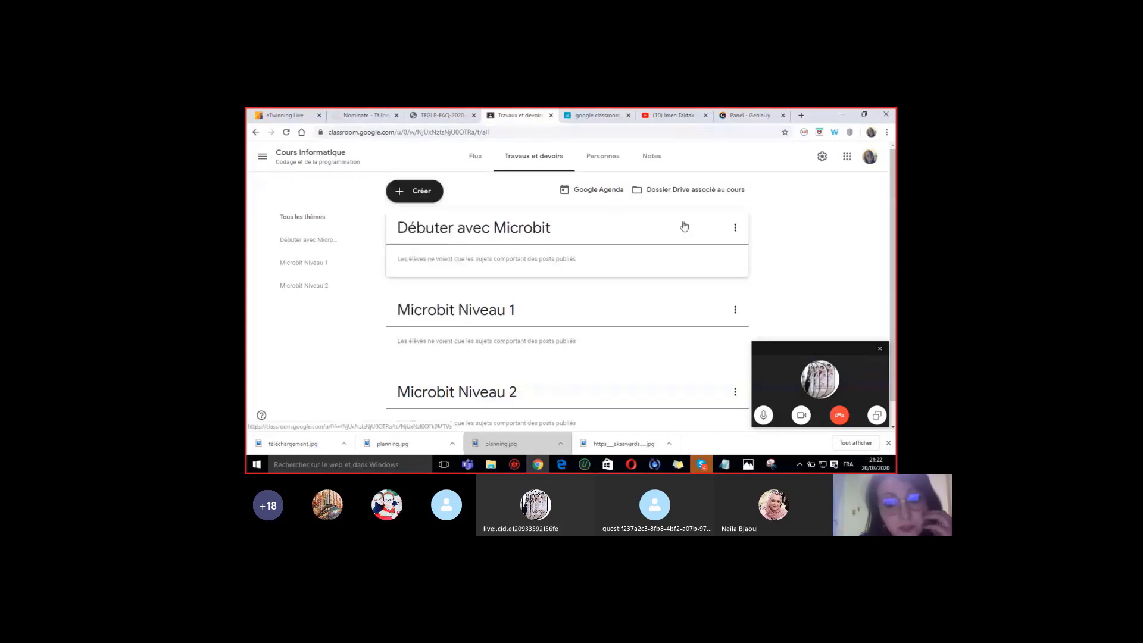
{"action": "left_click", "coordinate": [735, 228]}
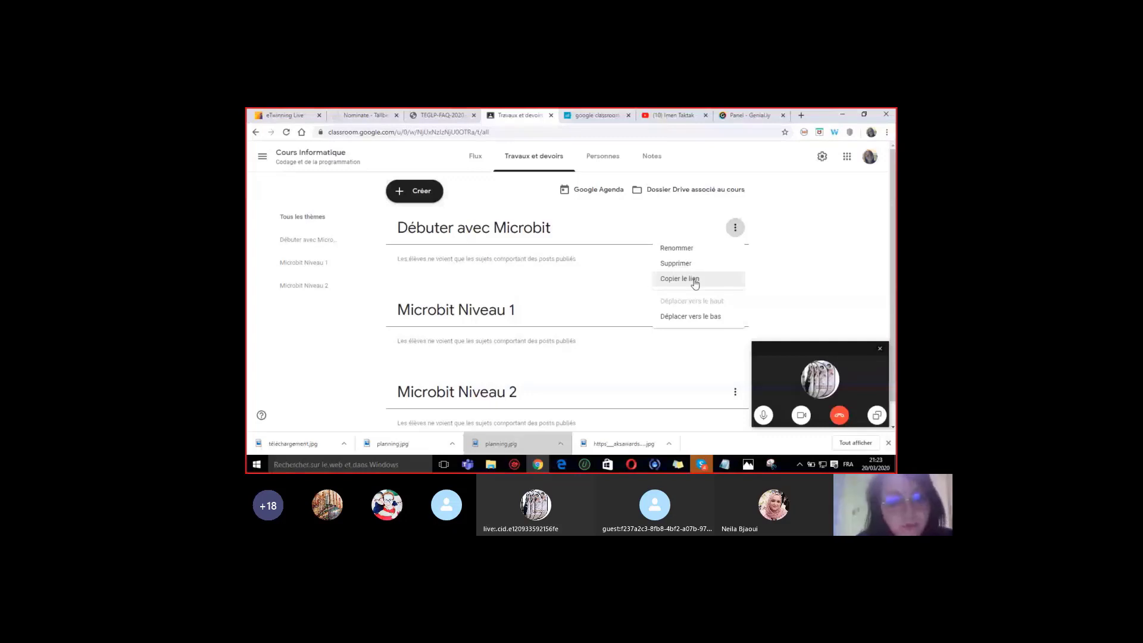
{"action": "left_click", "coordinate": [695, 283]}
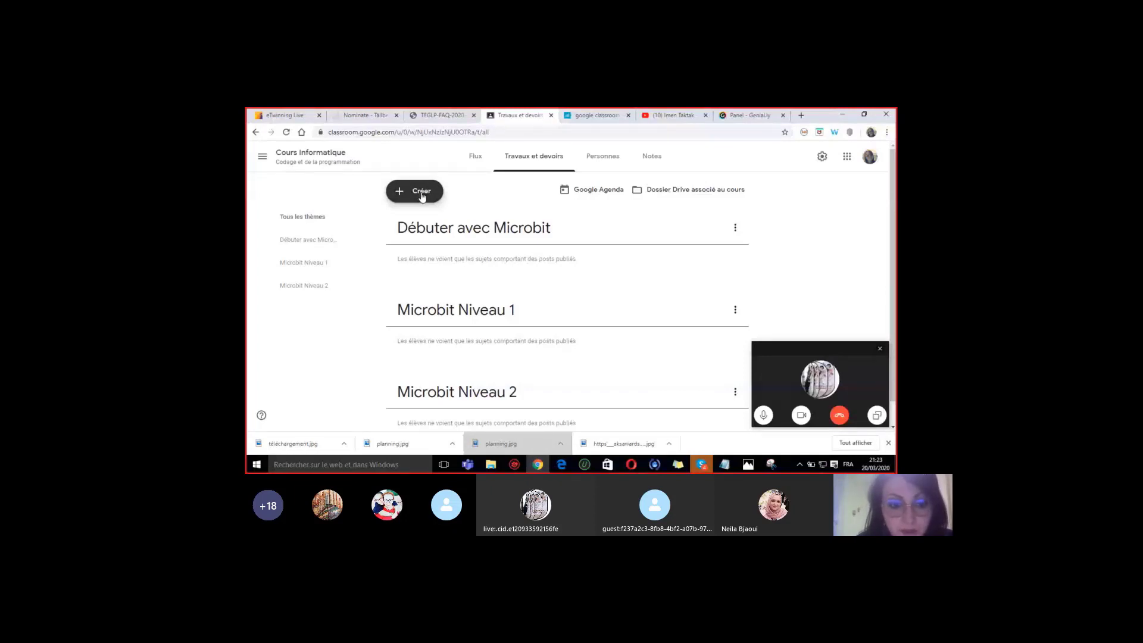
- Start a new material for all students of the class, filed under Débuter avec Microbit
{"action": "left_click", "coordinate": [423, 196]}
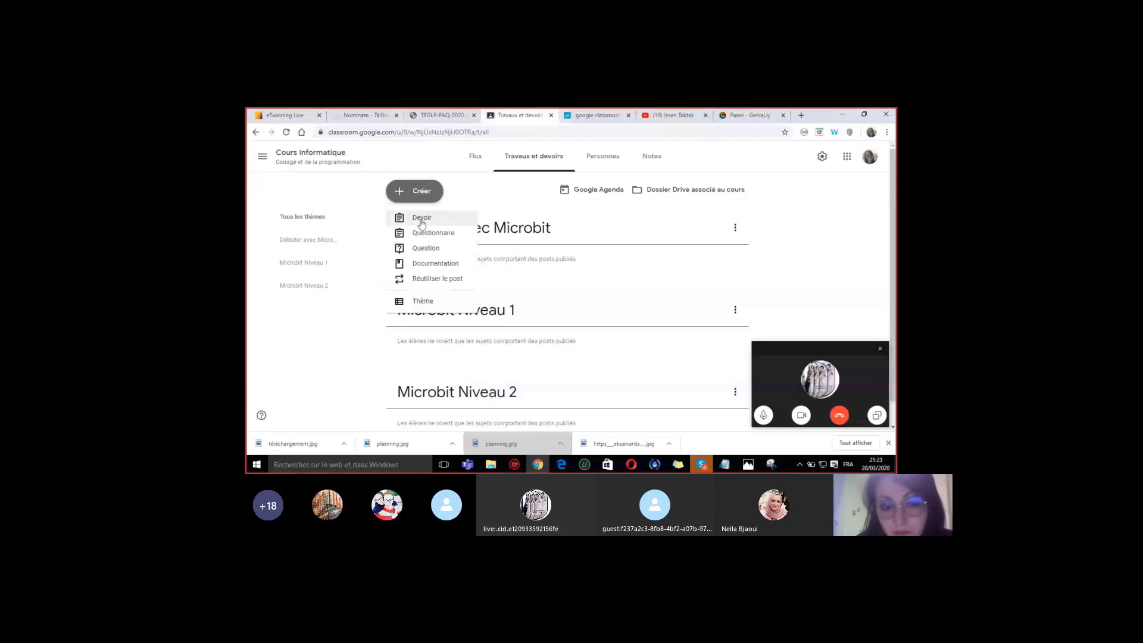
{"action": "left_click", "coordinate": [425, 265]}
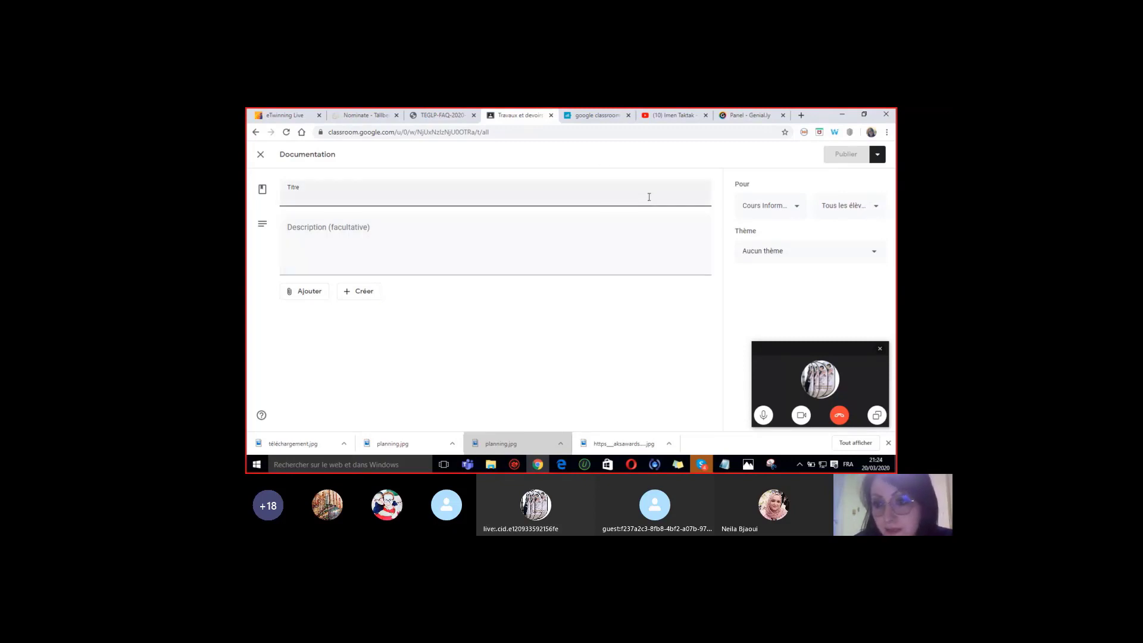
{"action": "left_click", "coordinate": [851, 214]}
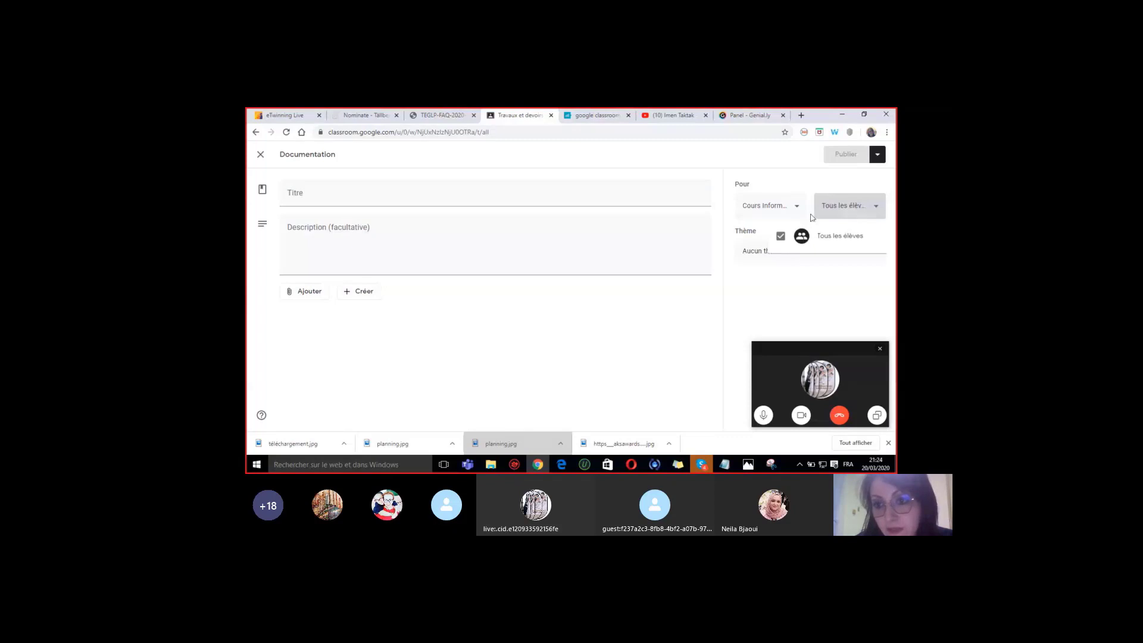
{"action": "left_click", "coordinate": [807, 195]}
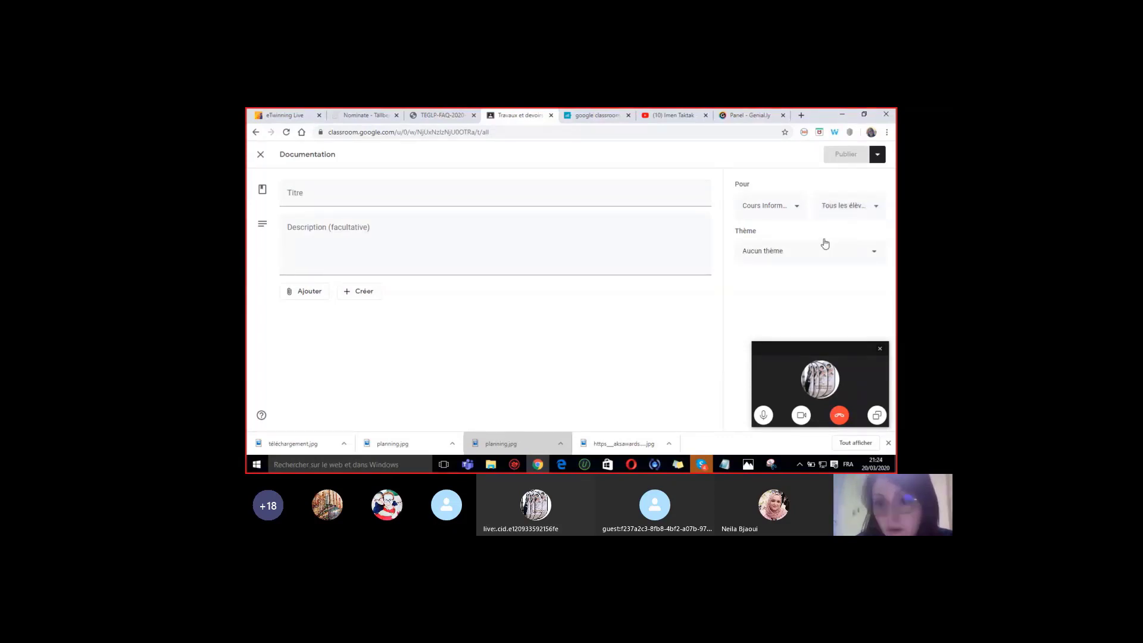
{"action": "left_click", "coordinate": [797, 208]}
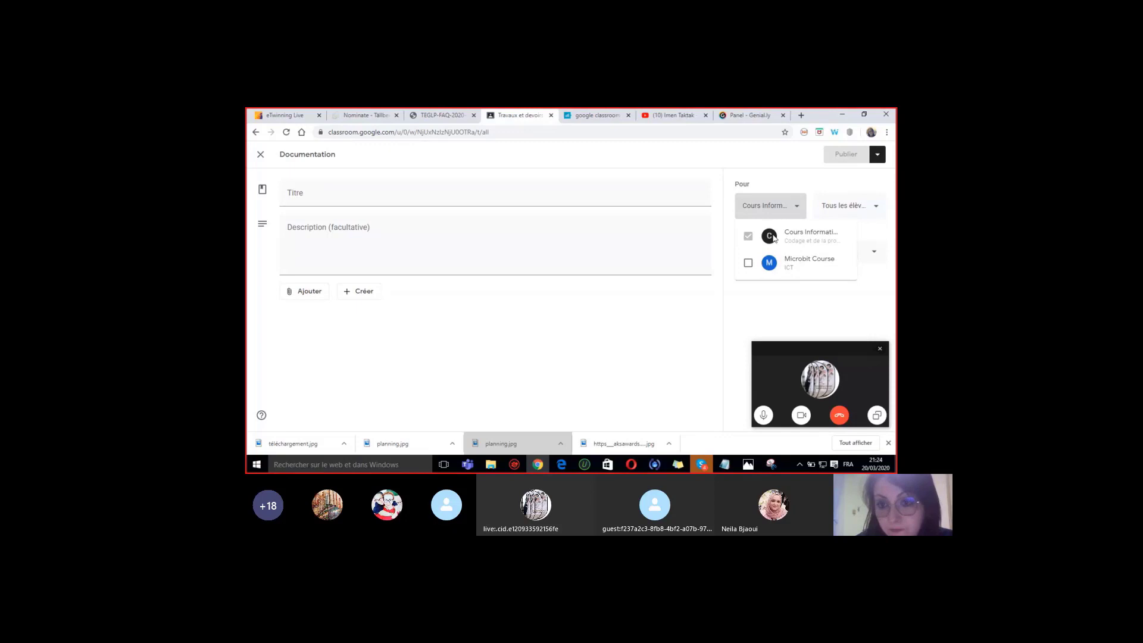
{"action": "left_click", "coordinate": [802, 181]}
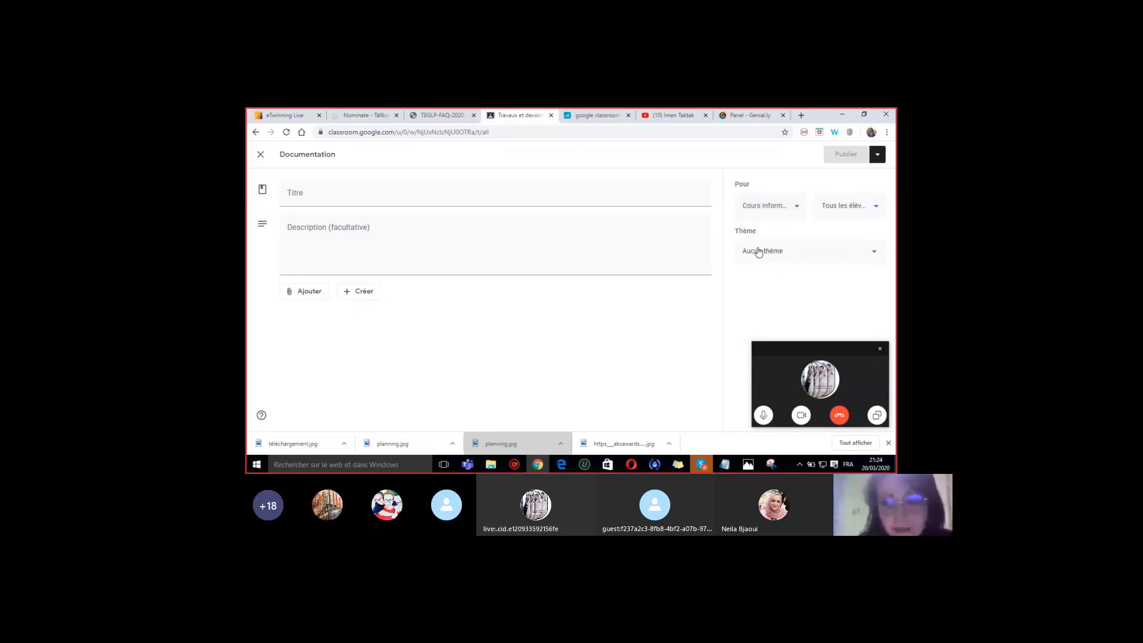
{"action": "left_click", "coordinate": [875, 253]}
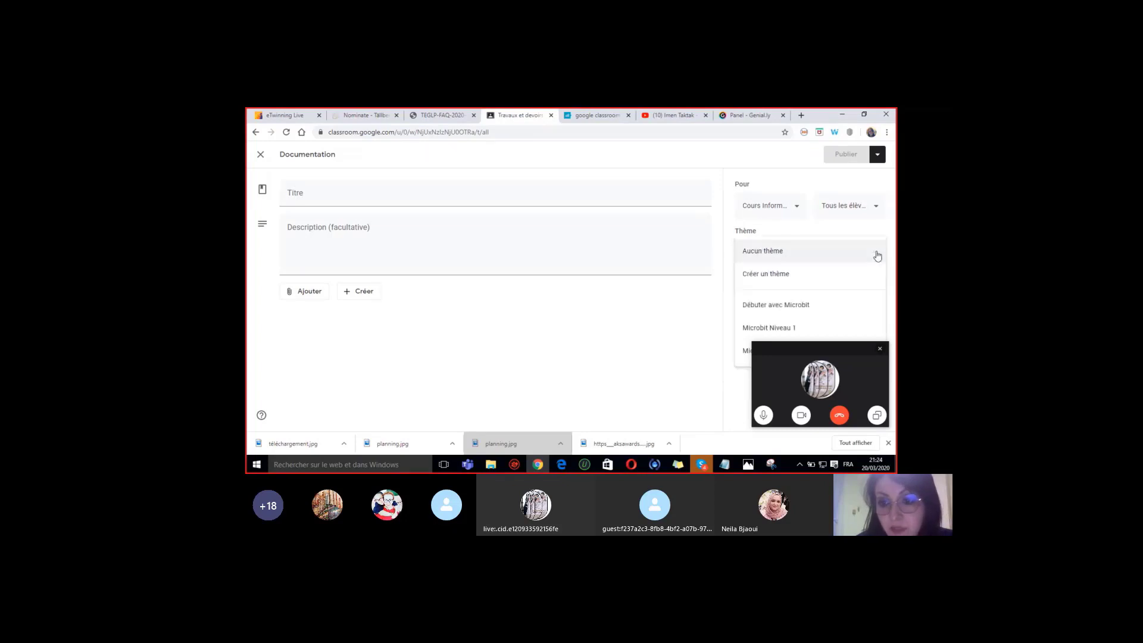
{"action": "left_click", "coordinate": [815, 312]}
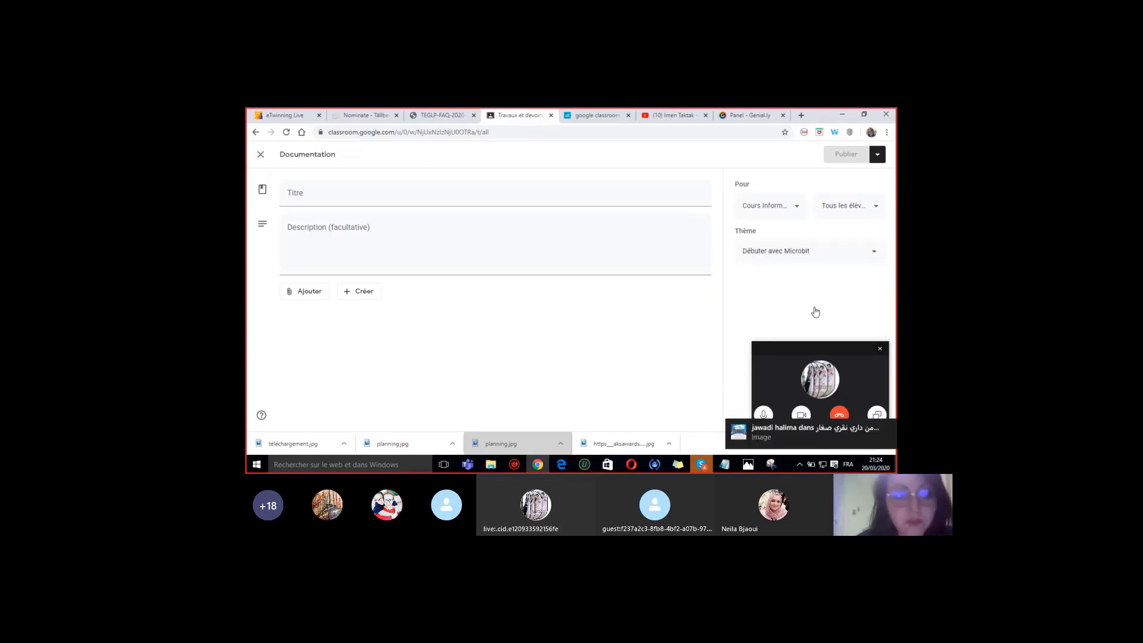
{"action": "left_click", "coordinate": [307, 193]}
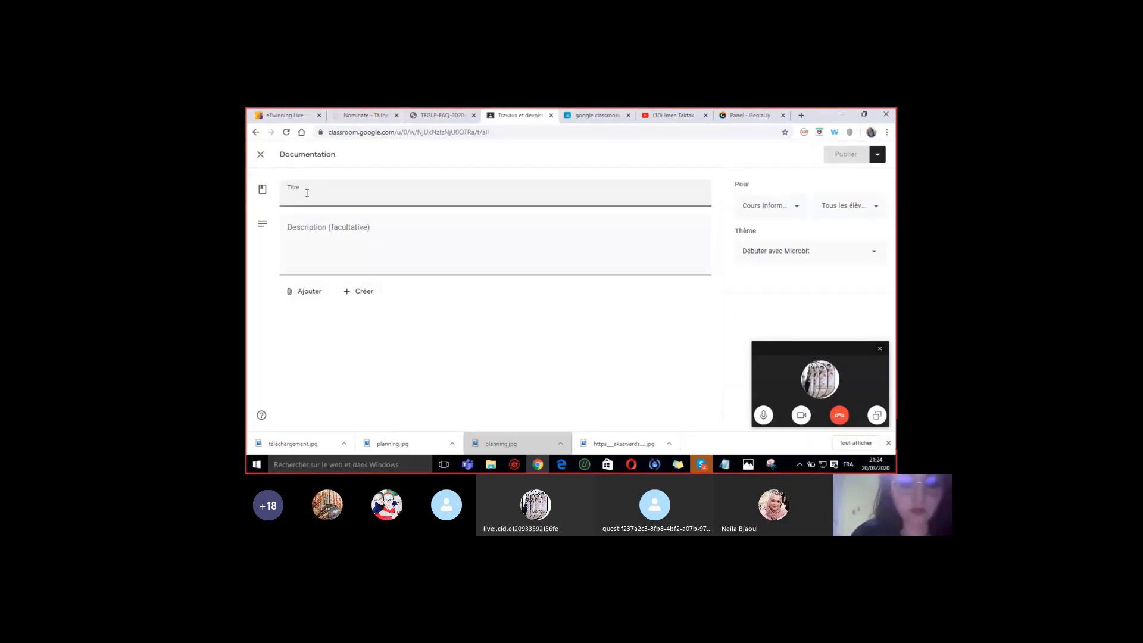
- Title the material 'Cours Microbit' and describe it as 'Un genially sera partagé pour vous aider à comprendre le codage Microbit'
{"action": "type", "text": "C"}
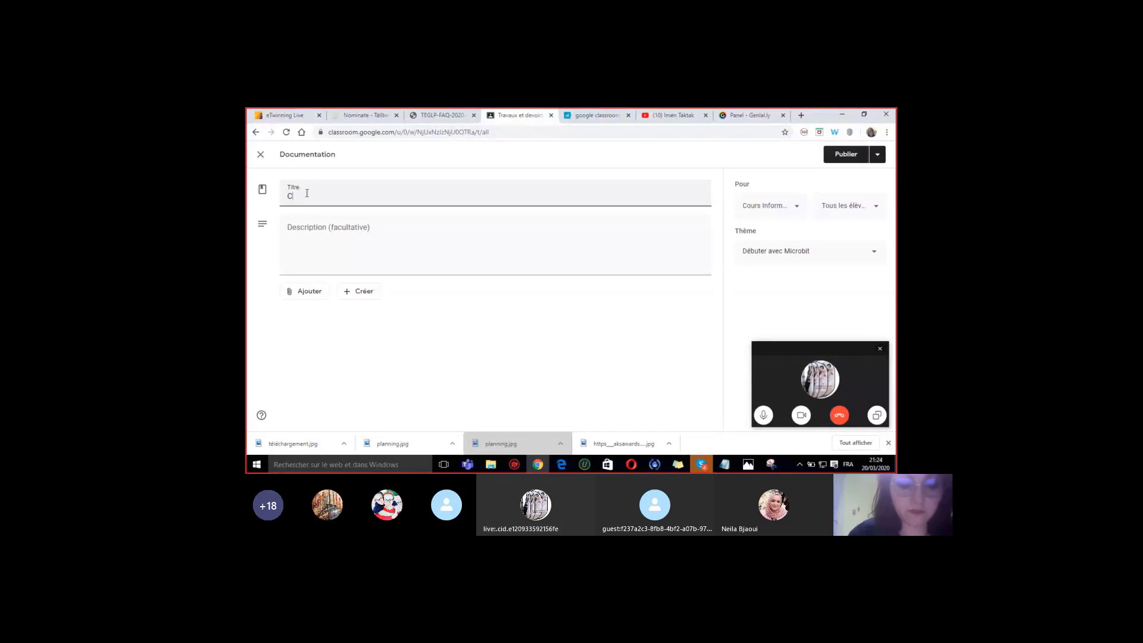
{"action": "type", "text": "ours Micro"}
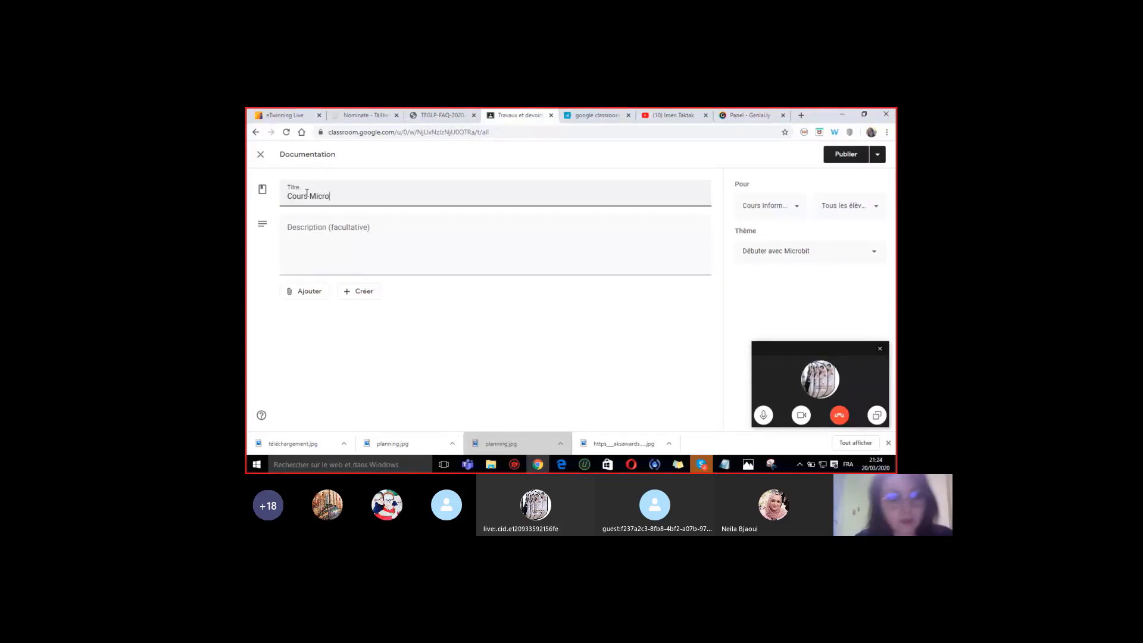
{"action": "type", "text": "bit"}
{"action": "left_click", "coordinate": [307, 235]}
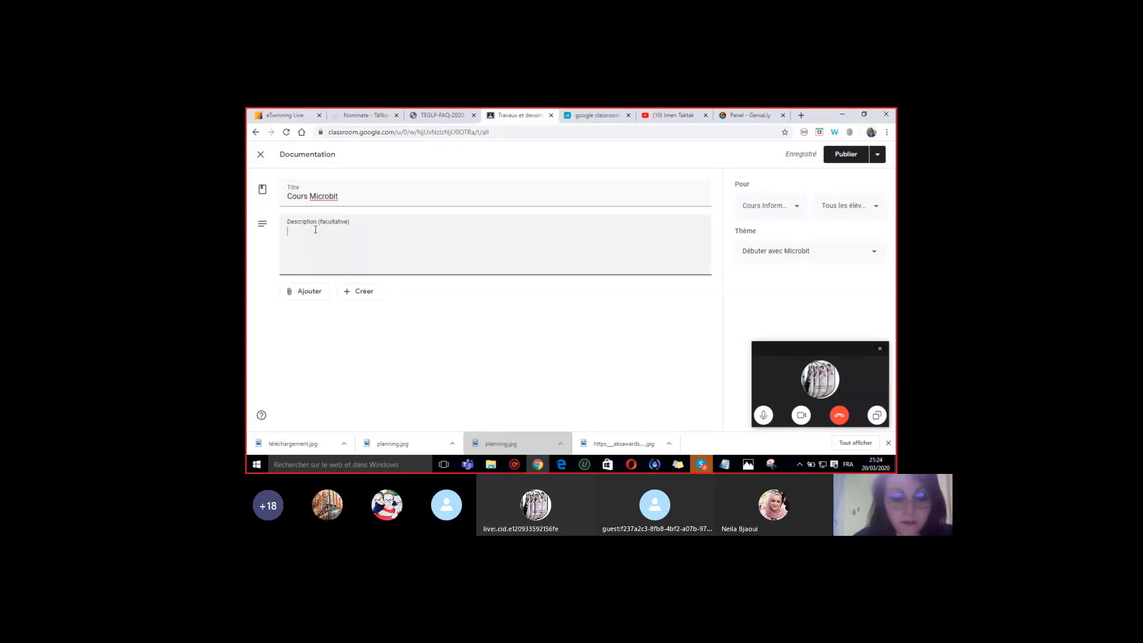
{"action": "type", "text": "U"}
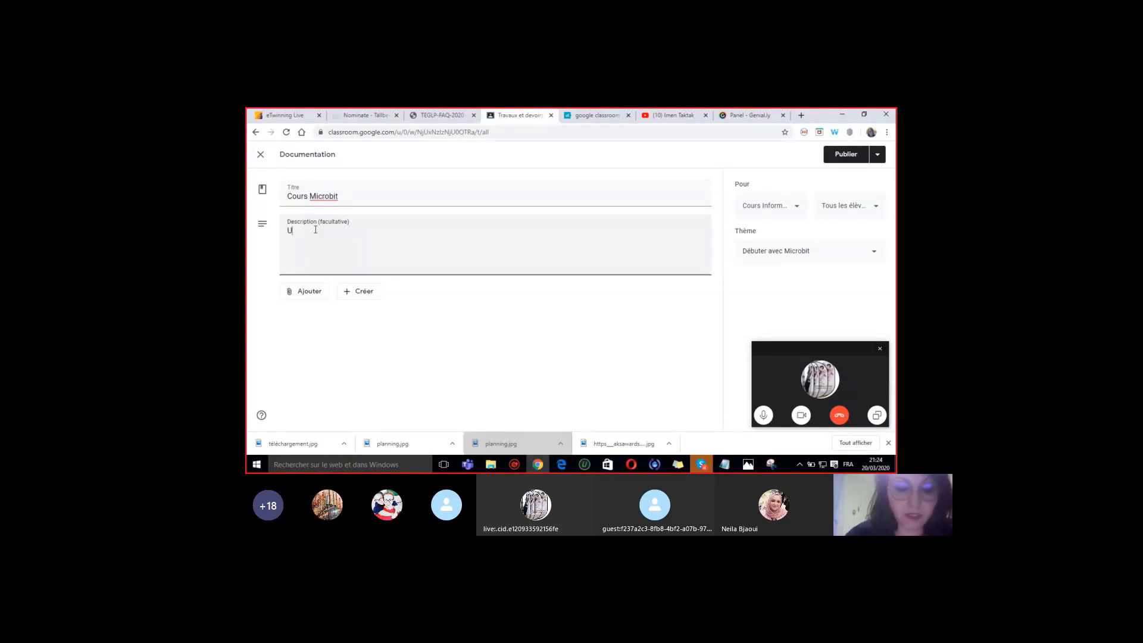
{"action": "type", "text": "n genially s"}
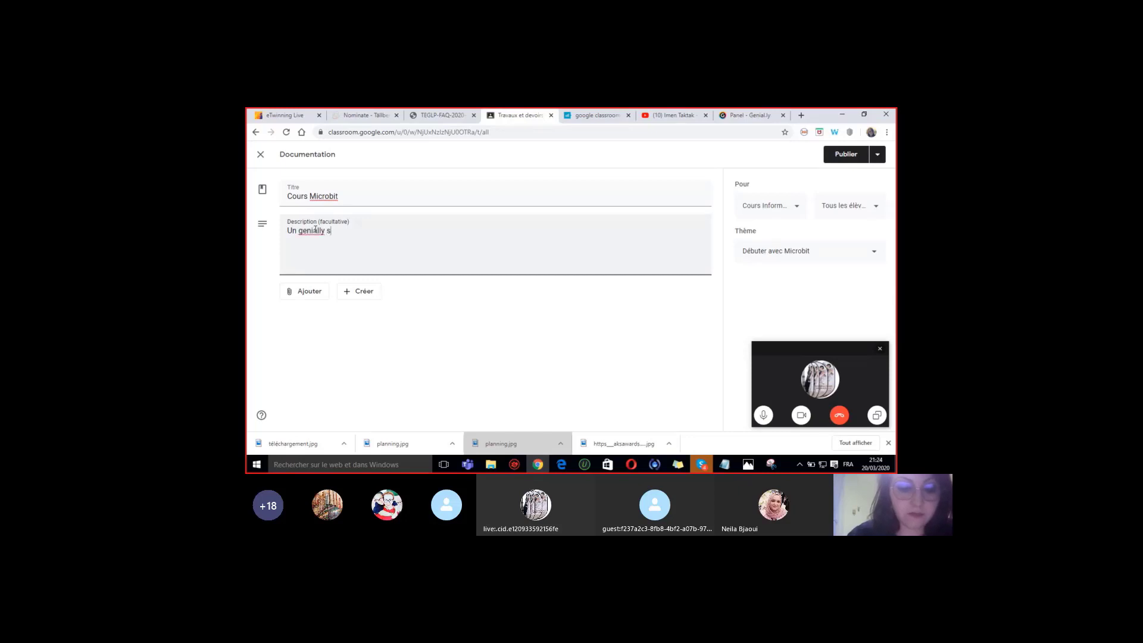
{"action": "type", "text": "era pa"}
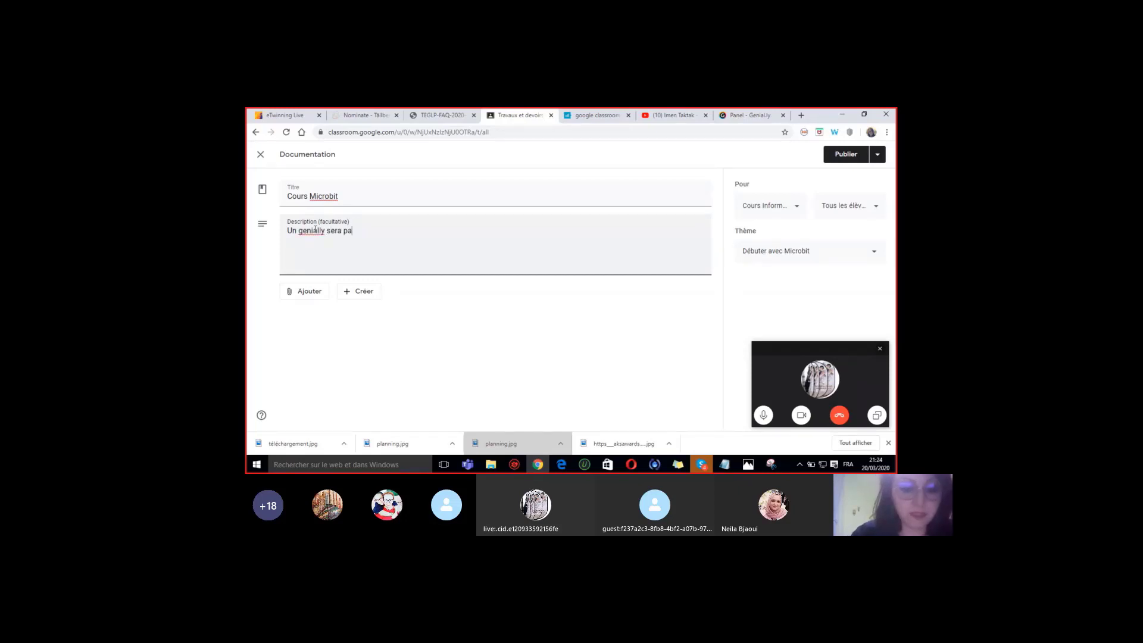
{"action": "type", "text": "rtagé pour vous aider "}
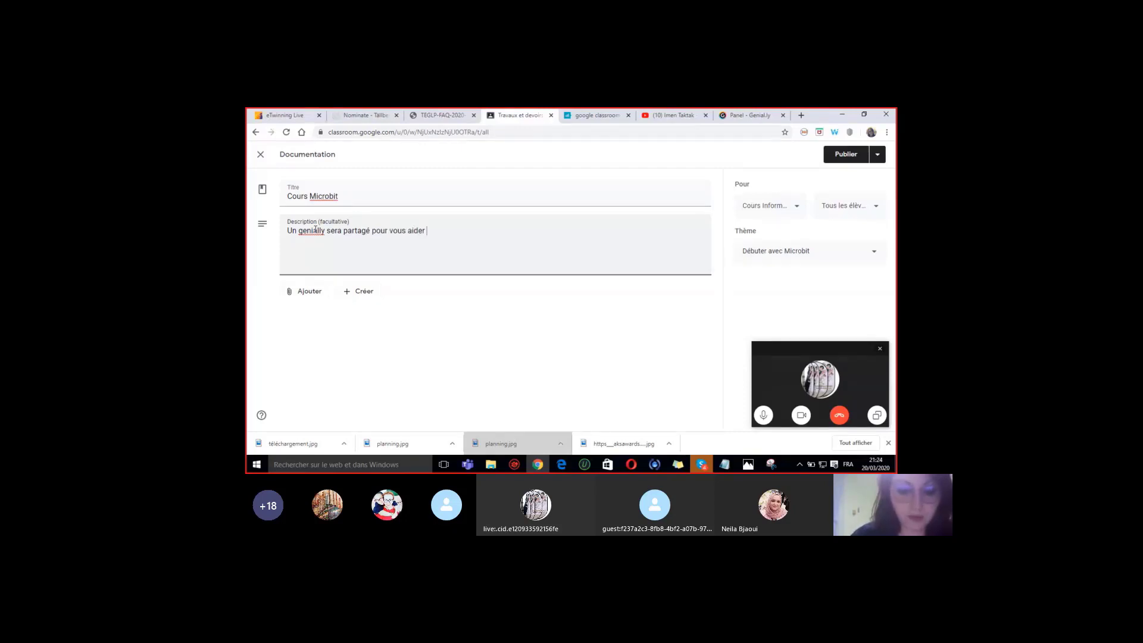
{"action": "type", "text": "à comprendre le "}
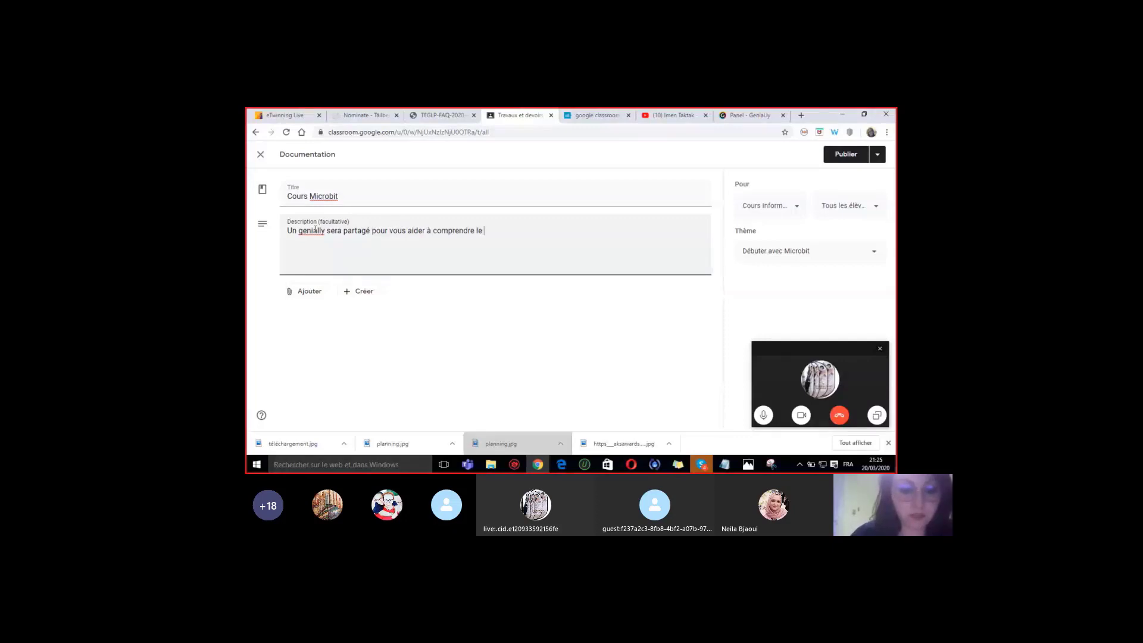
{"action": "type", "text": "c"}
{"action": "type", "text": "og"}
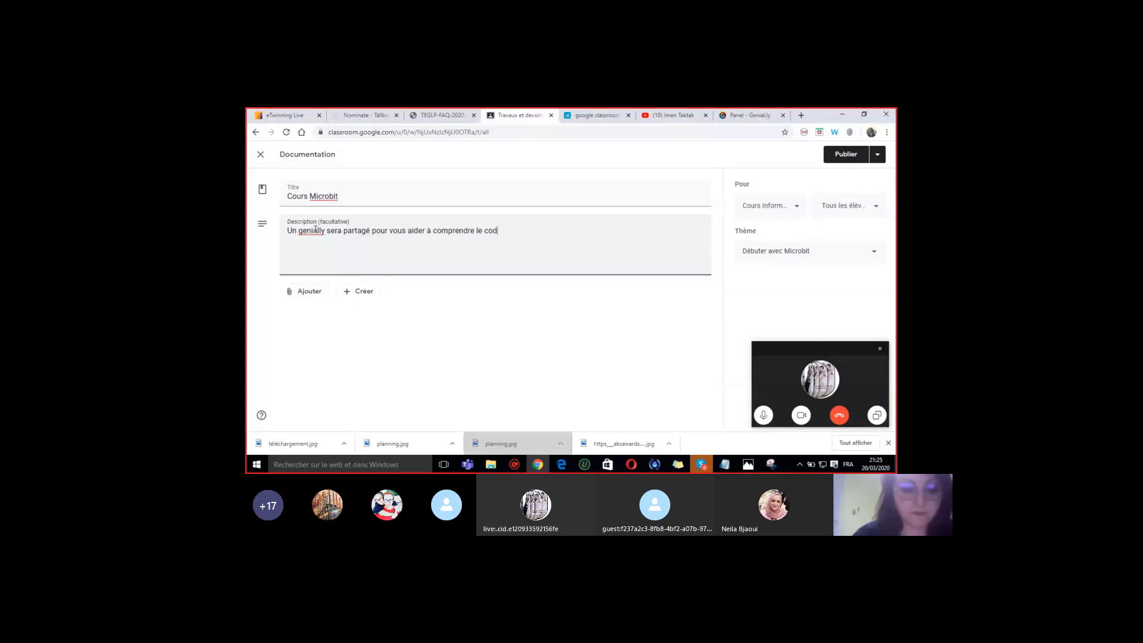
{"action": "type", "text": "age M"}
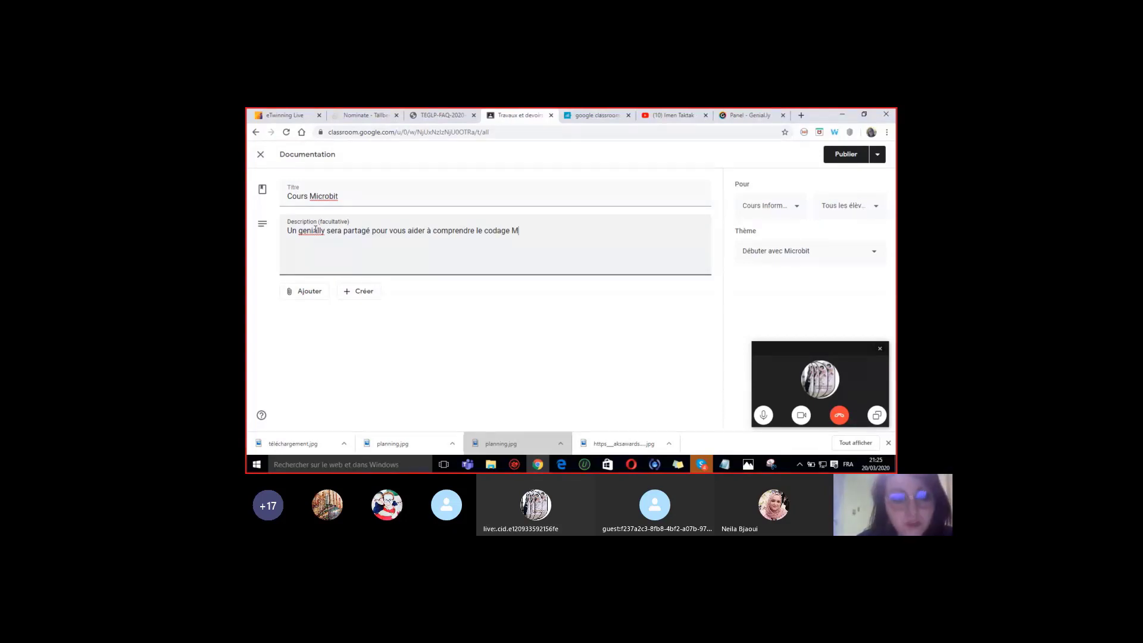
{"action": "type", "text": "icrobit"}
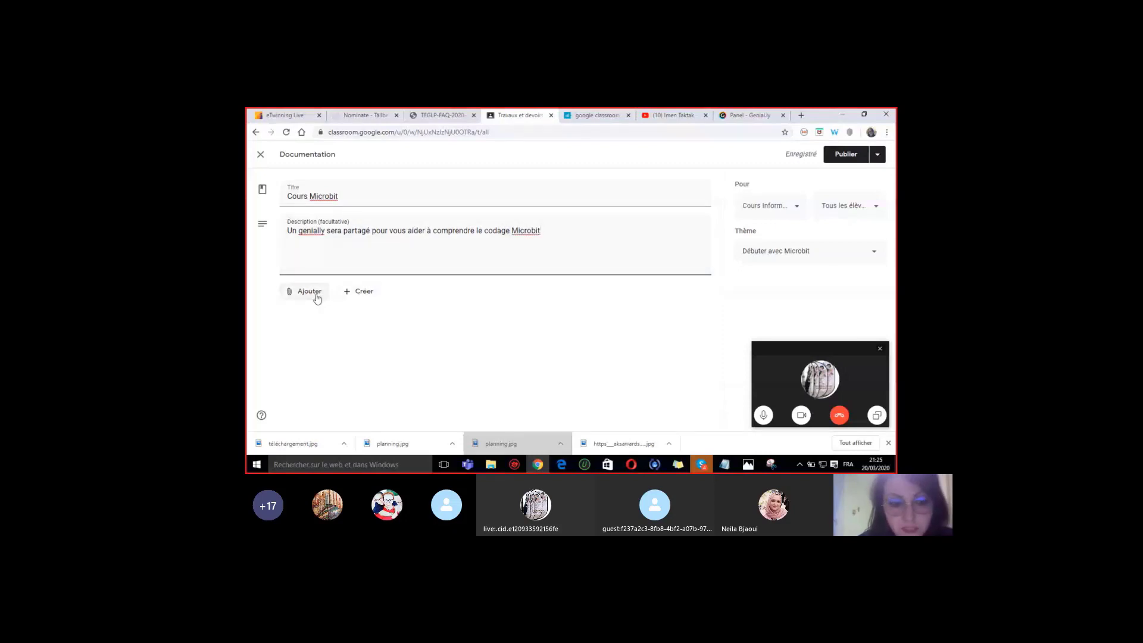
- Begin adding a web link and copy the microbit card genially's link from Genially
{"action": "left_click", "coordinate": [318, 298]}
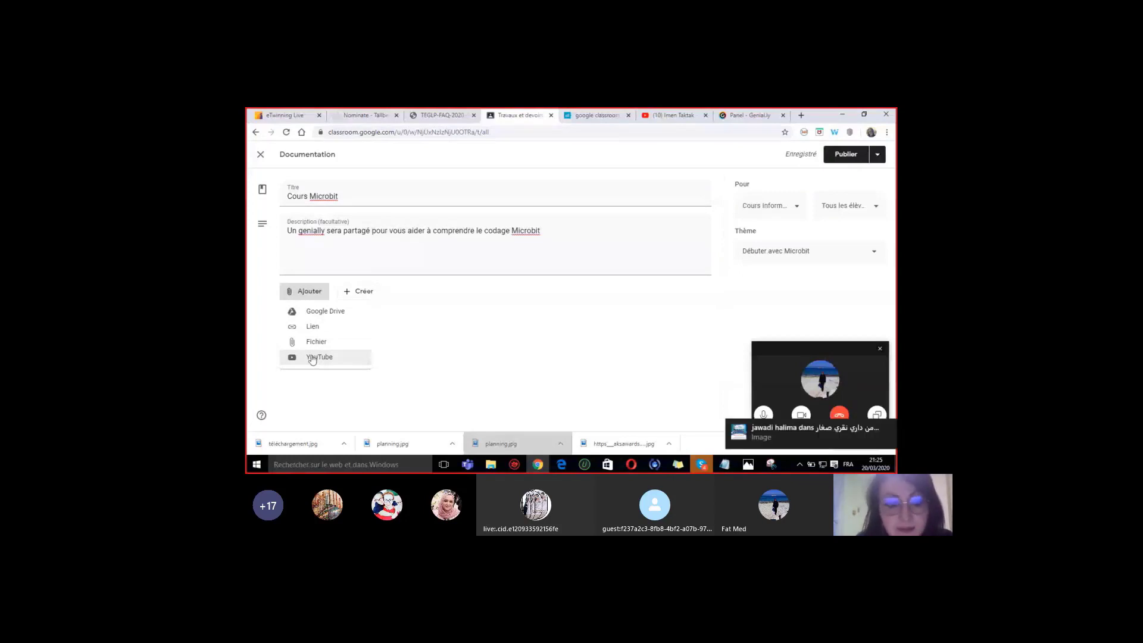
{"action": "left_click", "coordinate": [309, 331]}
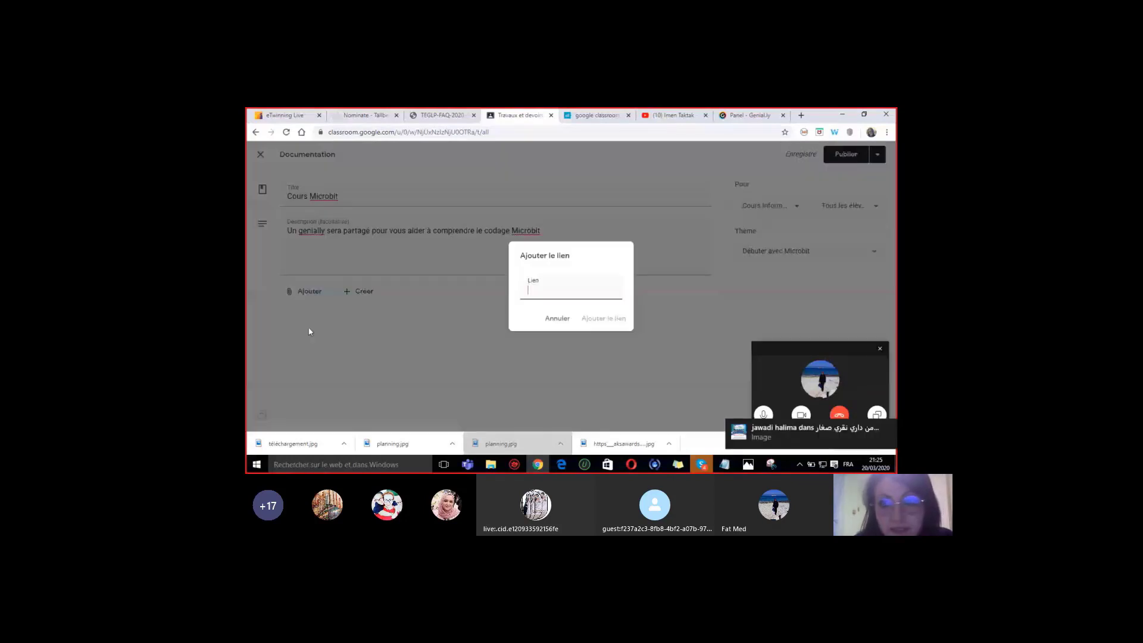
{"action": "left_click", "coordinate": [741, 116]}
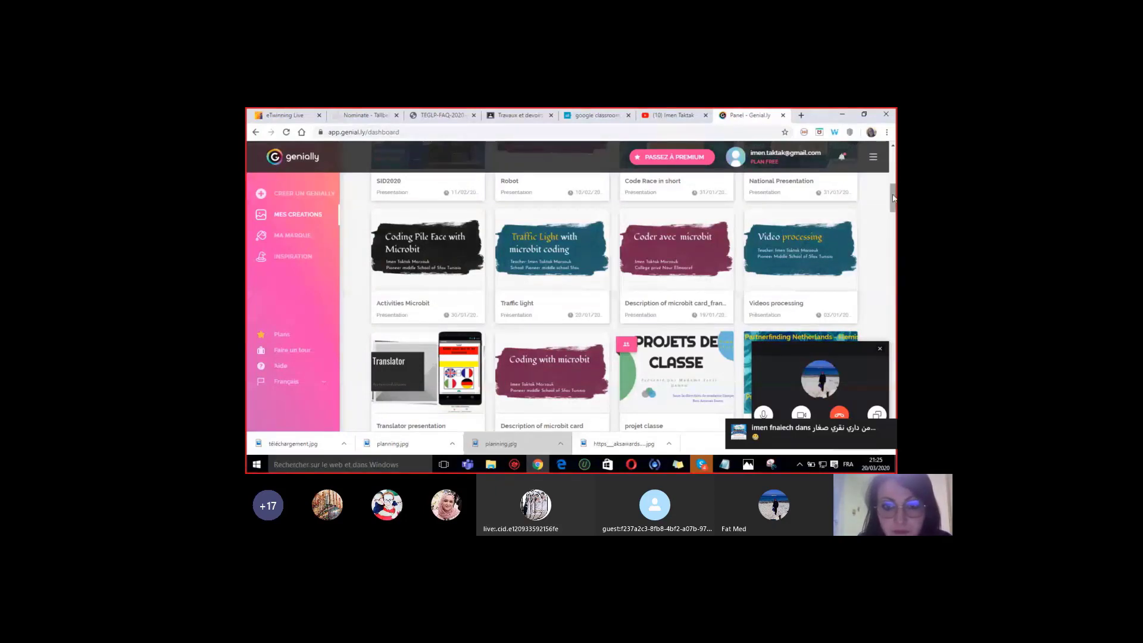
{"action": "mouse_move", "coordinate": [551, 375]}
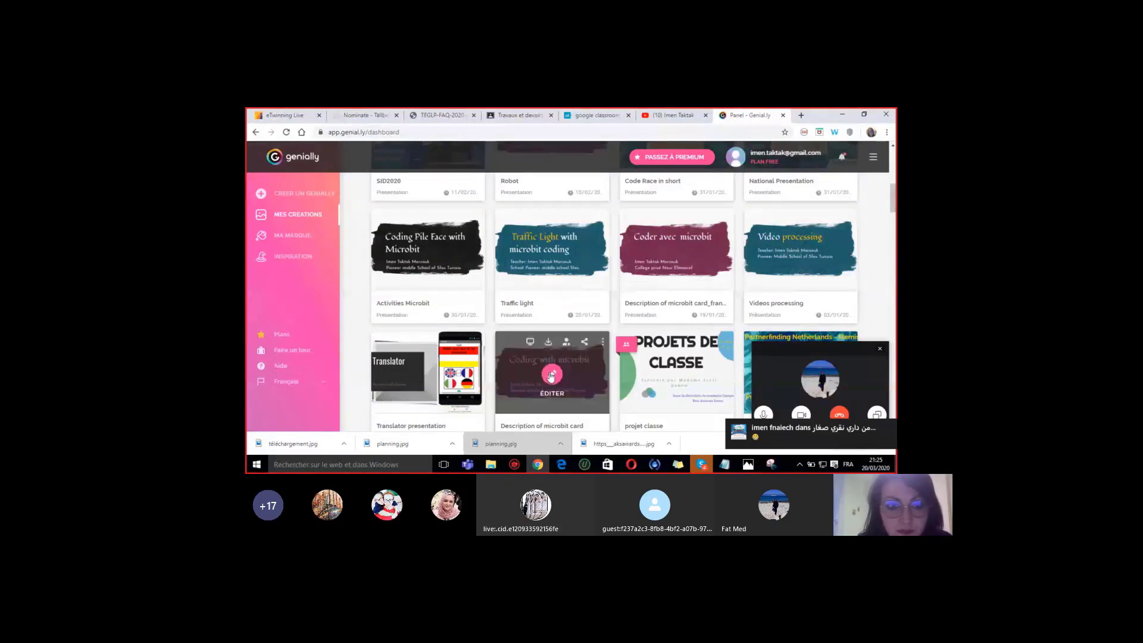
{"action": "left_click", "coordinate": [583, 344]}
{"action": "left_click", "coordinate": [518, 115]}
- Paste and attach the Genially 'description of microbit card' link to the material
{"action": "type", "text": "scription-of-microbit-card"}
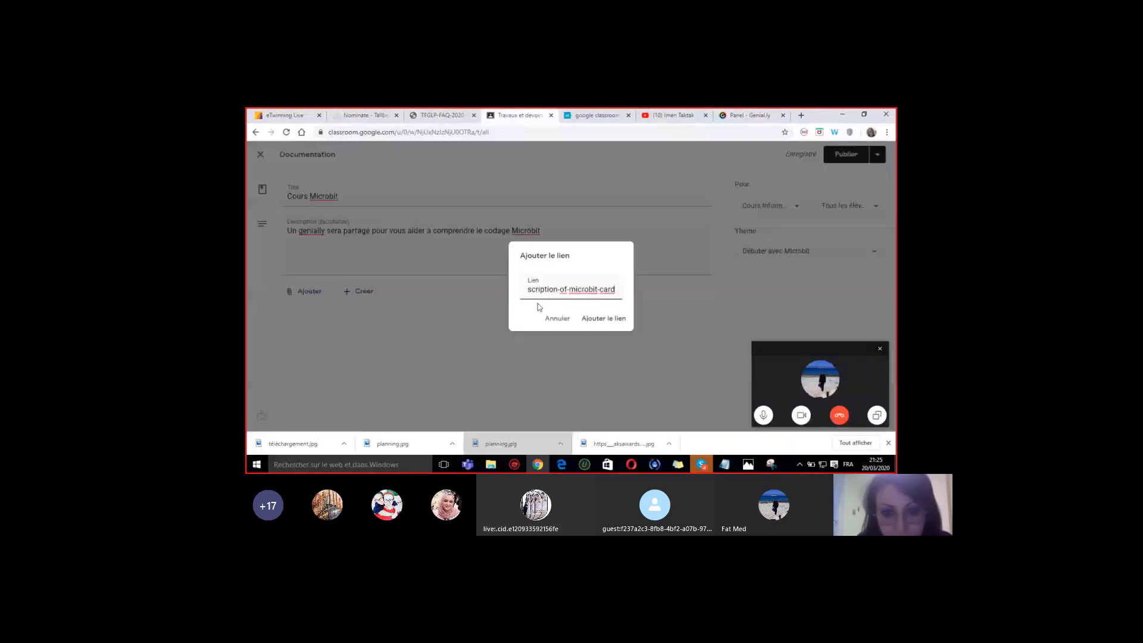
{"action": "left_click", "coordinate": [587, 321]}
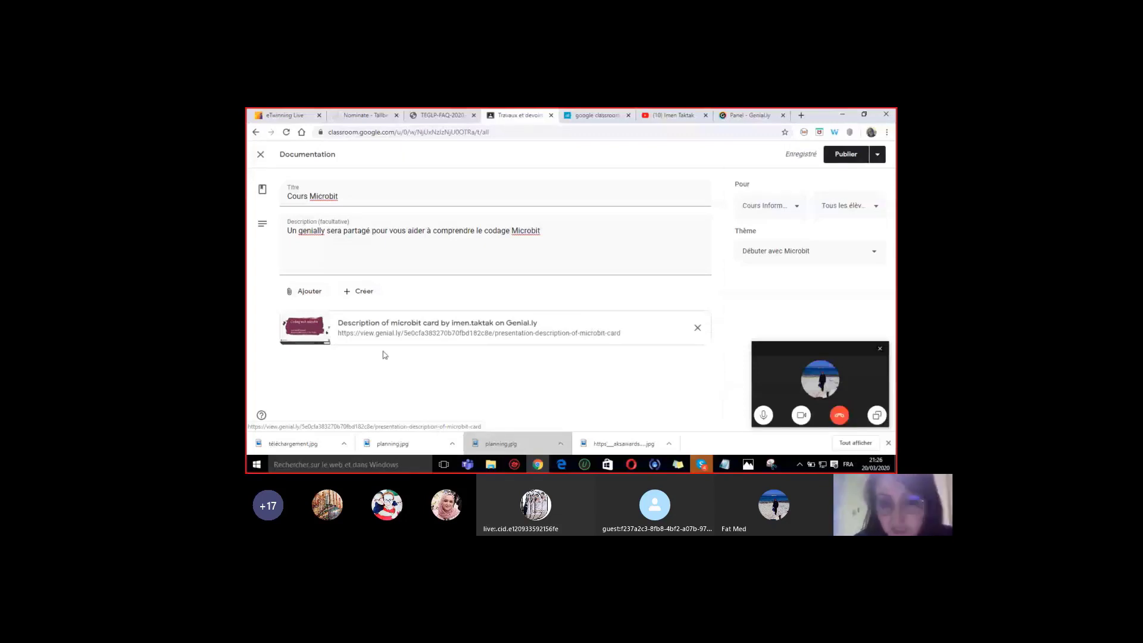
{"action": "left_click", "coordinate": [309, 292]}
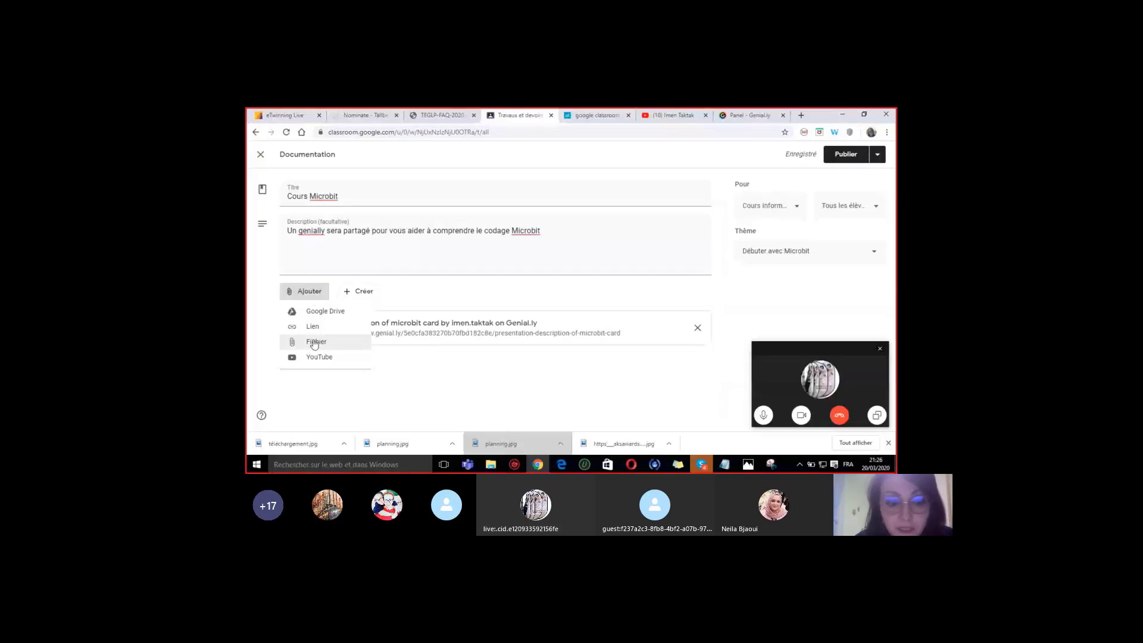
- Show the post's publishing choices: publish, schedule, save draft or delete draft
{"action": "left_click", "coordinate": [451, 379]}
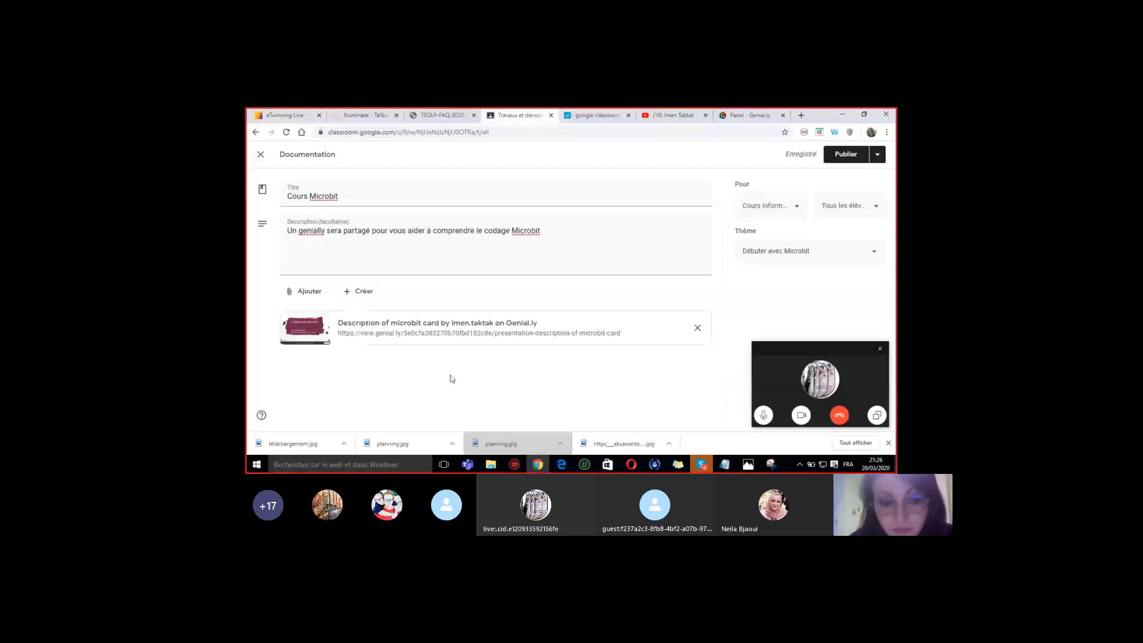
{"action": "left_click", "coordinate": [363, 296]}
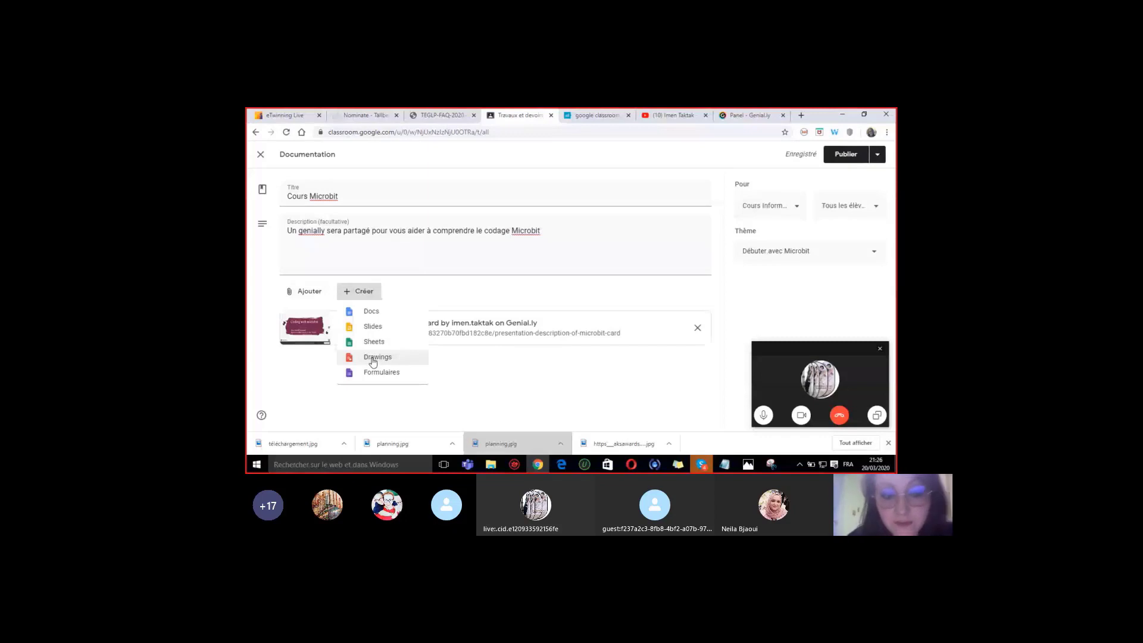
{"action": "left_click", "coordinate": [436, 328]}
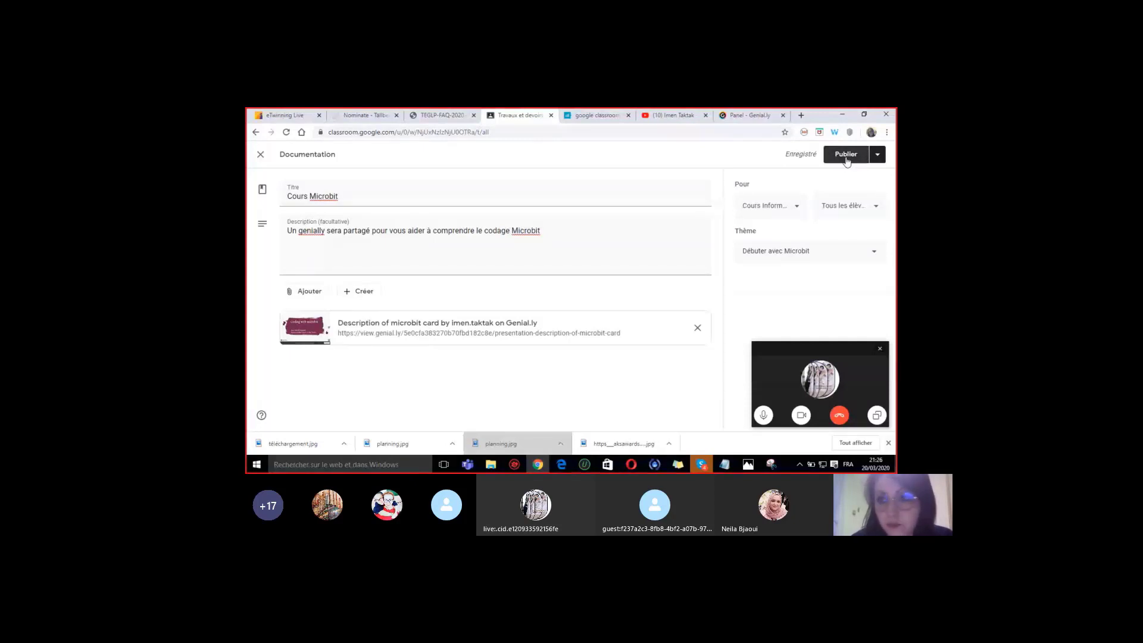
{"action": "left_click", "coordinate": [878, 156]}
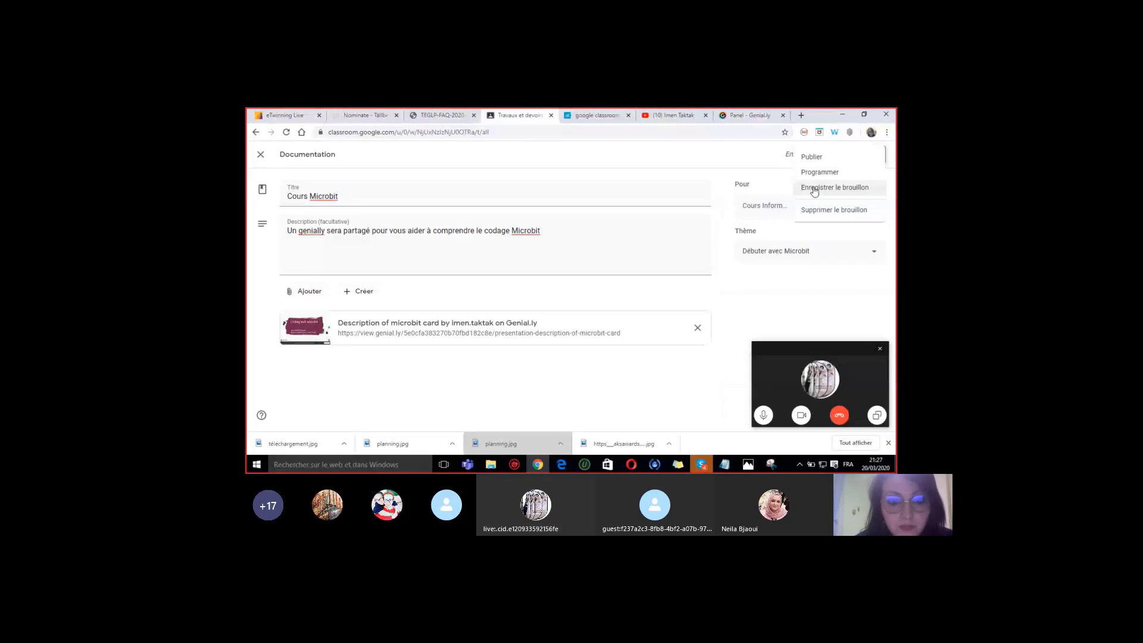
{"action": "left_click", "coordinate": [814, 188]}
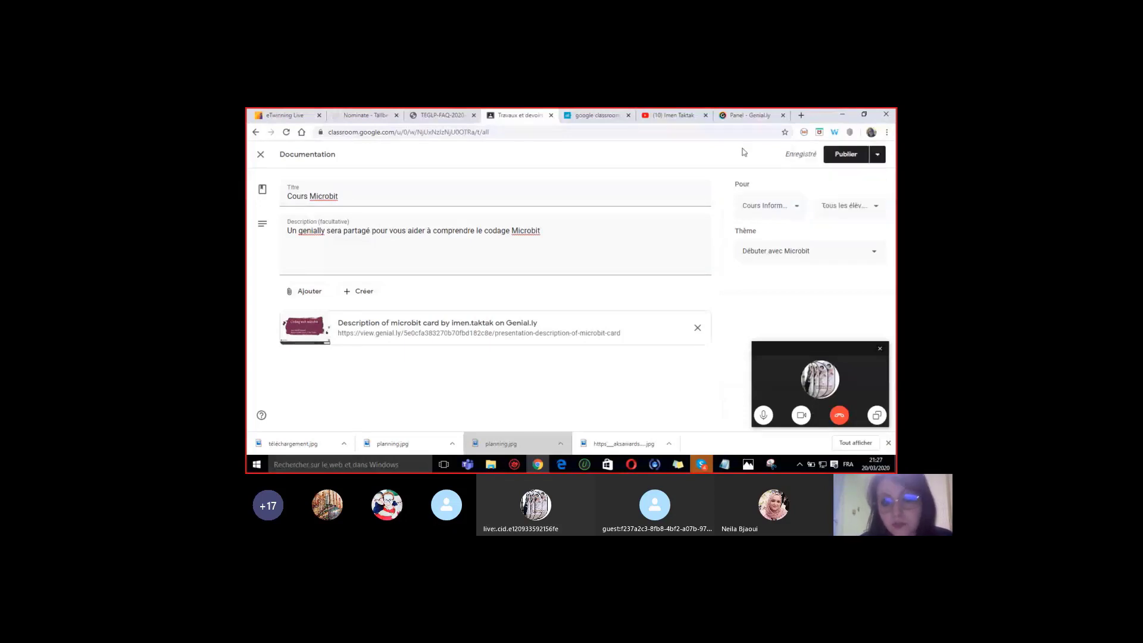
{"action": "left_click", "coordinate": [846, 155]}
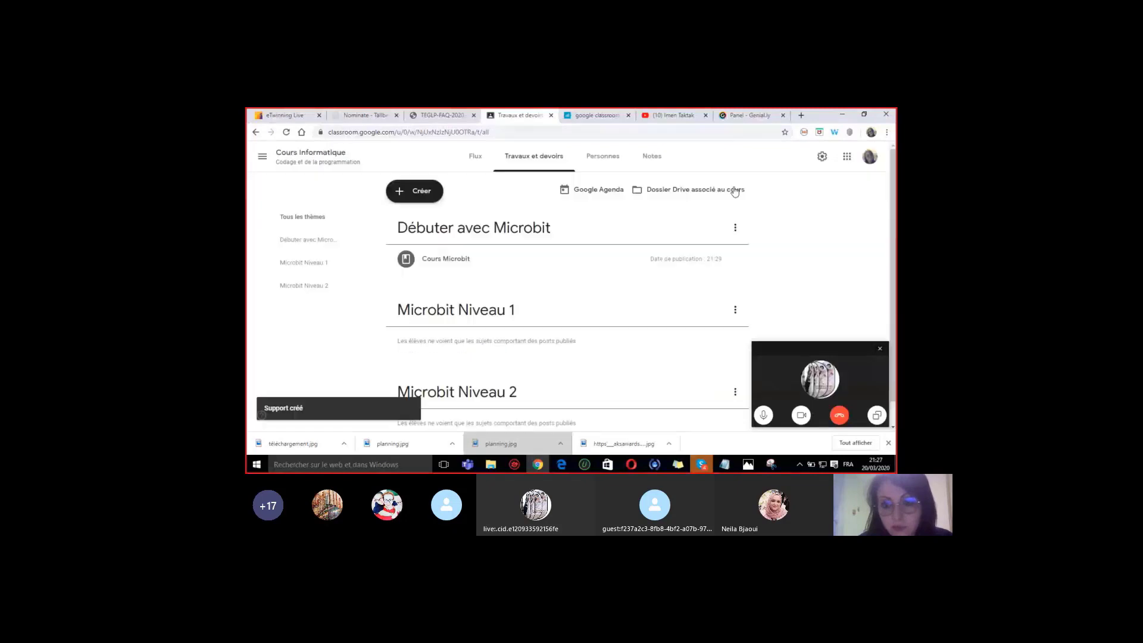
{"action": "left_click", "coordinate": [431, 258]}
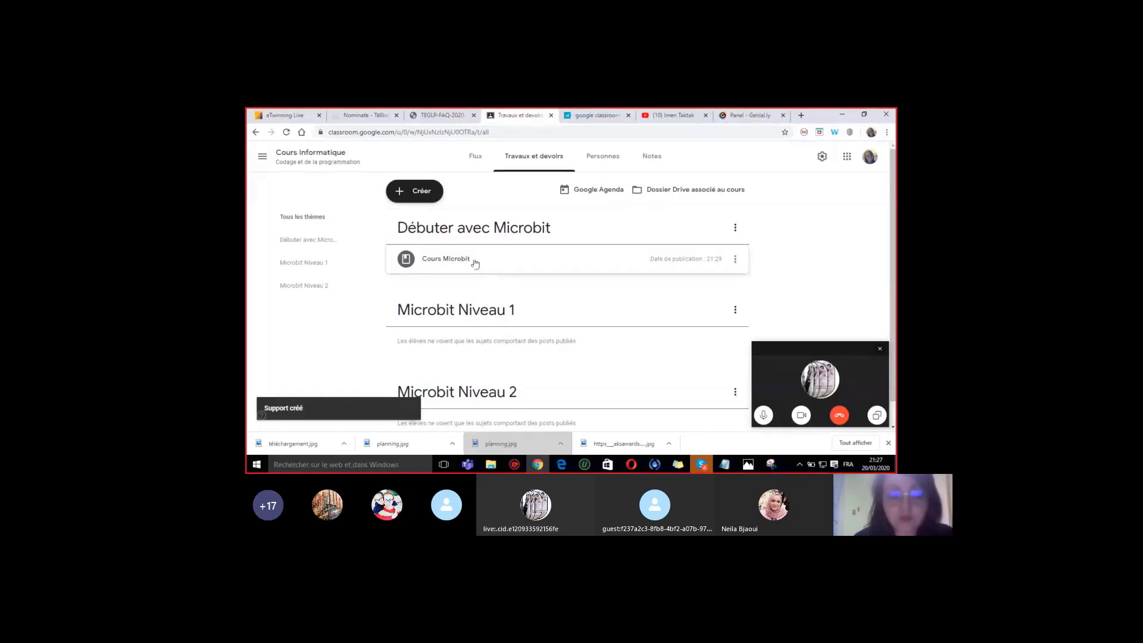
{"action": "left_click", "coordinate": [736, 259]}
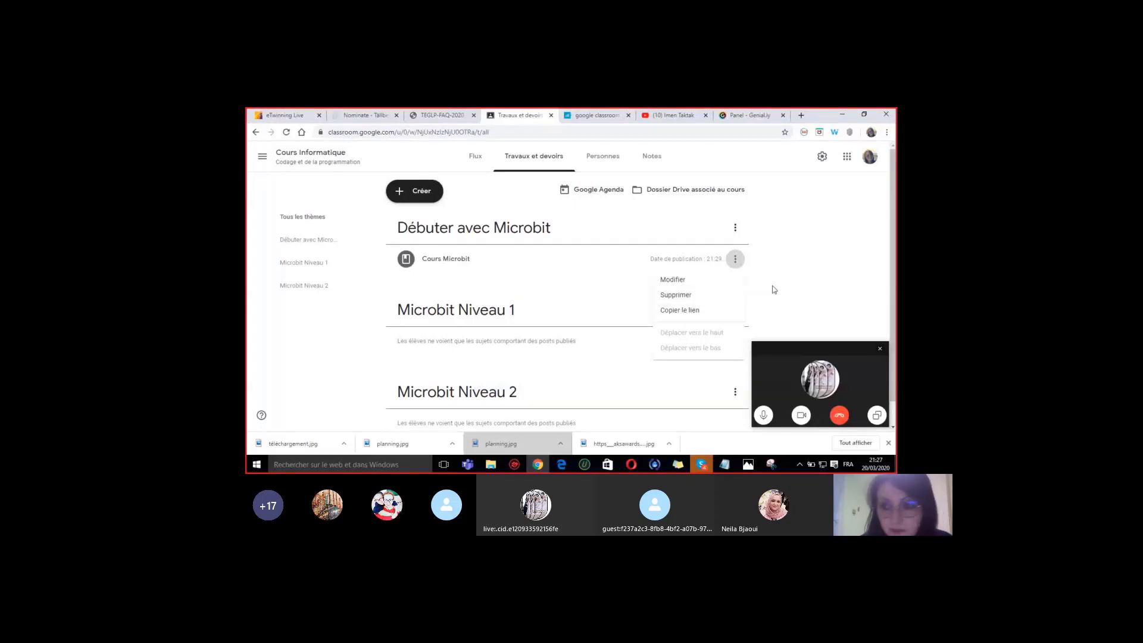
{"action": "left_click", "coordinate": [796, 286]}
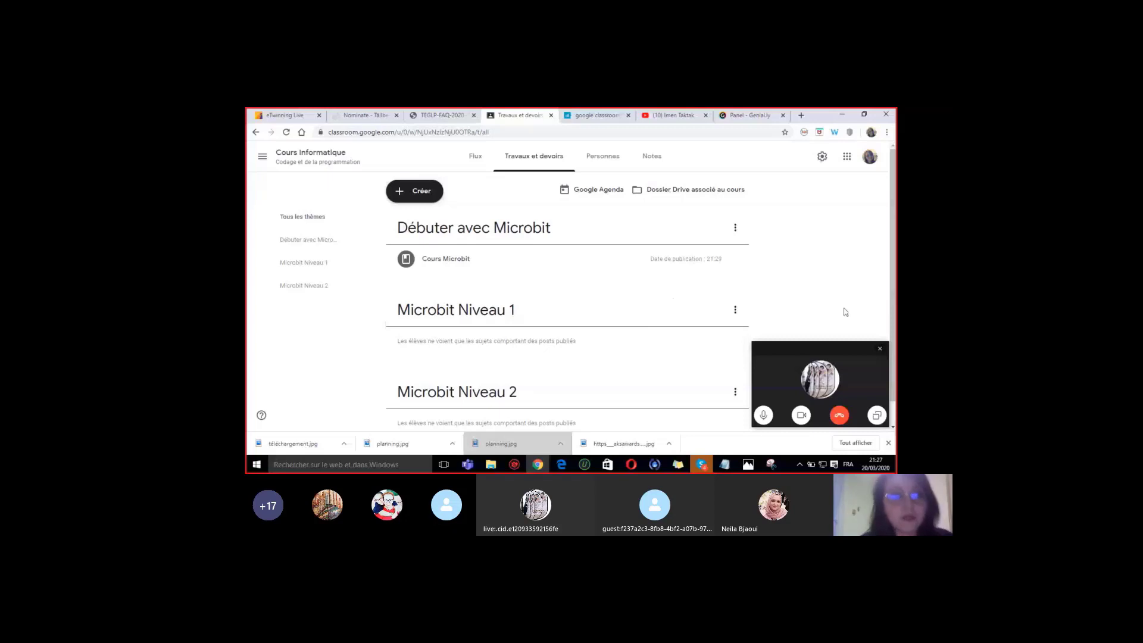
{"action": "scroll", "coordinate": [571, 285], "scroll_direction": "down", "scroll_amount": 1}
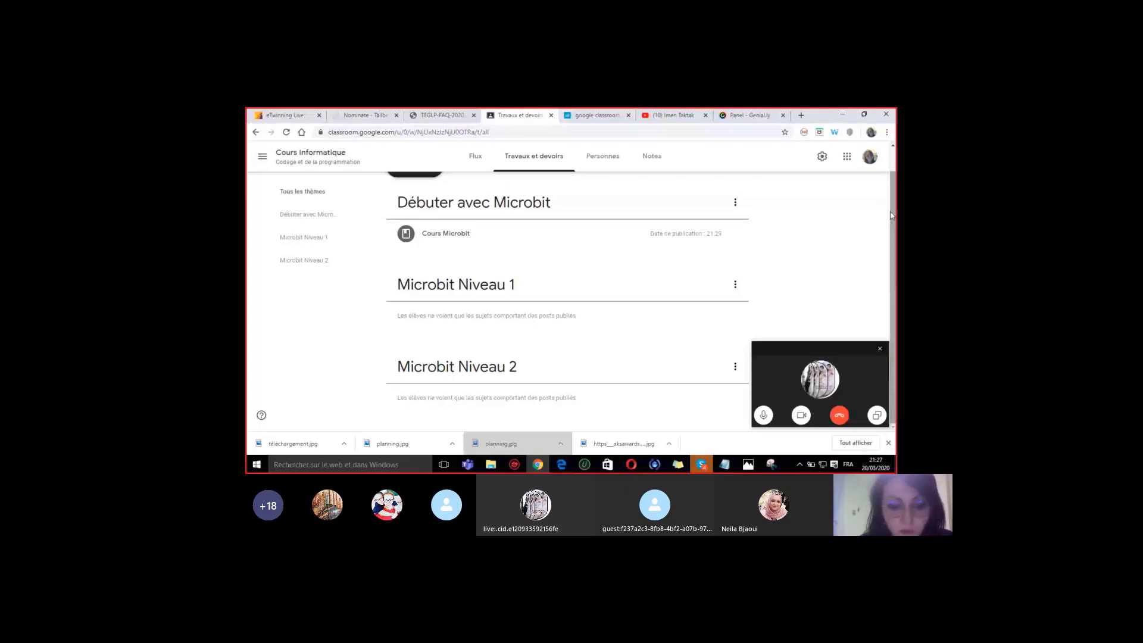
{"action": "left_click_drag", "start_coordinate": [891, 216], "coordinate": [891, 196]}
- Start a Documentation post, discard it unsaved, and reopen the Créer menu
{"action": "left_click", "coordinate": [415, 189]}
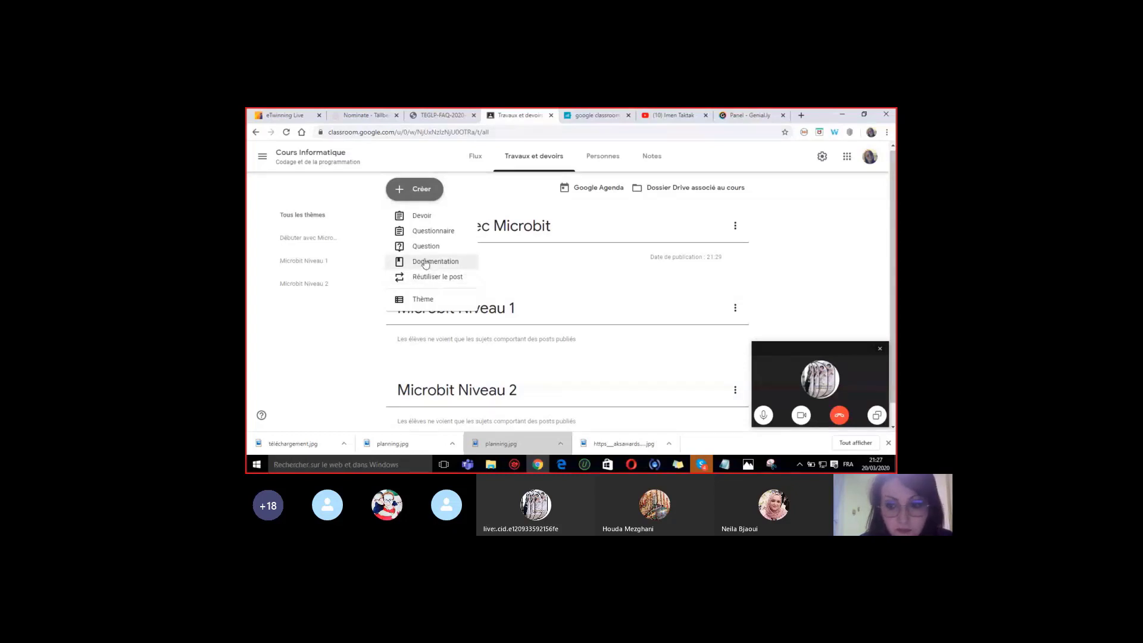
{"action": "left_click", "coordinate": [425, 263]}
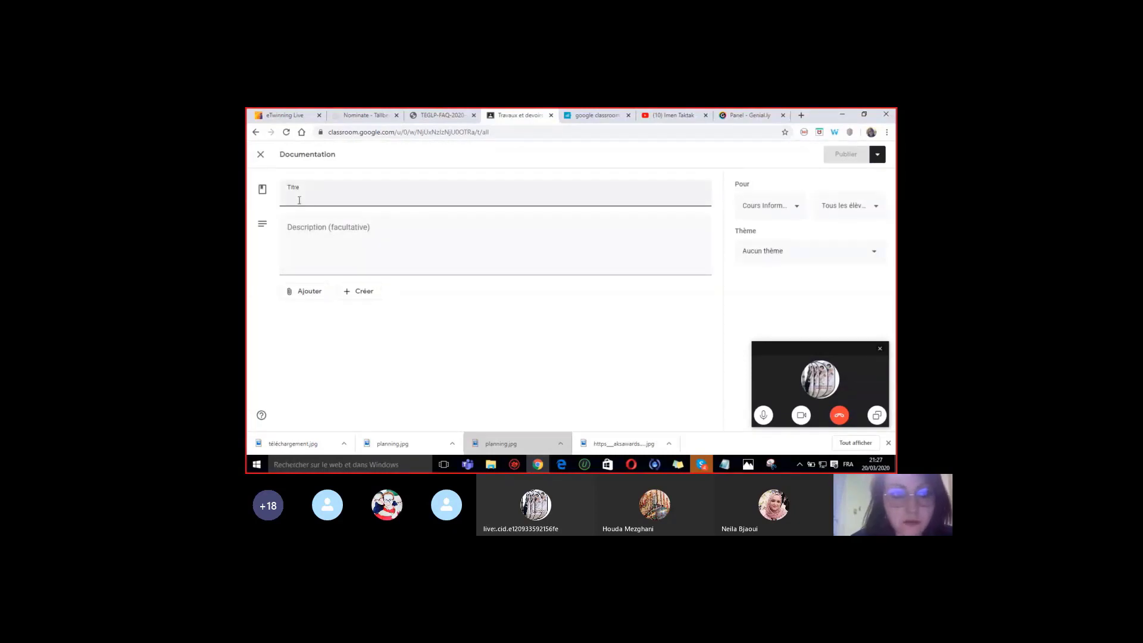
{"action": "left_click", "coordinate": [261, 154]}
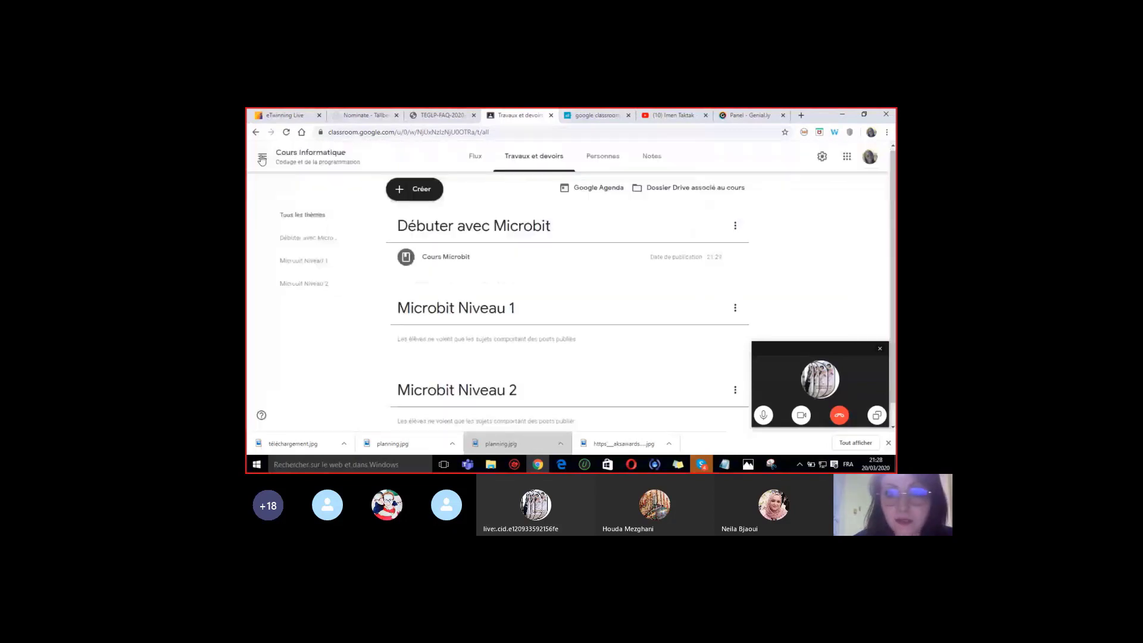
{"action": "left_click", "coordinate": [422, 189]}
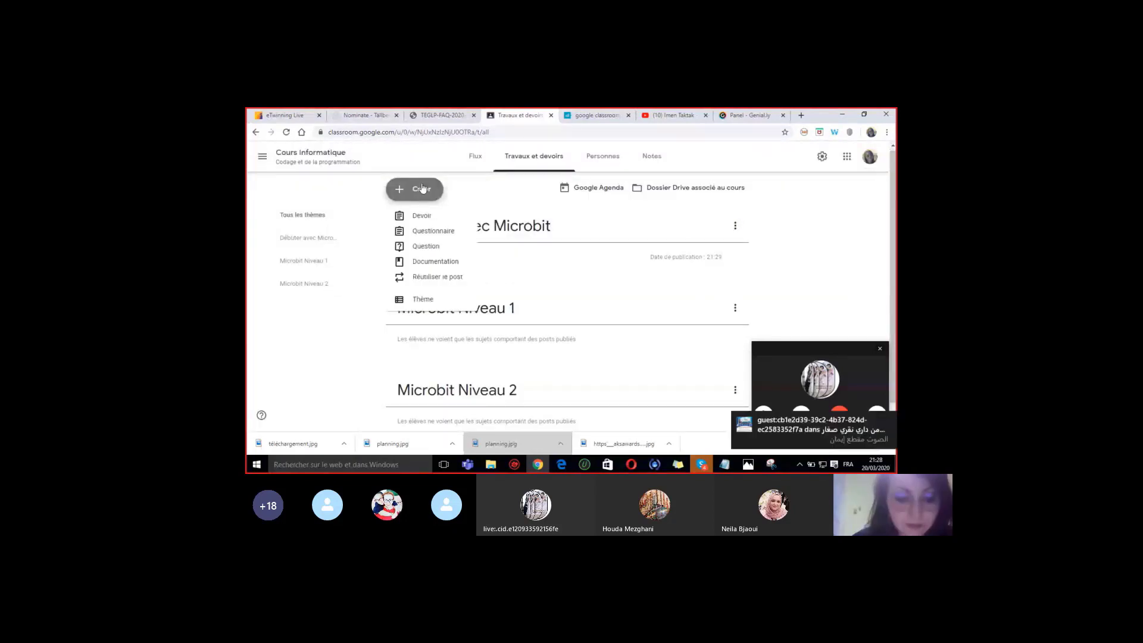
- Create assignment 'Devoir1' with instructions 'Comment allumer/éteindre une lampe'
{"action": "left_click", "coordinate": [412, 215]}
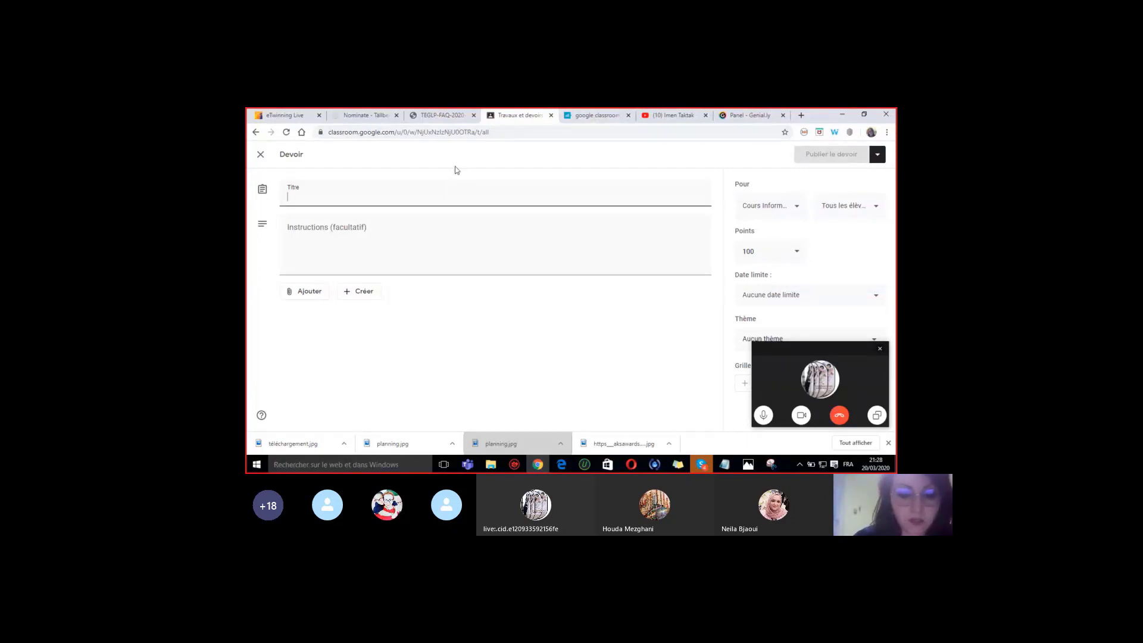
{"action": "type", "text": "Devoi1"}
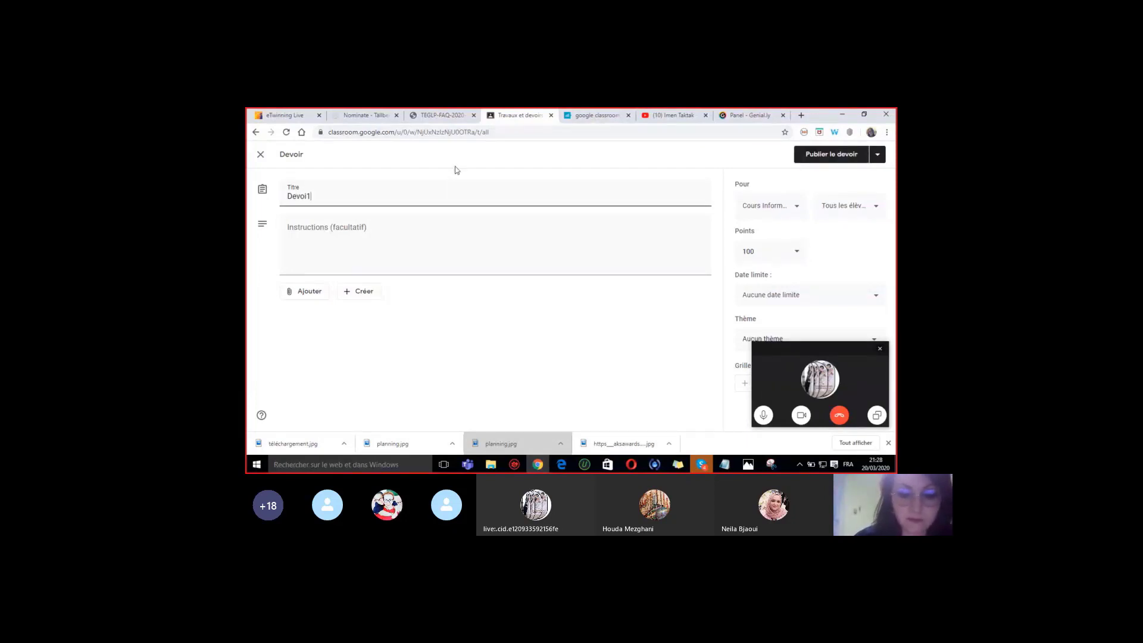
{"action": "key", "text": "BackSpace"}
{"action": "type", "text": "r1"}
{"action": "left_click", "coordinate": [327, 235]}
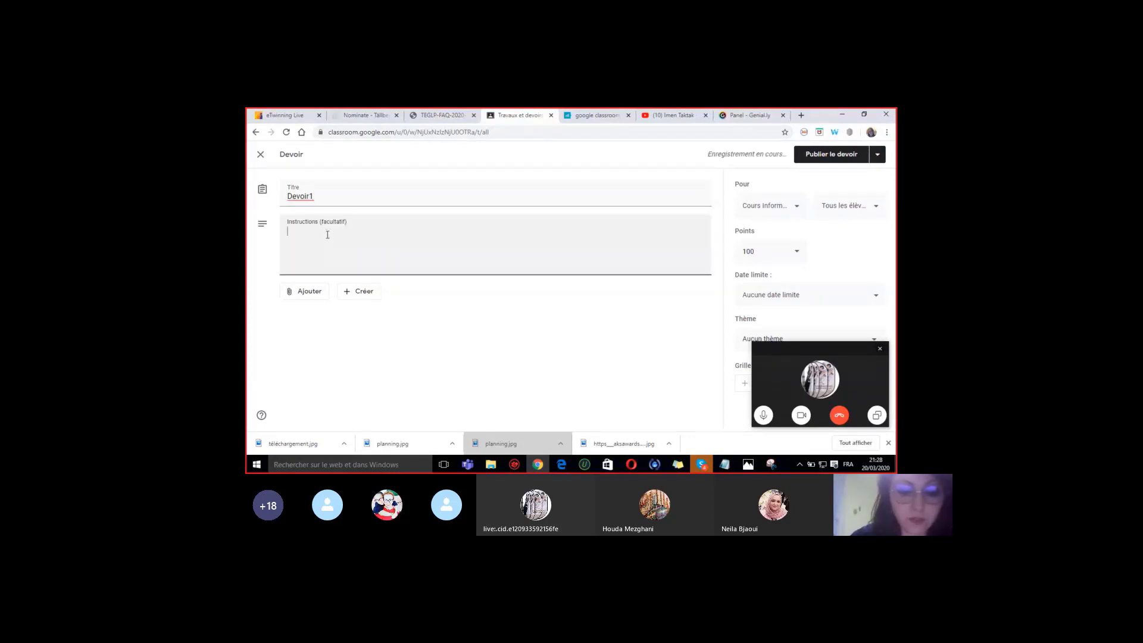
{"action": "type", "text": "Comment"}
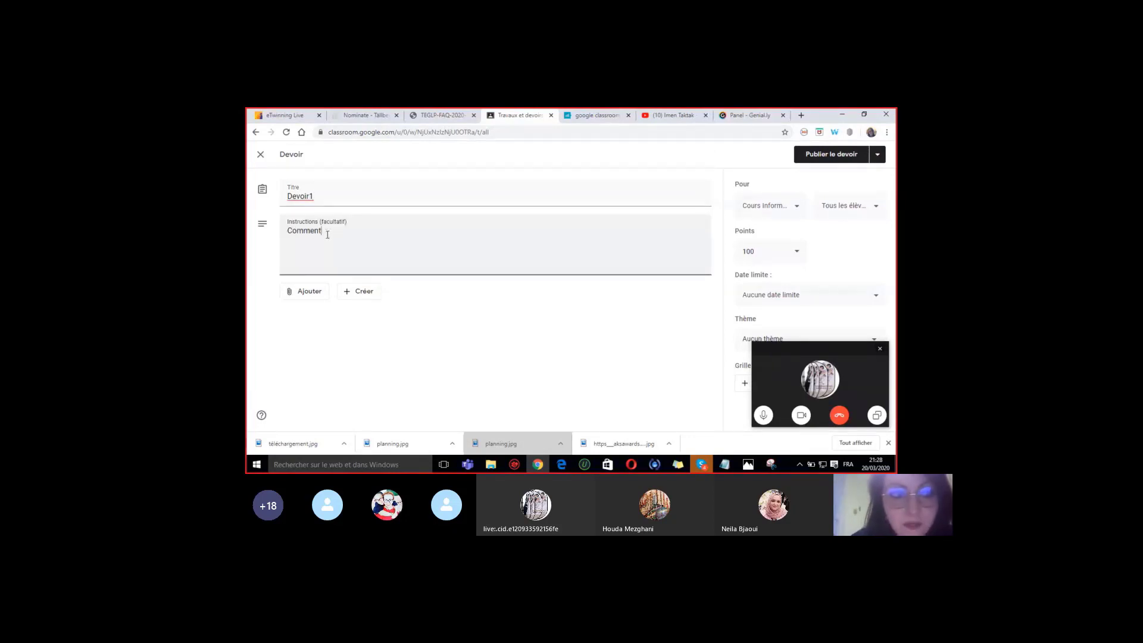
{"action": "type", "text": " all"}
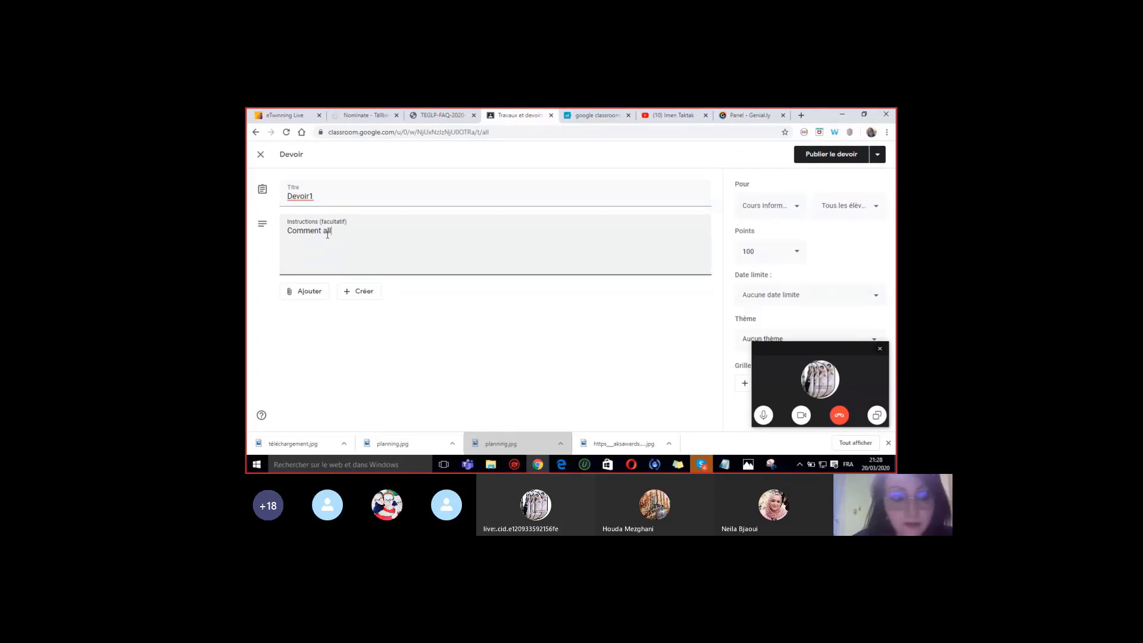
{"action": "type", "text": "u"}
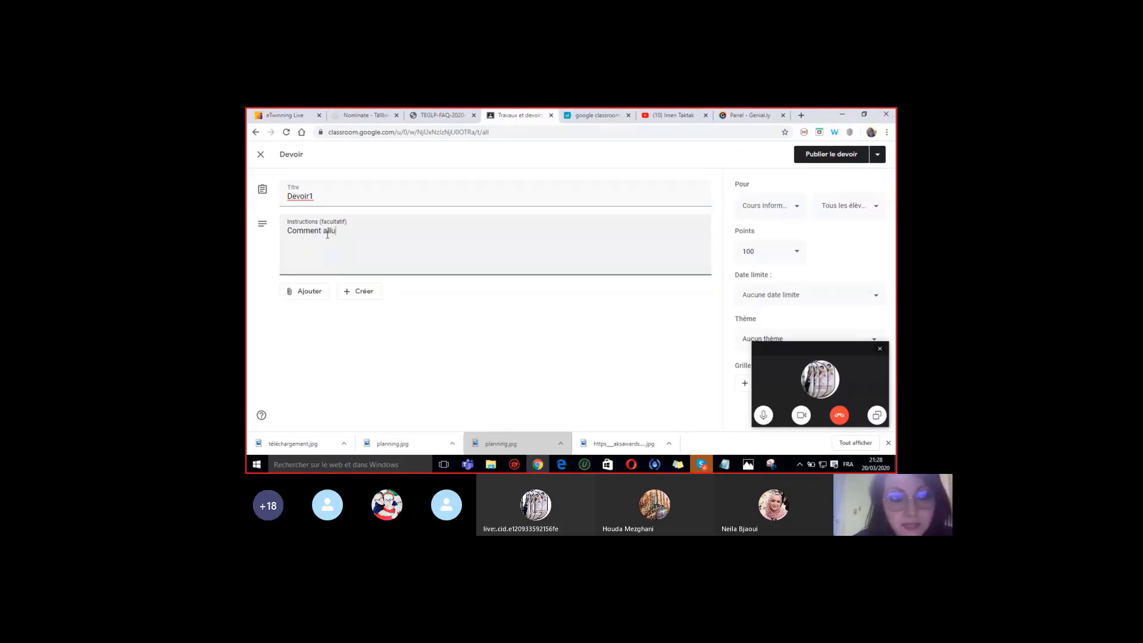
{"action": "type", "text": "mer"}
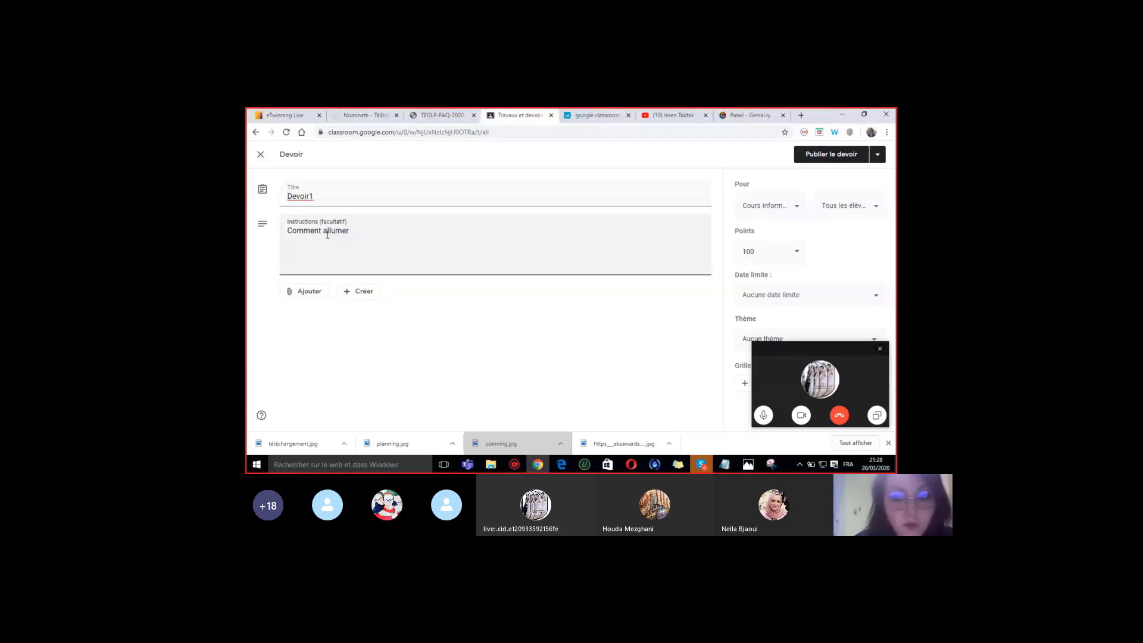
{"action": "type", "text": "/éteindre une lampe"}
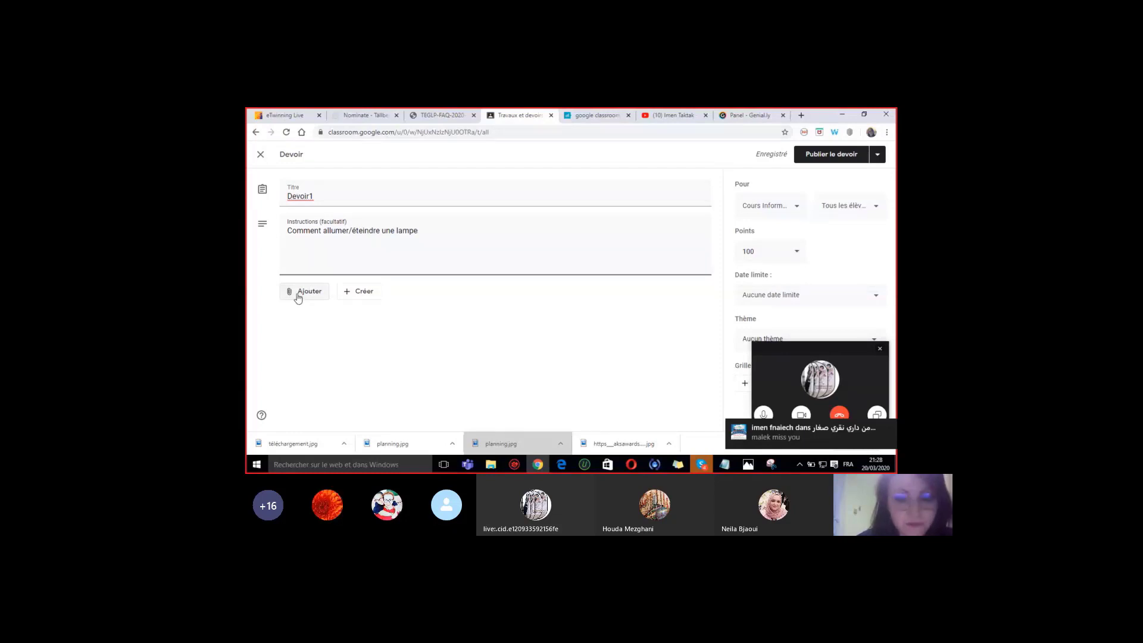
{"action": "left_click", "coordinate": [300, 296]}
- Upload activites_microbit.pdf from Nouveau nom > formation microbit1 > cours as the assignment's attachment
{"action": "left_click", "coordinate": [318, 347]}
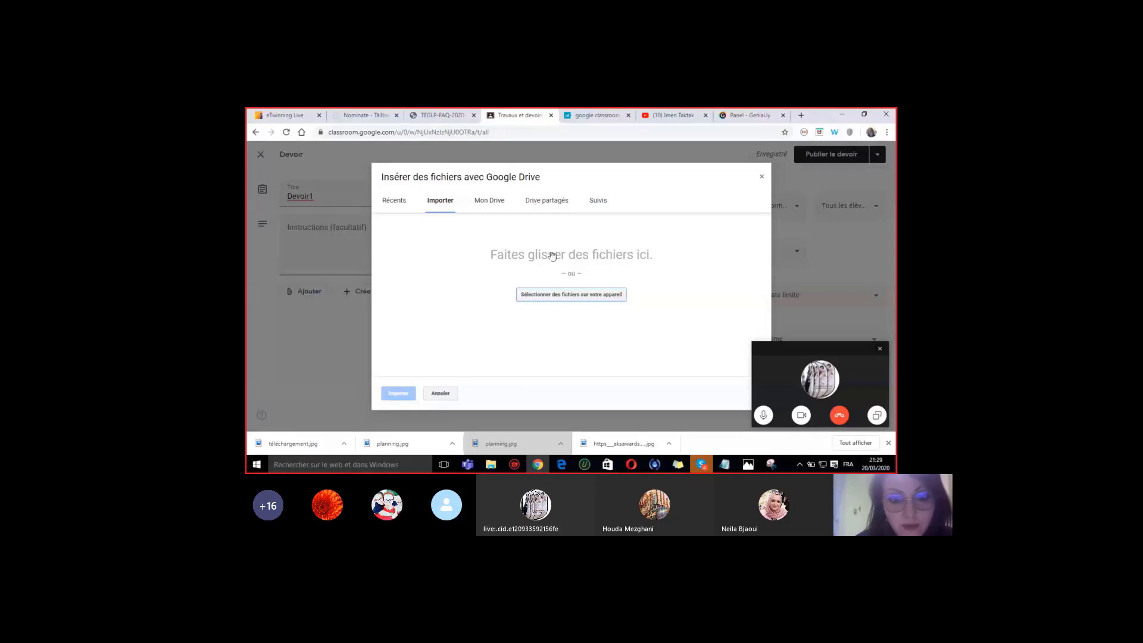
{"action": "left_click", "coordinate": [557, 295]}
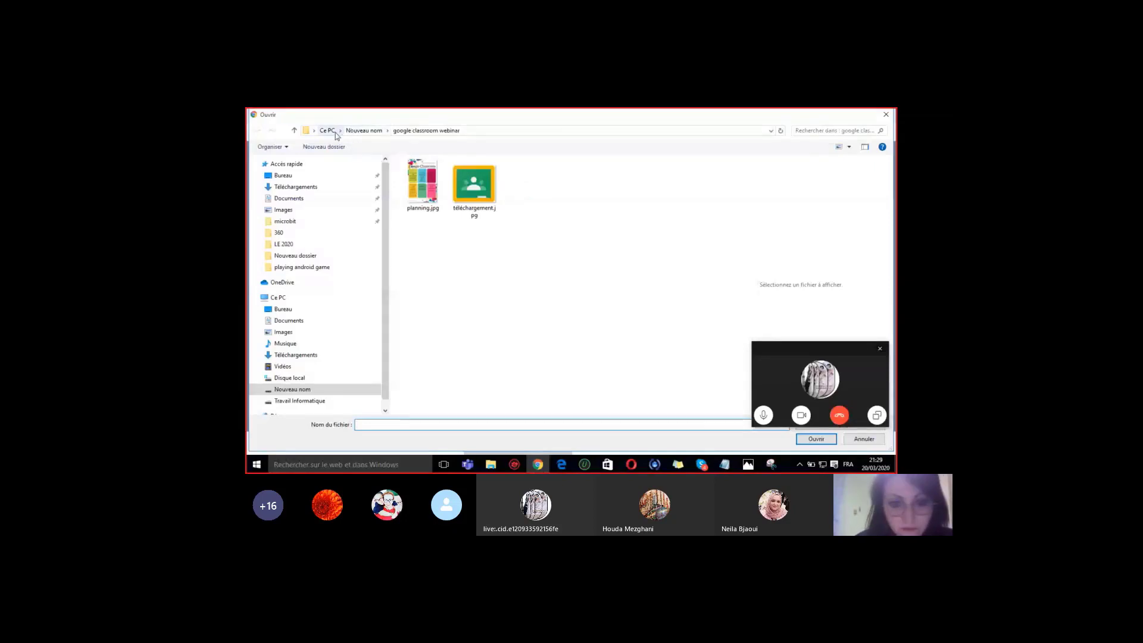
{"action": "left_click", "coordinate": [335, 132]}
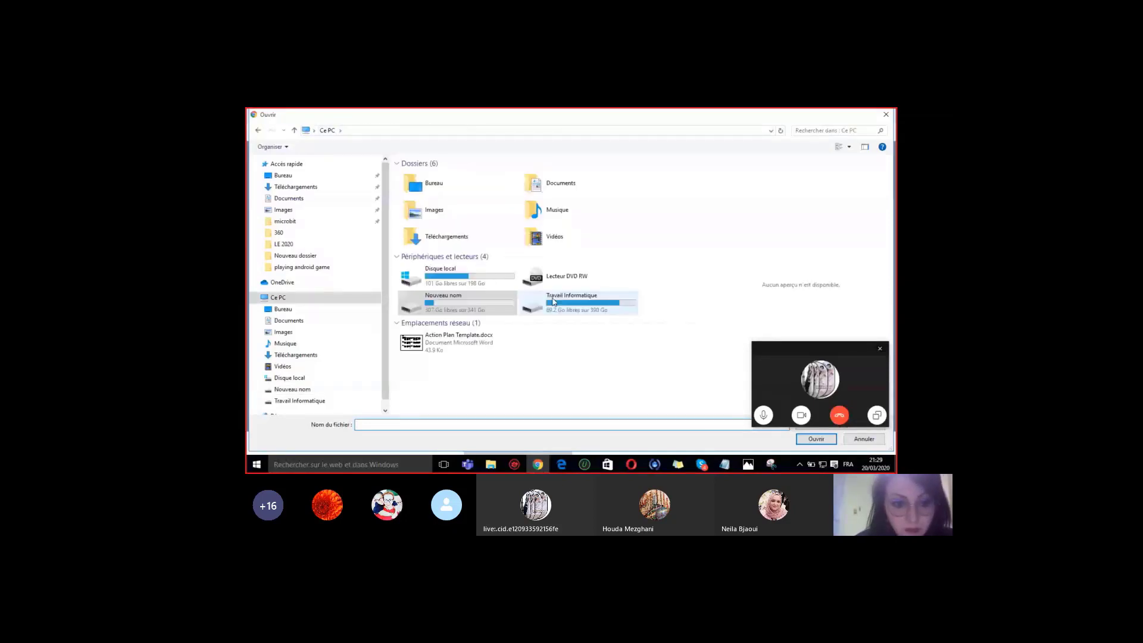
{"action": "double_click", "coordinate": [453, 300]}
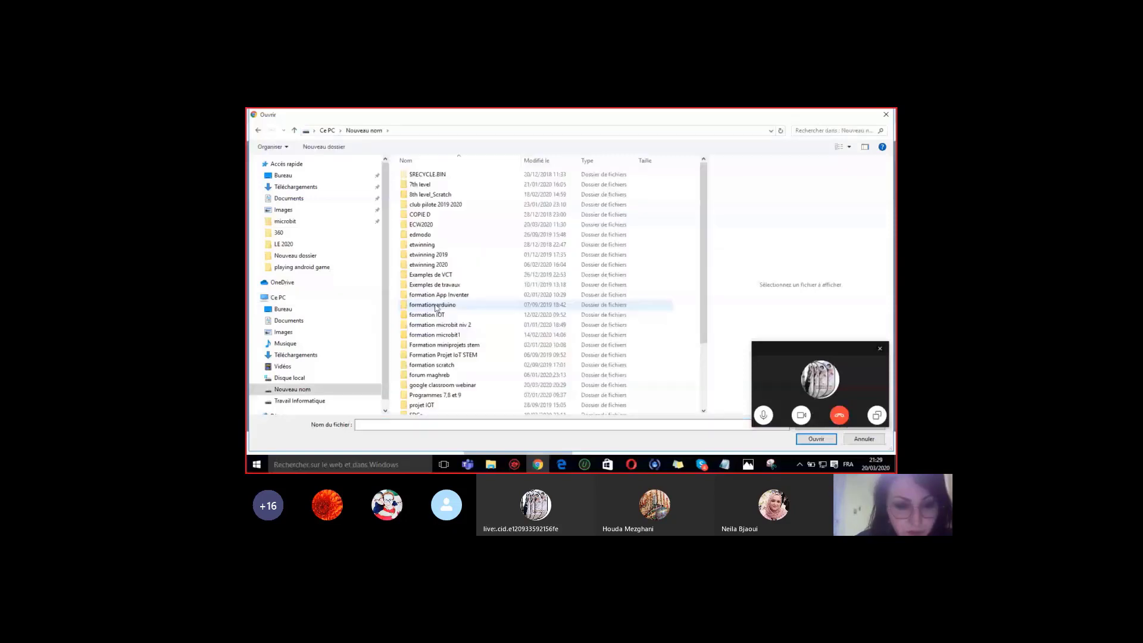
{"action": "left_click", "coordinate": [429, 336]}
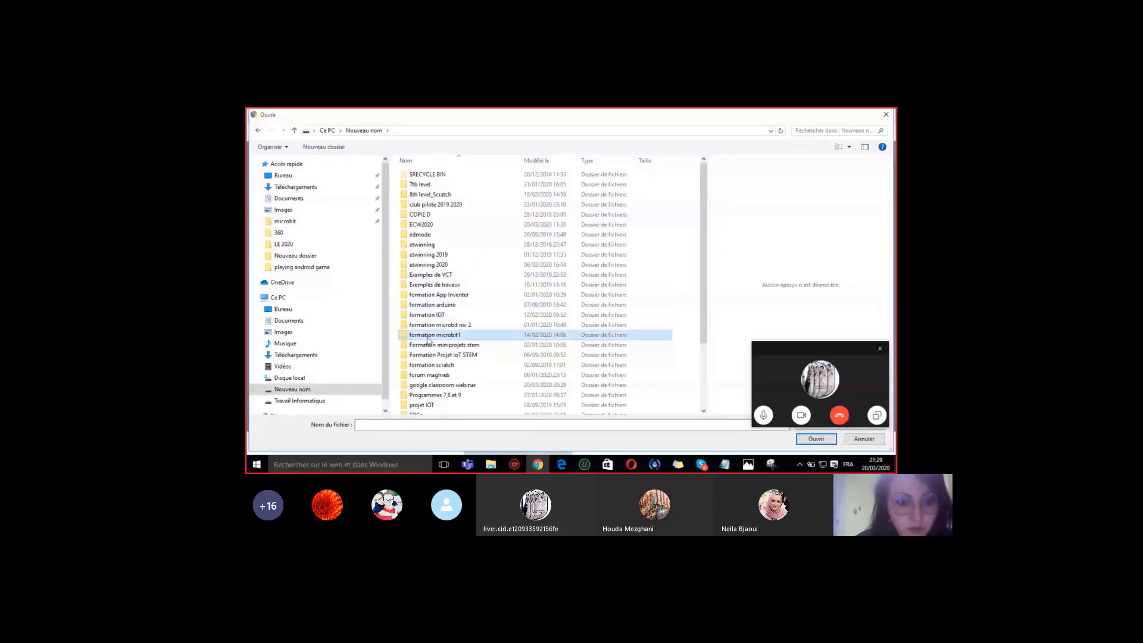
{"action": "double_click", "coordinate": [429, 337]}
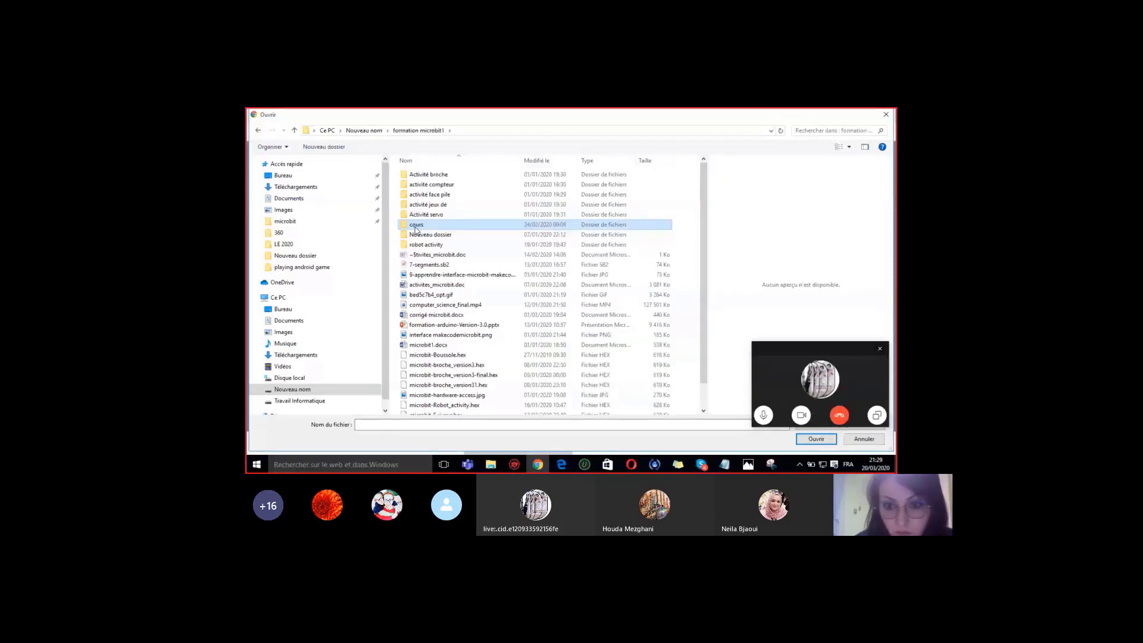
{"action": "double_click", "coordinate": [415, 226]}
{"action": "scroll", "coordinate": [709, 275], "scroll_direction": "down", "scroll_amount": 4}
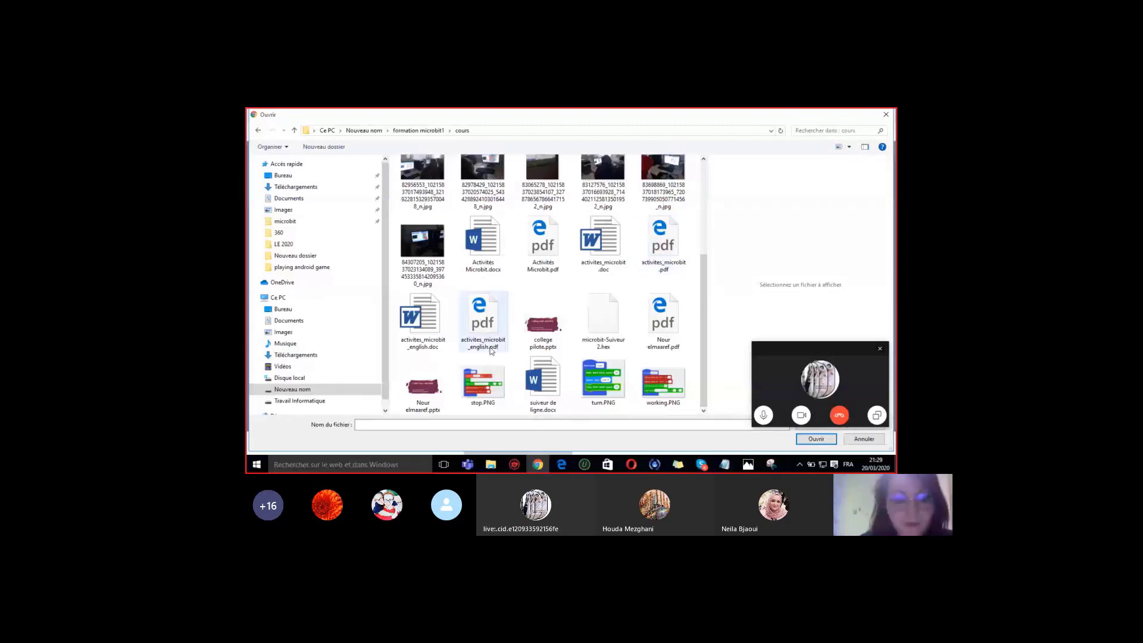
{"action": "double_click", "coordinate": [665, 243]}
{"action": "left_click", "coordinate": [398, 395]}
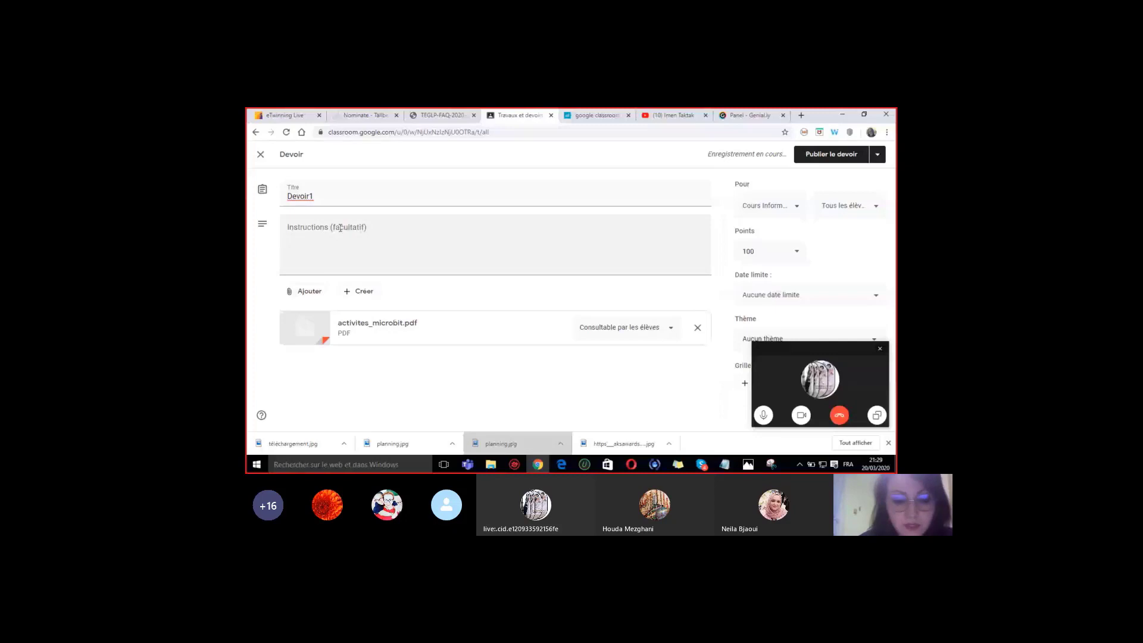
- Enter instructions 'Le devoir comporte 3 exercices: ( Led on/off, Temperature, Podometre)'
{"action": "left_click", "coordinate": [312, 232]}
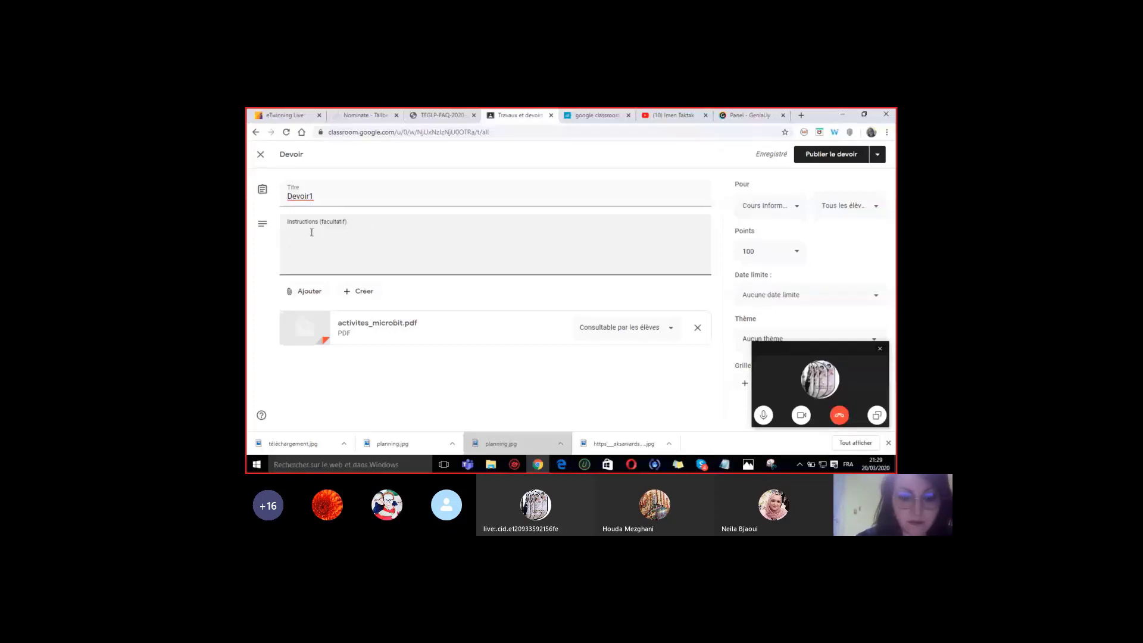
{"action": "type", "text": "Le devoir c"}
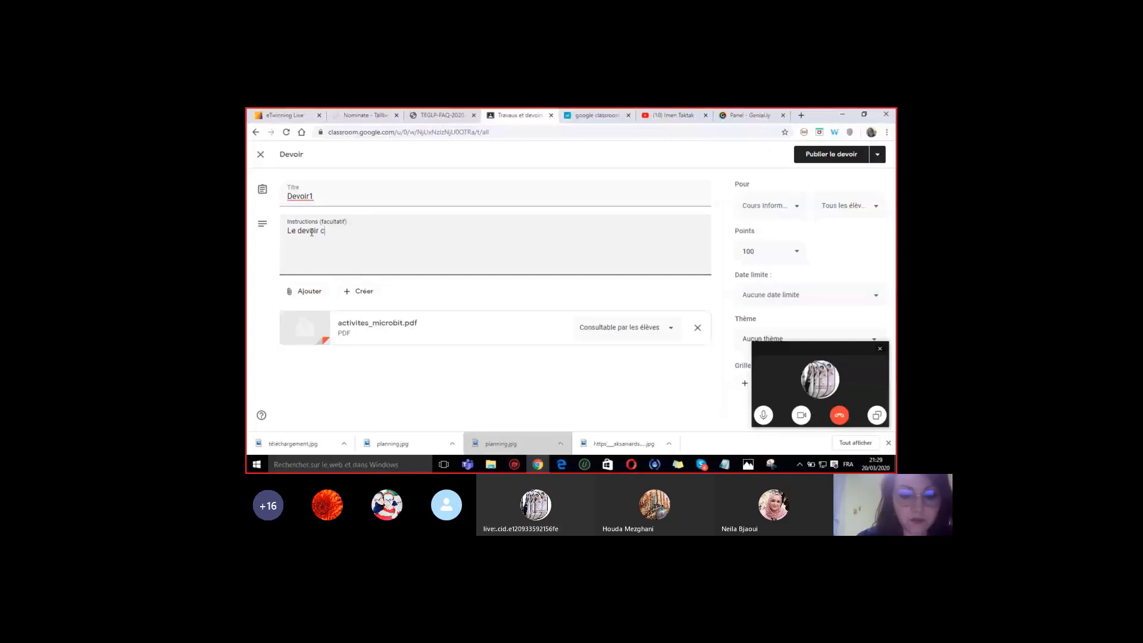
{"action": "type", "text": "omport"}
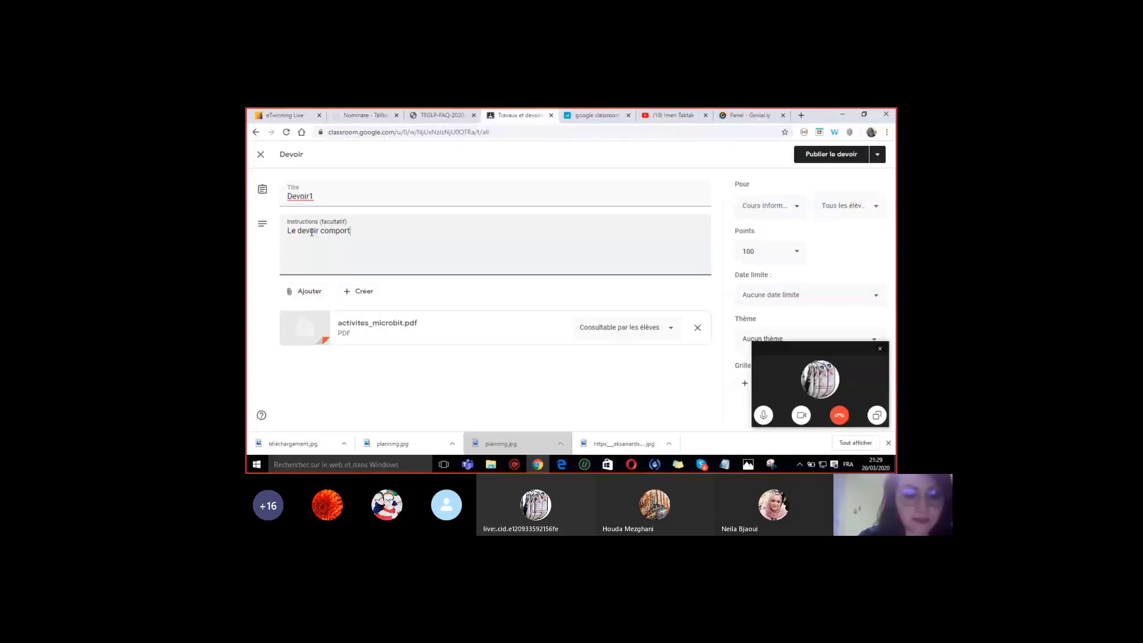
{"action": "type", "text": "e 3 exercices: "}
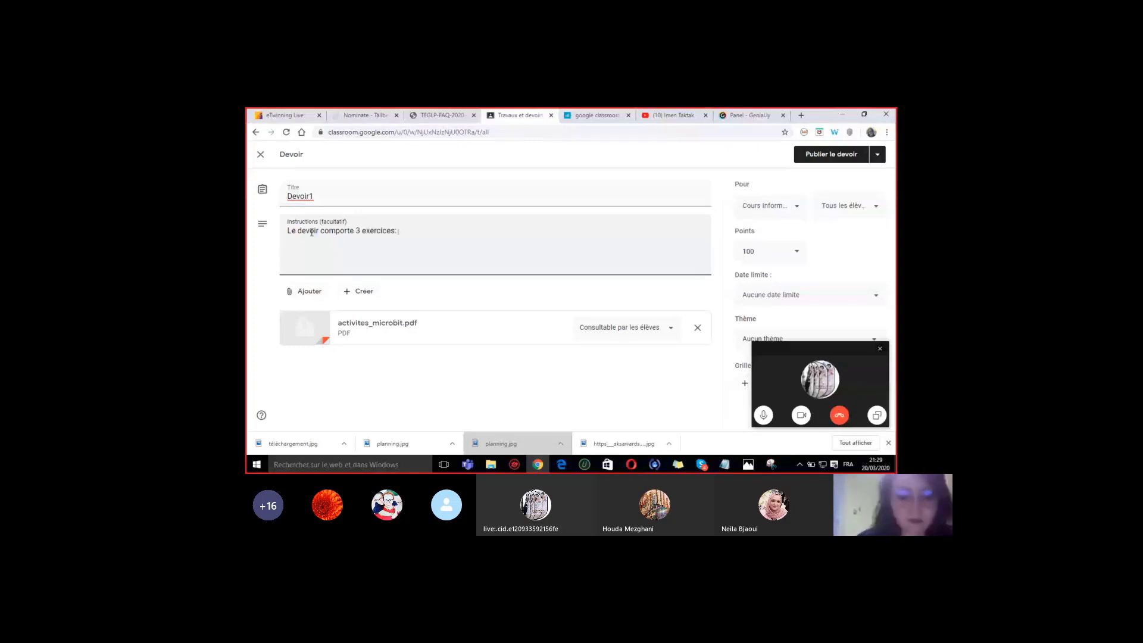
{"action": "type", "text": "("}
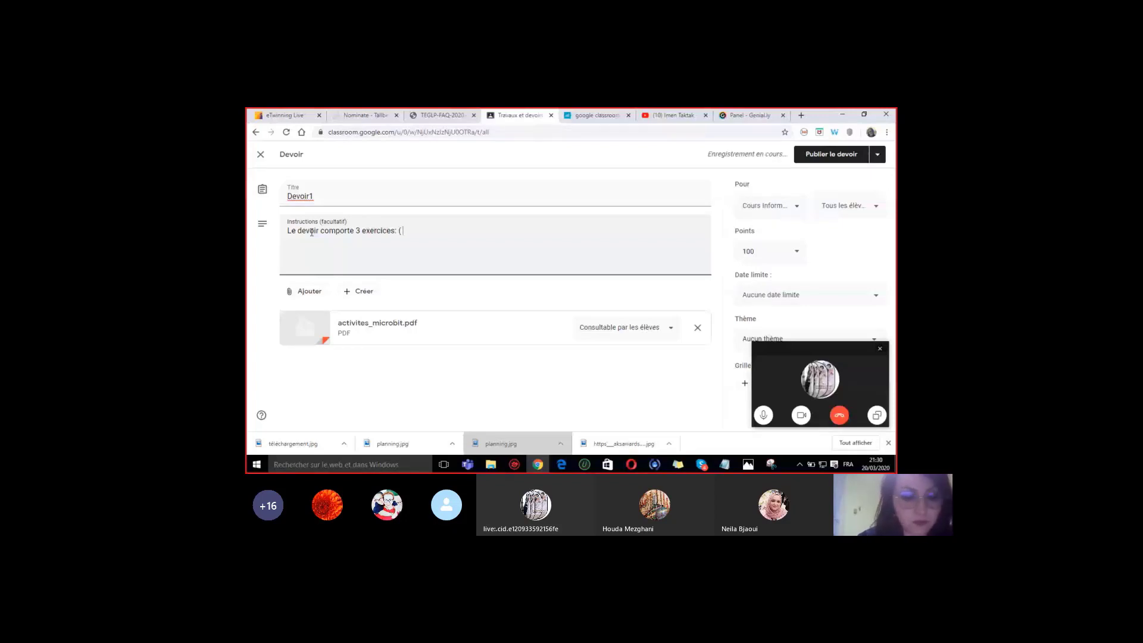
{"action": "type", "text": " Led on"}
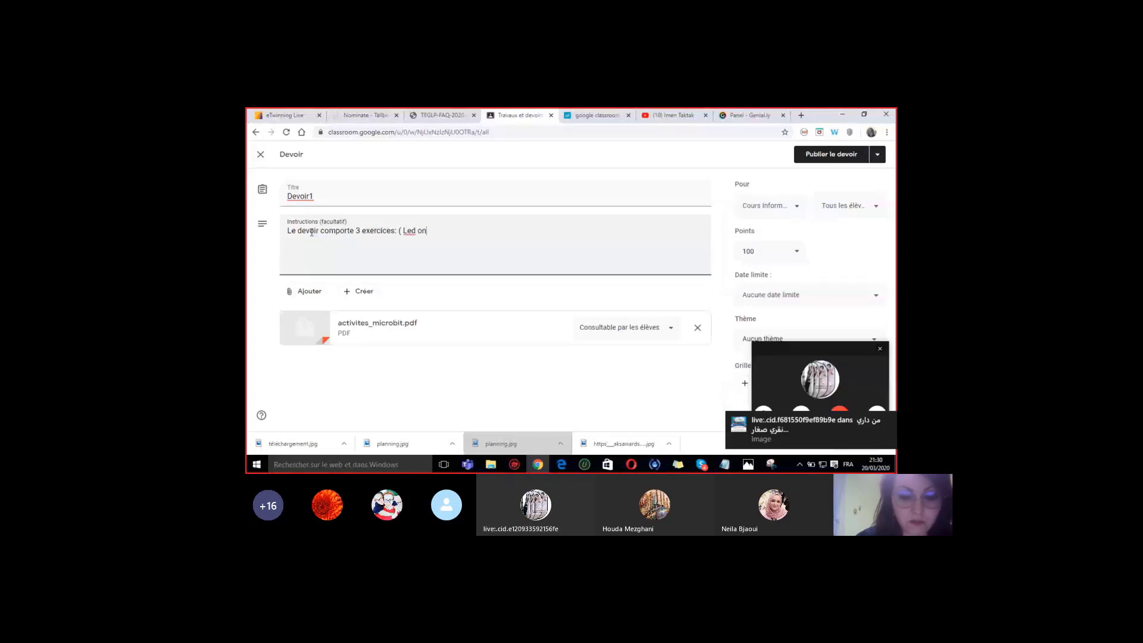
{"action": "type", "text": "/of"}
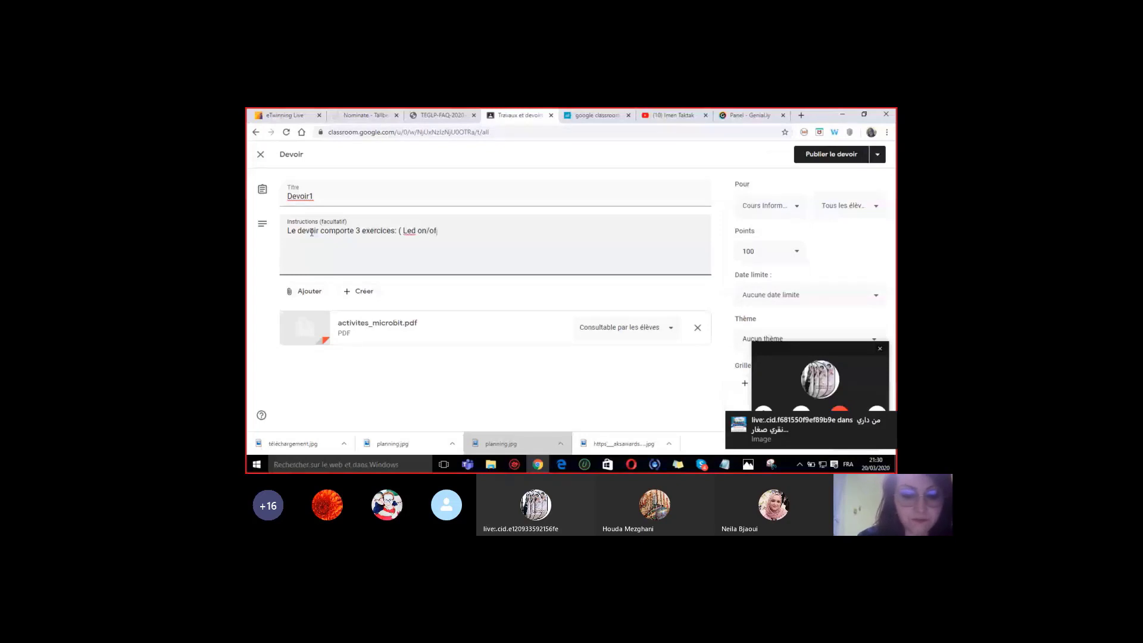
{"action": "type", "text": "f,"}
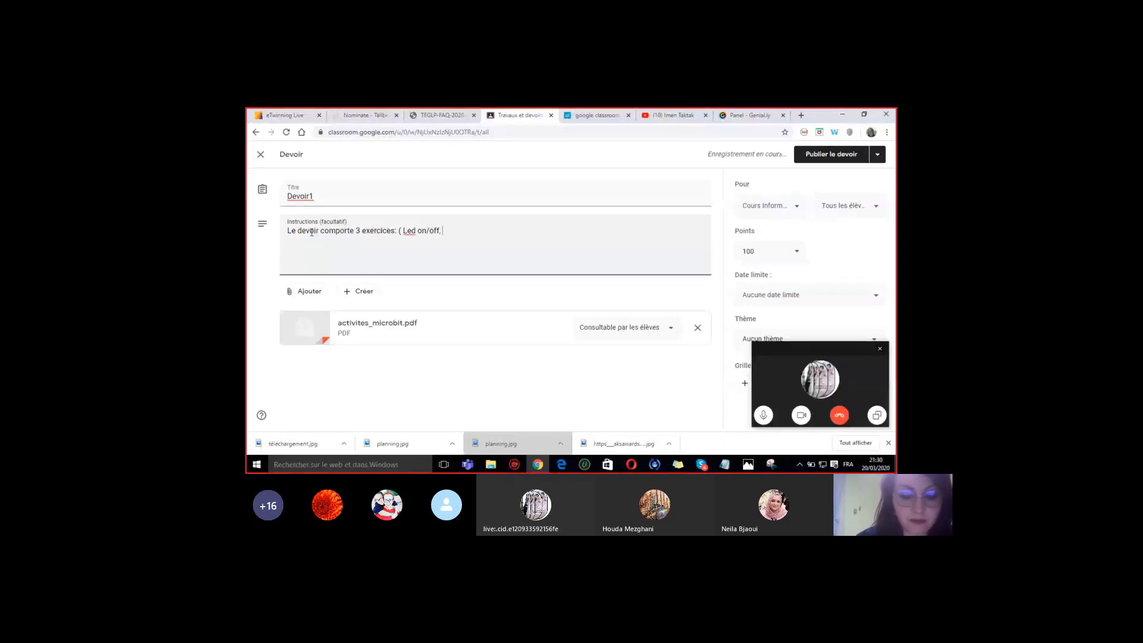
{"action": "type", "text": " Temperature, "}
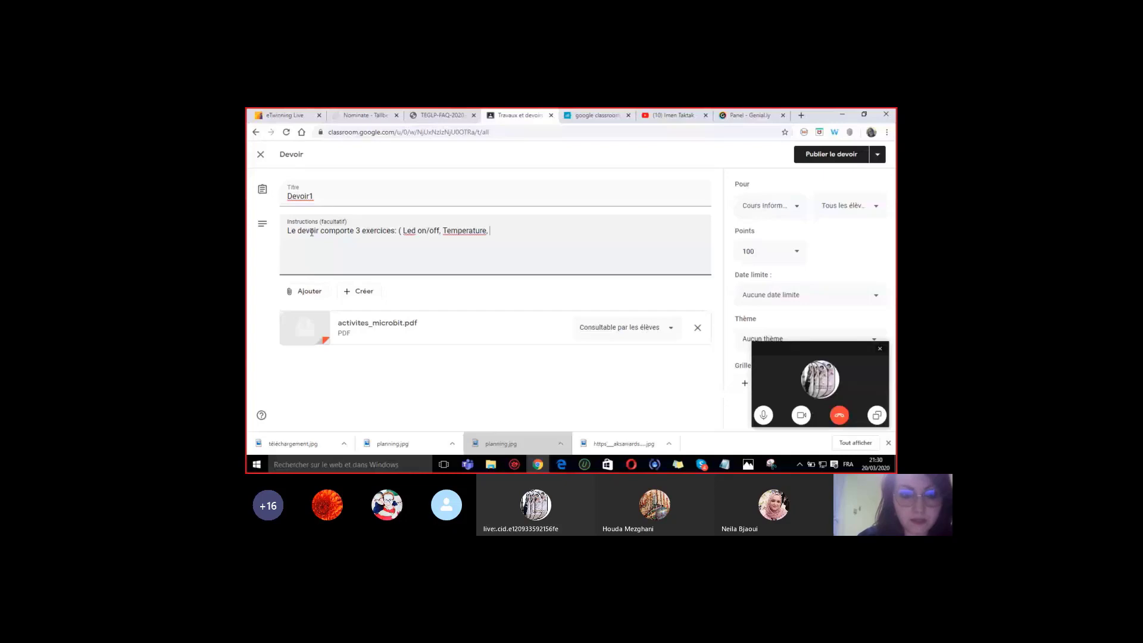
{"action": "type", "text": "Podo"}
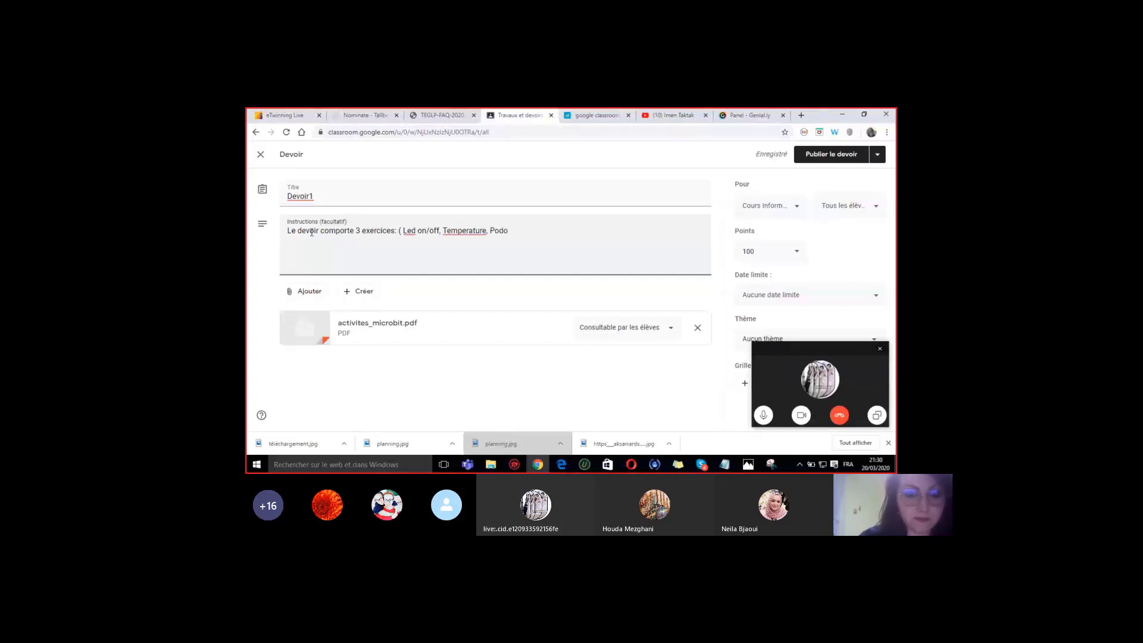
{"action": "type", "text": "metre)"}
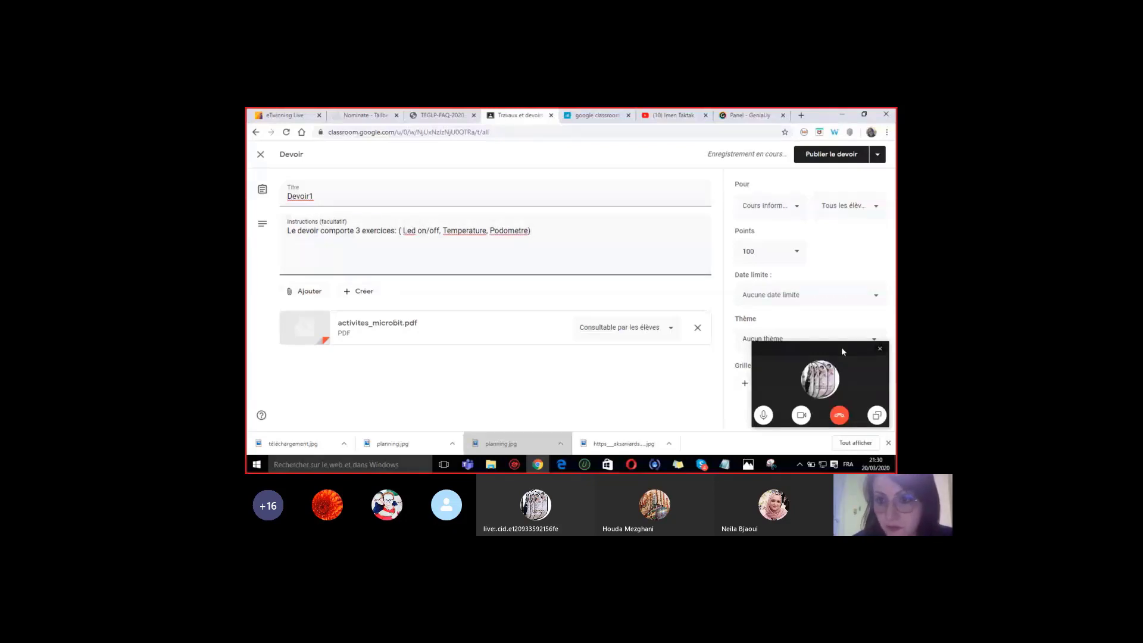
{"action": "left_click_drag", "start_coordinate": [841, 348], "coordinate": [634, 364]}
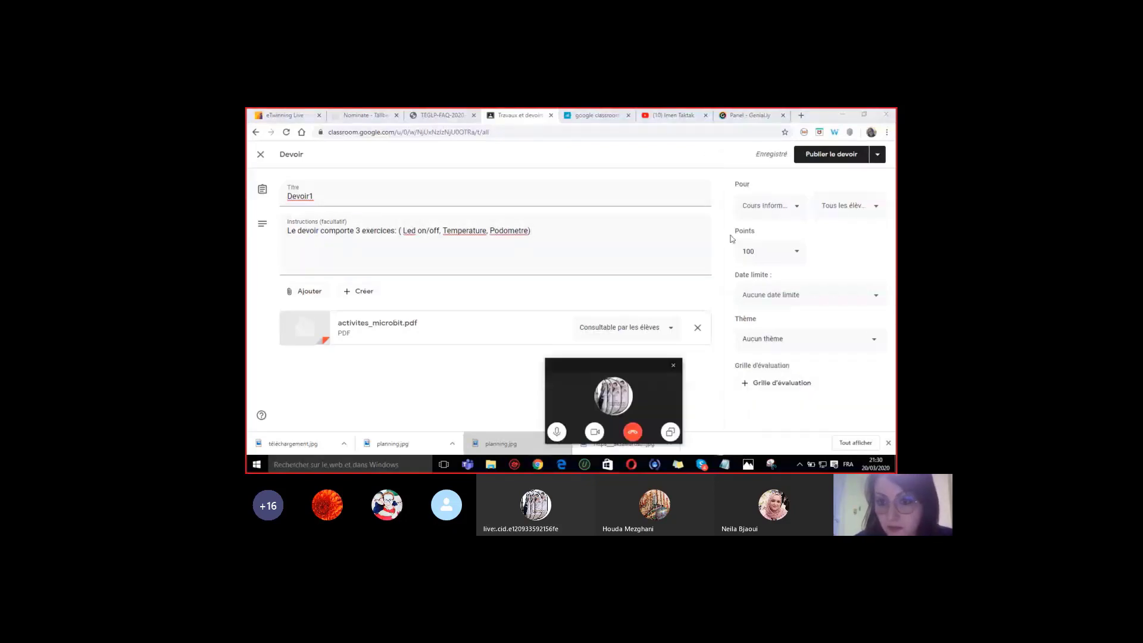
- Change the assignment's points value from 100 to 9
{"action": "left_click", "coordinate": [766, 252]}
{"action": "key", "text": "BackSpace"}
{"action": "key", "text": "BackSpace"}
{"action": "key", "text": "BackSpace"}
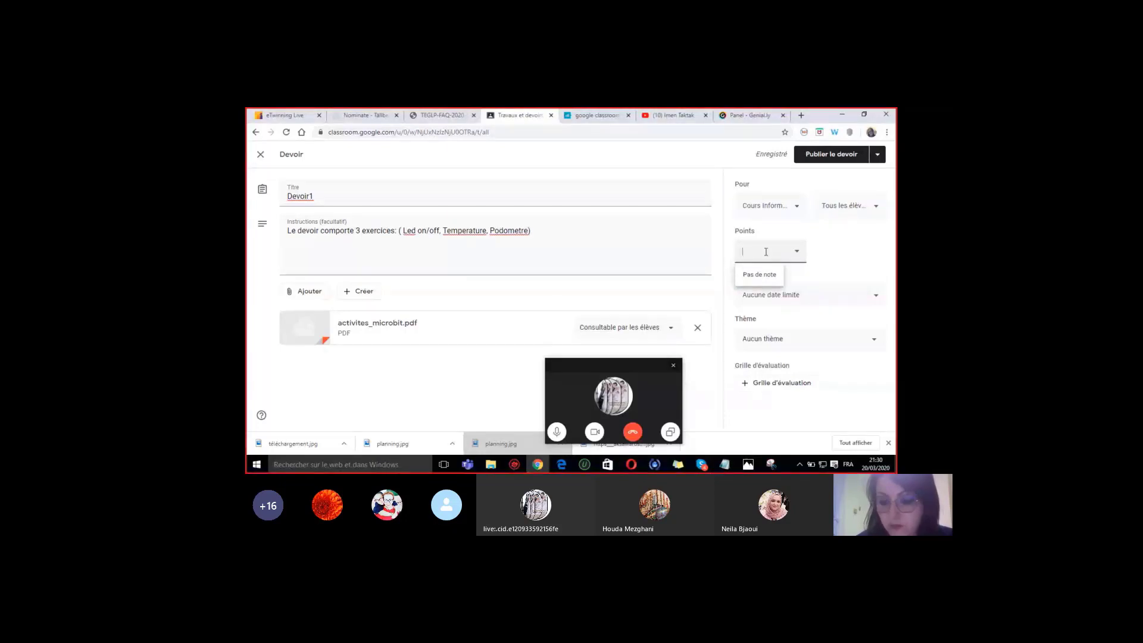
{"action": "type", "text": "9"}
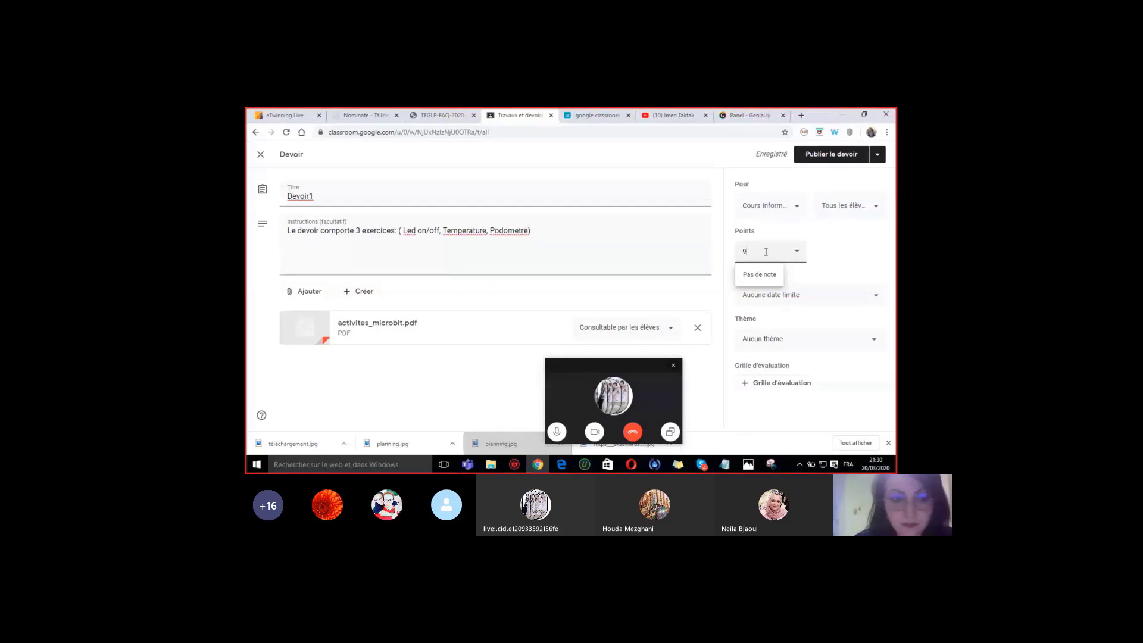
{"action": "type", "text": "0"}
{"action": "left_click", "coordinate": [801, 298]}
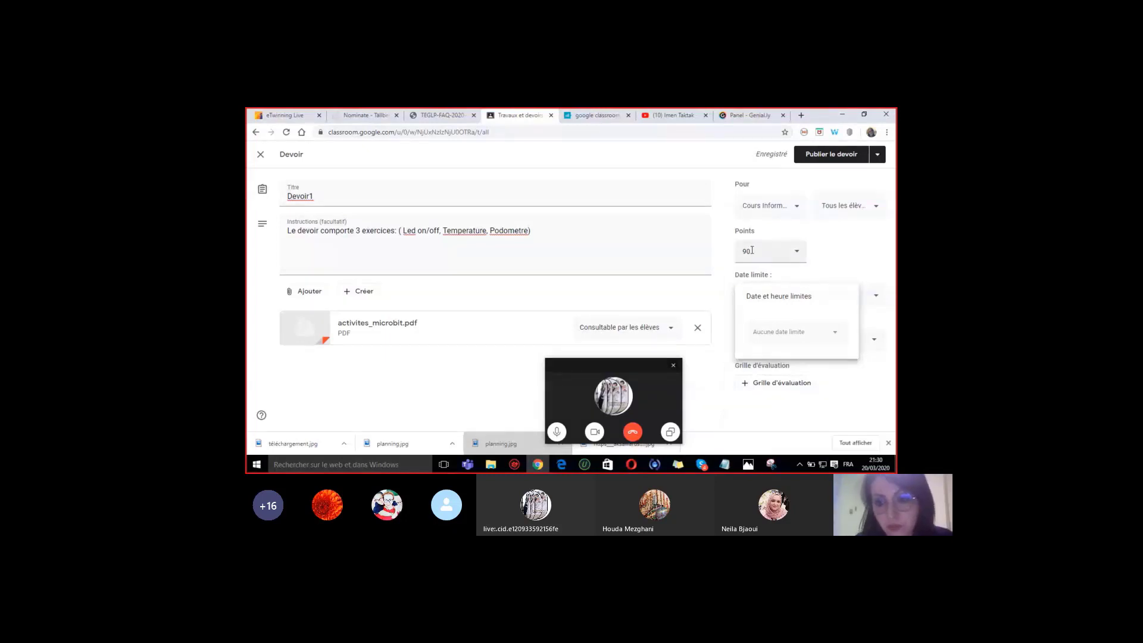
{"action": "left_click", "coordinate": [752, 250]}
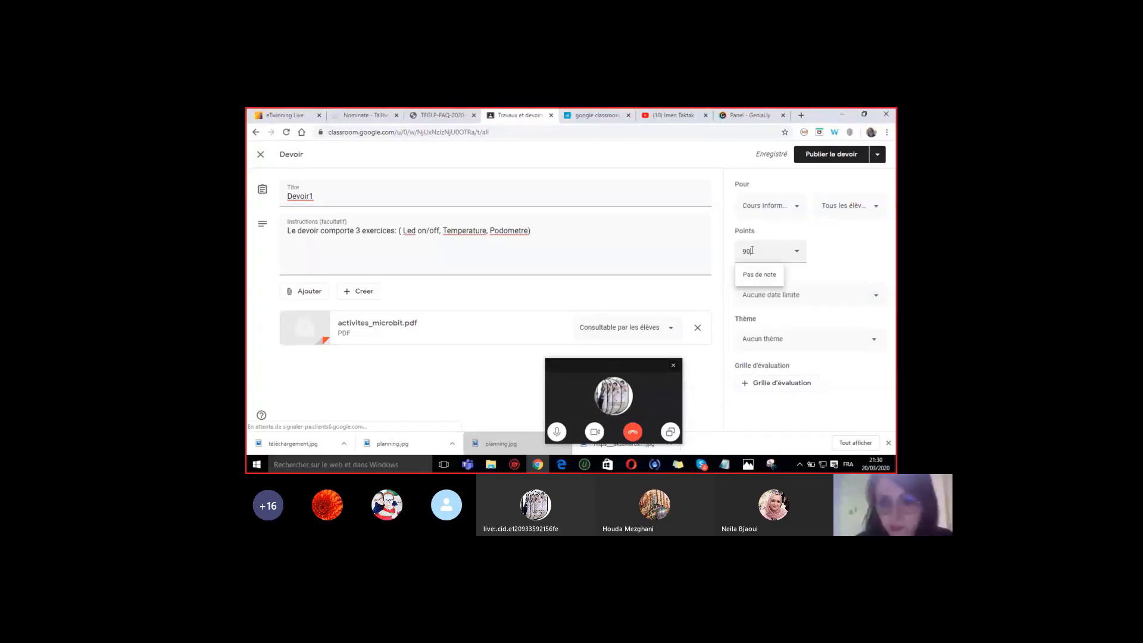
{"action": "type", "text": "9"}
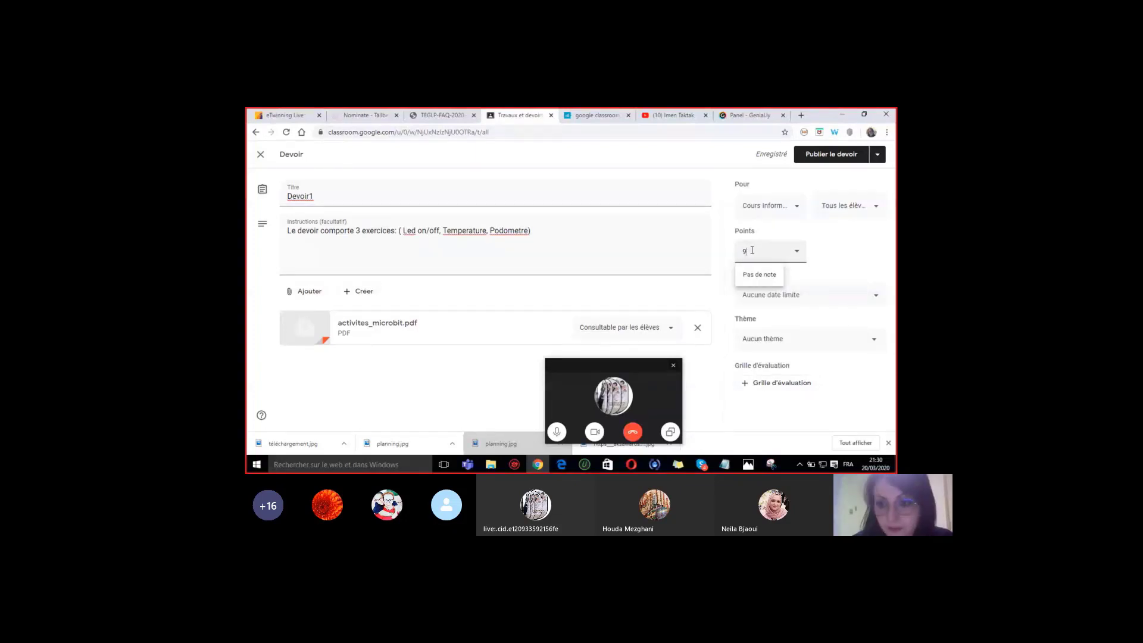
{"action": "left_click", "coordinate": [777, 296]}
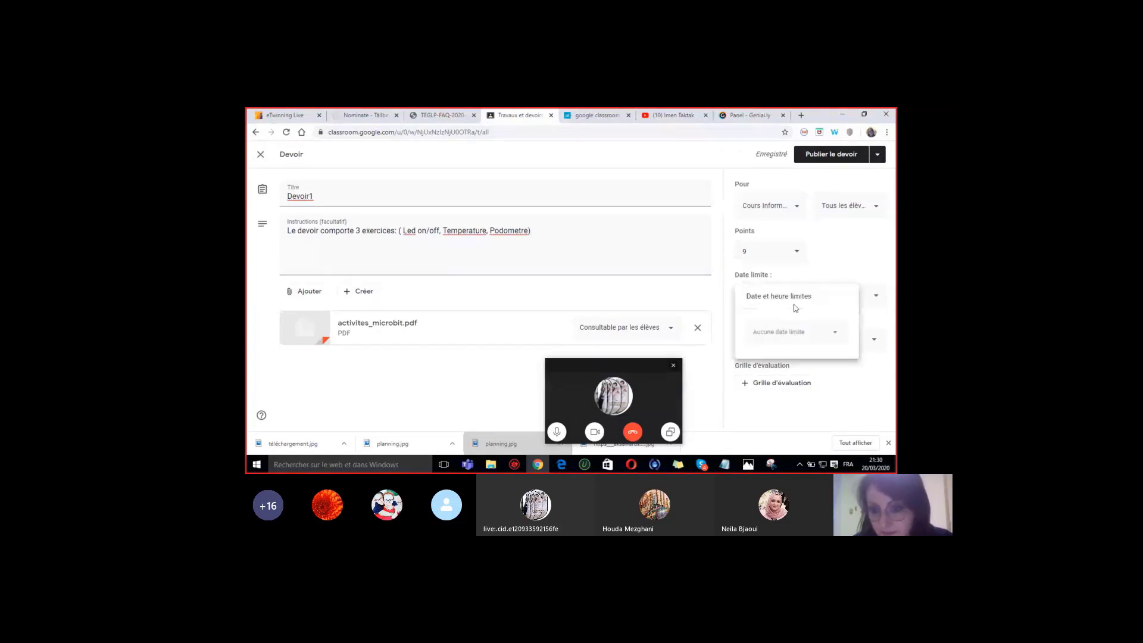
- Set the due date to Saturday 28 March at 23:59 and the topic to Microbit Niveau 1
{"action": "left_click", "coordinate": [791, 334]}
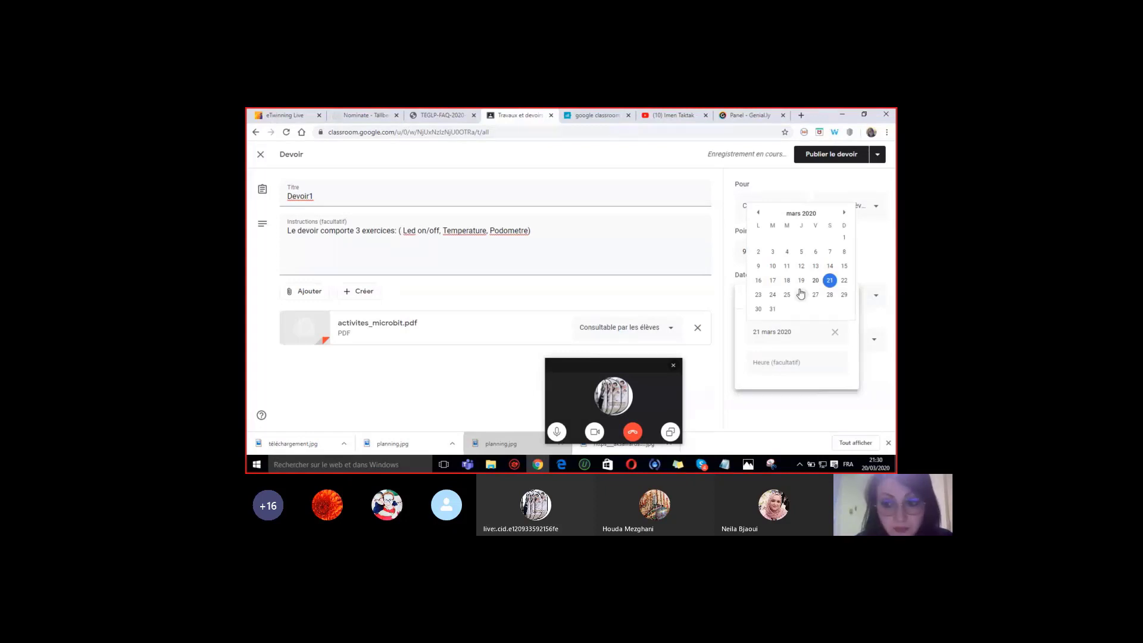
{"action": "left_click", "coordinate": [831, 296]}
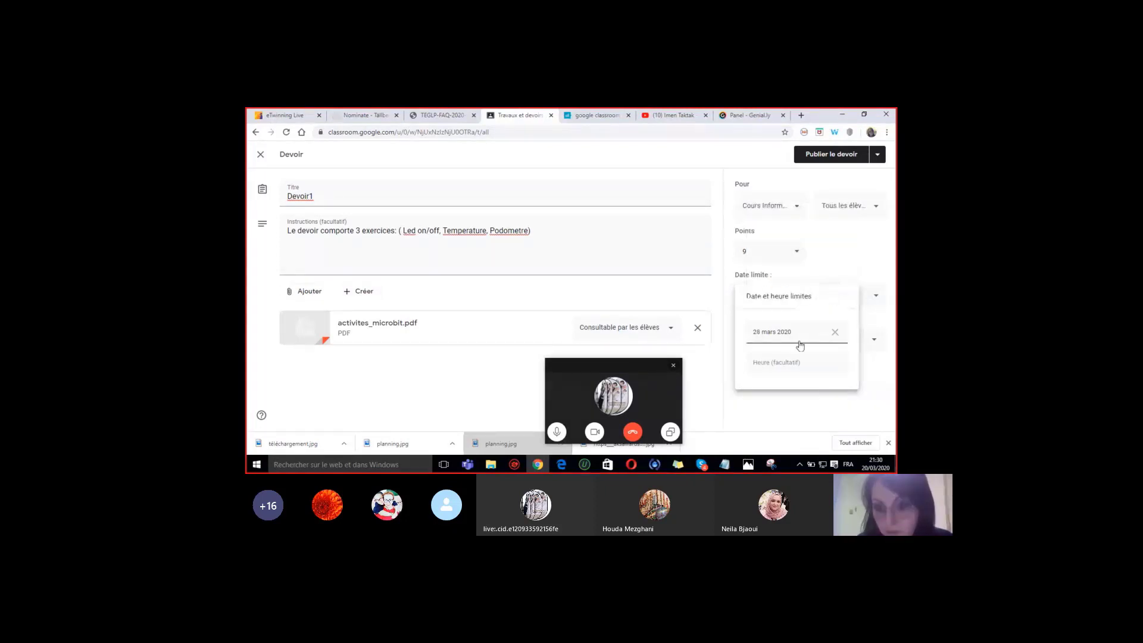
{"action": "left_click", "coordinate": [758, 362]}
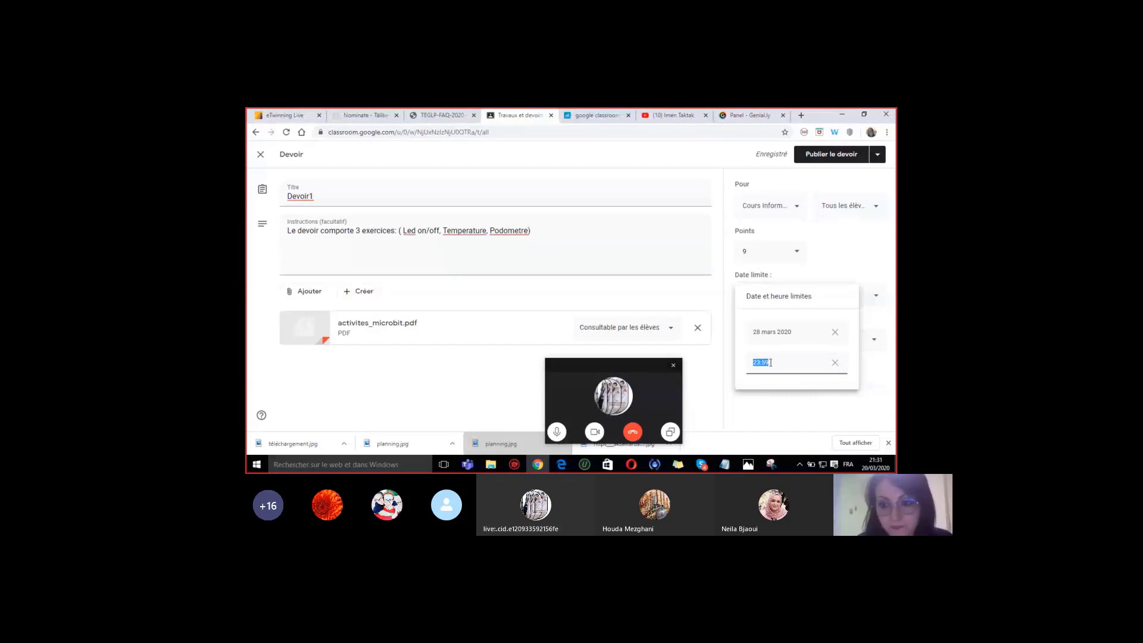
{"action": "left_click", "coordinate": [847, 255]}
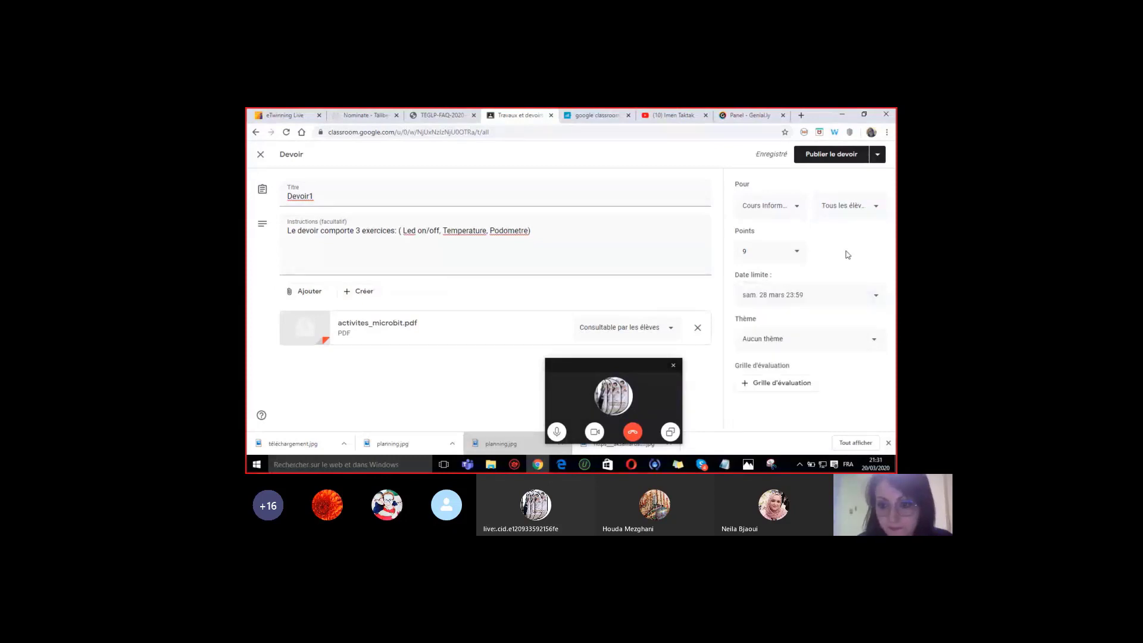
{"action": "left_click", "coordinate": [803, 340]}
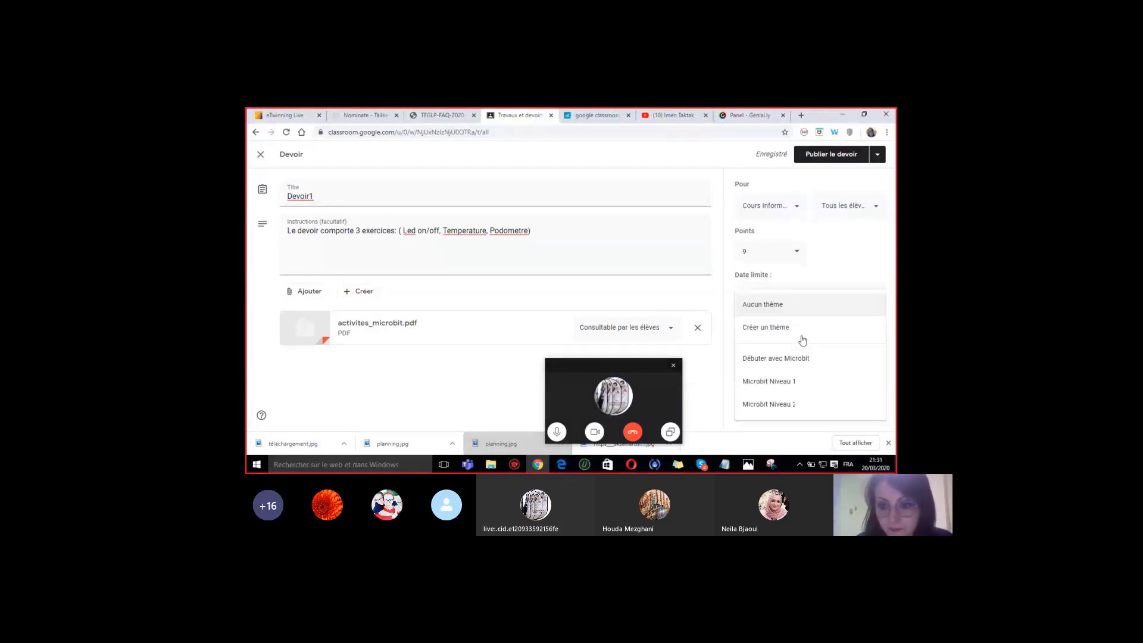
{"action": "left_click", "coordinate": [777, 388]}
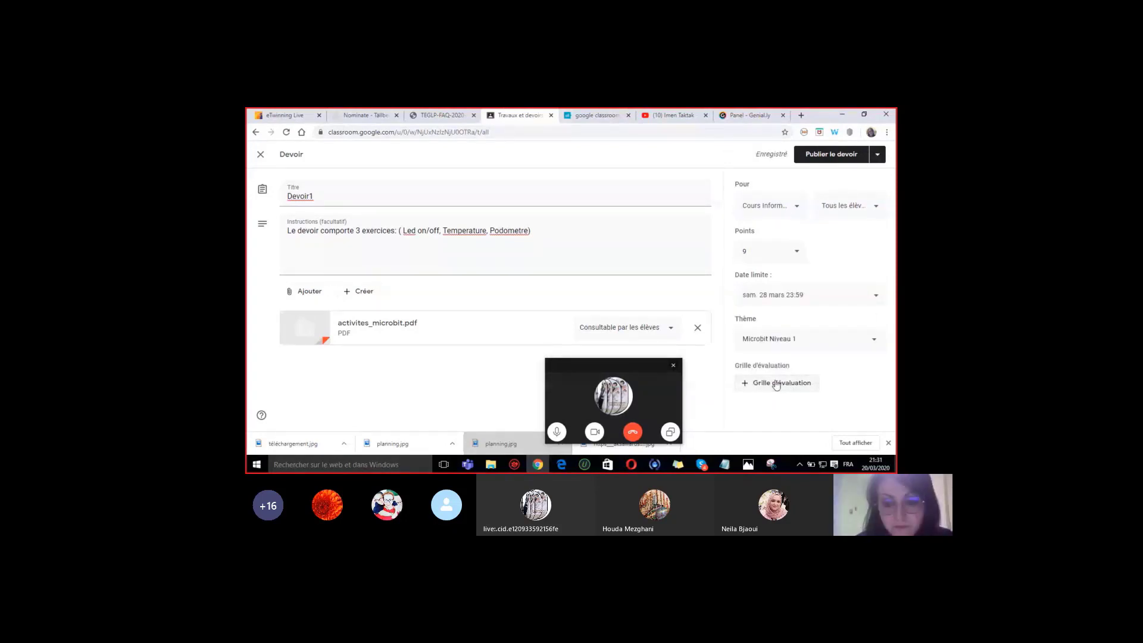
- Open the rubric options and choose to create a new rubric
{"action": "left_click", "coordinate": [776, 385]}
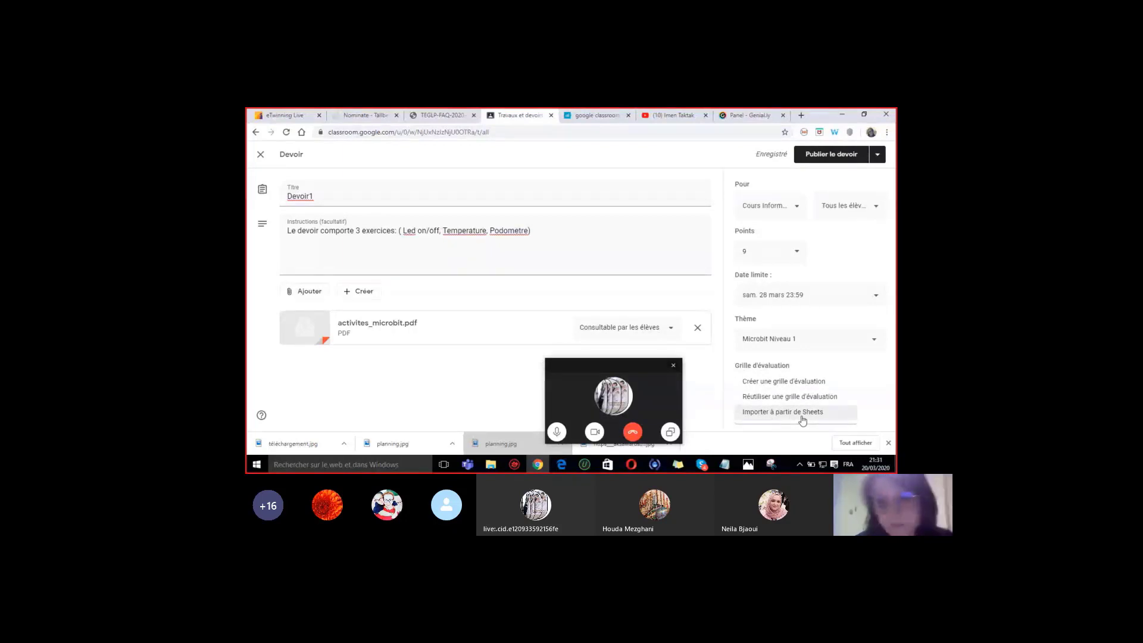
{"action": "left_click", "coordinate": [778, 388]}
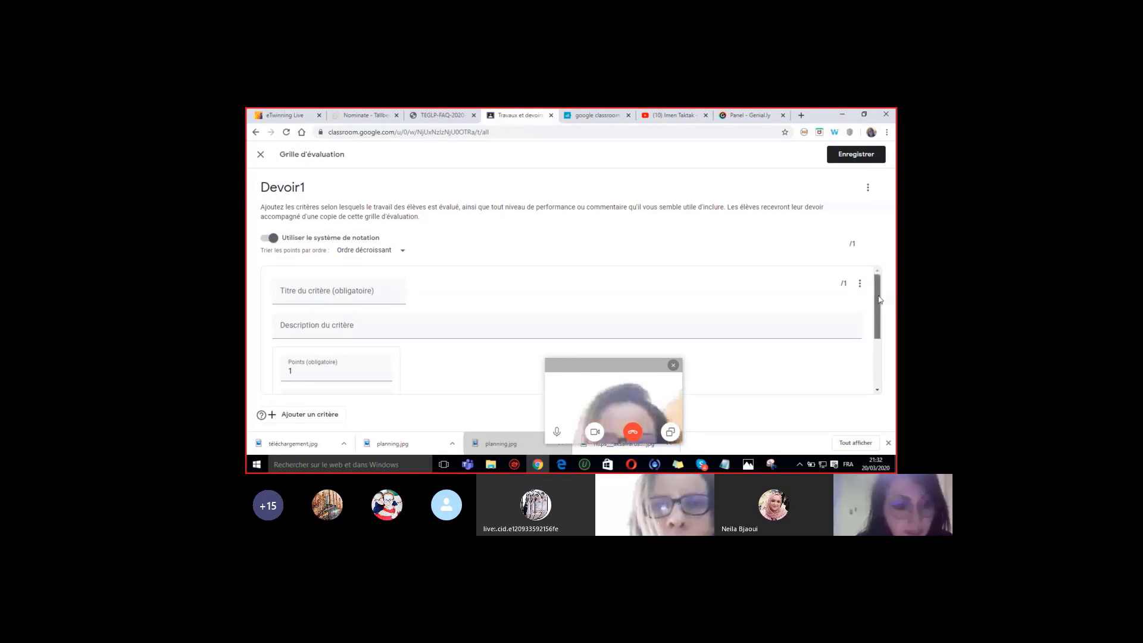
- Scroll through the new rubric's empty 1-point criterion card
{"action": "left_click_drag", "start_coordinate": [880, 300], "coordinate": [884, 348]}
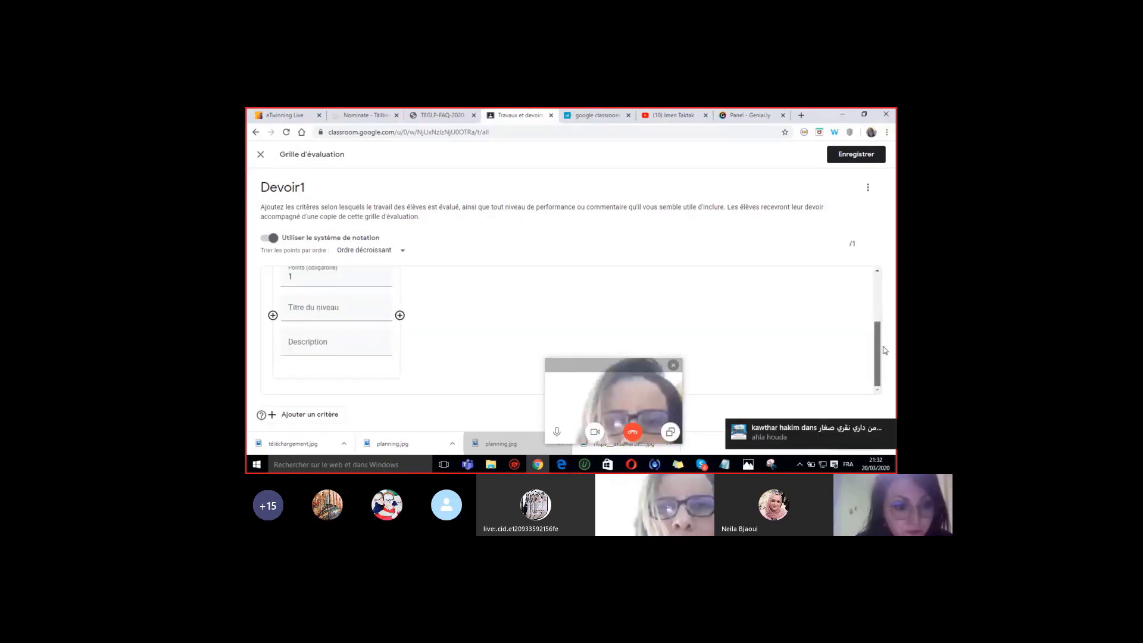
{"action": "scroll", "coordinate": [865, 319], "scroll_direction": "up", "scroll_amount": 3}
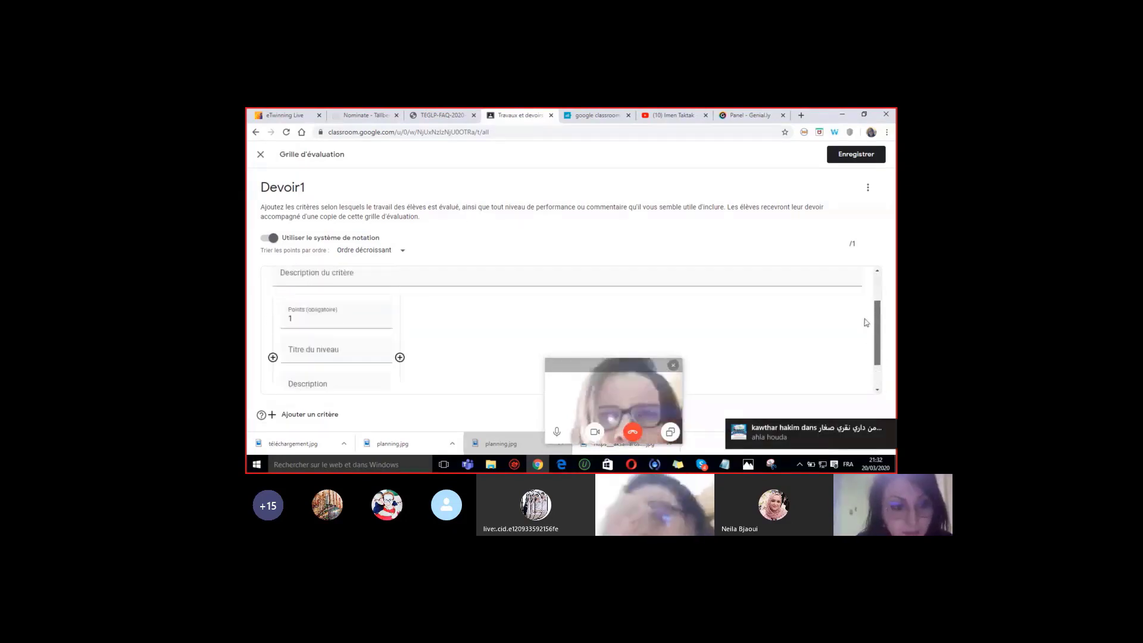
{"action": "left_click_drag", "start_coordinate": [875, 298], "coordinate": [874, 328]}
{"action": "scroll", "coordinate": [267, 363], "scroll_direction": "up", "scroll_amount": 1}
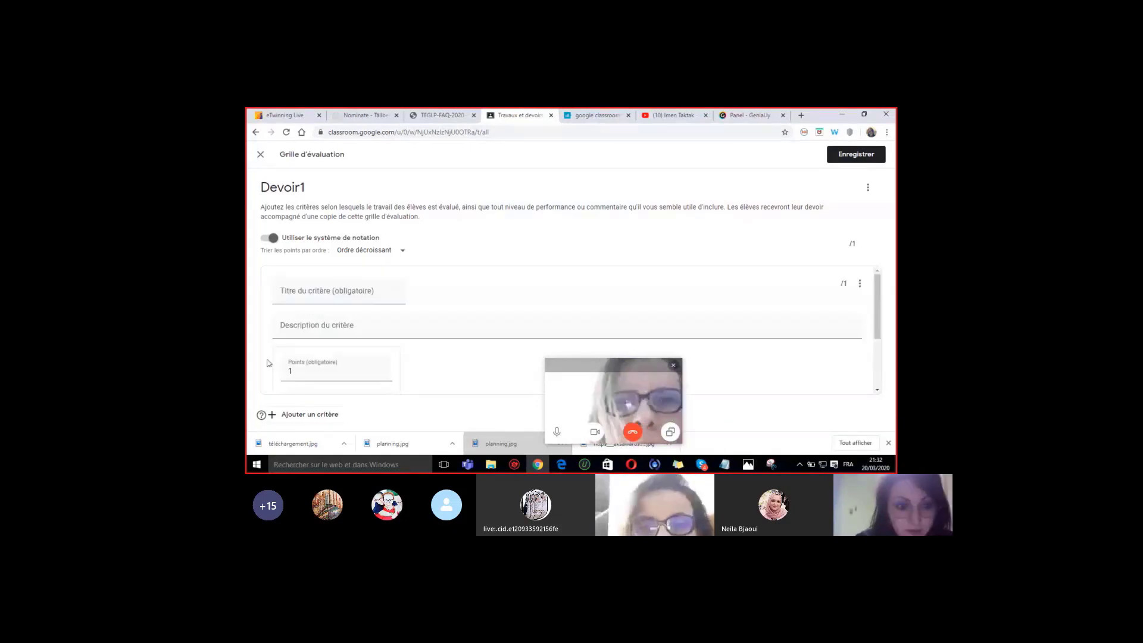
- Name the first criterion 'Exercice1', describe it 'LED on/OFF', and give it 3 points
{"action": "left_click", "coordinate": [292, 291]}
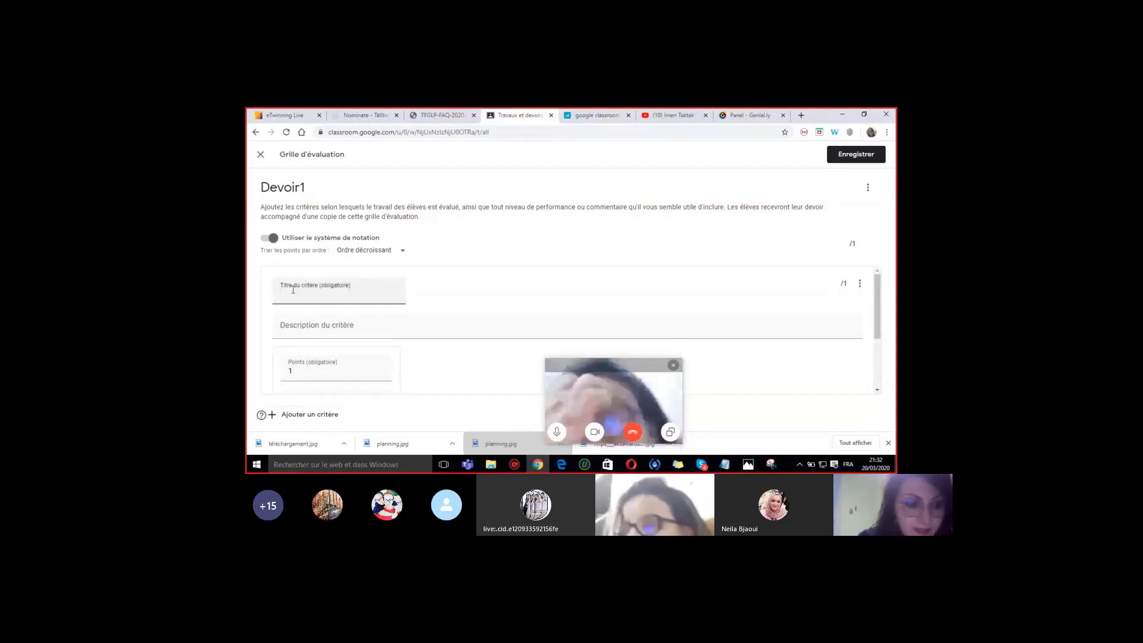
{"action": "type", "text": "Exerc"}
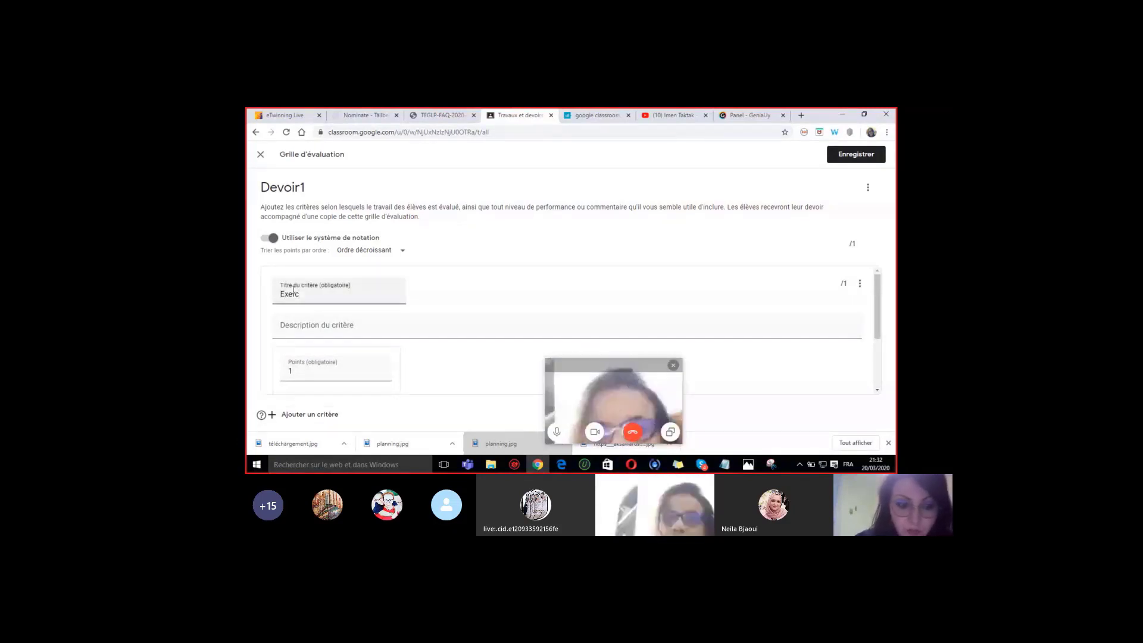
{"action": "type", "text": "ice"}
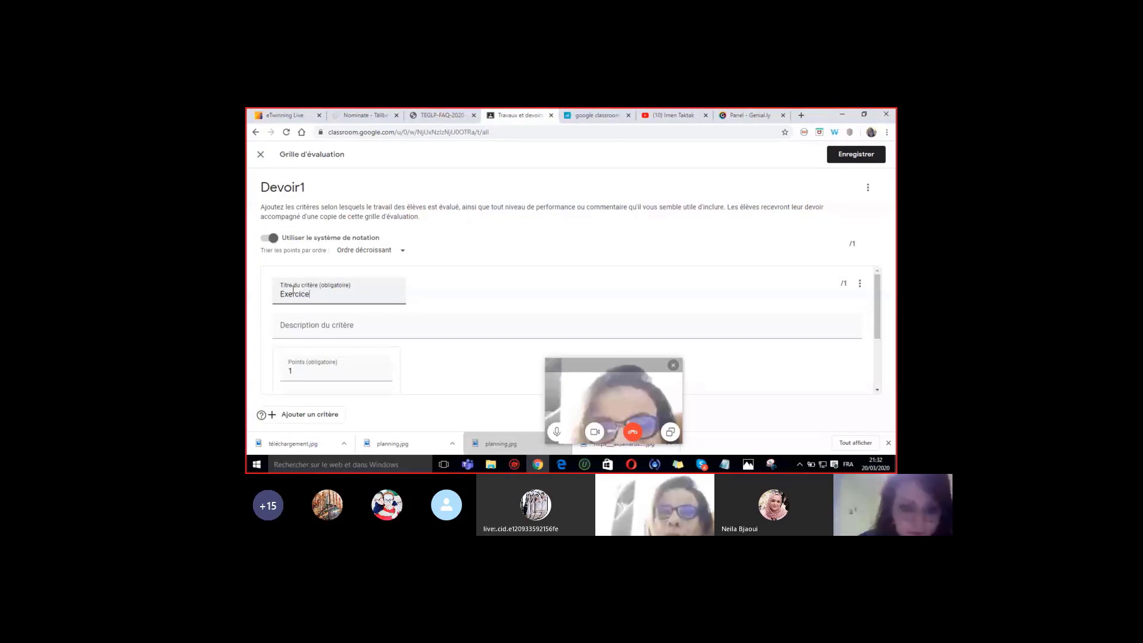
{"action": "type", "text": "1"}
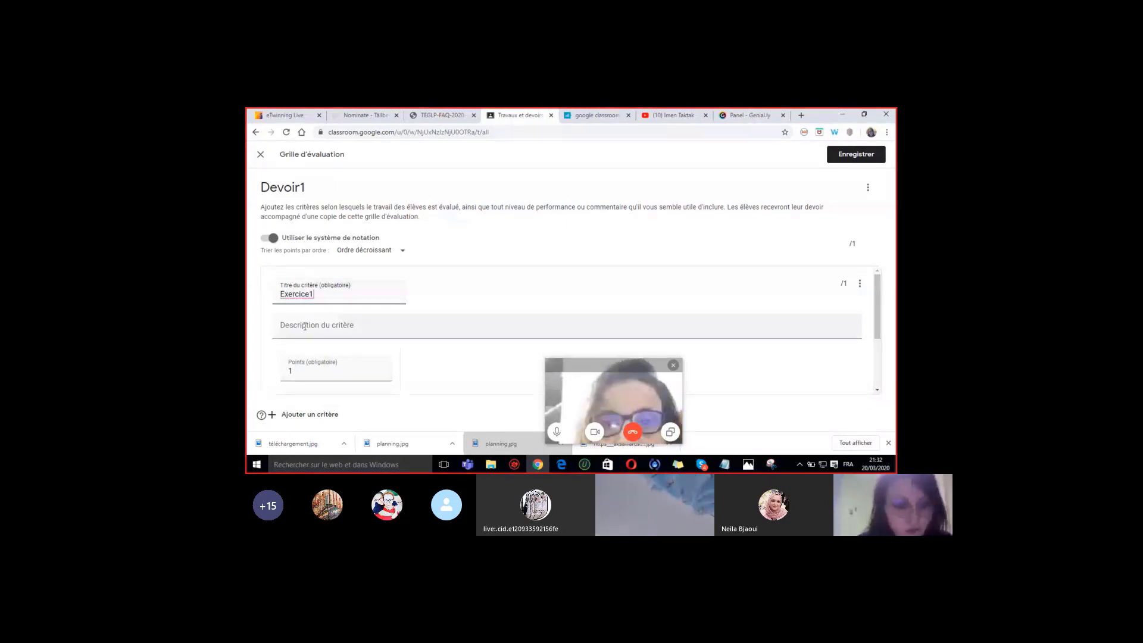
{"action": "left_click", "coordinate": [304, 326]}
{"action": "type", "text": "LED on"}
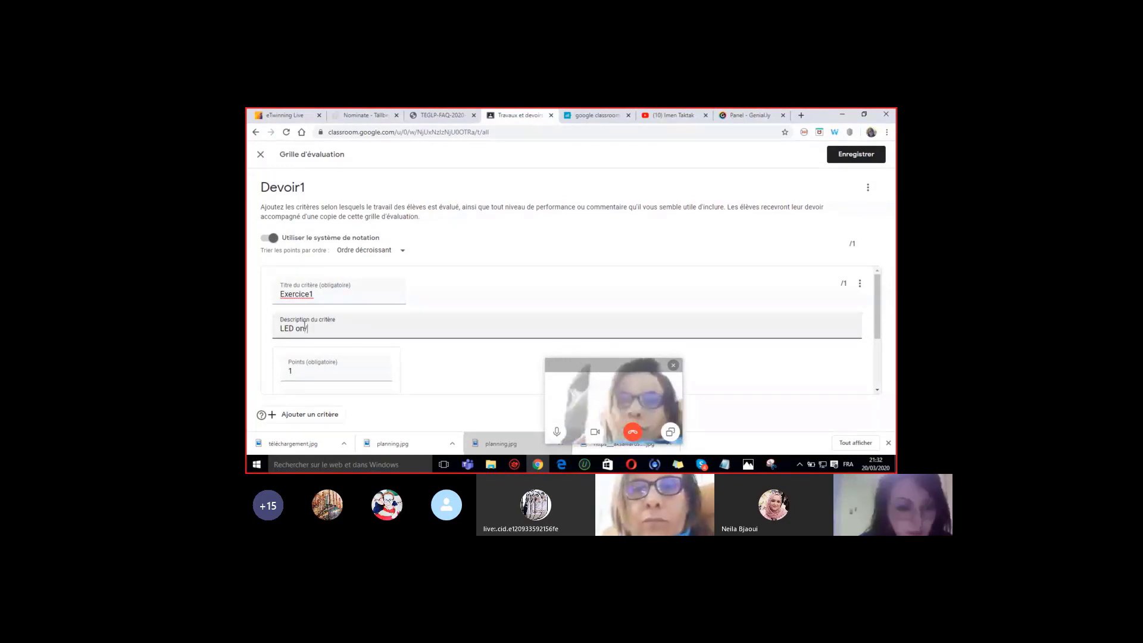
{"action": "type", "text": "/OFF"}
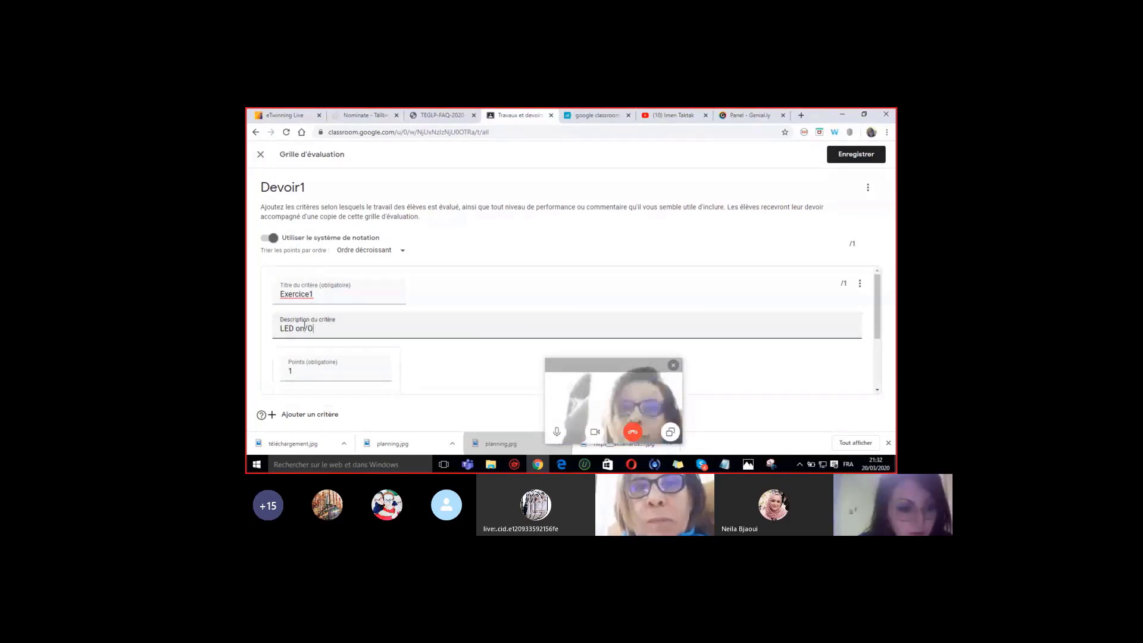
{"action": "left_click", "coordinate": [296, 378]}
{"action": "key", "text": "BackSpace"}
{"action": "type", "text": "3"}
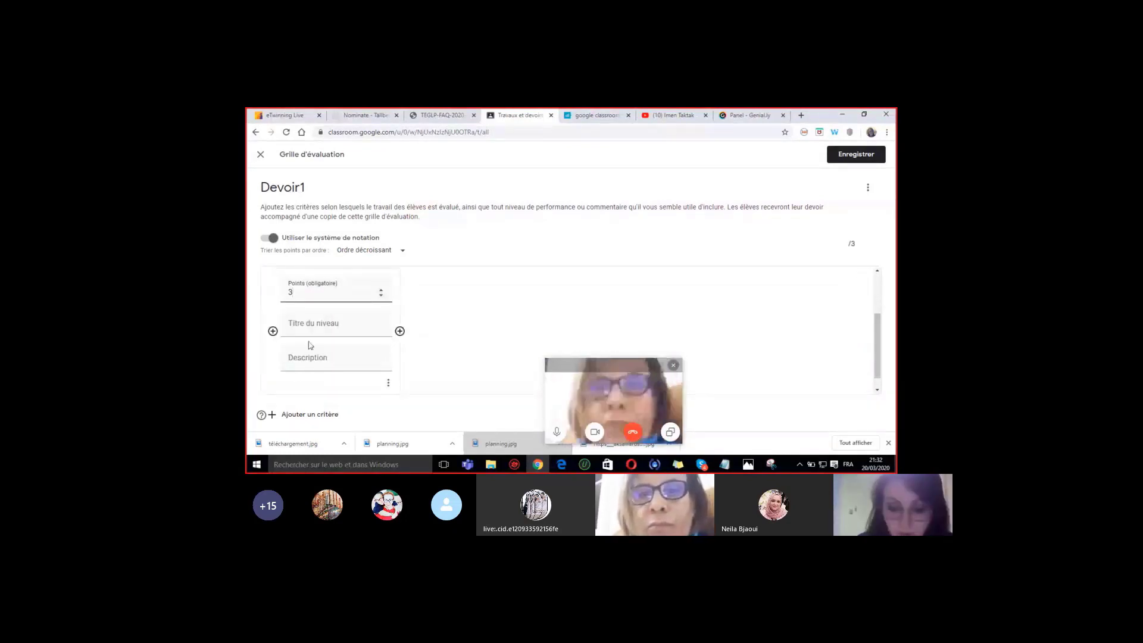
- Title the 3-point level 'Programmer 2 BOUTONS' with description 'A ET B'
{"action": "left_click", "coordinate": [307, 325]}
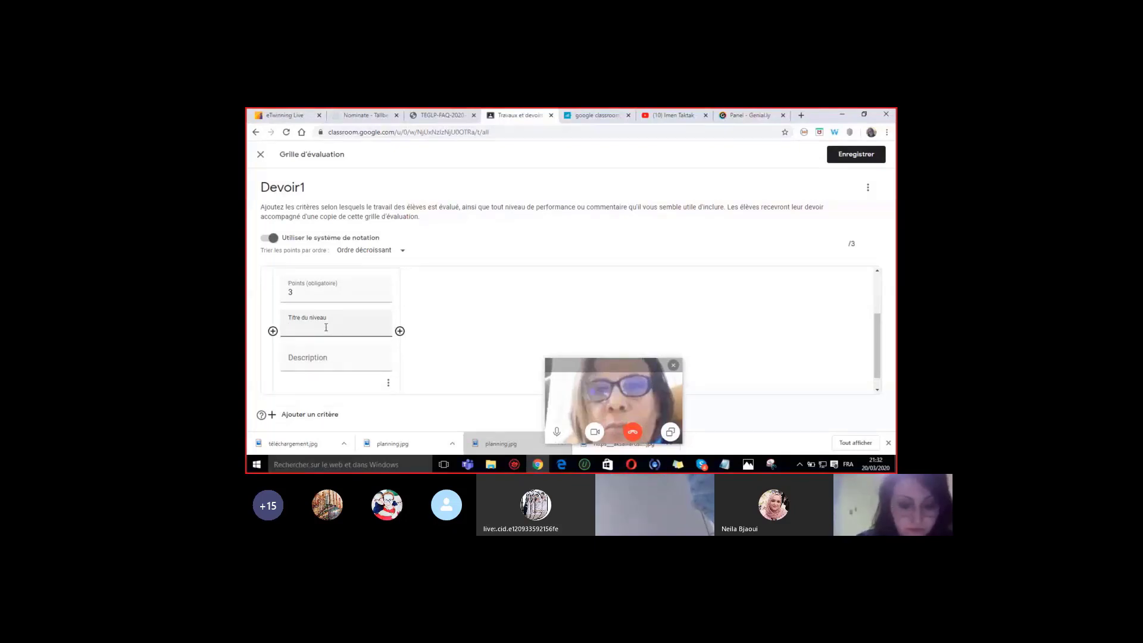
{"action": "type", "text": "PROGRAMMER"}
{"action": "key", "text": "BackSpace"}
{"action": "key", "text": "BackSpace"}
{"action": "key", "text": "BackSpace"}
{"action": "key", "text": "BackSpace"}
{"action": "key", "text": "BackSpace"}
{"action": "key", "text": "BackSpace"}
{"action": "key", "text": "BackSpace"}
{"action": "key", "text": "BackSpace"}
{"action": "key", "text": "BackSpace"}
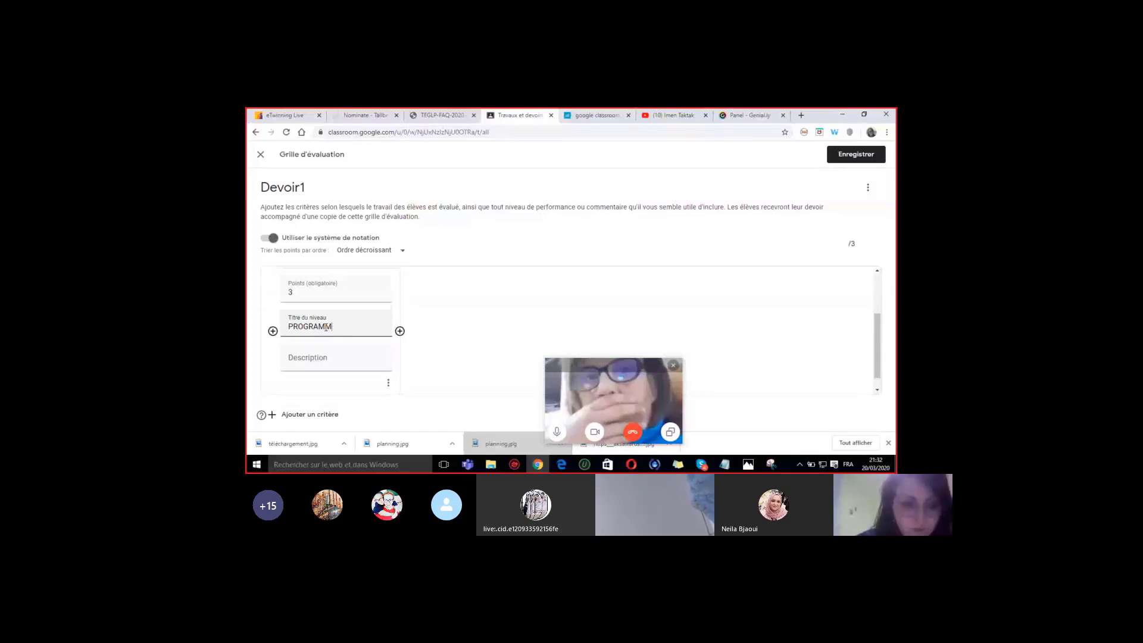
{"action": "type", "text": "pr"}
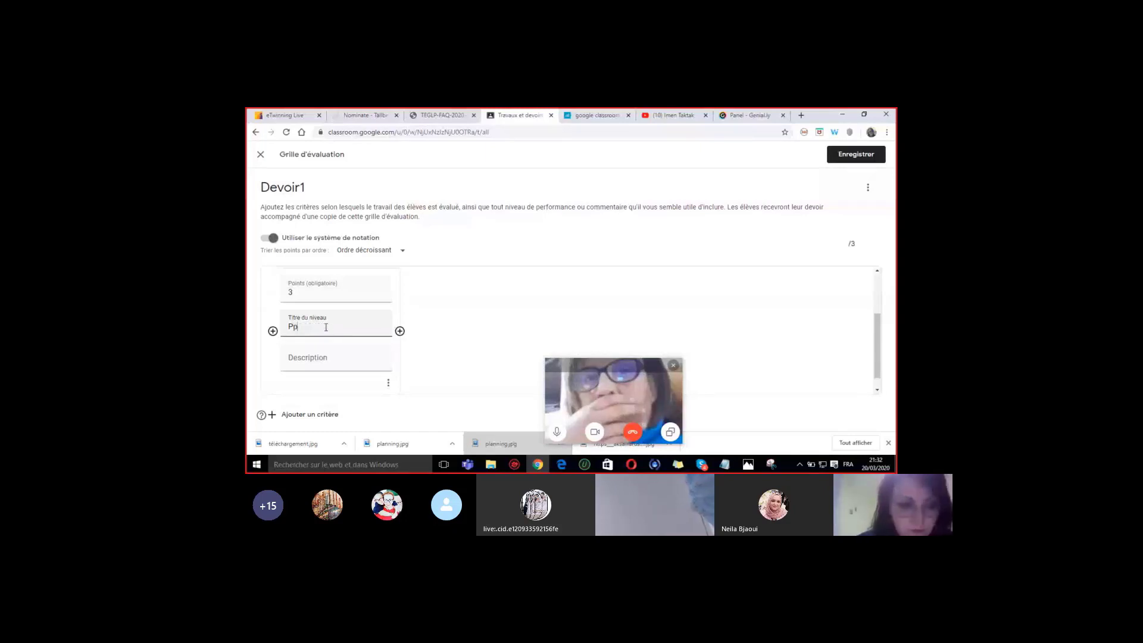
{"action": "key", "text": "BackSpace"}
{"action": "key", "text": "BackSpace"}
{"action": "type", "text": "r"}
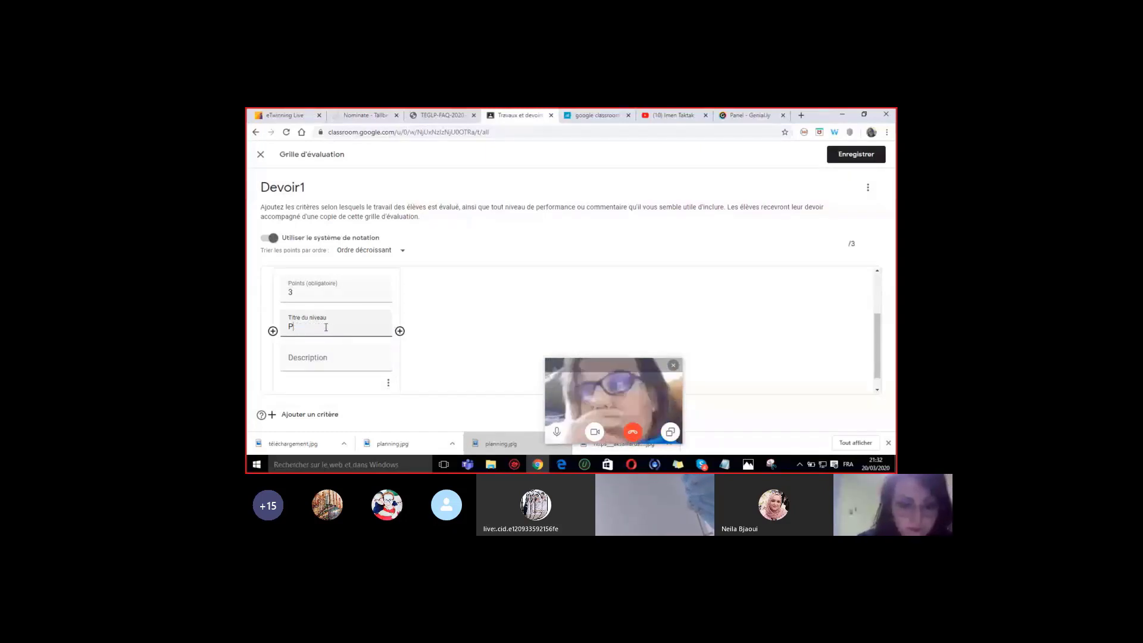
{"action": "type", "text": "ogrammer"}
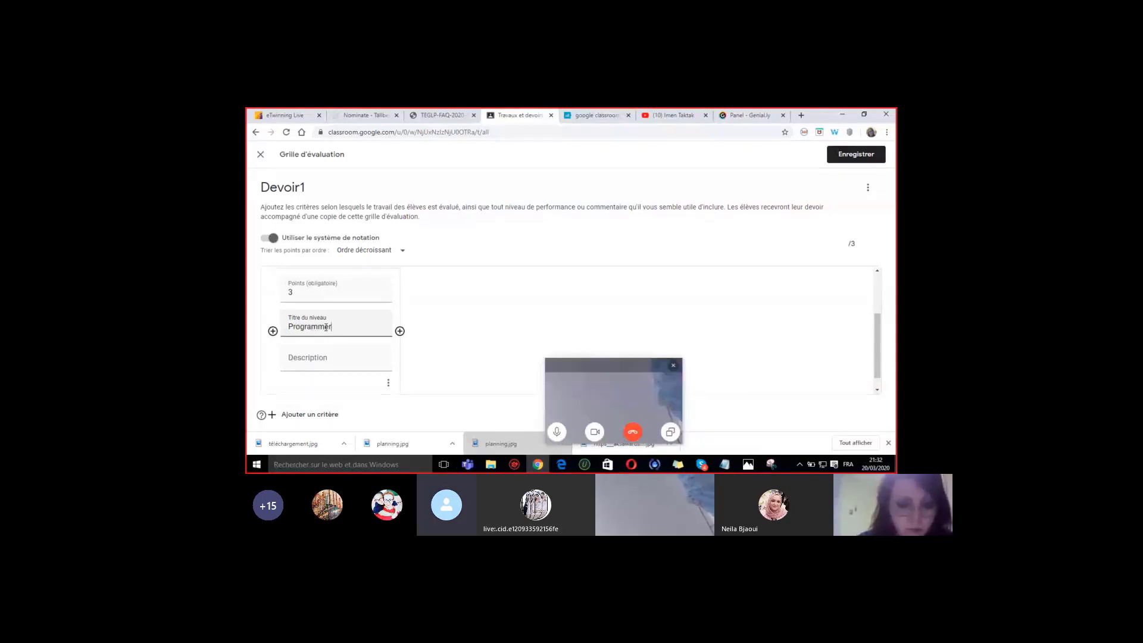
{"action": "type", "text": " 3 boutons"}
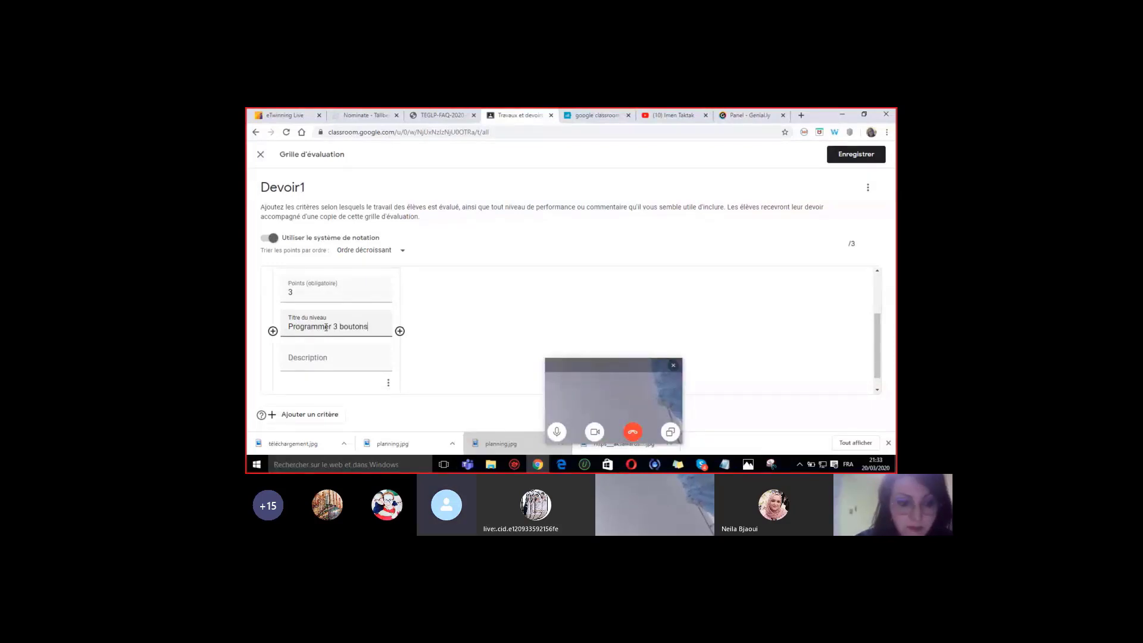
{"action": "left_click", "coordinate": [306, 359]}
{"action": "type", "text": "A ET"}
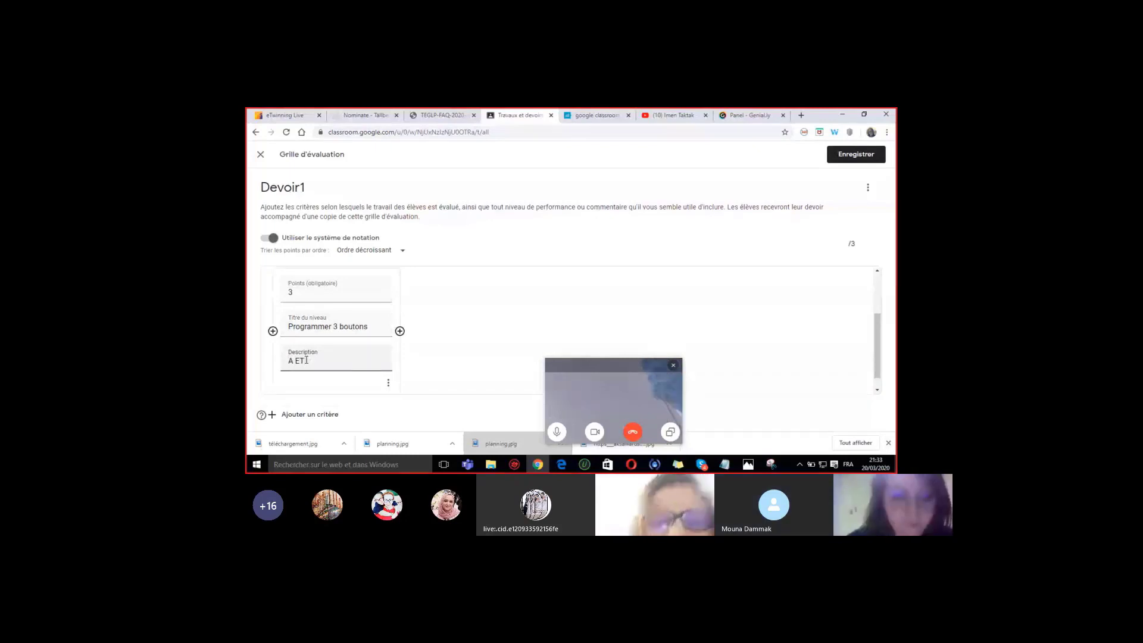
{"action": "type", "text": " b"}
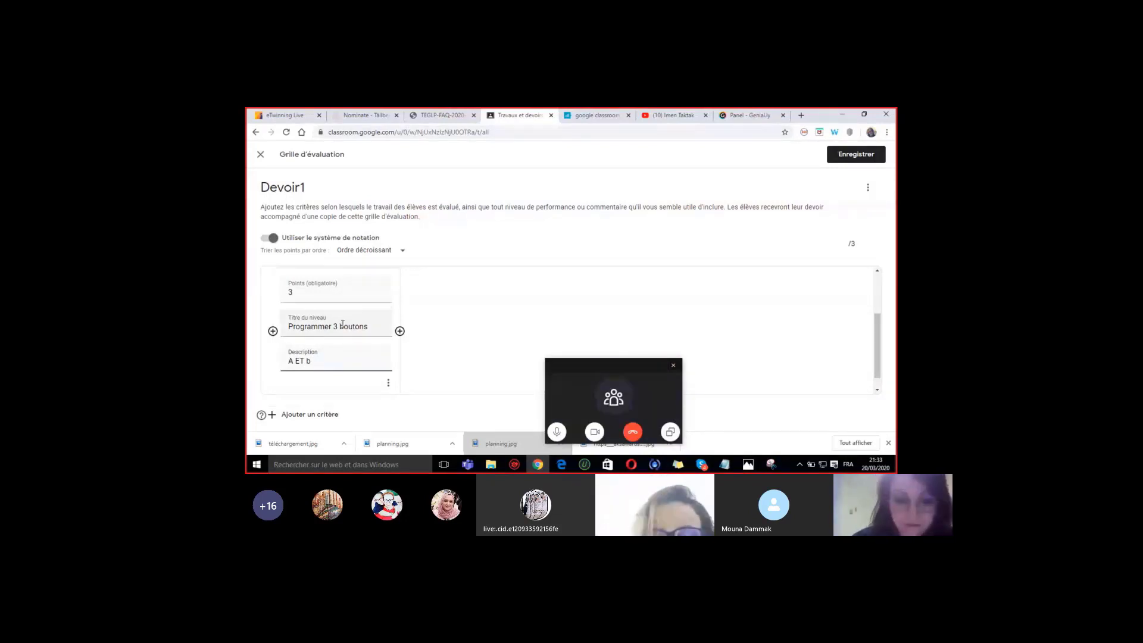
{"action": "left_click_drag", "start_coordinate": [333, 327], "coordinate": [373, 329]}
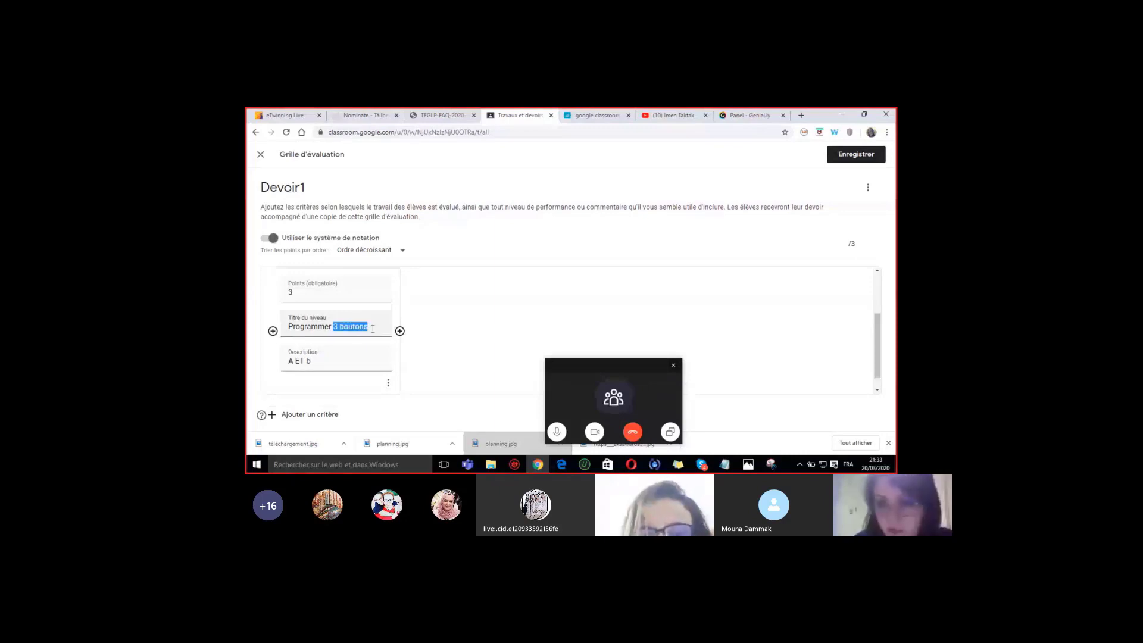
{"action": "type", "text": "2 BOU"}
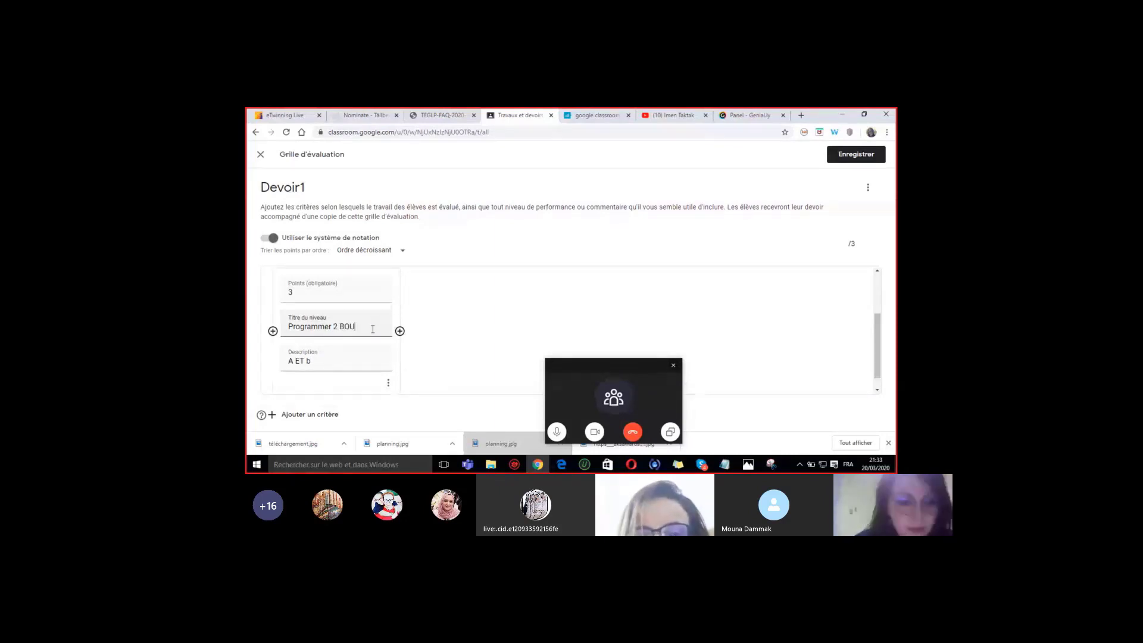
{"action": "type", "text": "TONS"}
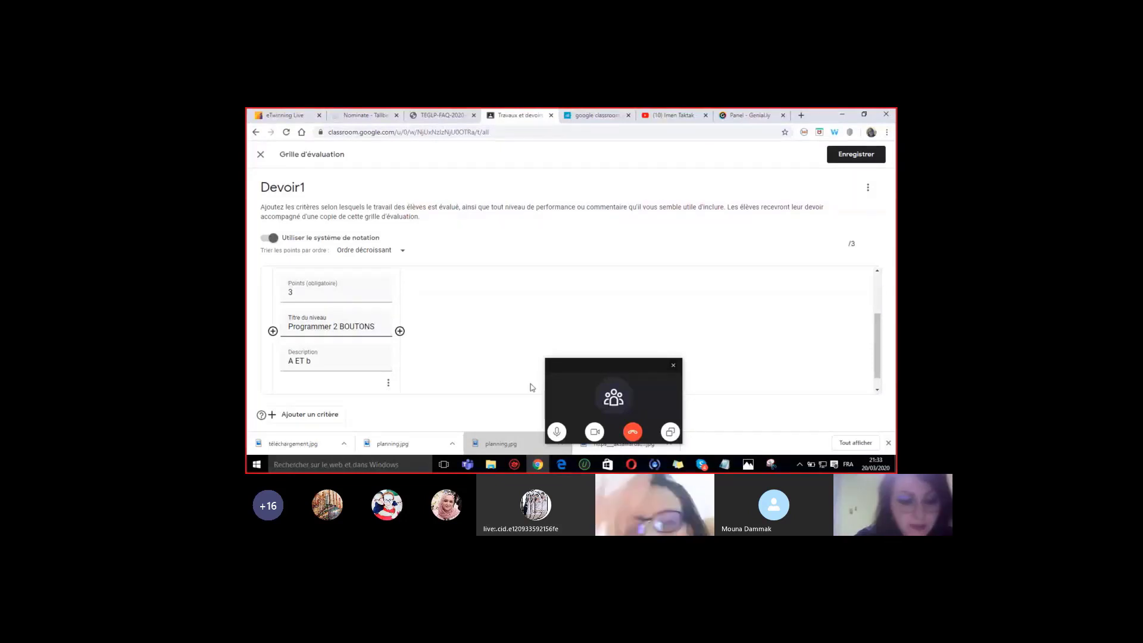
{"action": "left_click", "coordinate": [322, 362]}
{"action": "key", "text": "BackSpace"}
{"action": "type", "text": "B"}
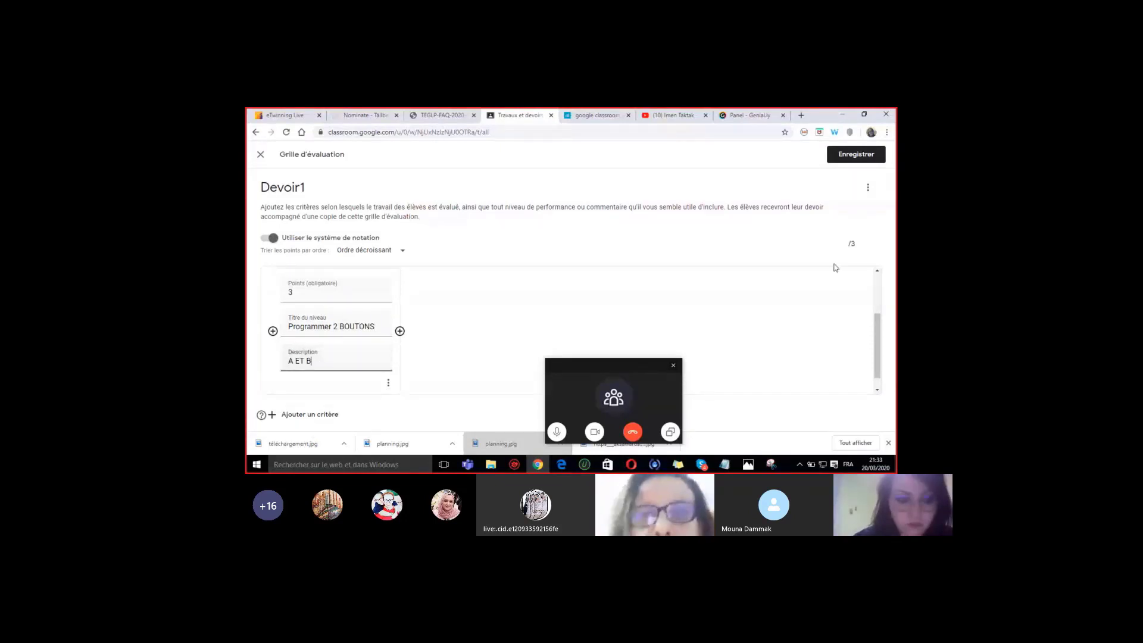
{"action": "left_click_drag", "start_coordinate": [878, 331], "coordinate": [883, 341]}
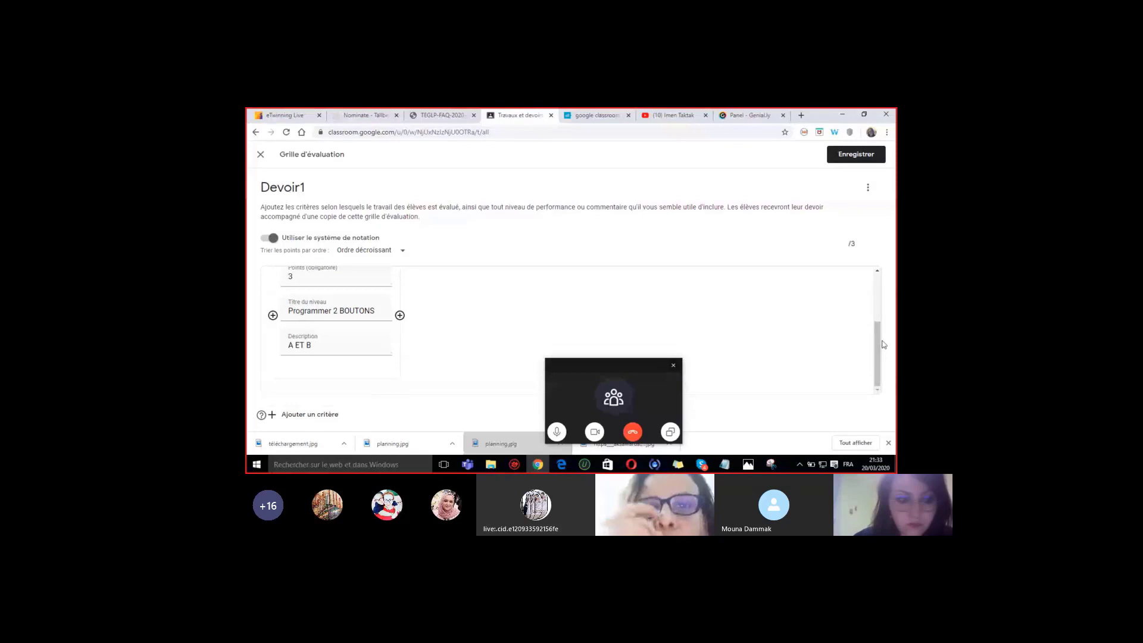
{"action": "left_click", "coordinate": [286, 415]}
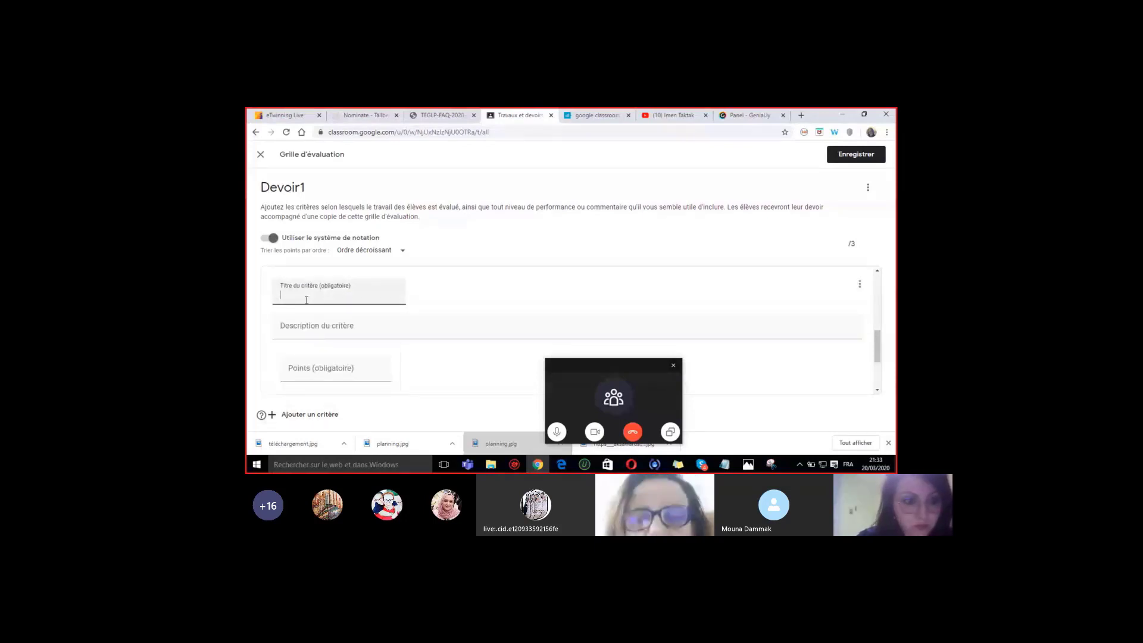
- Name the second criterion 'EXERCICE2', describe it 'CODER TEMPERATURE', and set 3 points
{"action": "type", "text": "eXERCICE2"}
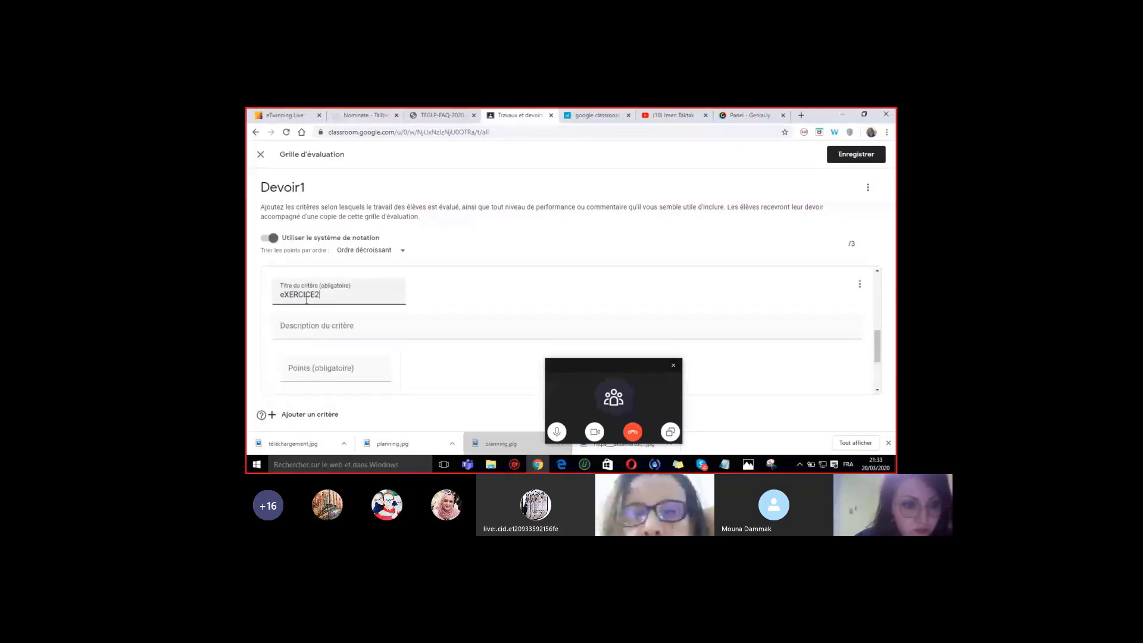
{"action": "key", "text": "Tab"}
{"action": "left_click", "coordinate": [290, 296]}
{"action": "key", "text": "BackSpace"}
{"action": "key", "text": "BackSpace"}
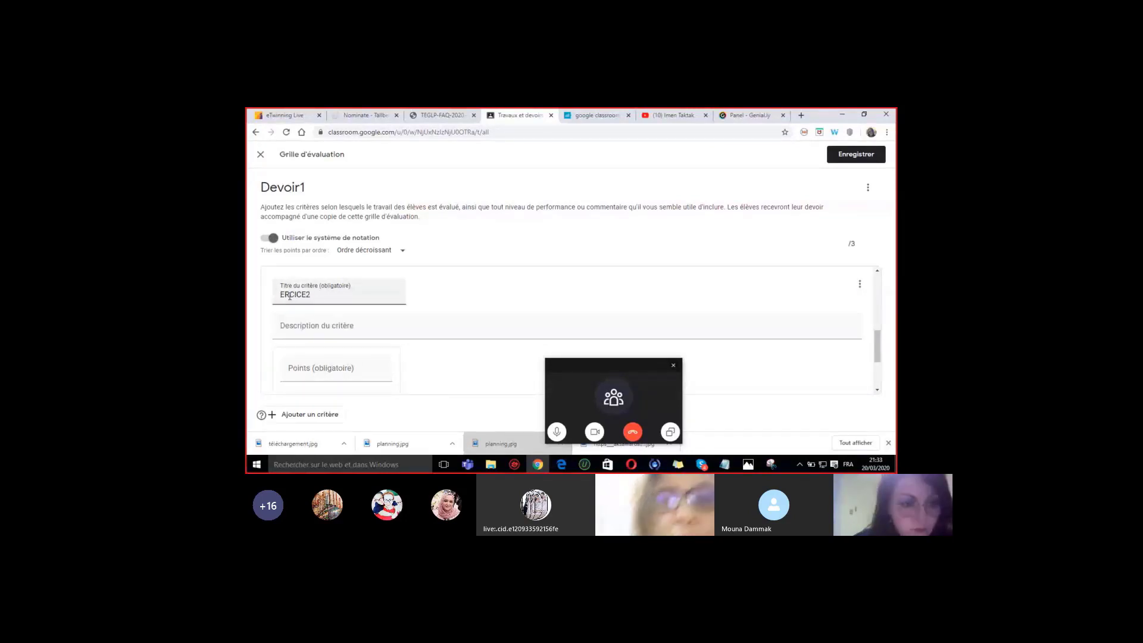
{"action": "type", "text": "EX"}
{"action": "left_click", "coordinate": [301, 329]}
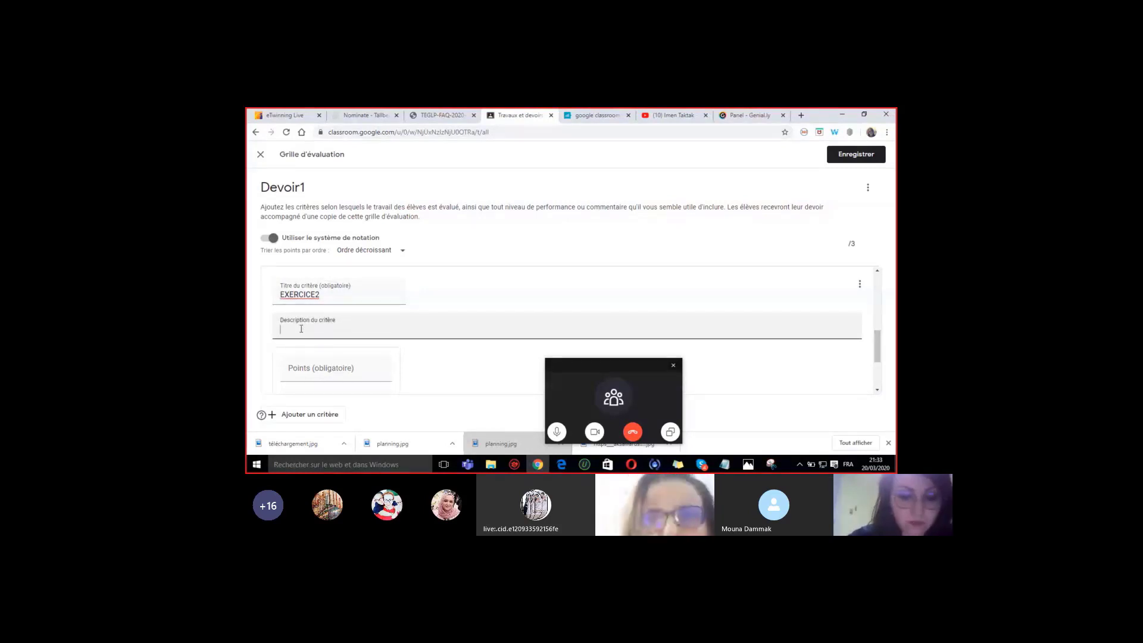
{"action": "type", "text": "CODER TE"}
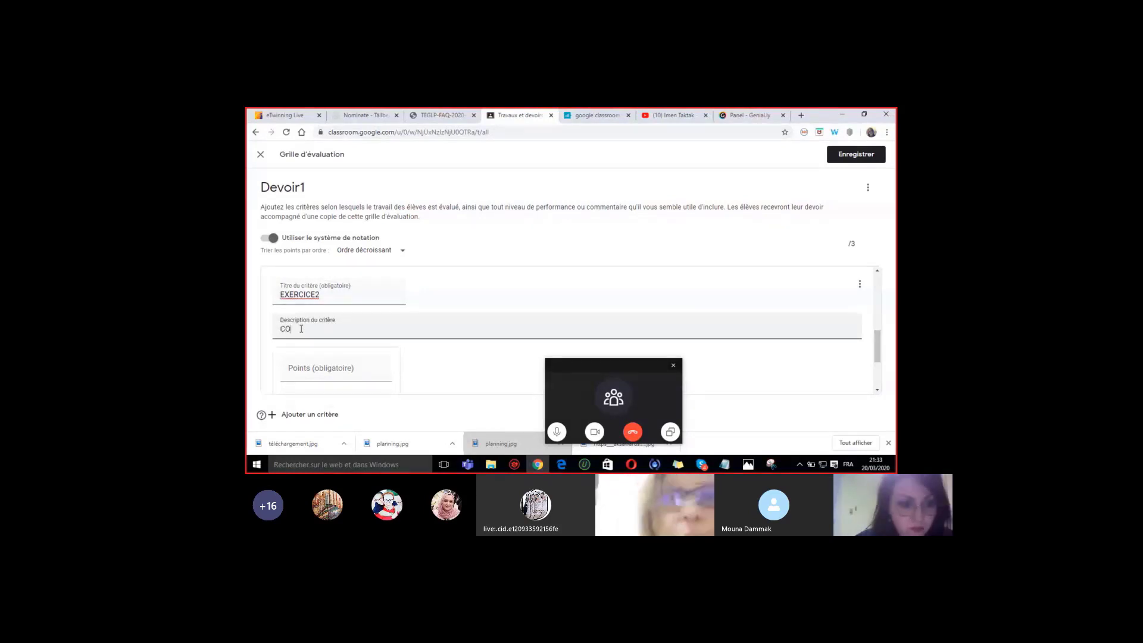
{"action": "type", "text": "MPERATURE"}
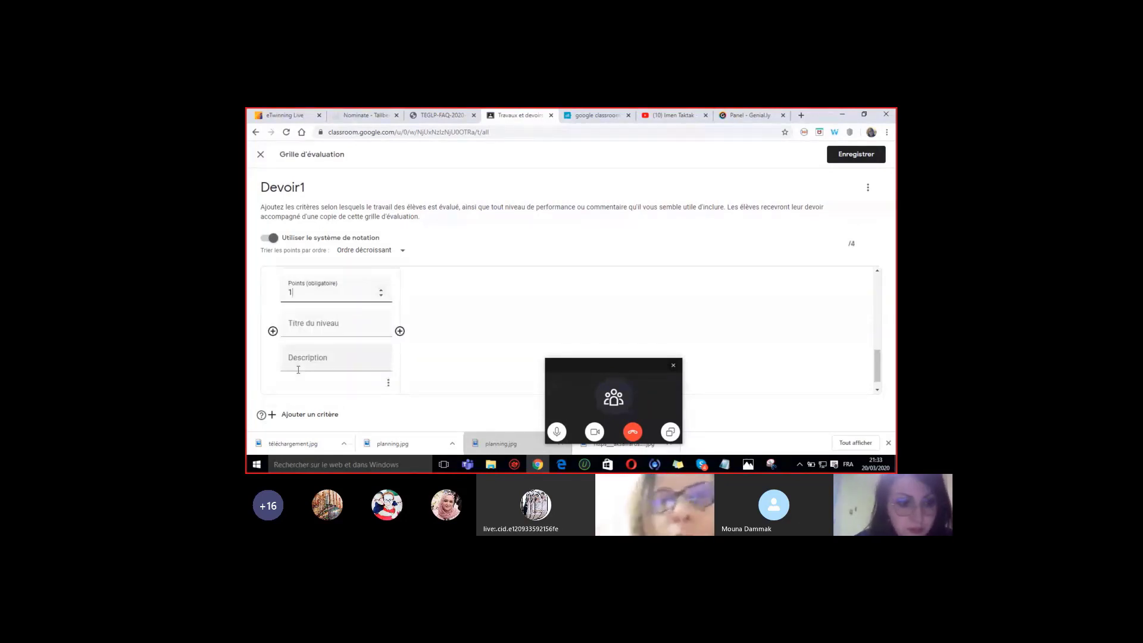
{"action": "key", "text": "BackSpace"}
{"action": "type", "text": "3"}
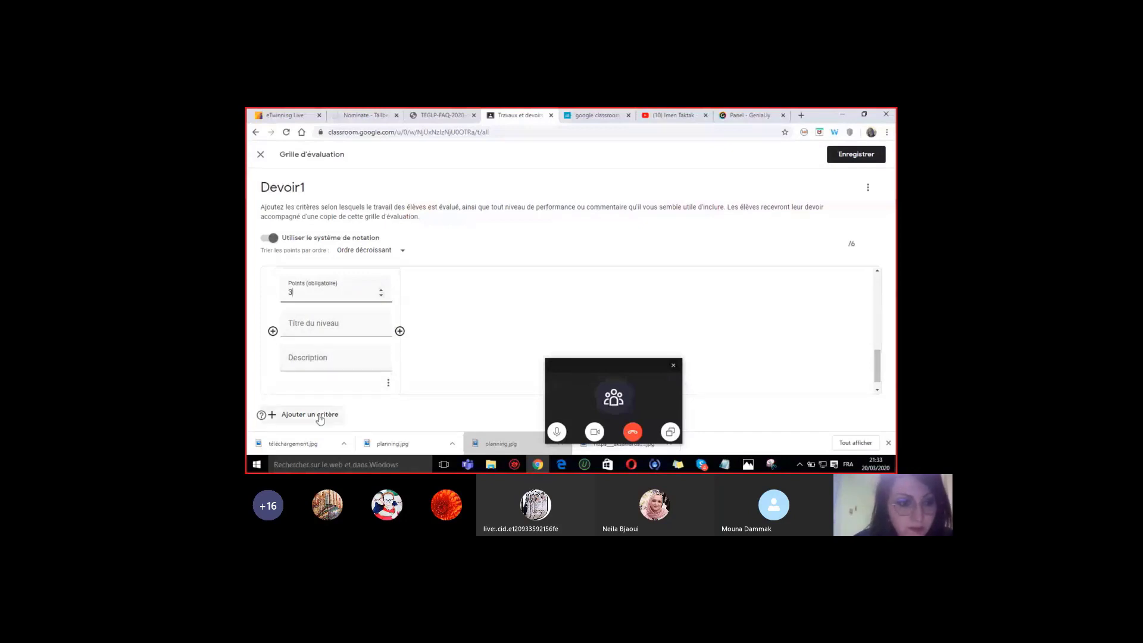
- Add a third rubric criterion titled EXERCICE3 with the description PODOMETRE
{"action": "left_click", "coordinate": [320, 418]}
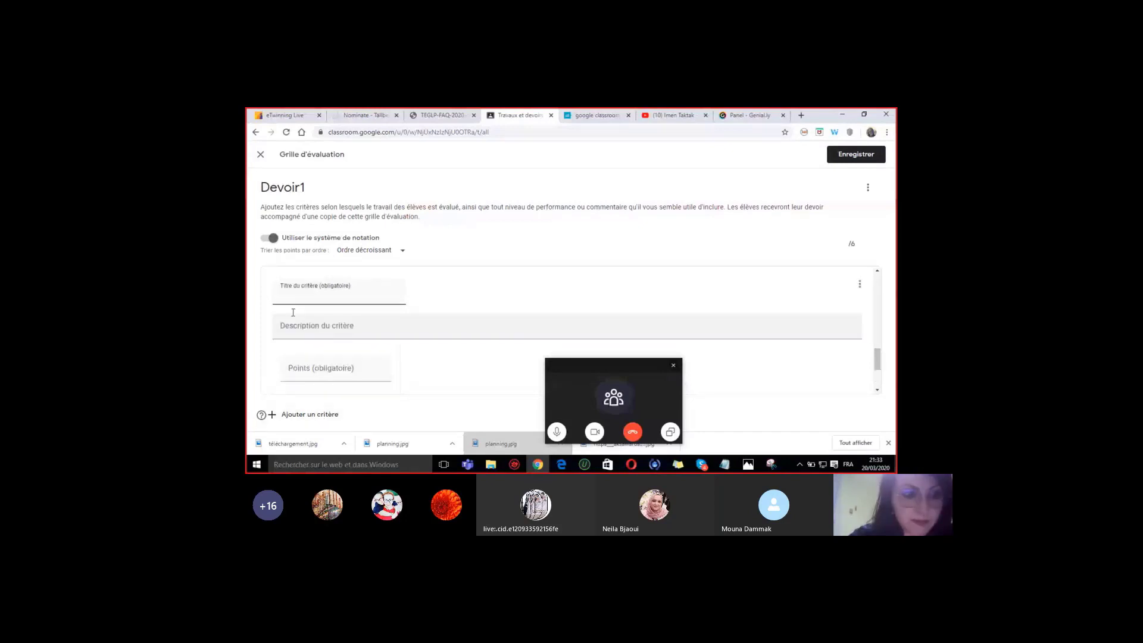
{"action": "type", "text": "EXERCICE3"}
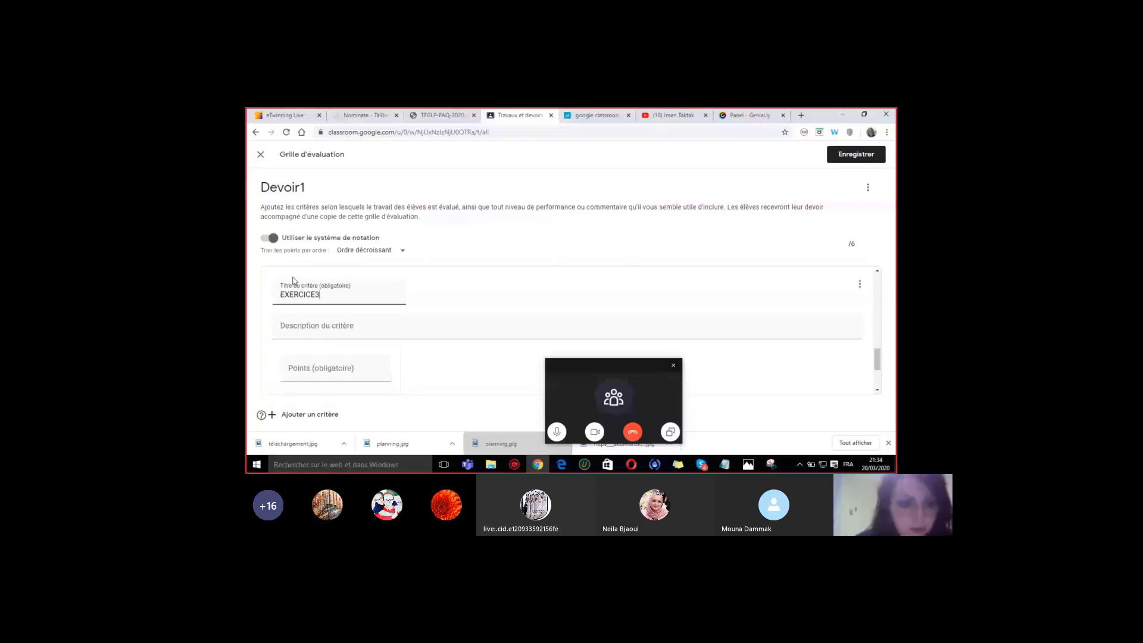
{"action": "left_click", "coordinate": [319, 328]}
{"action": "type", "text": "PODOMETRE"}
- Give the EXERCICE3 level 3 points, bringing the rubric total to 9
{"action": "left_click", "coordinate": [311, 376]}
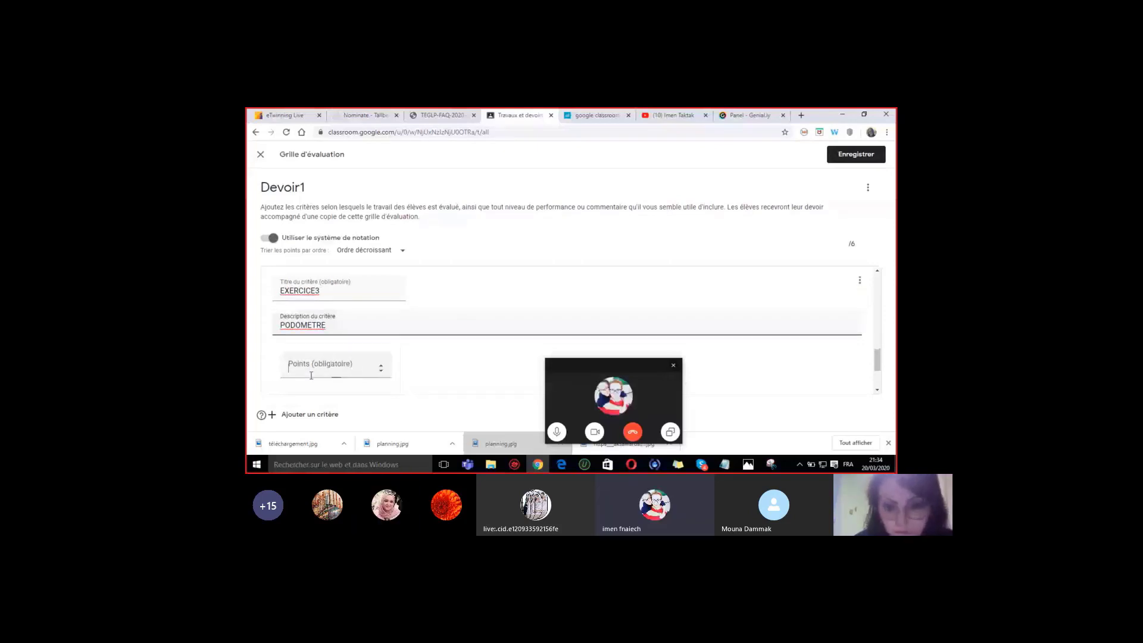
{"action": "type", "text": "3"}
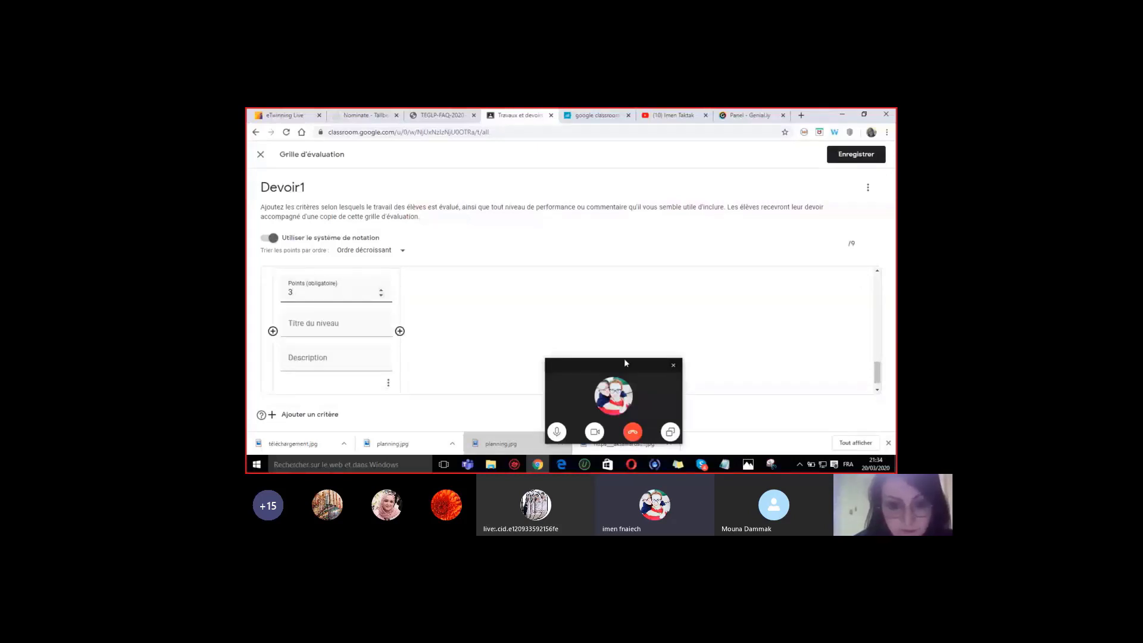
{"action": "left_click_drag", "start_coordinate": [624, 363], "coordinate": [782, 351]}
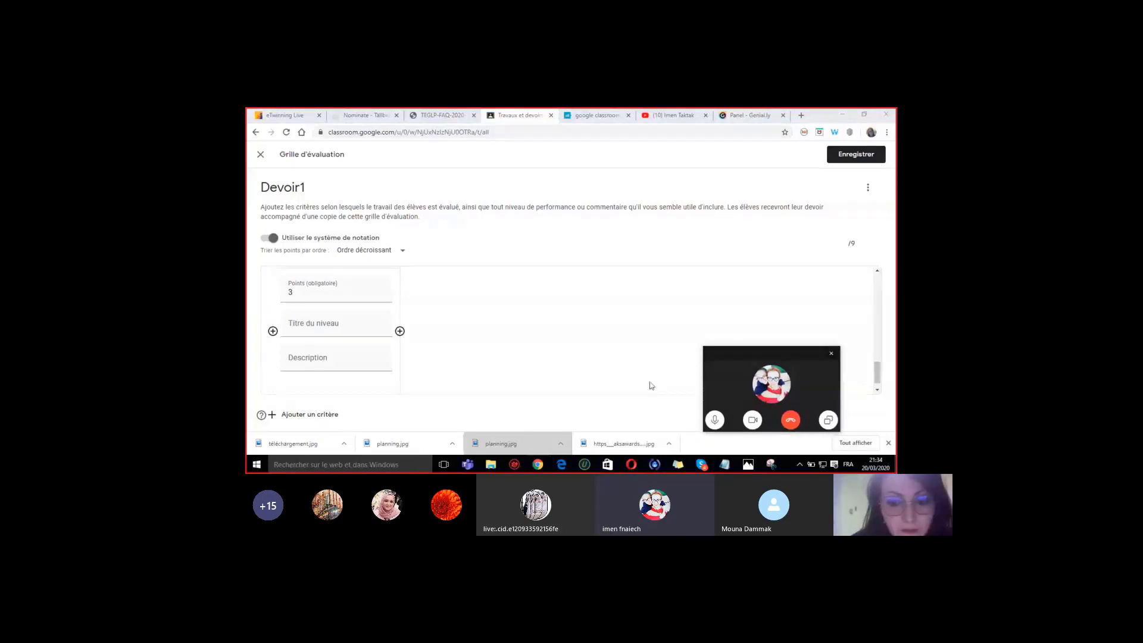
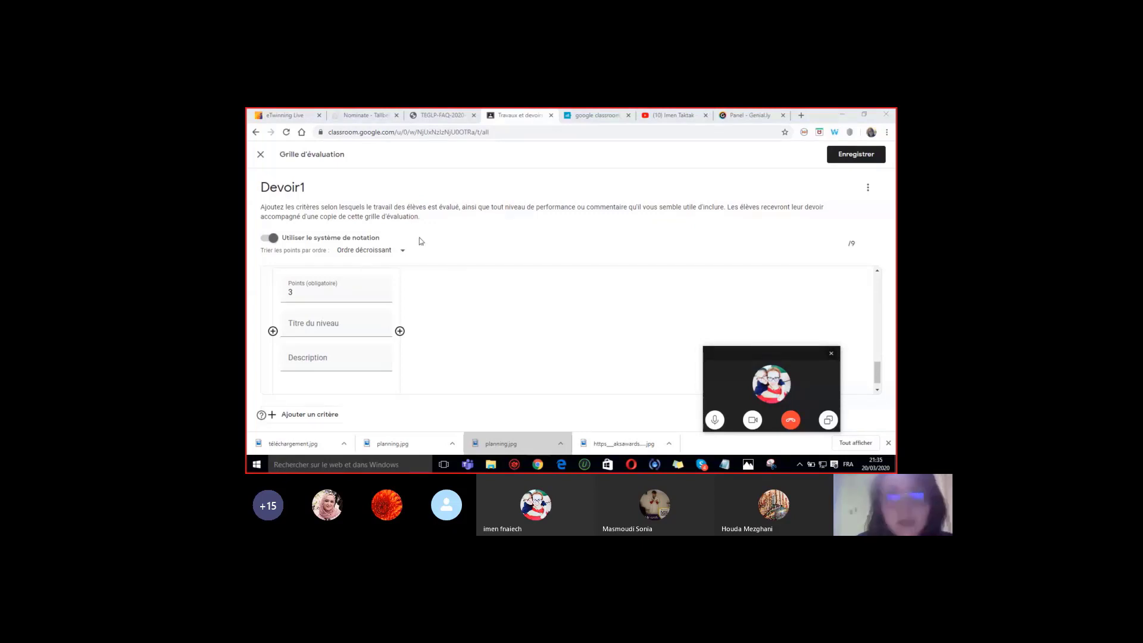
- Save the three-criterion rubric for Devoir1 so the assignment totals 9 points
{"action": "left_click", "coordinate": [846, 157]}
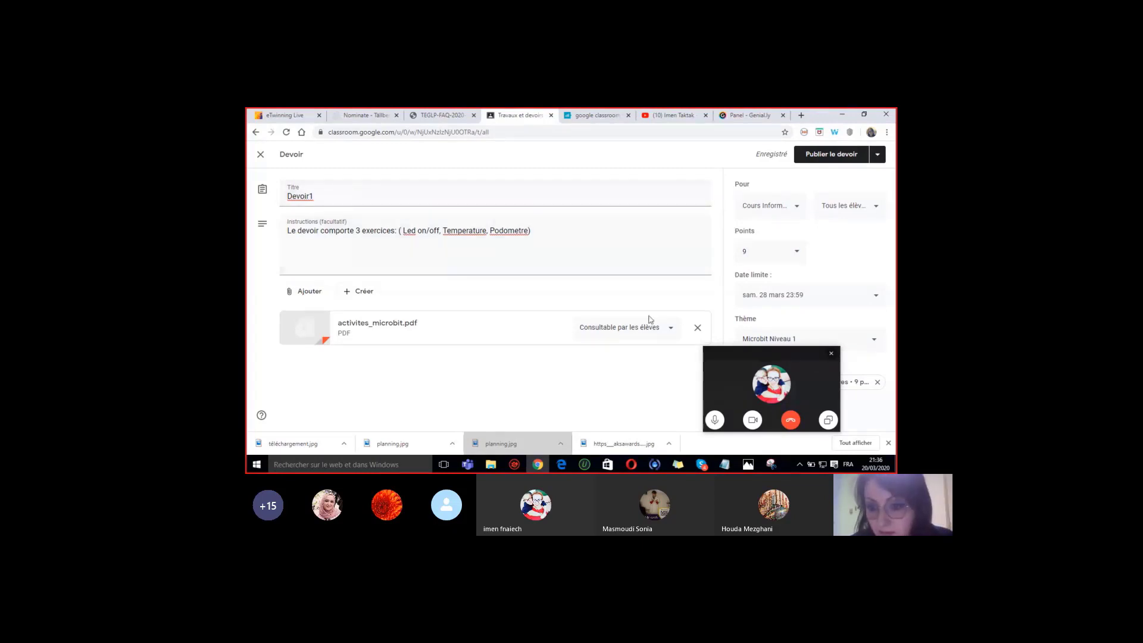
- Keep activites_microbit.pdf set to 'Consultable par les élèves' (view-only for students)
{"action": "left_click_drag", "start_coordinate": [784, 351], "coordinate": [658, 346]}
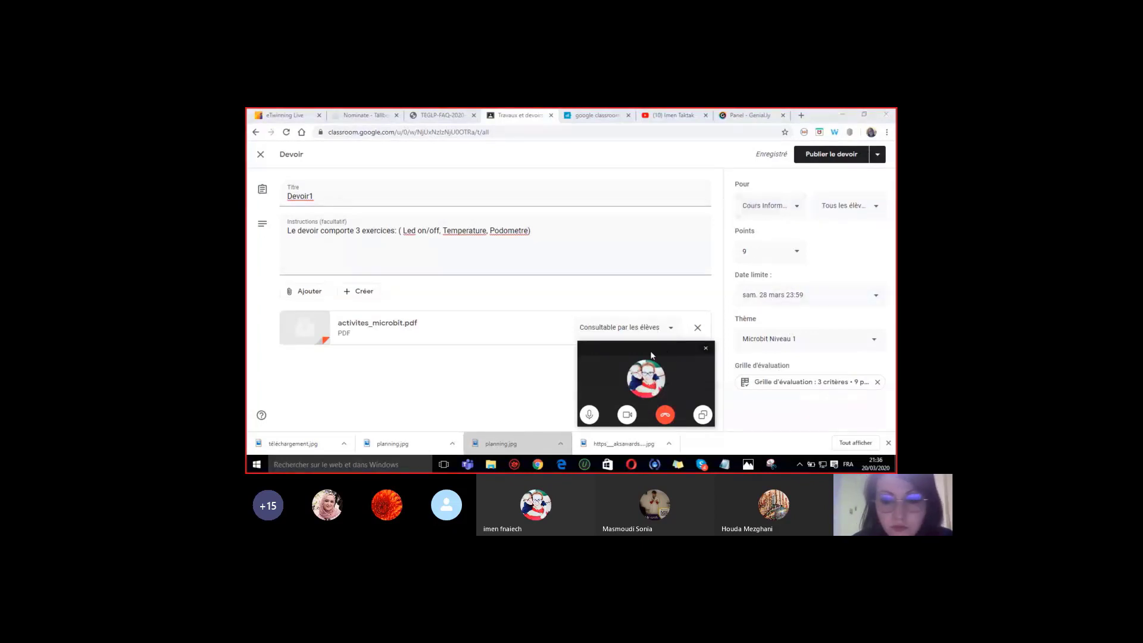
{"action": "left_click_drag", "start_coordinate": [649, 348], "coordinate": [805, 331]}
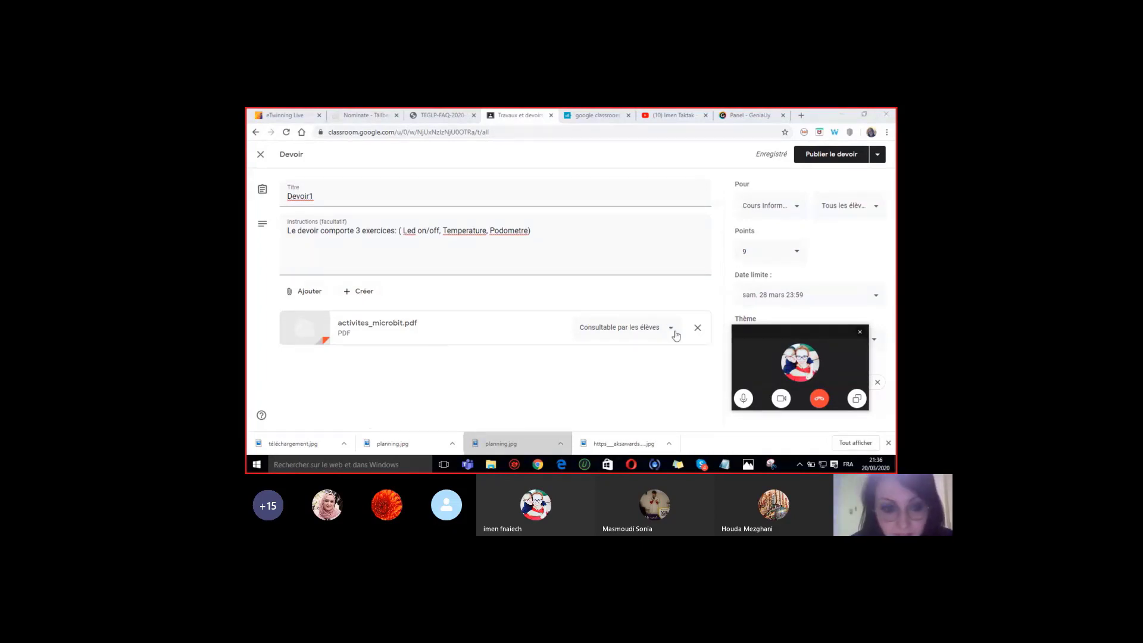
{"action": "left_click", "coordinate": [675, 333]}
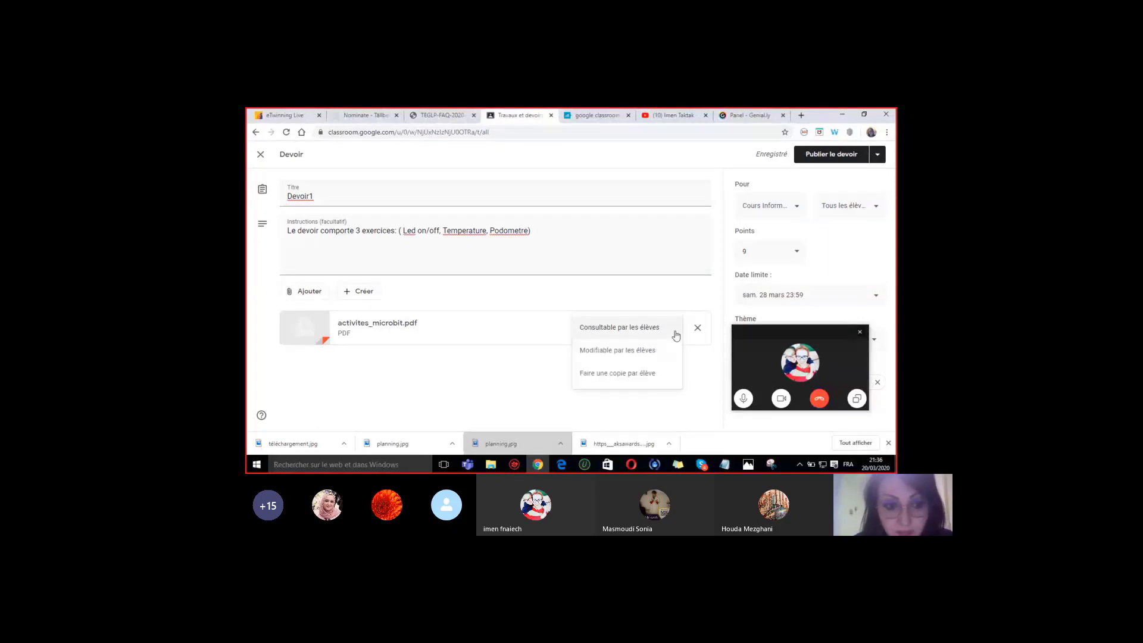
{"action": "left_click", "coordinate": [530, 365]}
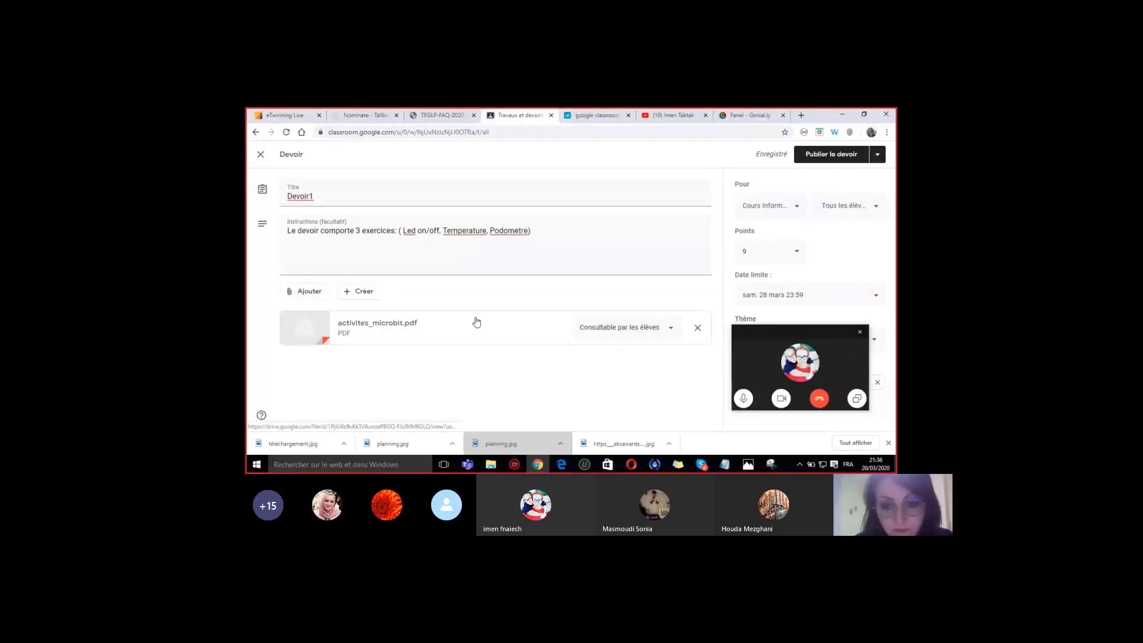
{"action": "left_click", "coordinate": [672, 331]}
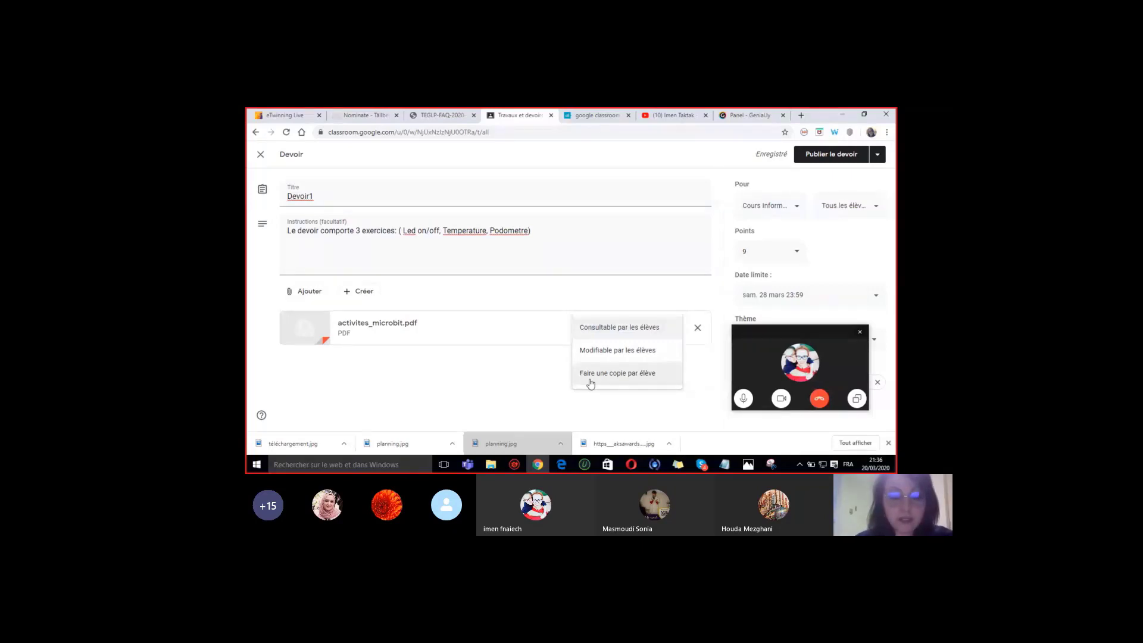
{"action": "left_click", "coordinate": [626, 337]}
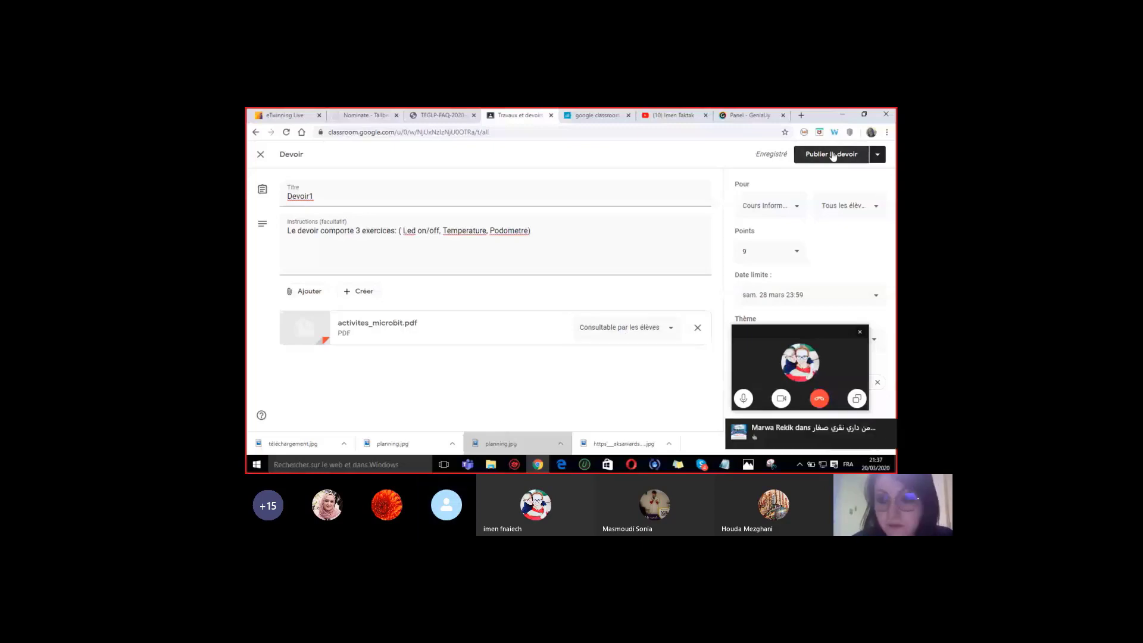
- Publish Devoir1 and confirm it's listed under Microbit Niveau 1, due 28 mars 23:59
{"action": "left_click", "coordinate": [834, 155]}
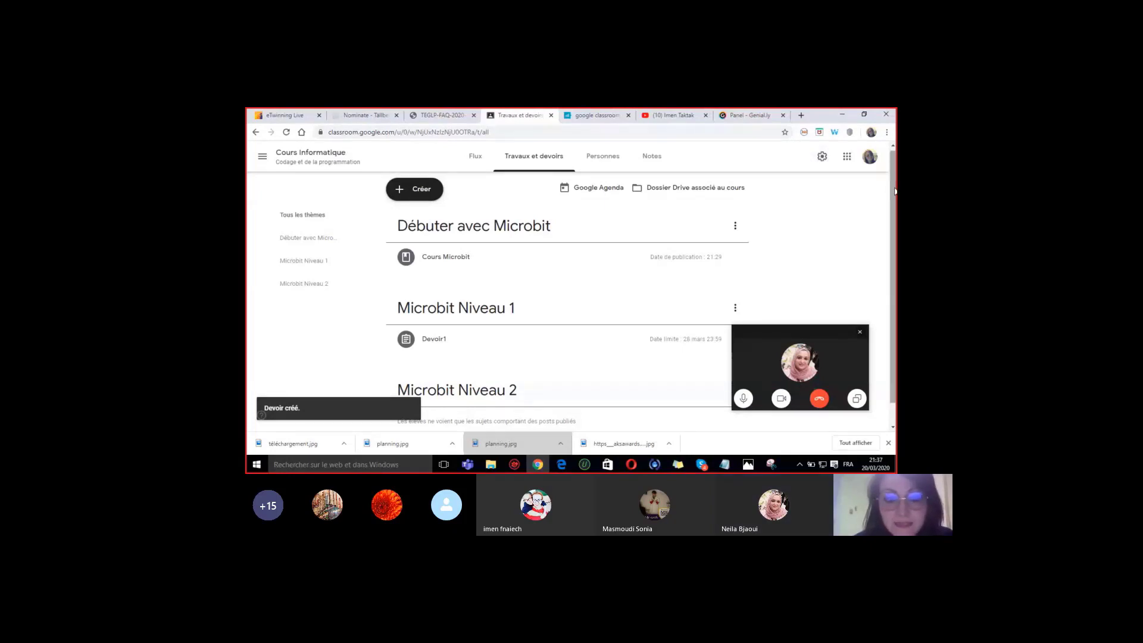
{"action": "scroll", "coordinate": [895, 191], "scroll_direction": "down", "scroll_amount": 1}
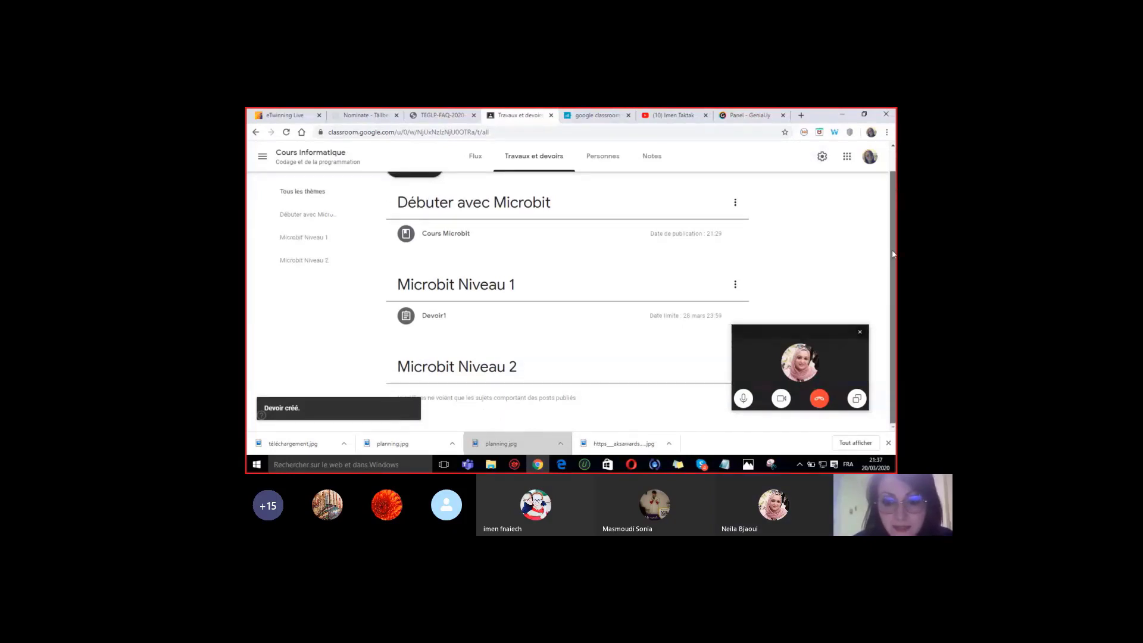
{"action": "left_click_drag", "start_coordinate": [748, 354], "coordinate": [788, 354]}
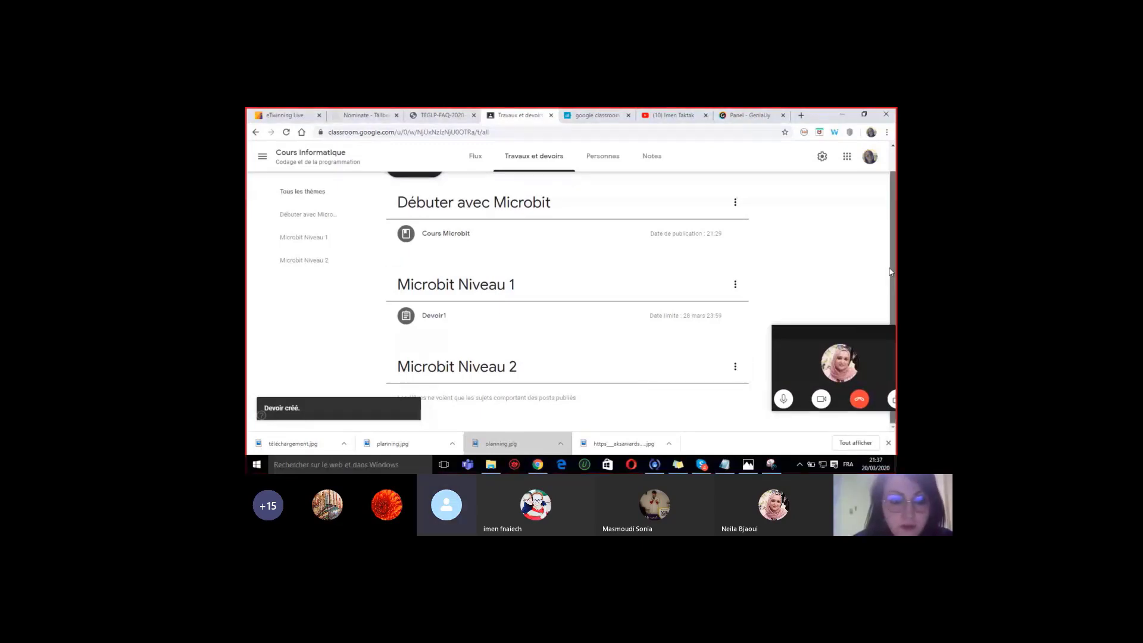
{"action": "scroll", "coordinate": [886, 225], "scroll_direction": "up", "scroll_amount": 1}
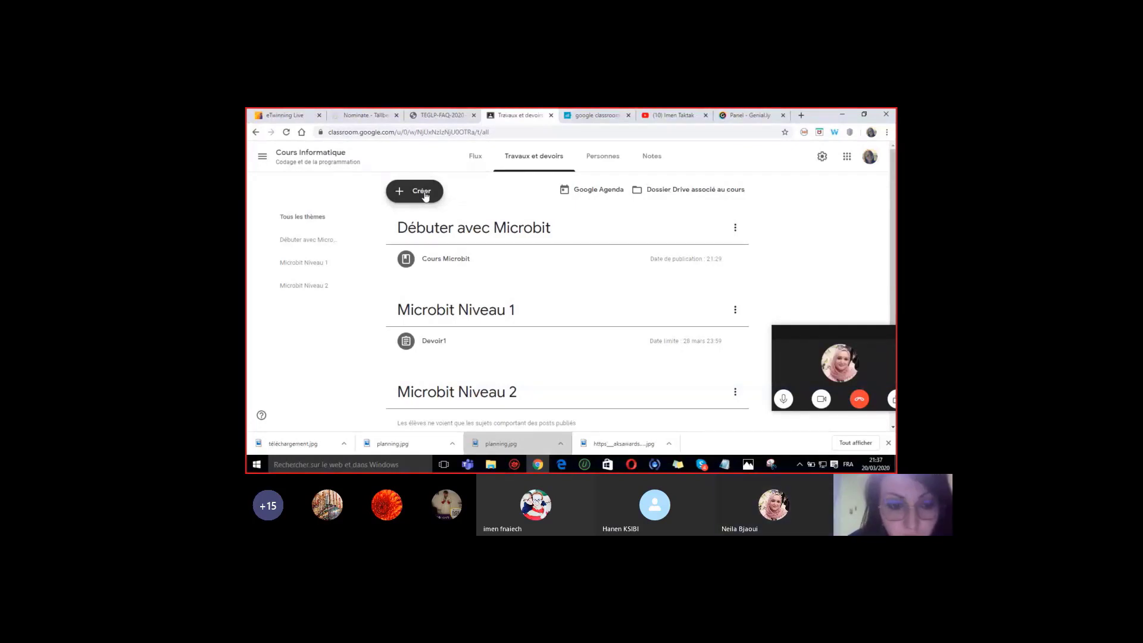
{"action": "left_click", "coordinate": [425, 195]}
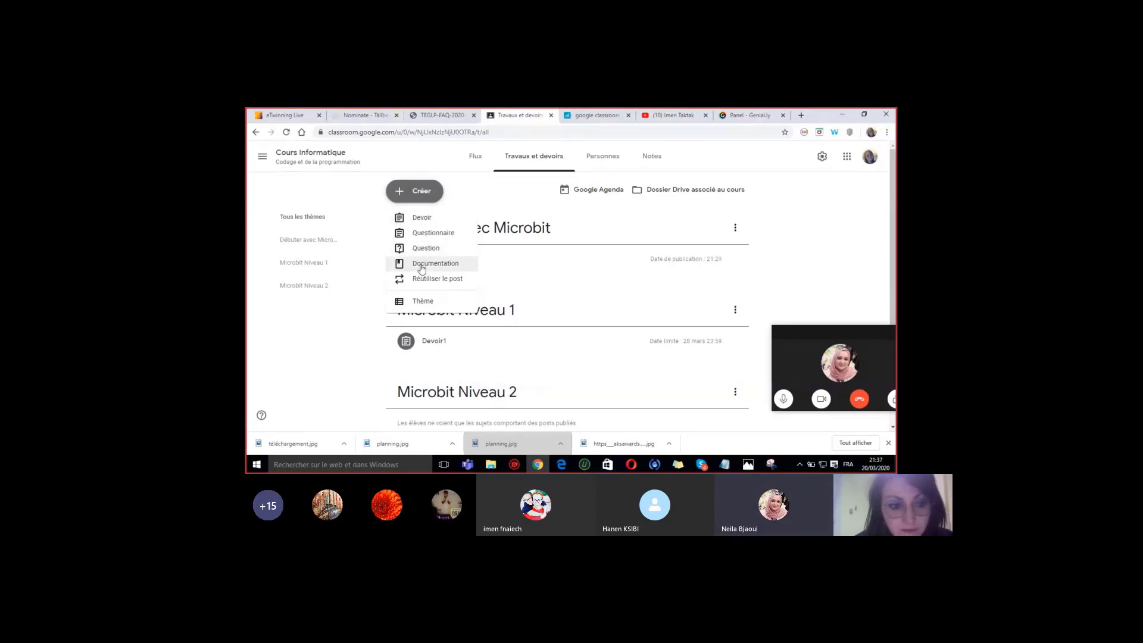
{"action": "left_click", "coordinate": [422, 269]}
{"action": "left_click", "coordinate": [303, 292]}
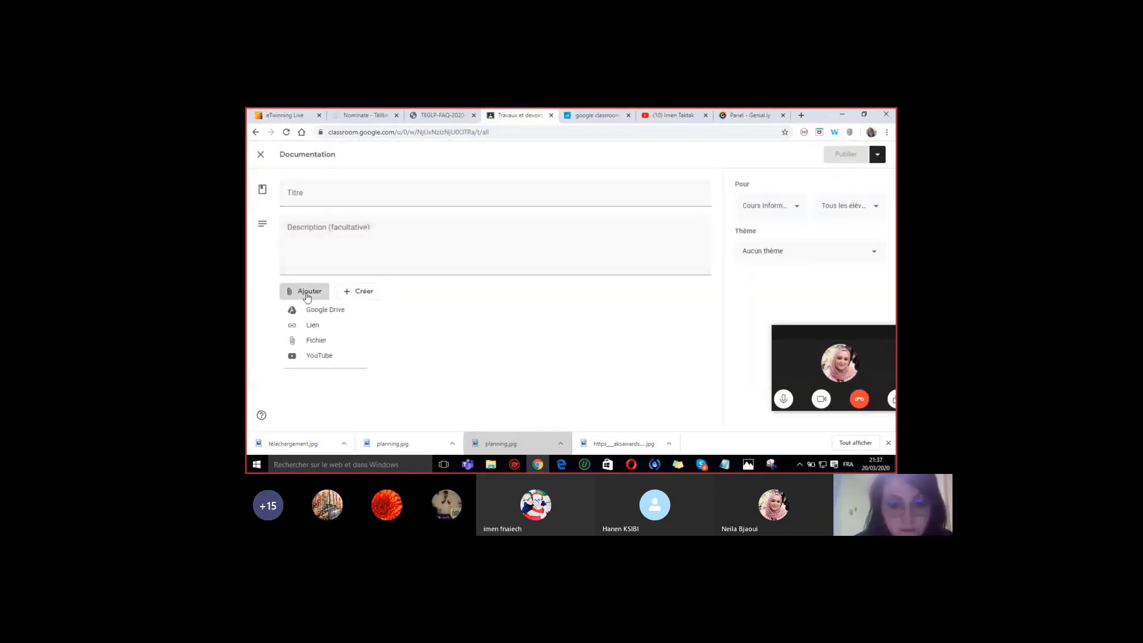
{"action": "left_click", "coordinate": [324, 348]}
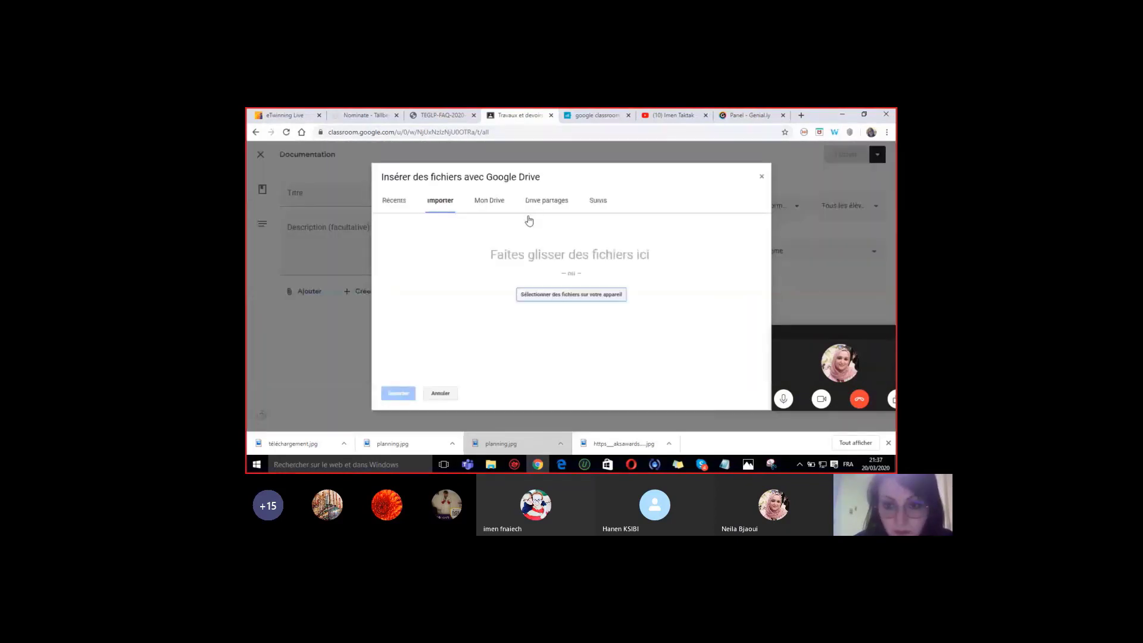
{"action": "left_click", "coordinate": [574, 295]}
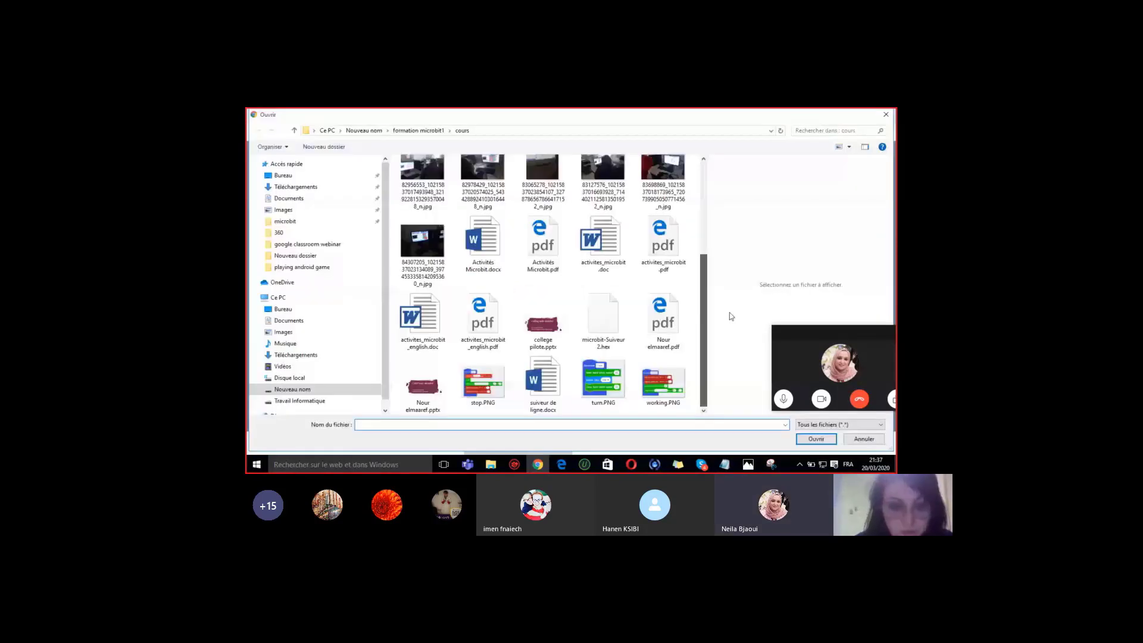
{"action": "double_click", "coordinate": [542, 324]}
{"action": "left_click", "coordinate": [397, 397]}
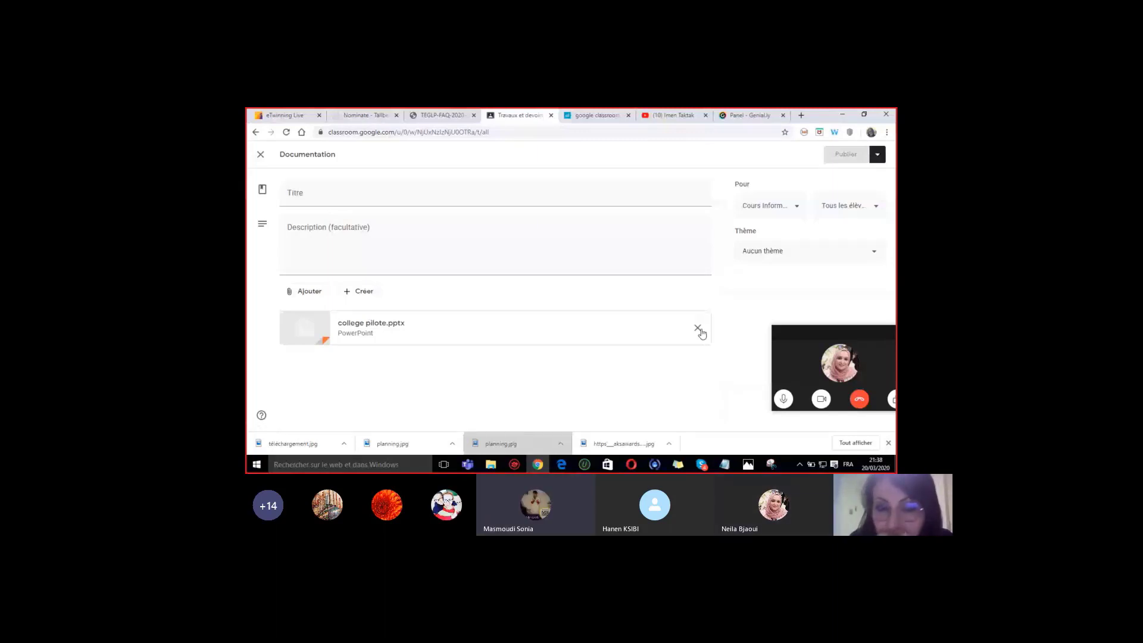
{"action": "left_click", "coordinate": [260, 155]}
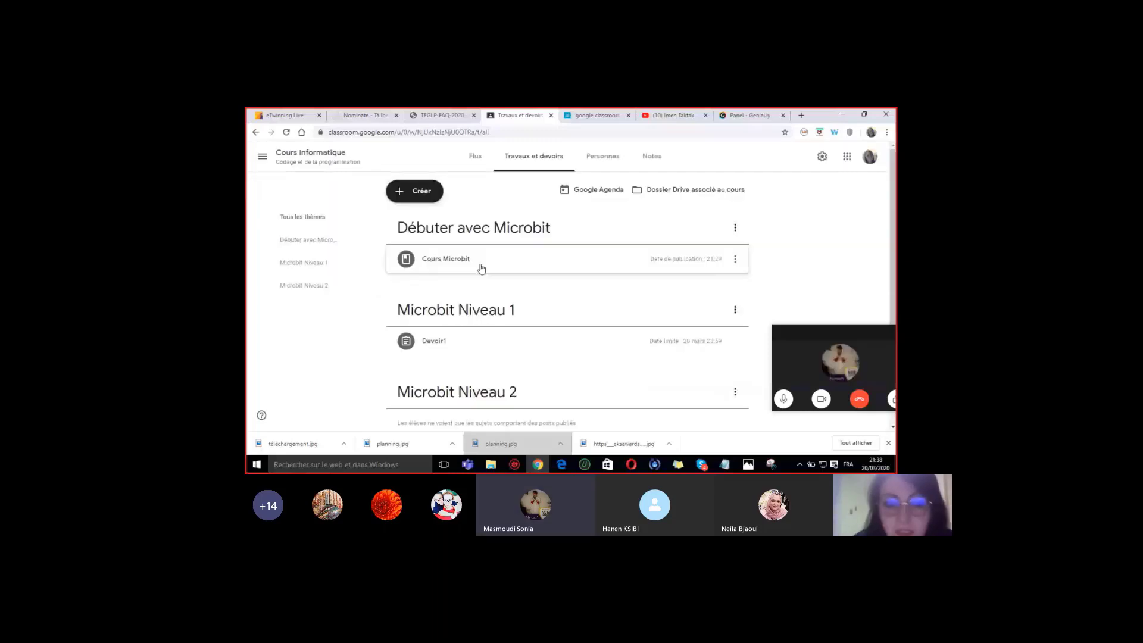
{"action": "left_click", "coordinate": [426, 192]}
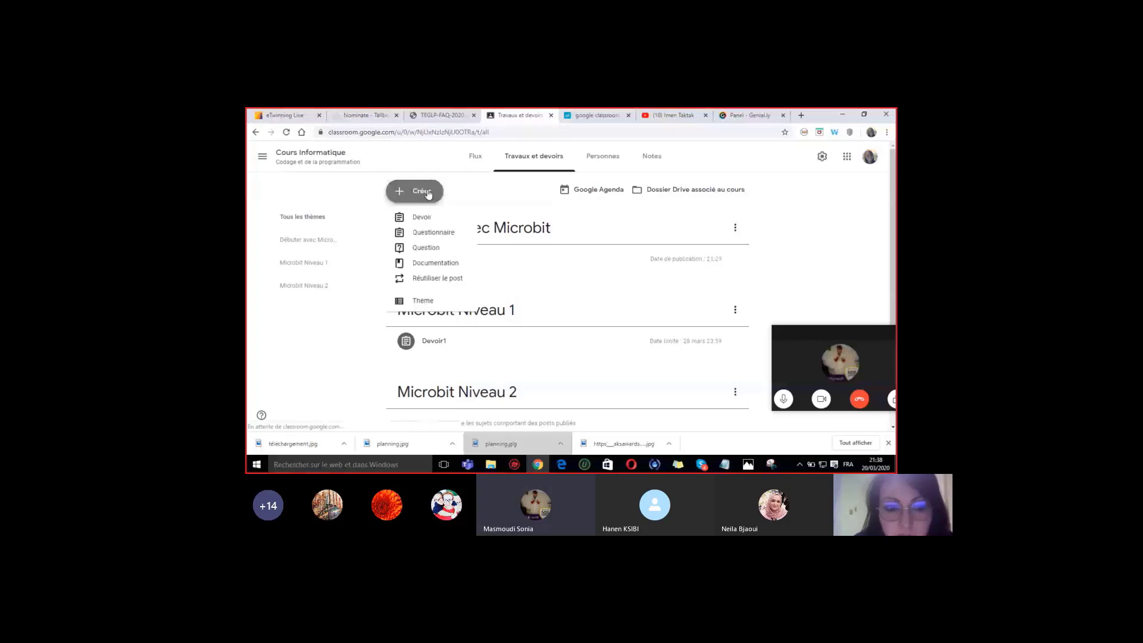
- Discard an empty Documentation post and bring up the Créer post-type menu
{"action": "left_click", "coordinate": [435, 263]}
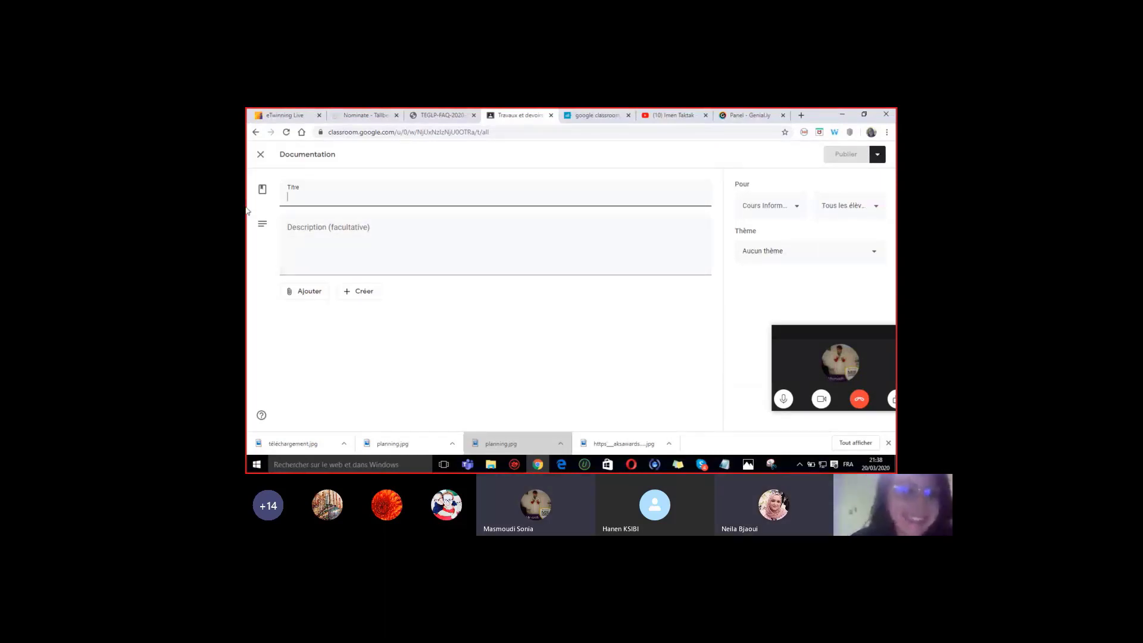
{"action": "left_click", "coordinate": [262, 157]}
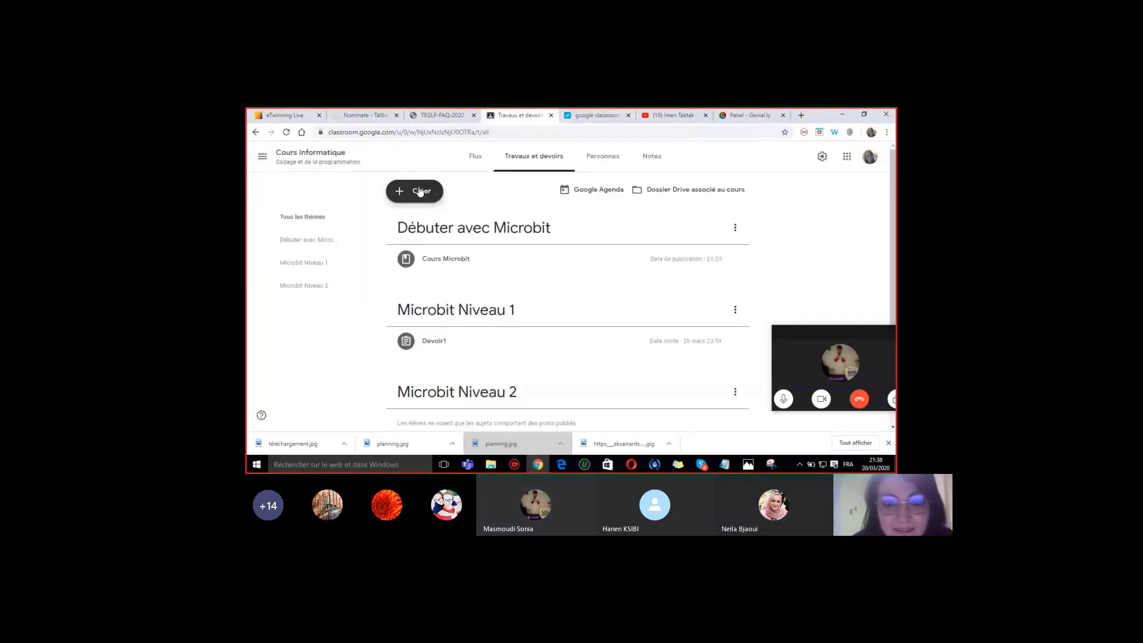
{"action": "left_click", "coordinate": [421, 191]}
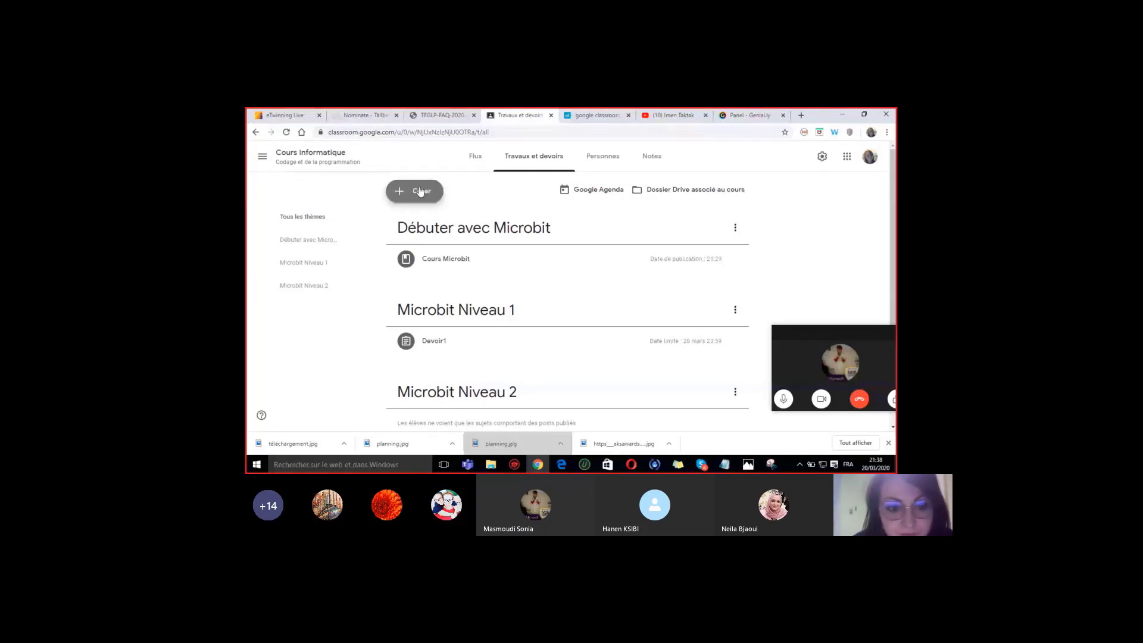
{"action": "left_click", "coordinate": [420, 191]}
- Start a new quiz assignment with a Blank Quiz form and title it 'Quiz1'
{"action": "left_click", "coordinate": [424, 237]}
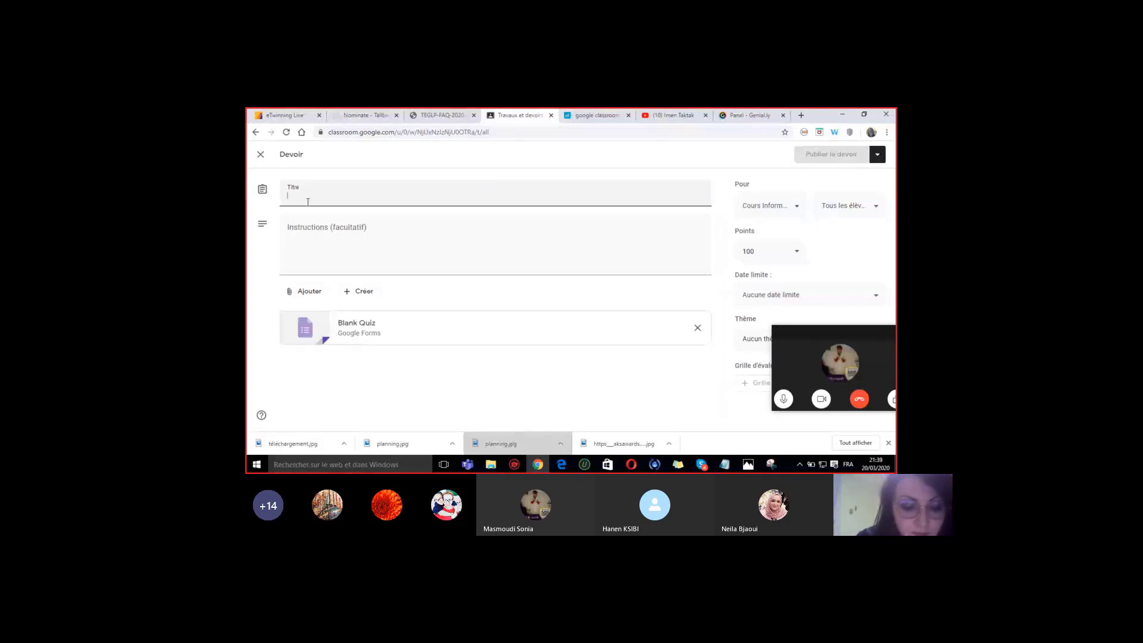
{"action": "type", "text": "qUIZ1"}
{"action": "key", "text": "BackSpace"}
{"action": "key", "text": "BackSpace"}
{"action": "key", "text": "BackSpace"}
{"action": "key", "text": "BackSpace"}
{"action": "key", "text": "BackSpace"}
{"action": "type", "text": "quiz1"}
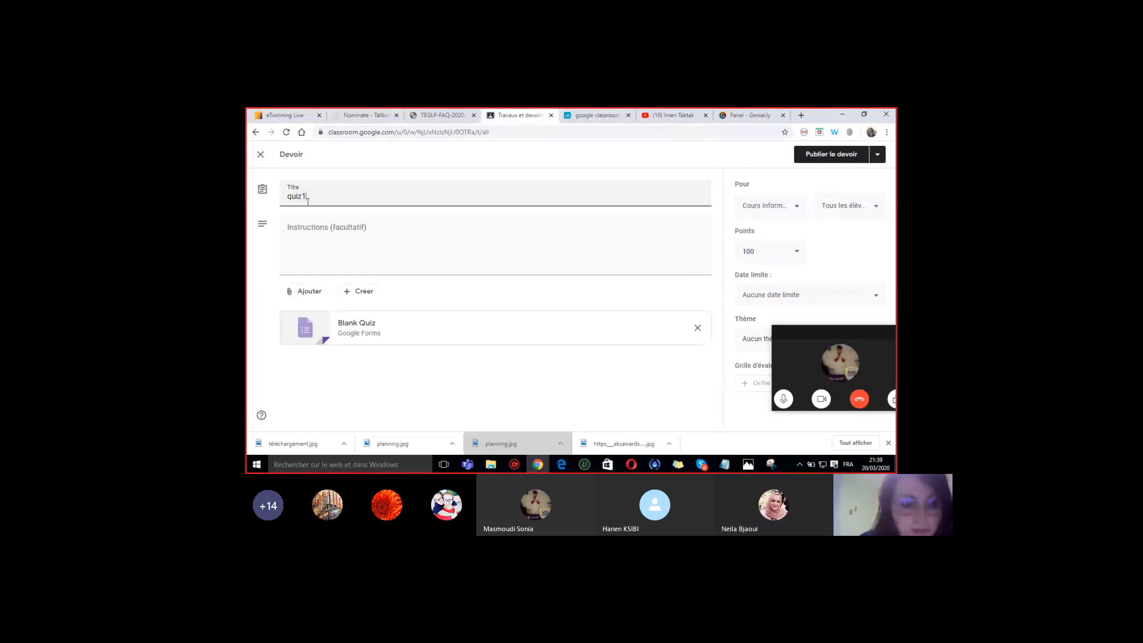
{"action": "left_click", "coordinate": [325, 237]}
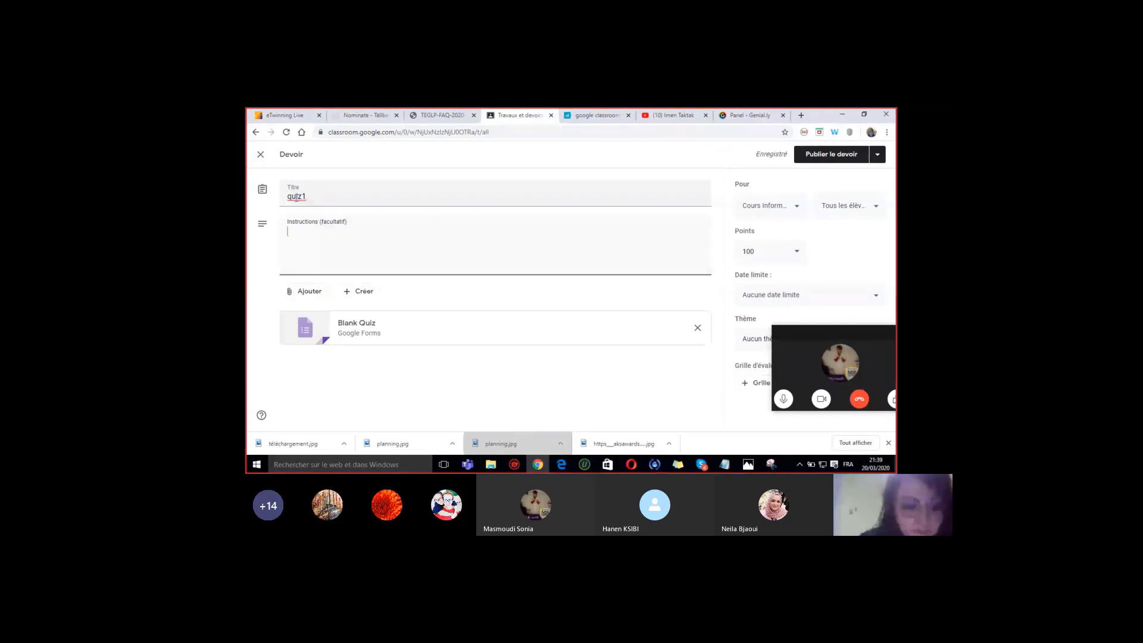
{"action": "double_click", "coordinate": [296, 196]}
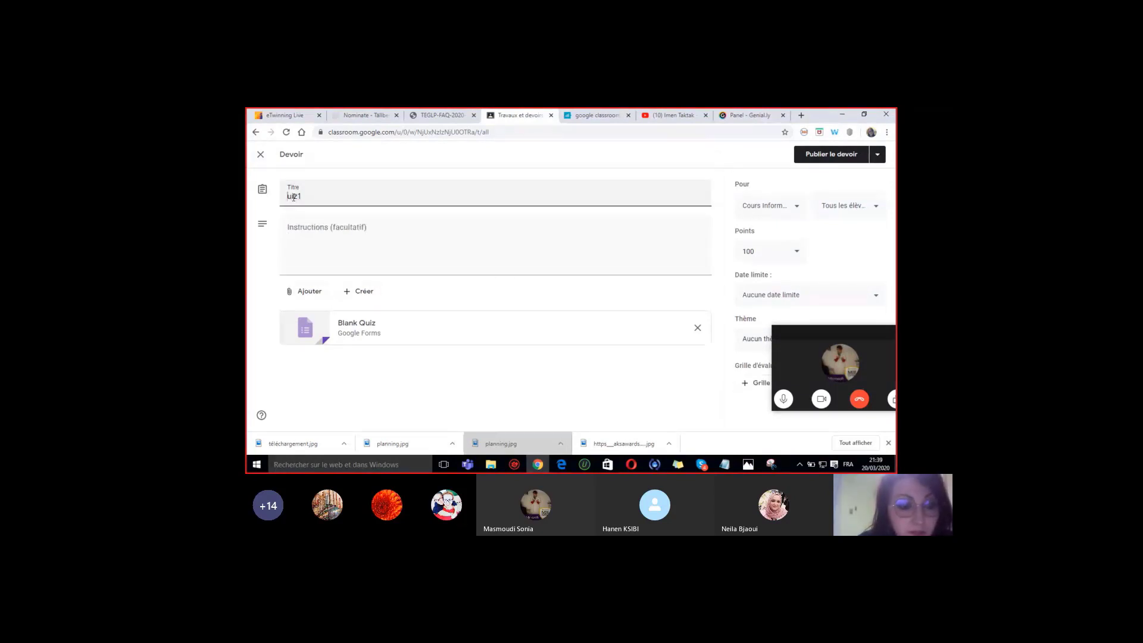
{"action": "type", "text": "Quiz1"}
{"action": "left_click", "coordinate": [308, 292]}
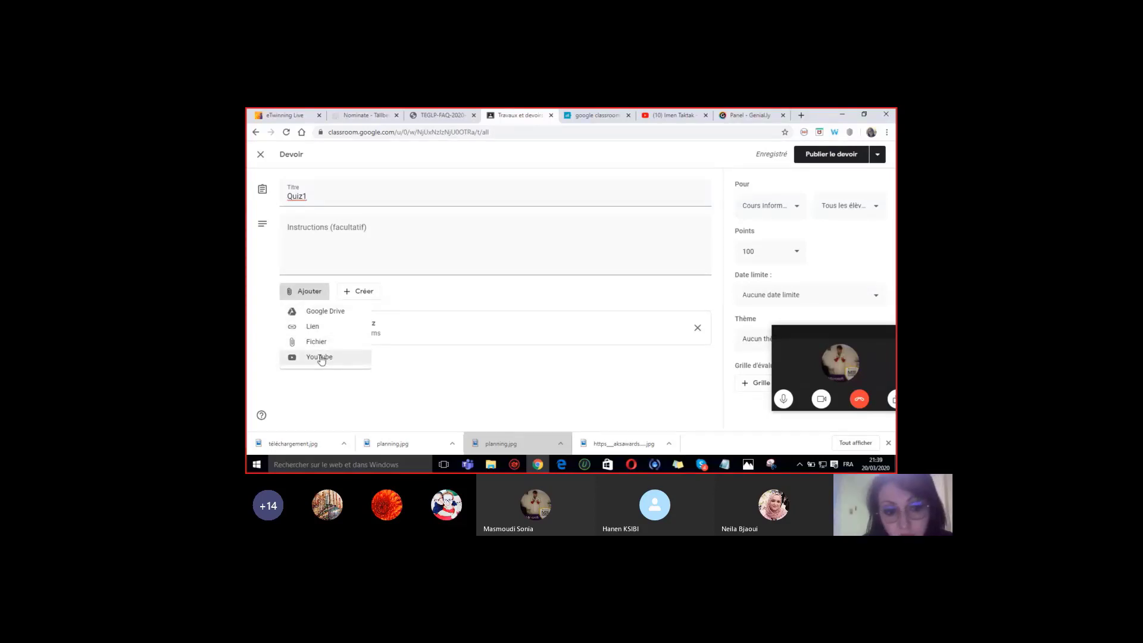
- Open the attached Blank Quiz form and rename it 'Quiz sur microbit'
{"action": "left_click", "coordinate": [501, 335]}
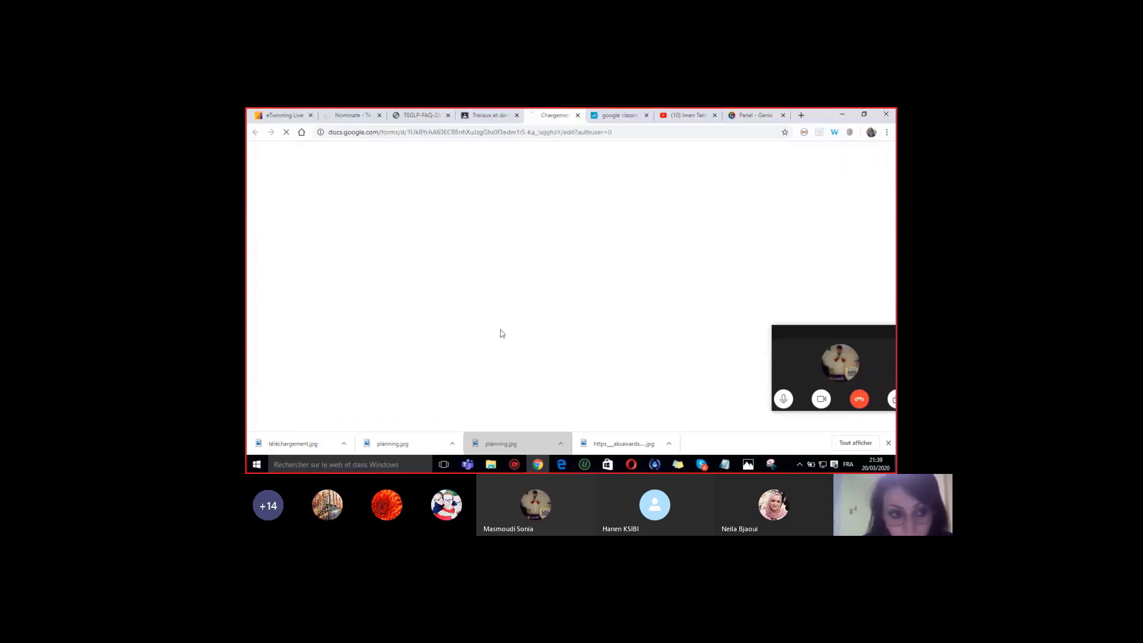
{"action": "left_click", "coordinate": [581, 115]}
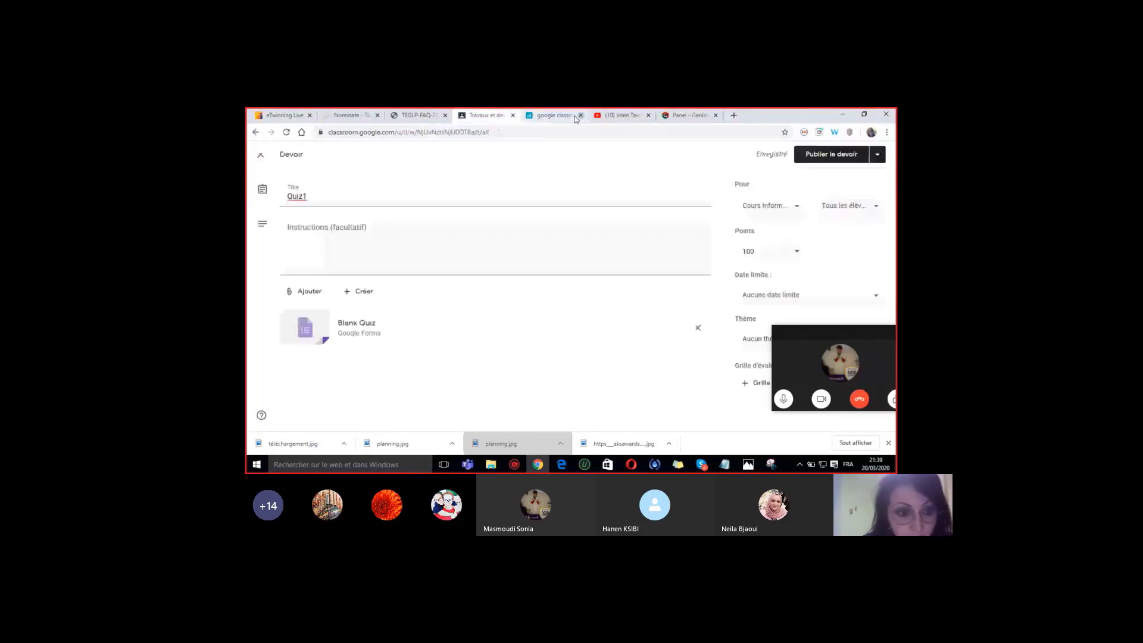
{"action": "left_click", "coordinate": [348, 337]}
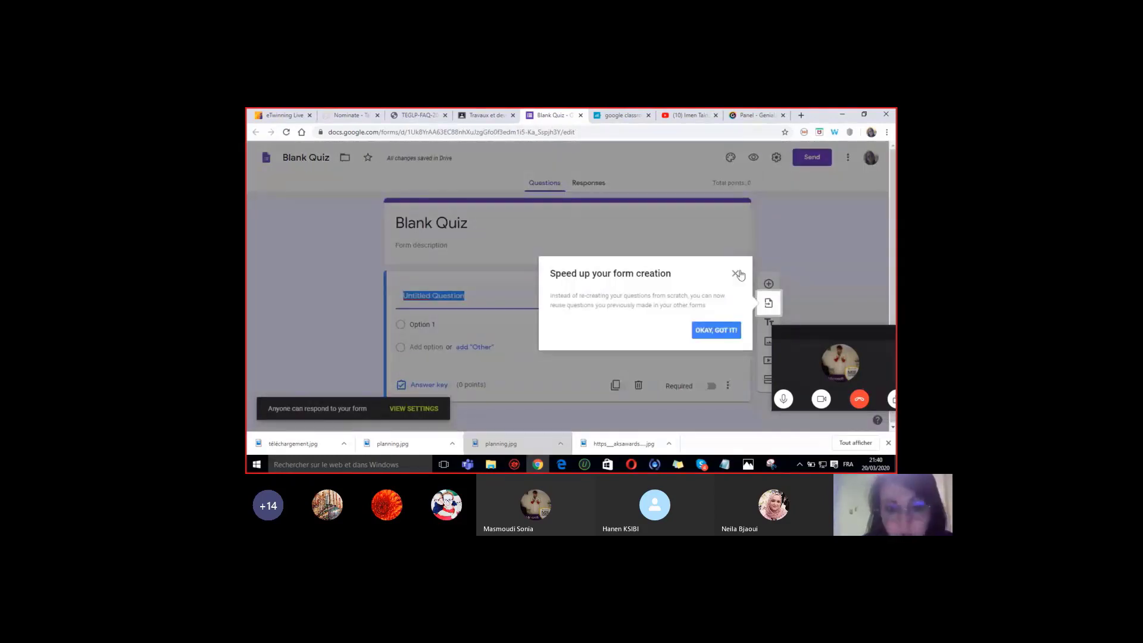
{"action": "left_click", "coordinate": [736, 274]}
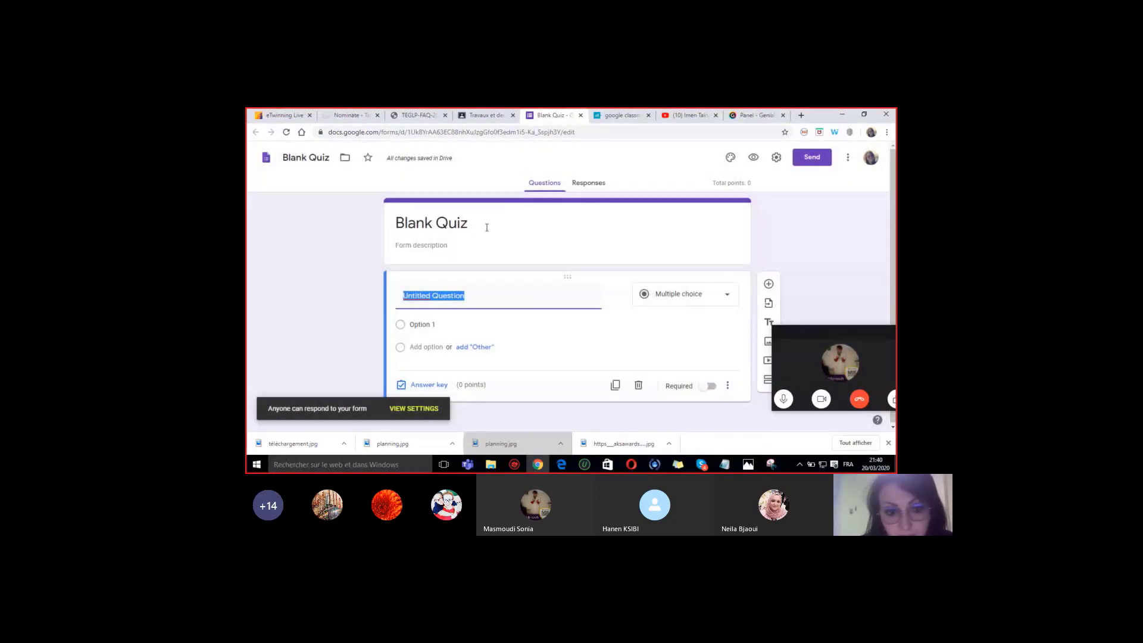
{"action": "left_click", "coordinate": [485, 115]}
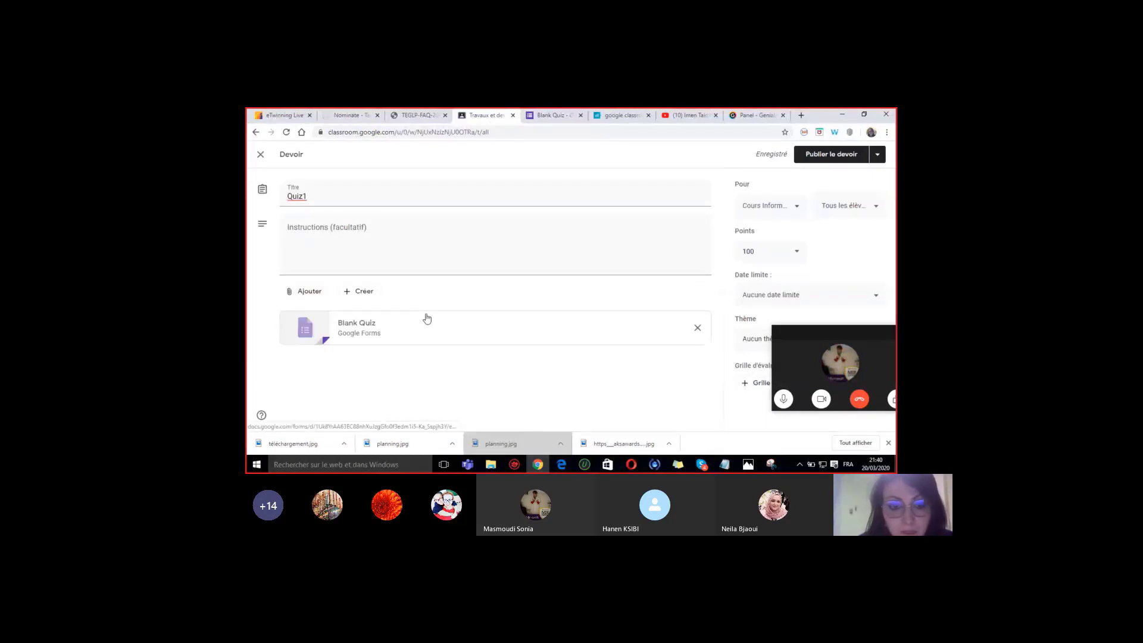
{"action": "left_click", "coordinate": [548, 116]}
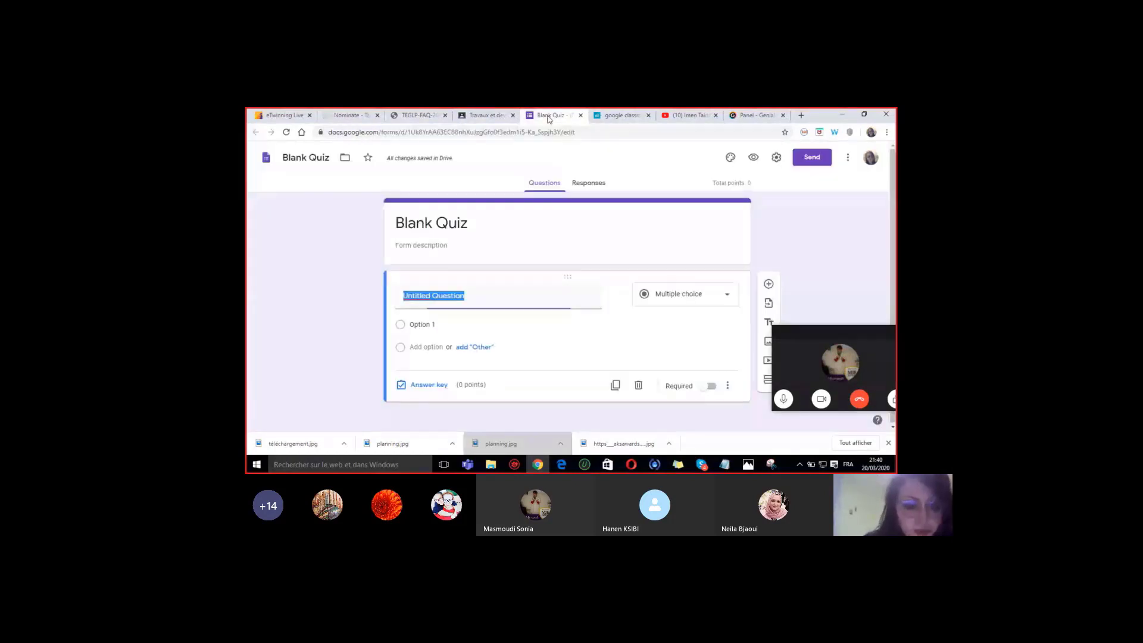
{"action": "left_click", "coordinate": [442, 226]}
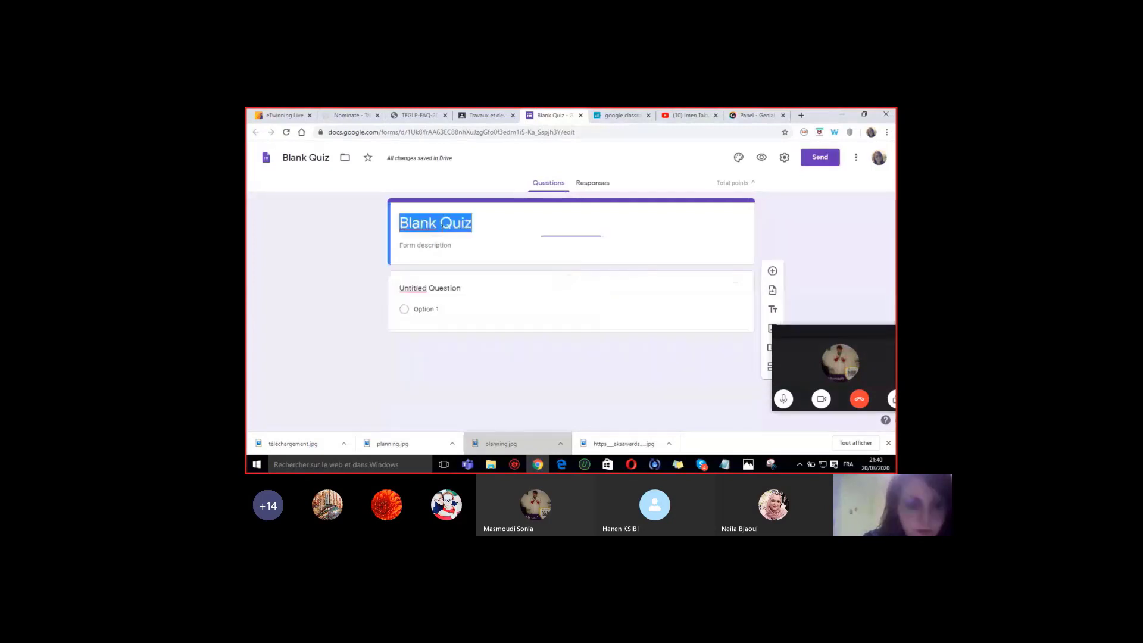
{"action": "type", "text": "Qui"}
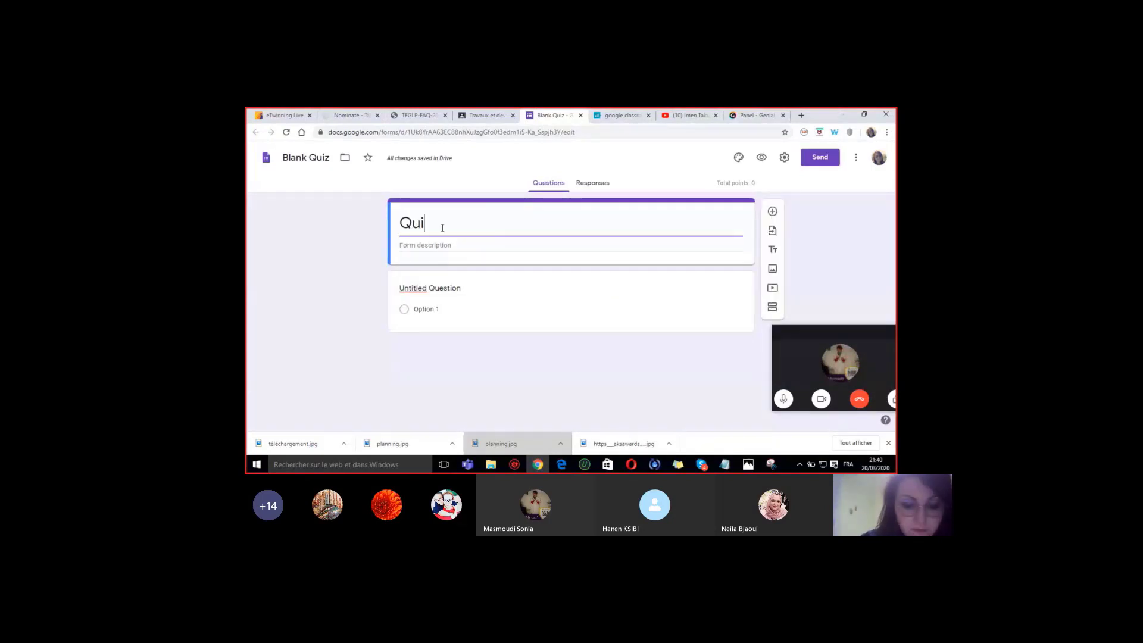
{"action": "type", "text": "z sur microbit"}
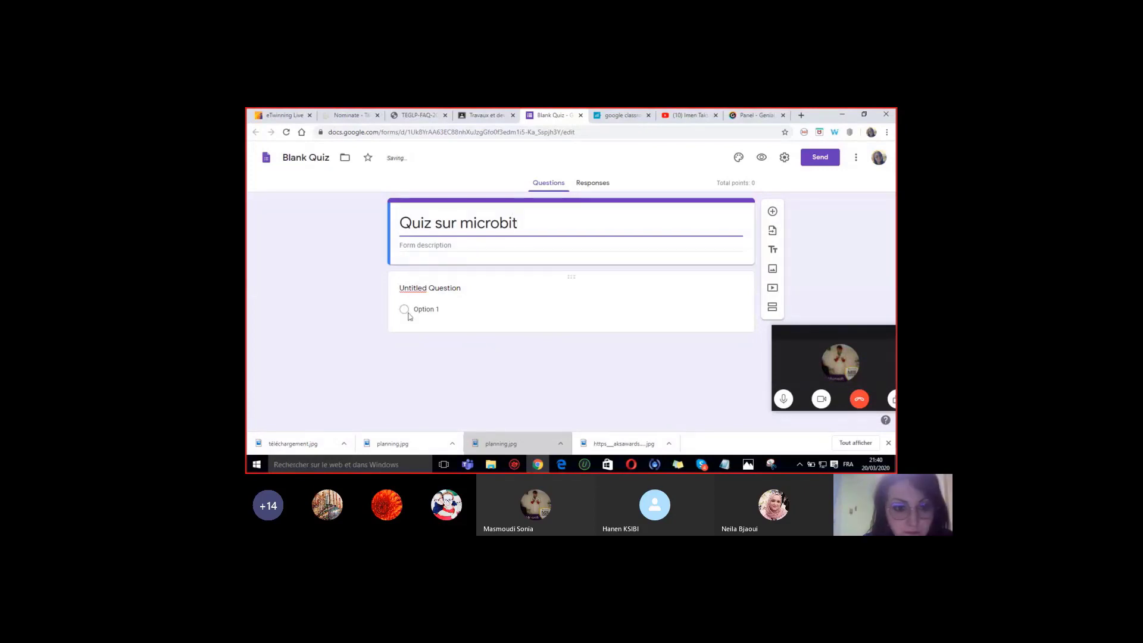
- Add the question 'Carte microbit est une' with options 'carte électronique' and 'carte électronique programmable'
{"action": "left_click", "coordinate": [419, 288]}
{"action": "type", "text": "Ca"}
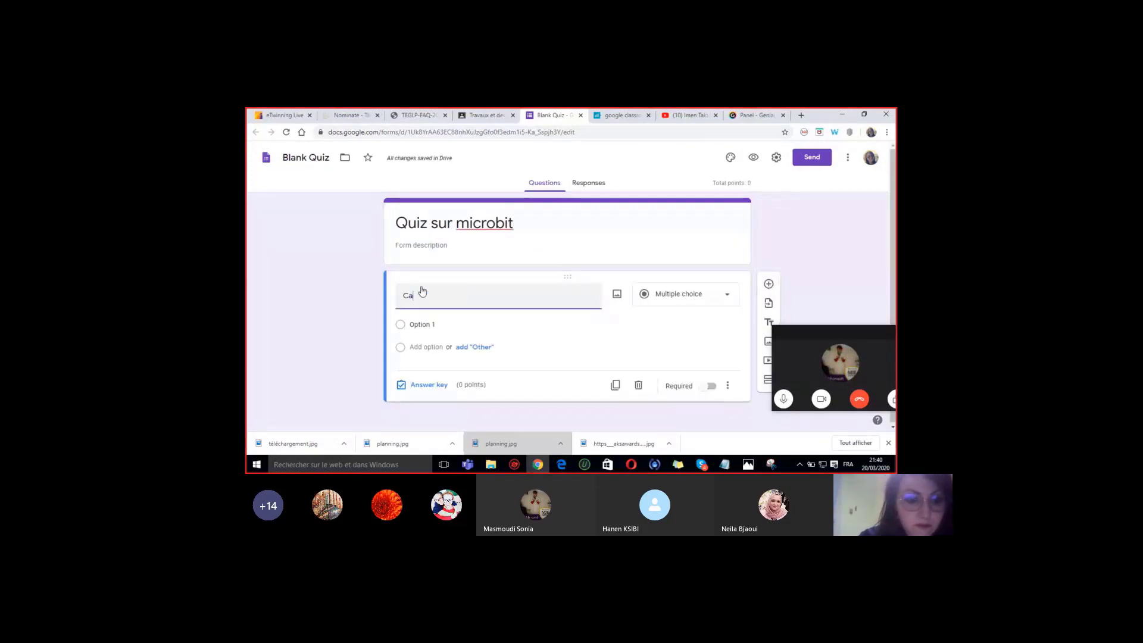
{"action": "type", "text": "rte micr"}
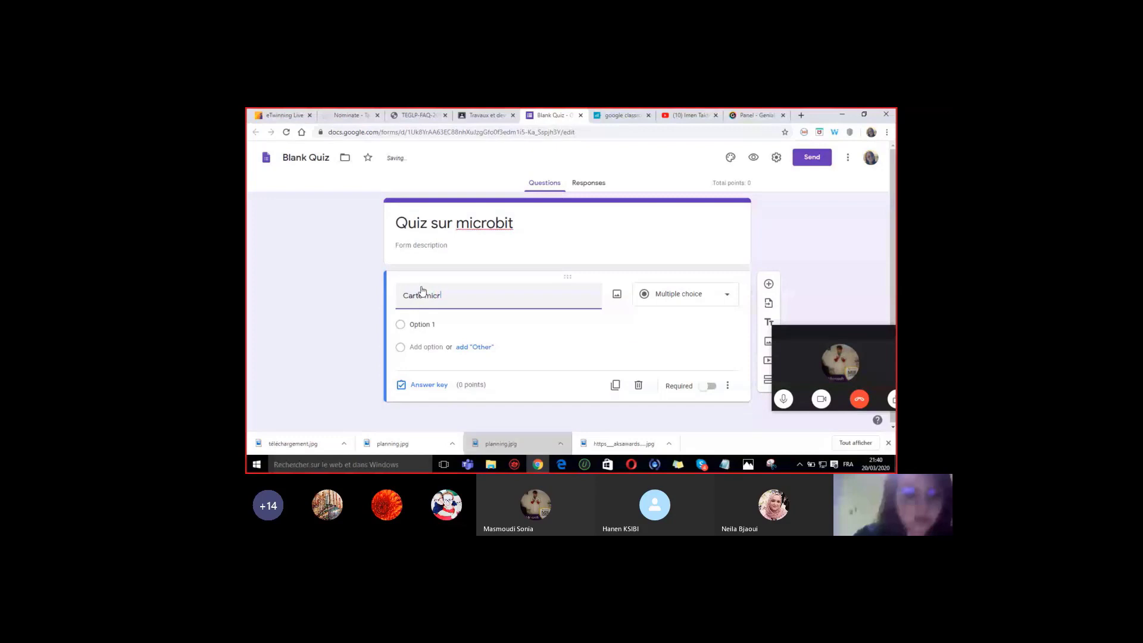
{"action": "type", "text": "obit est une"}
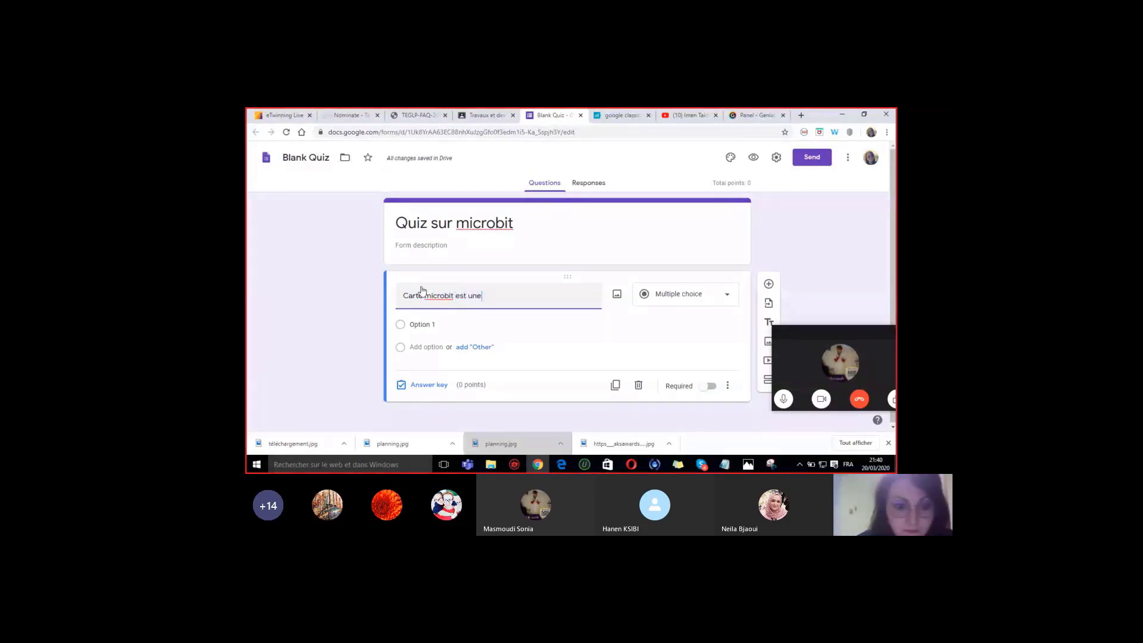
{"action": "left_click", "coordinate": [424, 327]}
{"action": "type", "text": "crate"}
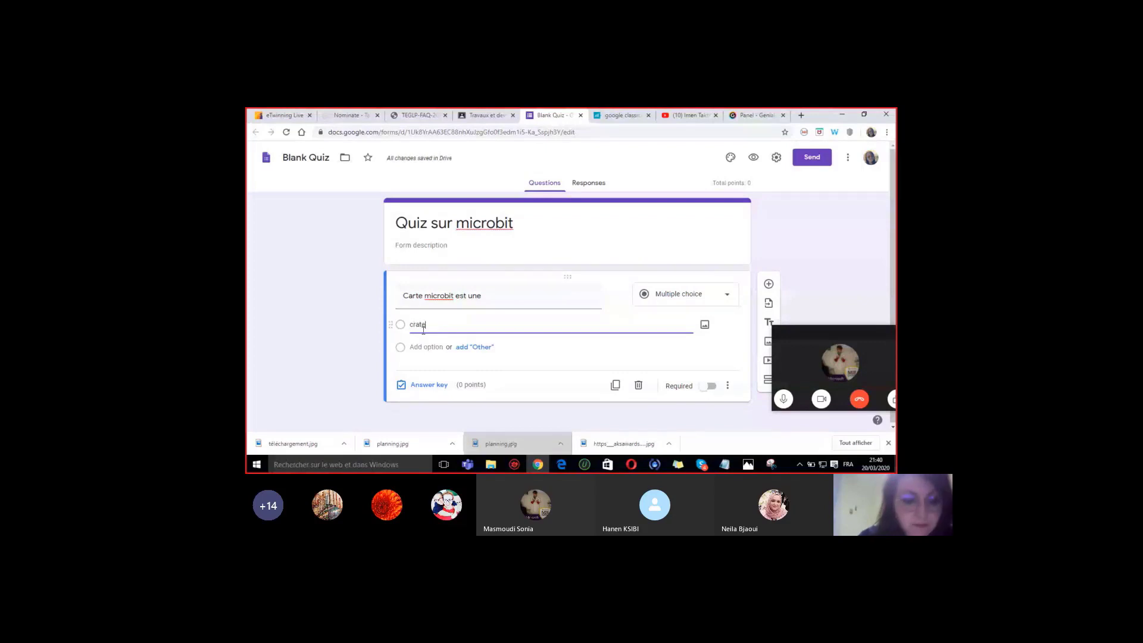
{"action": "type", "text": "rt"}
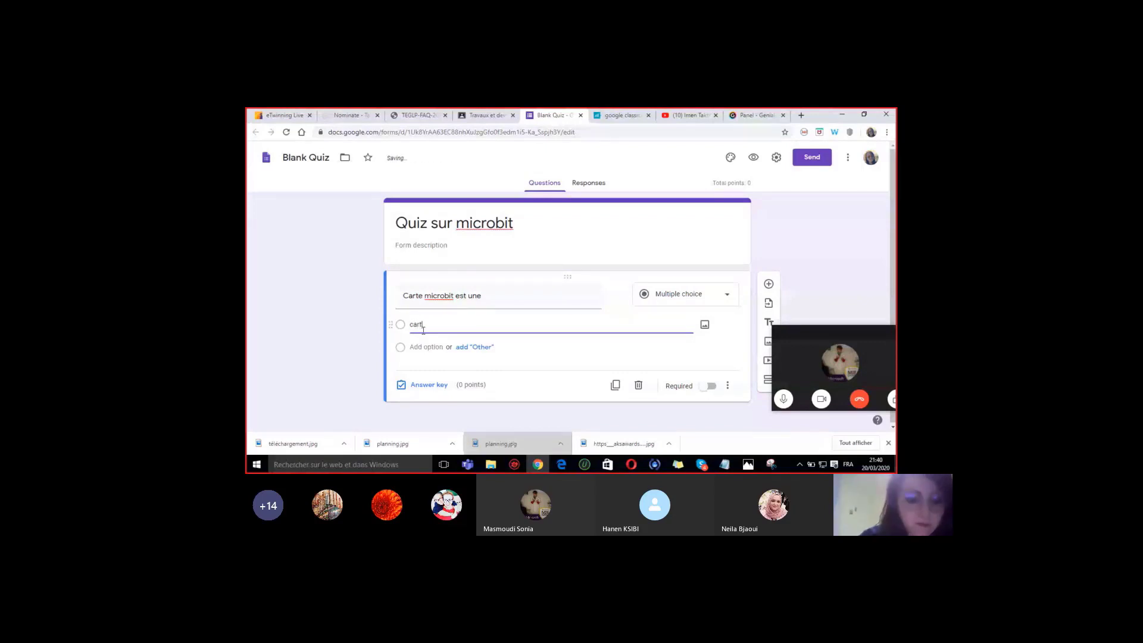
{"action": "type", "text": "e électroniq"}
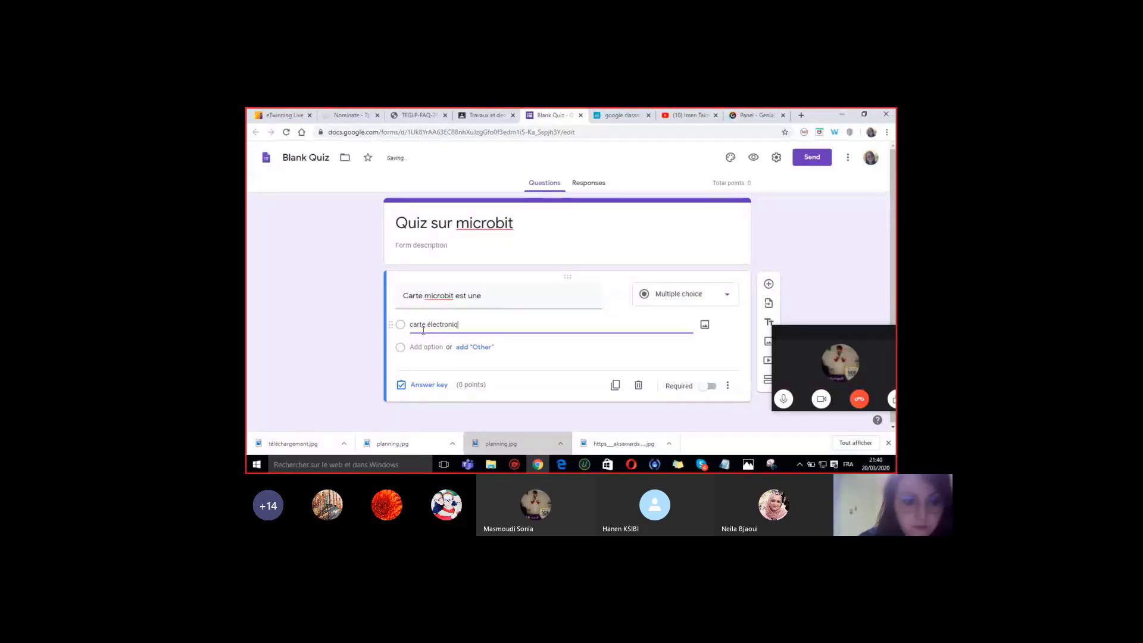
{"action": "type", "text": "ue"}
{"action": "key", "text": "Return"}
{"action": "type", "text": "carte élec"}
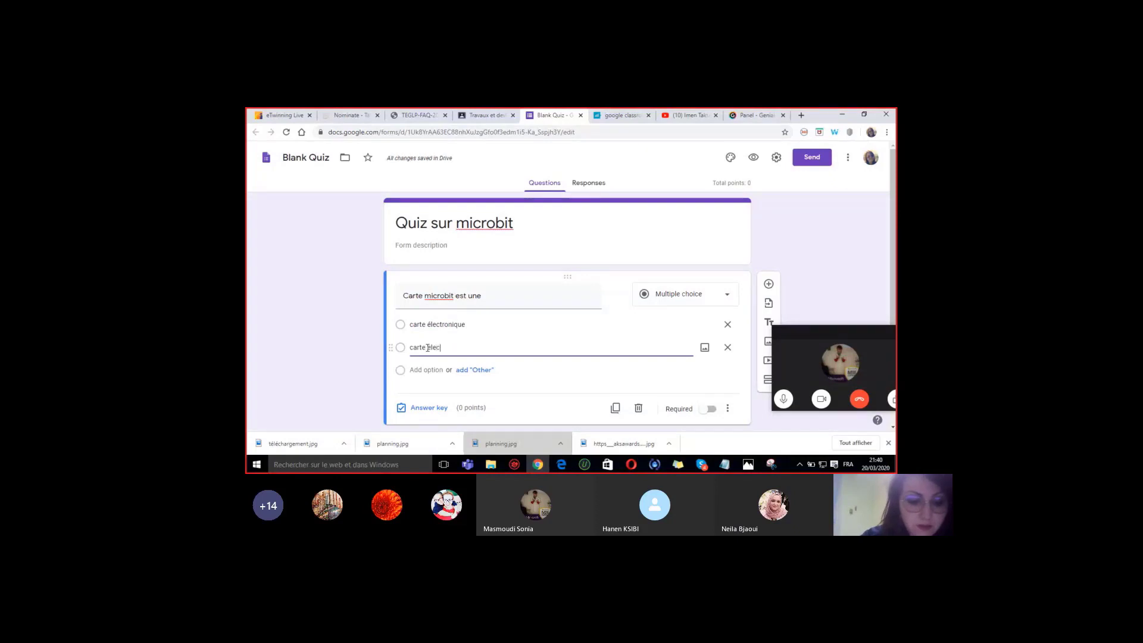
{"action": "type", "text": "tronique programma"}
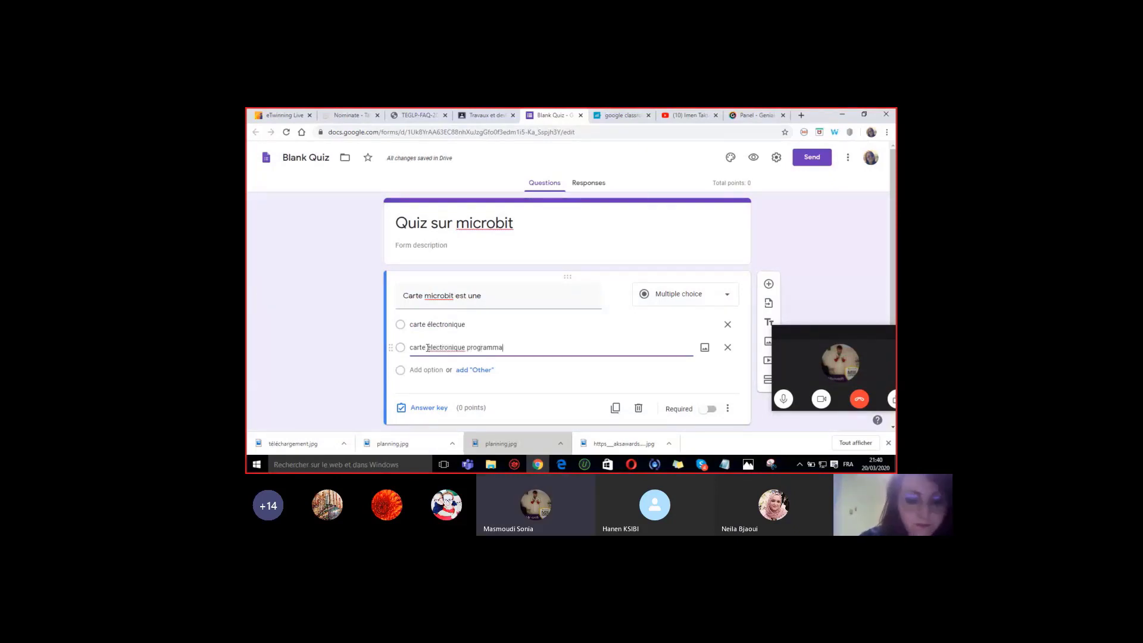
{"action": "type", "text": "ble"}
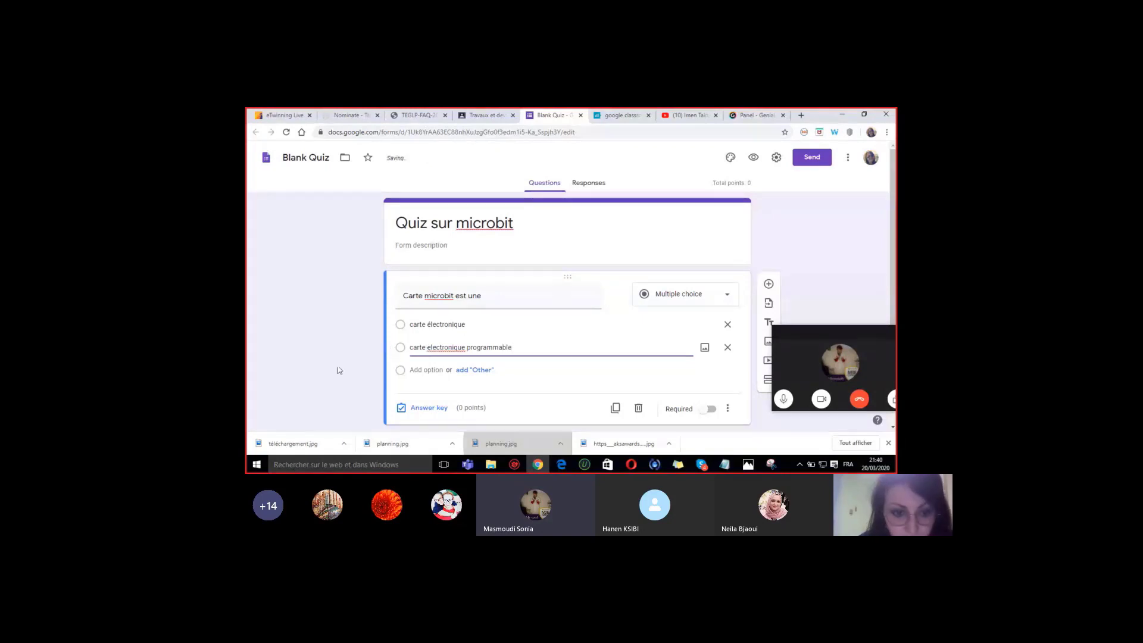
{"action": "key", "text": "ctrl+a"}
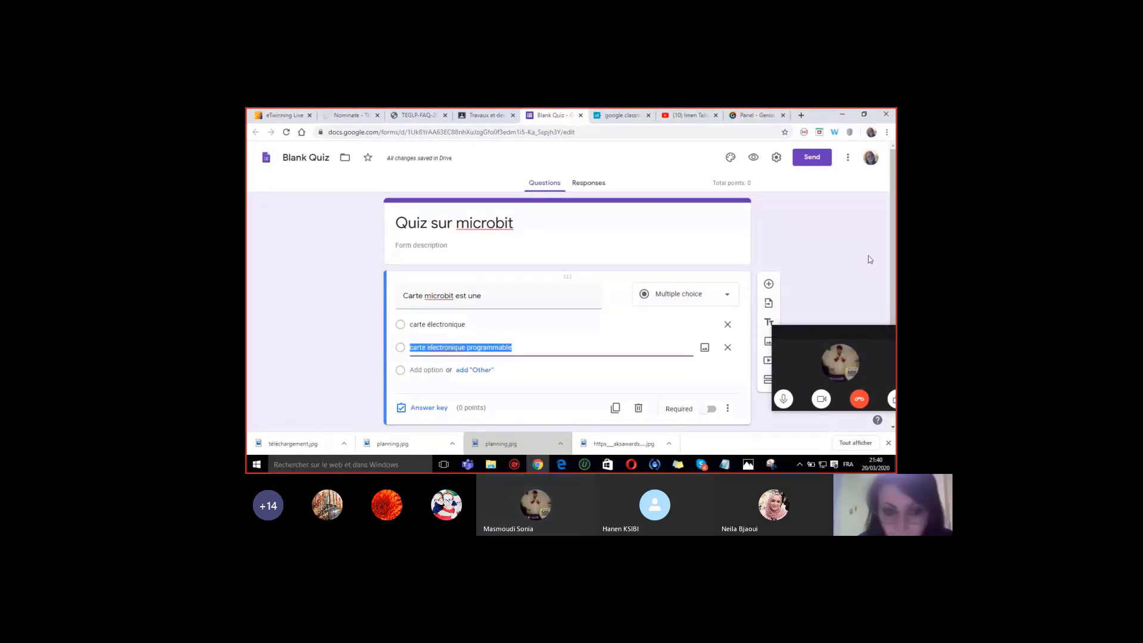
{"action": "left_click", "coordinate": [487, 118]}
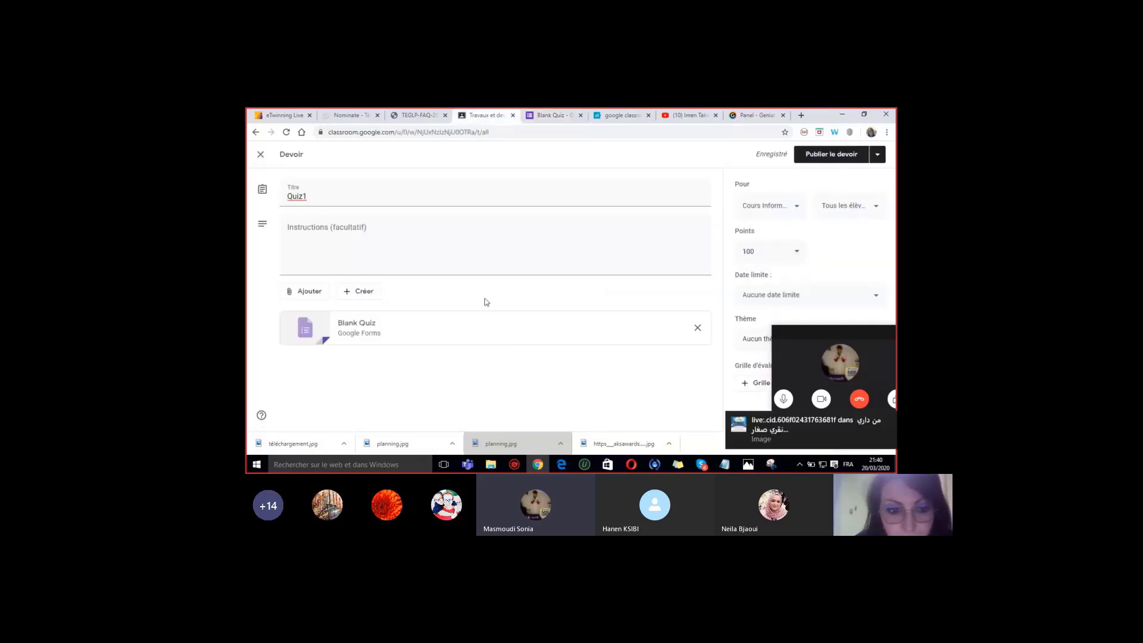
- Show the assignment's Ajouter options, then start a new browser tab
{"action": "left_click", "coordinate": [311, 291]}
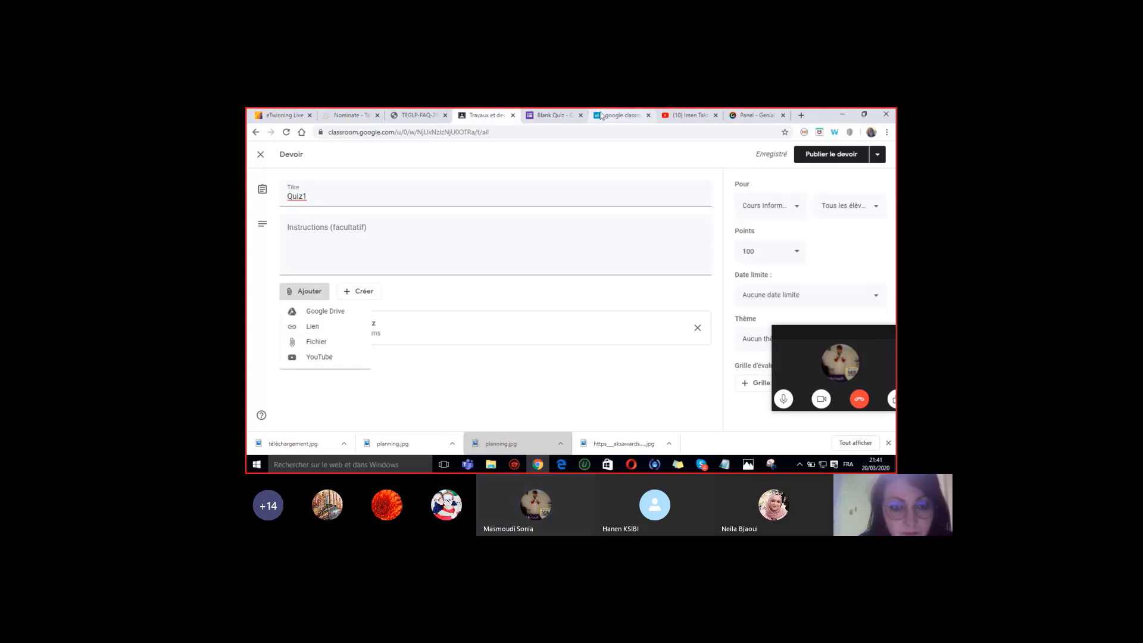
{"action": "left_click", "coordinate": [802, 116]}
- Go to Kahoot!, log in on the free plan, and open the My Kahoots library
{"action": "type", "text": "kah"}
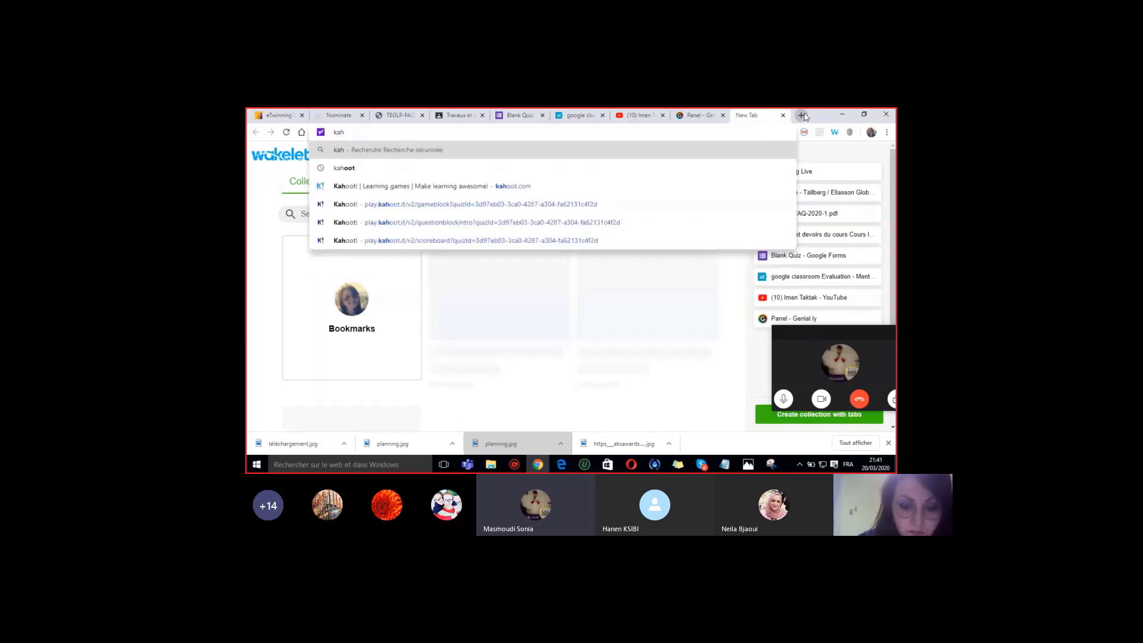
{"action": "left_click", "coordinate": [511, 186]}
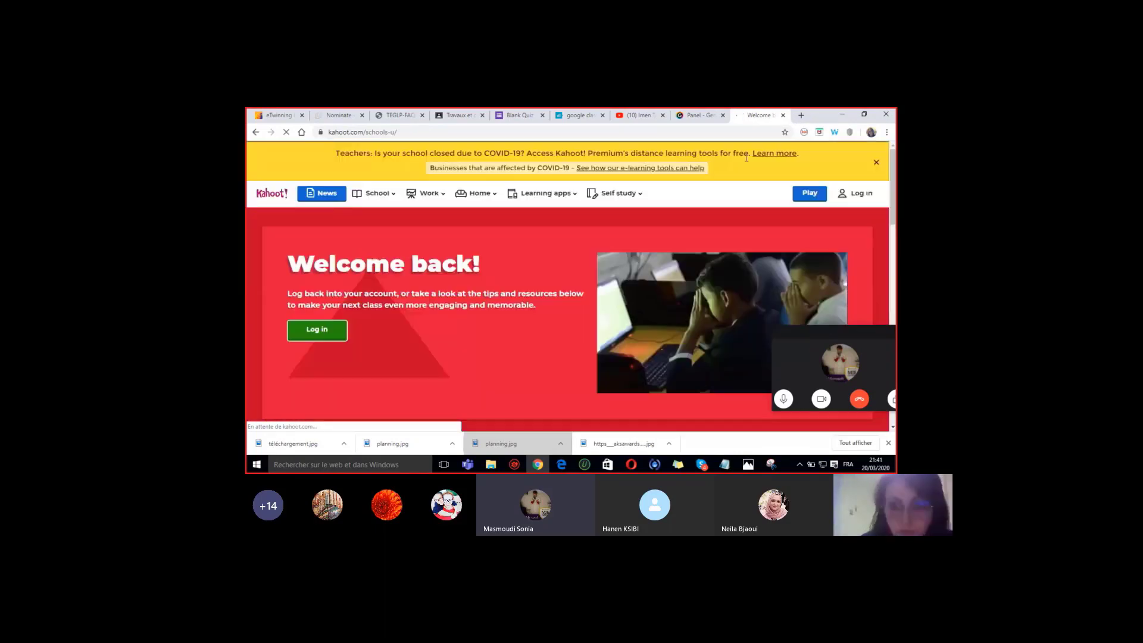
{"action": "left_click", "coordinate": [859, 198]}
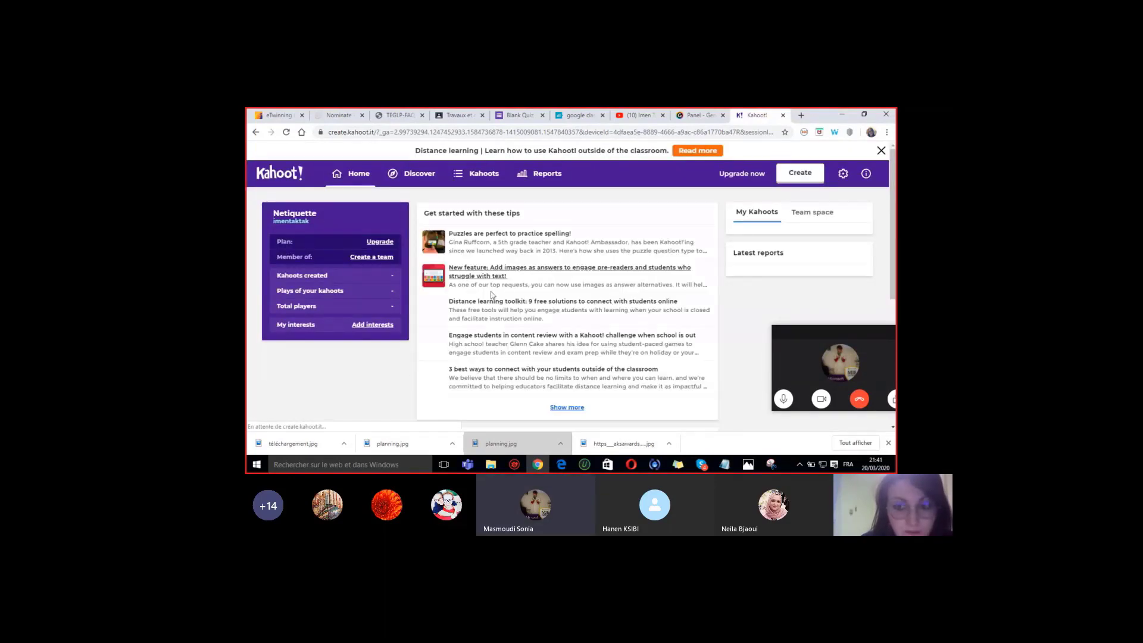
{"action": "left_click", "coordinate": [513, 275]}
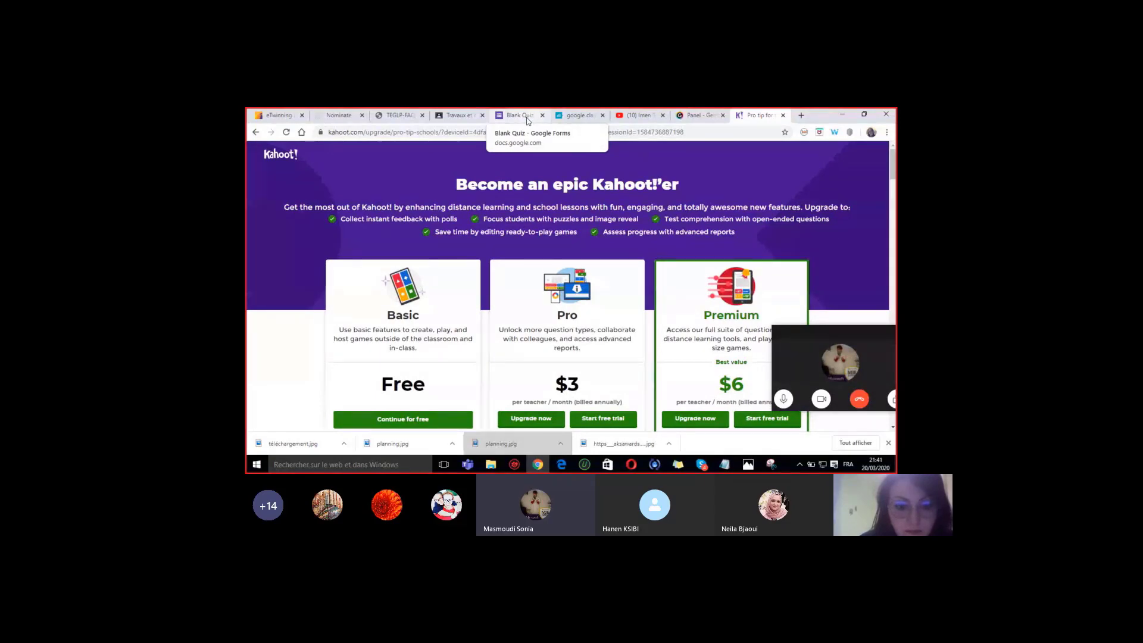
{"action": "left_click", "coordinate": [427, 421]}
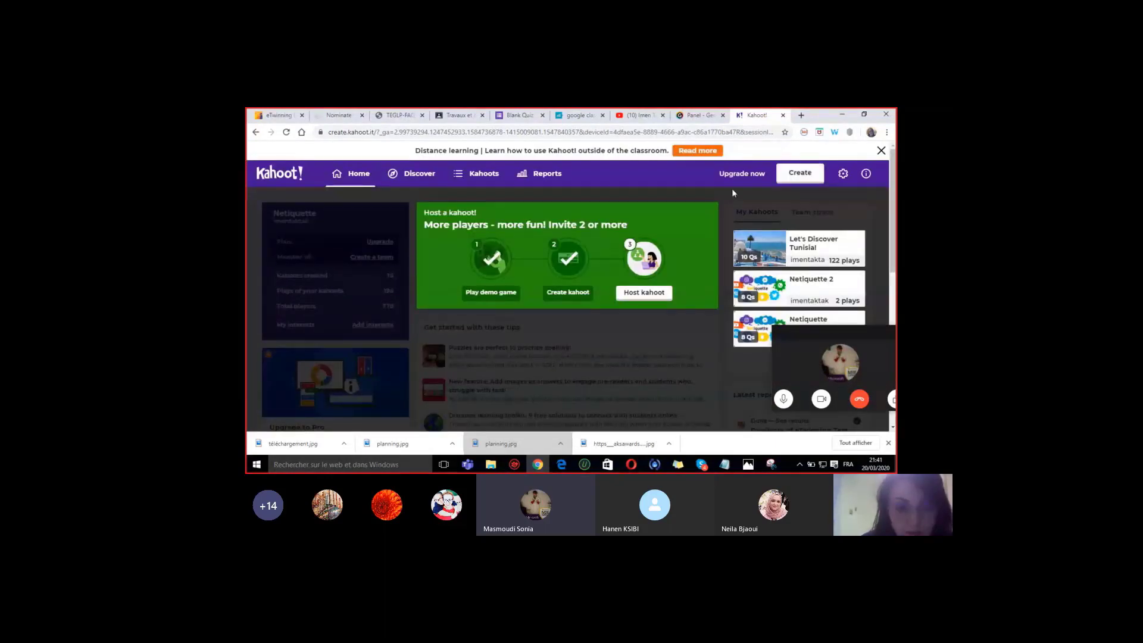
{"action": "left_click", "coordinate": [465, 176]}
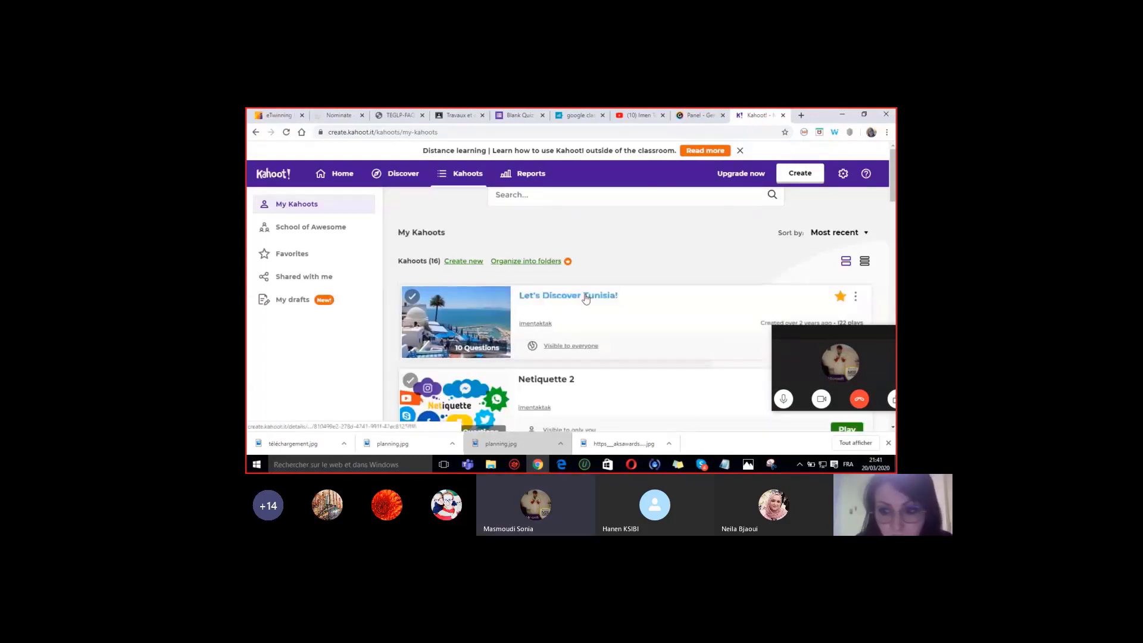
- Share the 'Let's Discover Tunisia!' kahoot to Google Classroom
{"action": "left_click", "coordinate": [856, 297]}
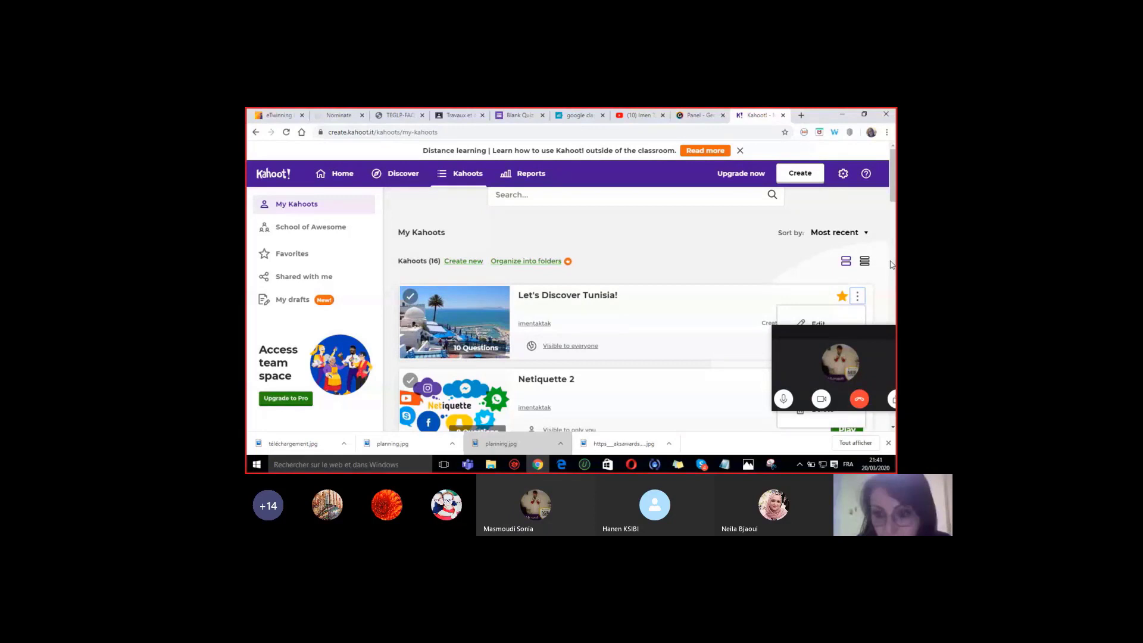
{"action": "left_click_drag", "start_coordinate": [834, 334], "coordinate": [662, 345]}
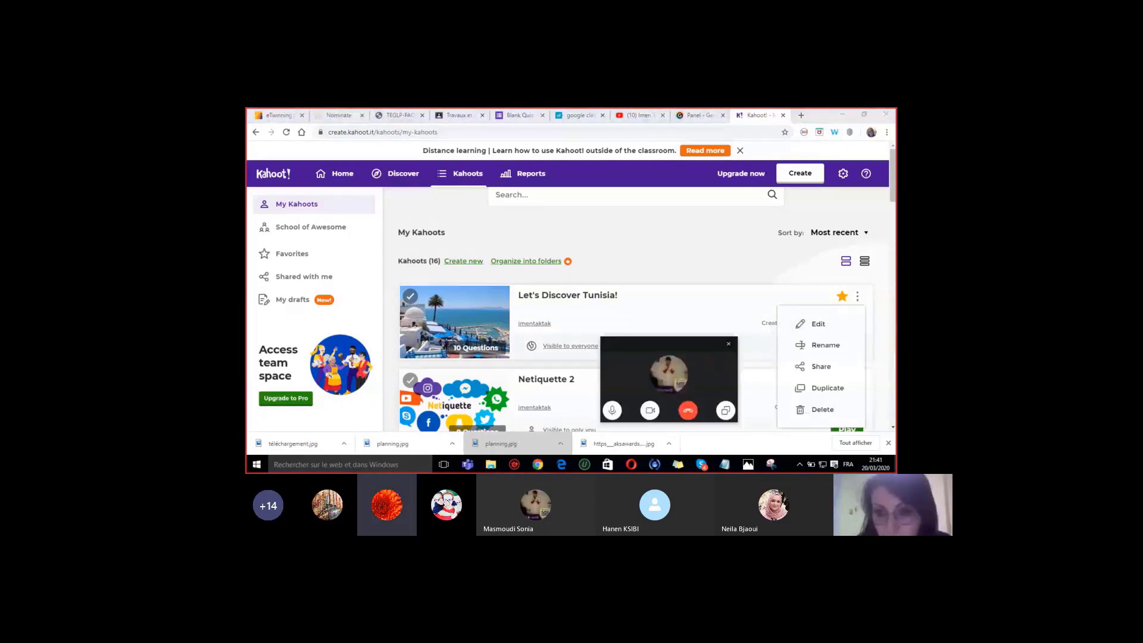
{"action": "left_click", "coordinate": [821, 367]}
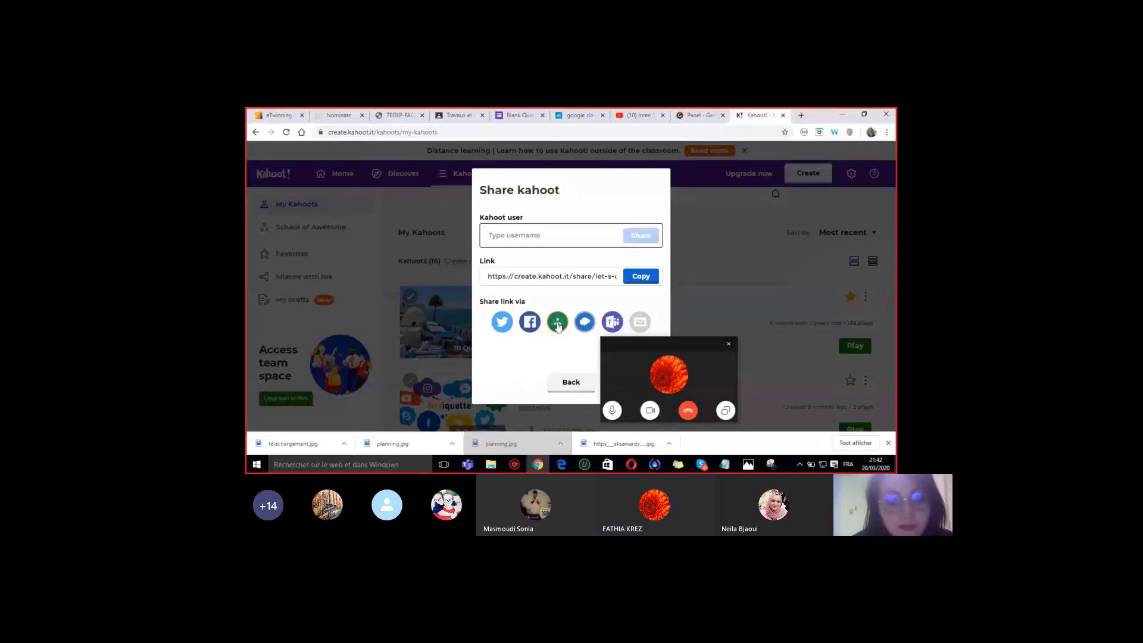
{"action": "left_click", "coordinate": [558, 323]}
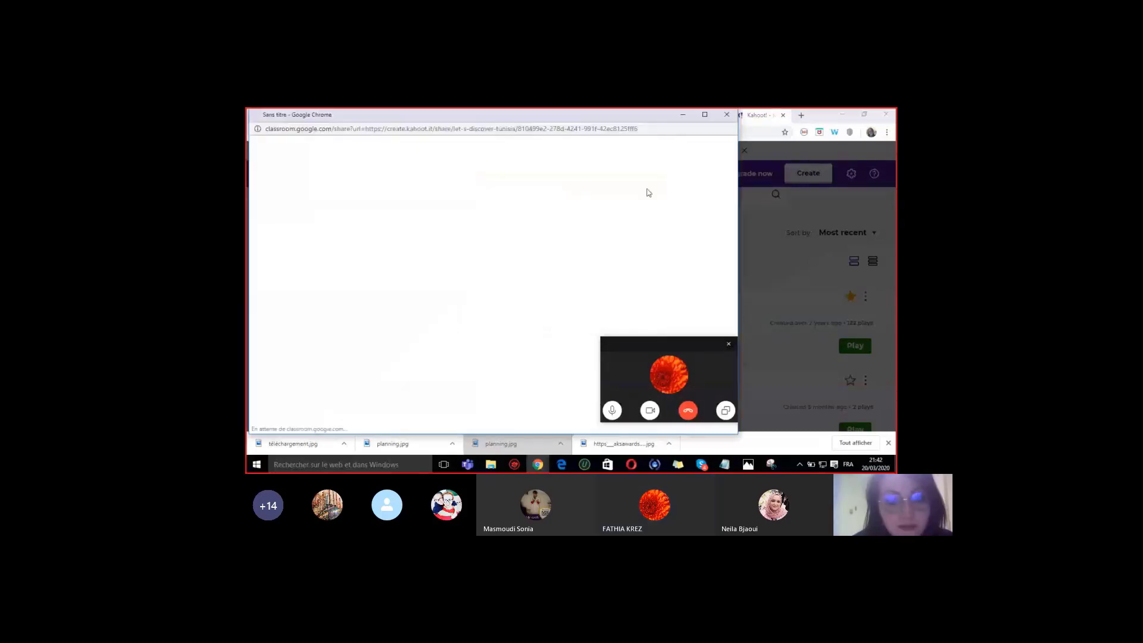
- Close the Google Classroom sharing popup, returning to Kahoot!'s Share kahoot dialog
{"action": "left_click", "coordinate": [725, 113]}
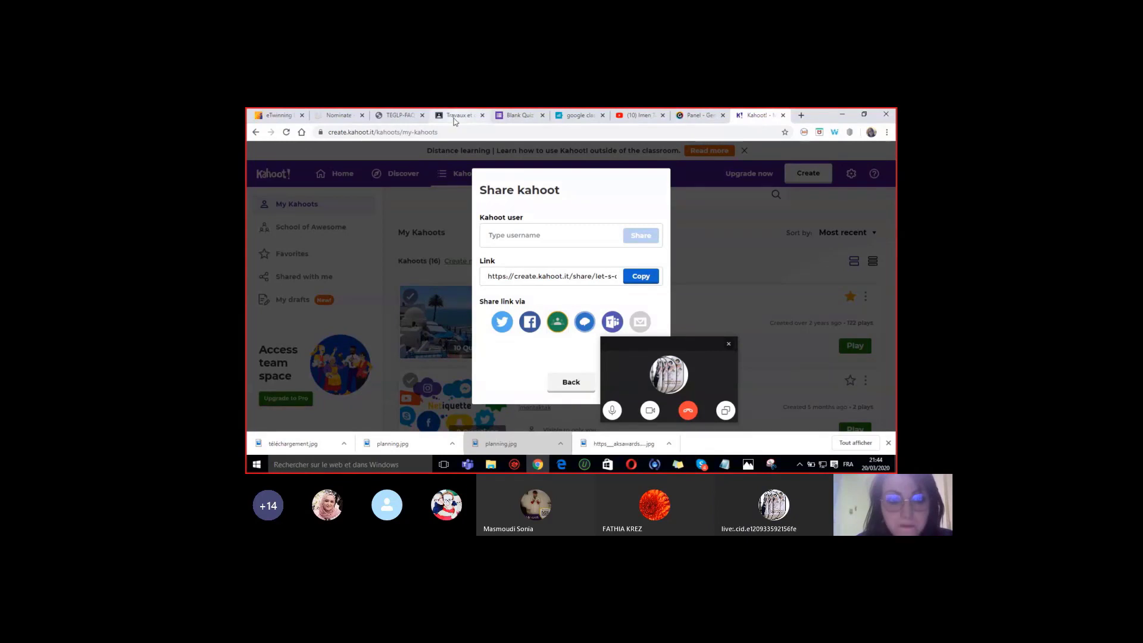
- Return to the Quiz1 draft, dismiss the Ajouter attachment choices, and reopen the Blank Quiz form
{"action": "left_click", "coordinate": [458, 115]}
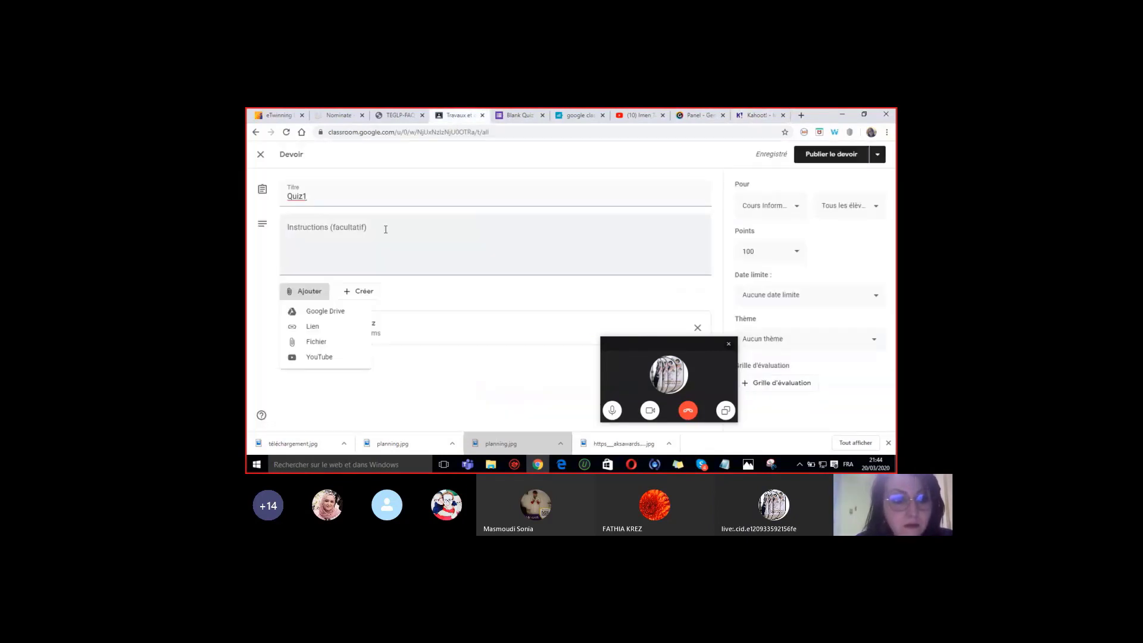
{"action": "left_click", "coordinate": [459, 352]}
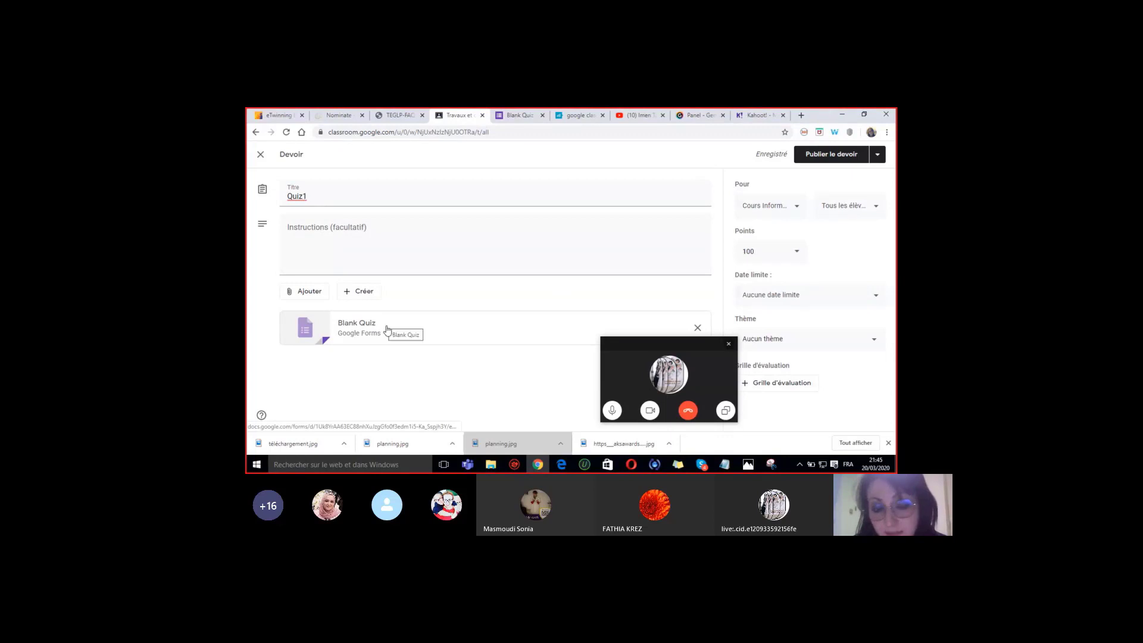
{"action": "left_click", "coordinate": [508, 118]}
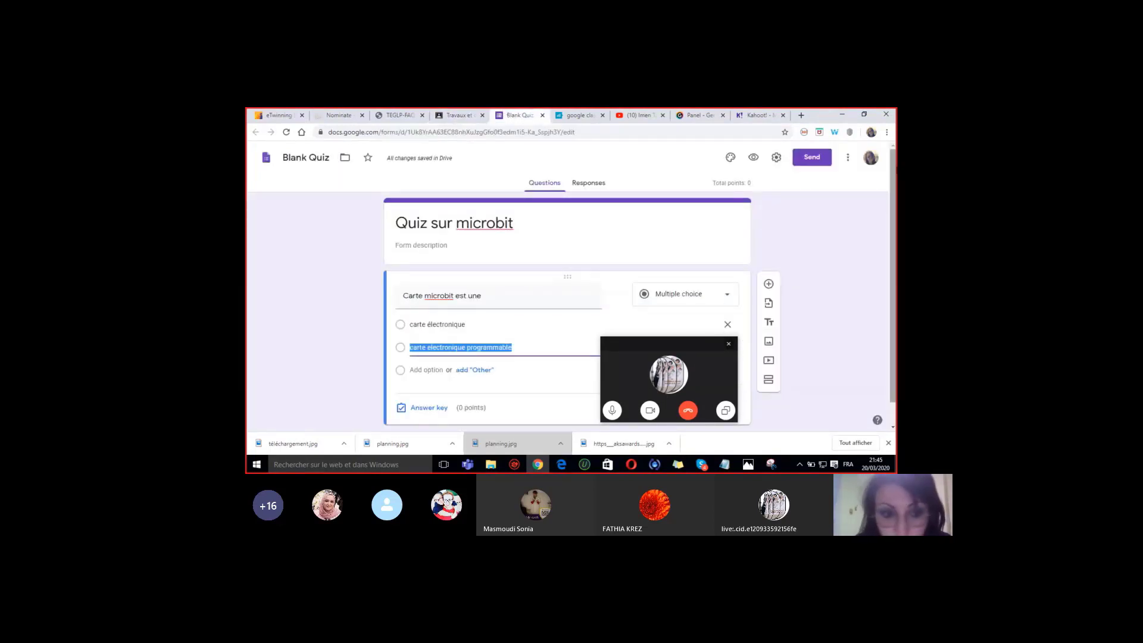
- Move the video call window aside and go back to the Quiz1 assignment draft
{"action": "left_click_drag", "start_coordinate": [894, 247], "coordinate": [895, 269]}
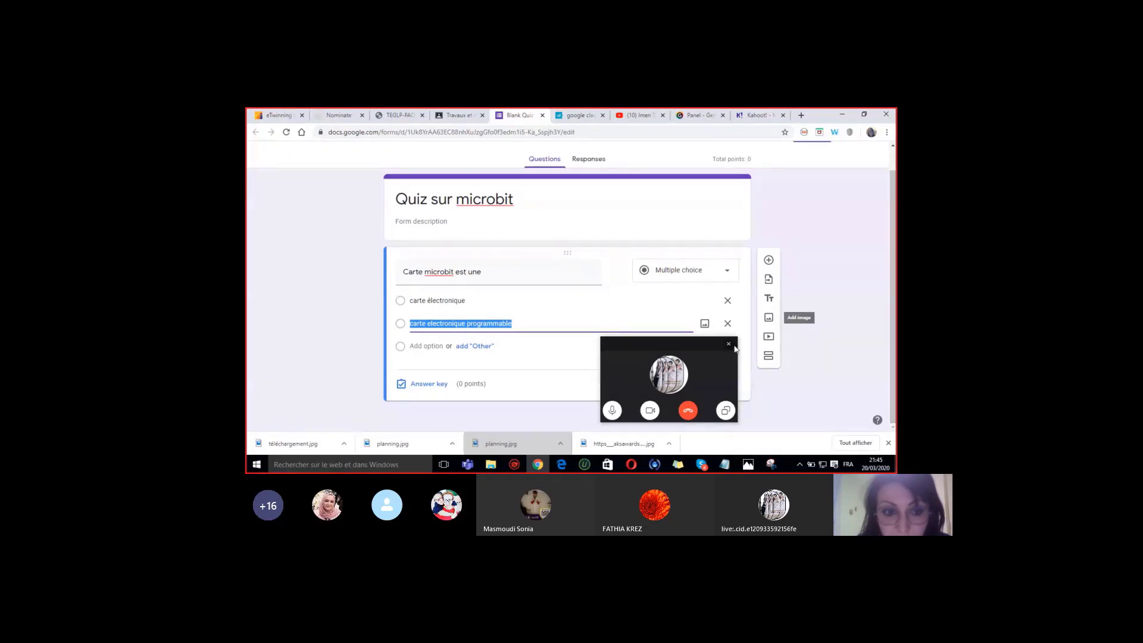
{"action": "left_click_drag", "start_coordinate": [707, 355], "coordinate": [896, 325]}
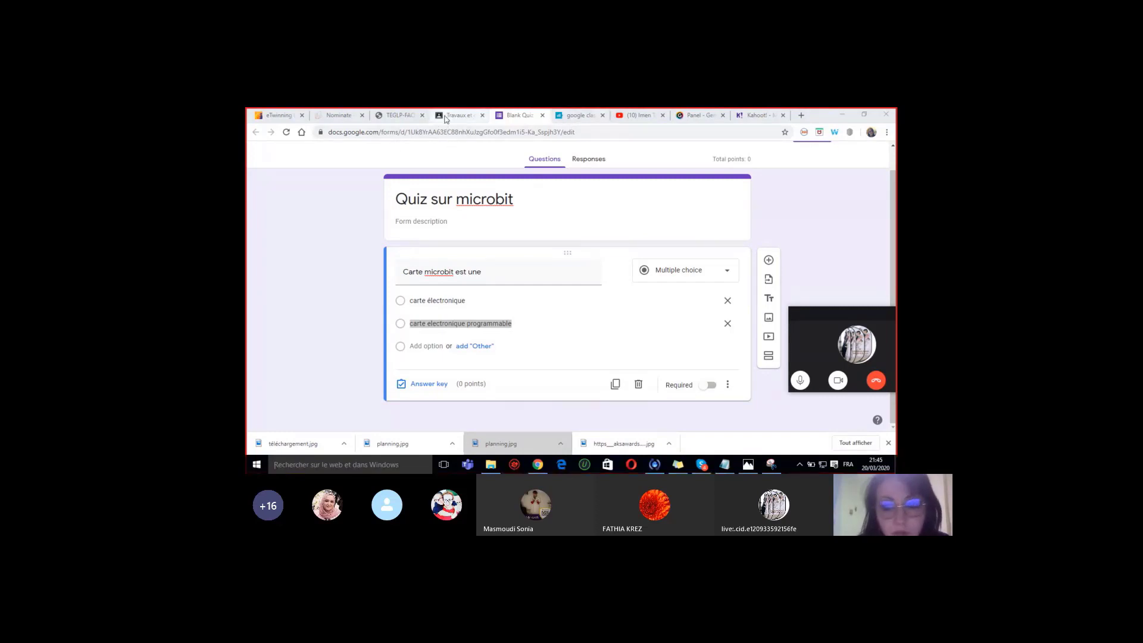
{"action": "left_click", "coordinate": [452, 117]}
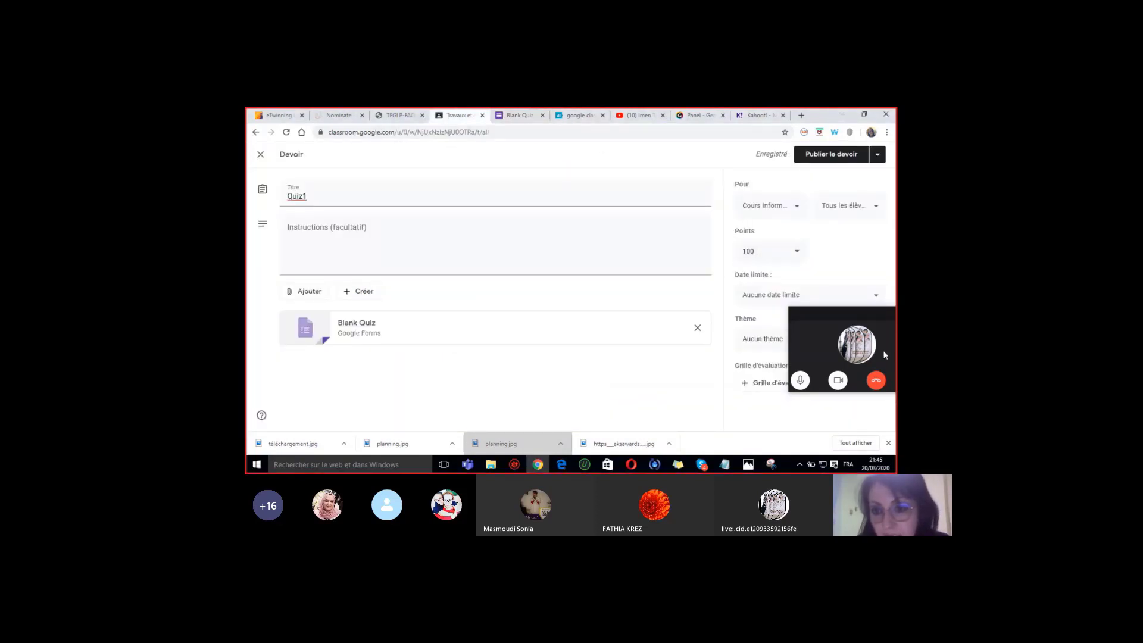
- Leave Quiz1 without a due date in the Date limite settings
{"action": "left_click_drag", "start_coordinate": [846, 308], "coordinate": [613, 353]}
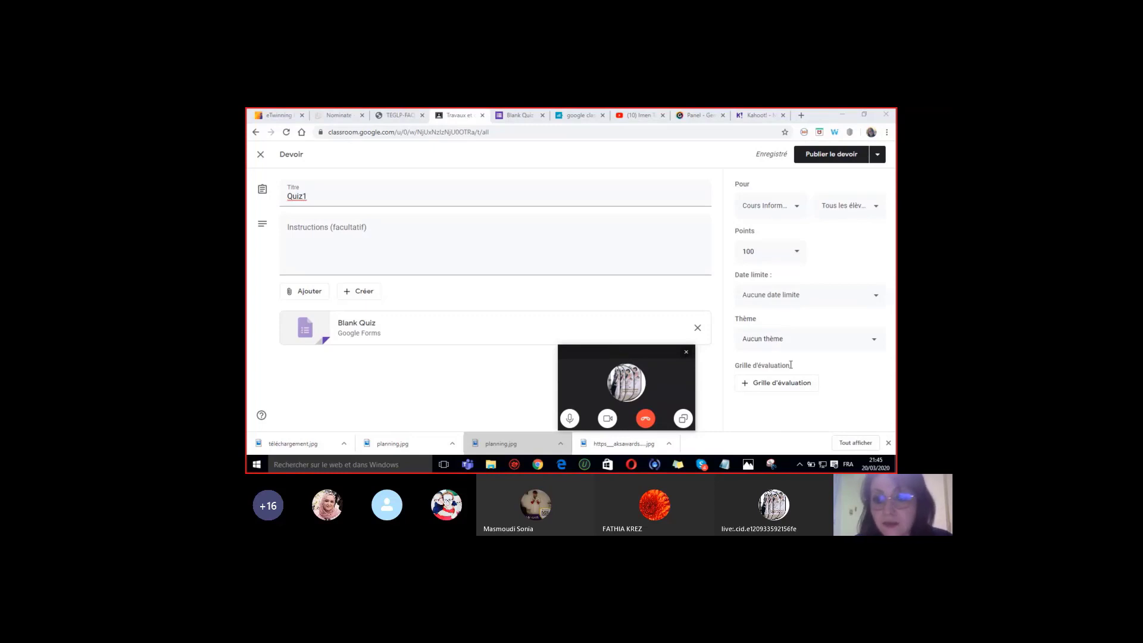
{"action": "left_click", "coordinate": [796, 303]}
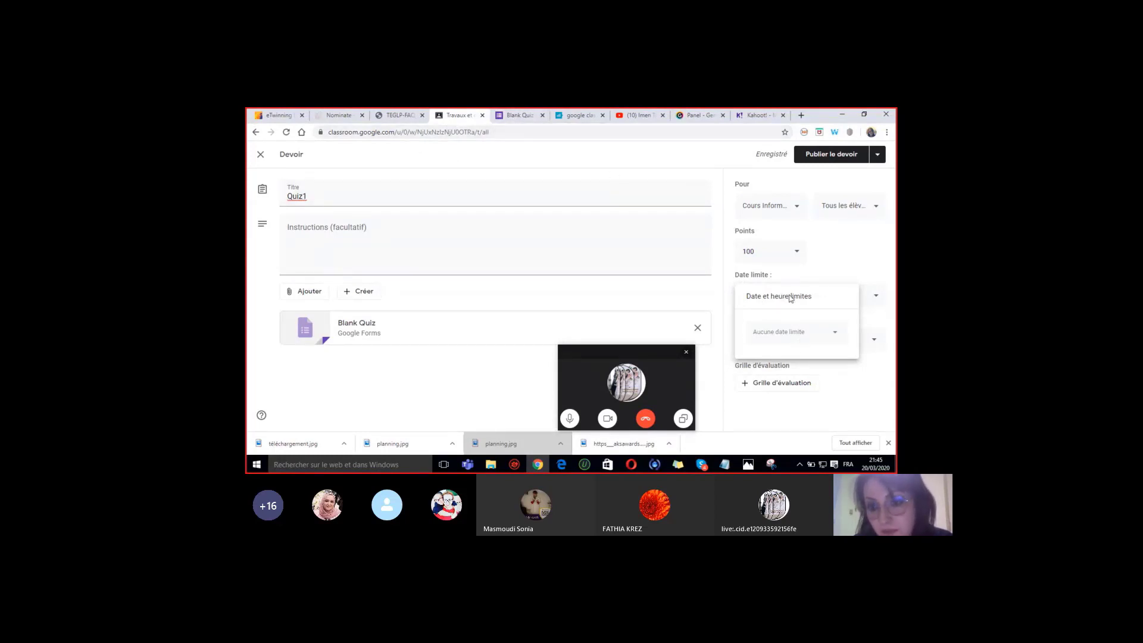
{"action": "left_click", "coordinate": [831, 263]}
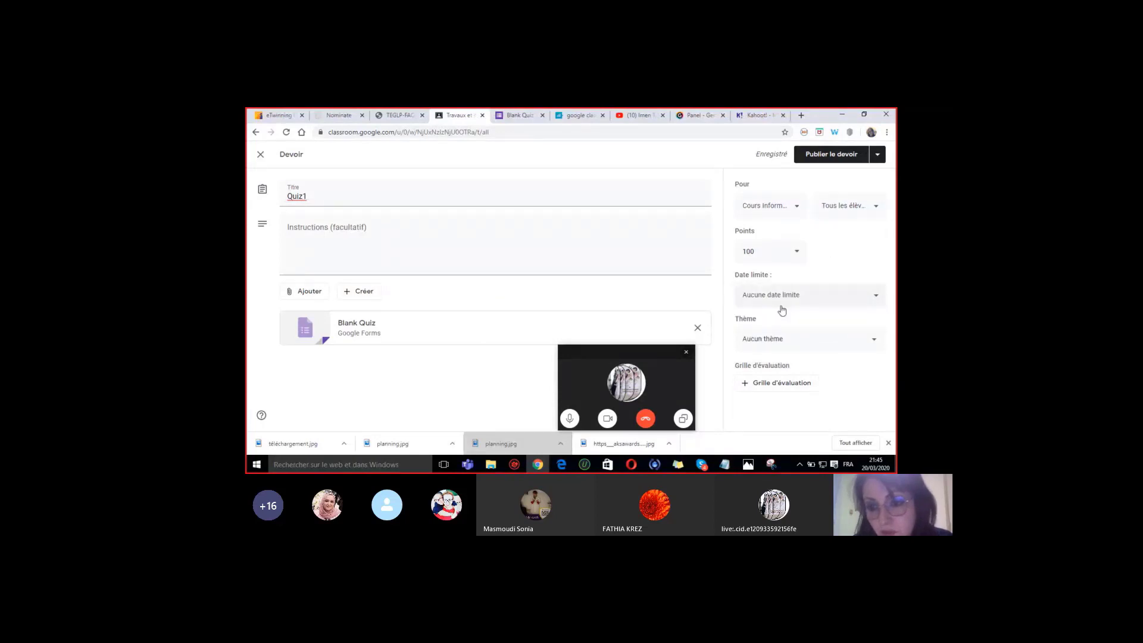
- File Quiz1 under the Microbit Niveau 2 topic and return to the Blank Quiz form
{"action": "left_click", "coordinate": [762, 345]}
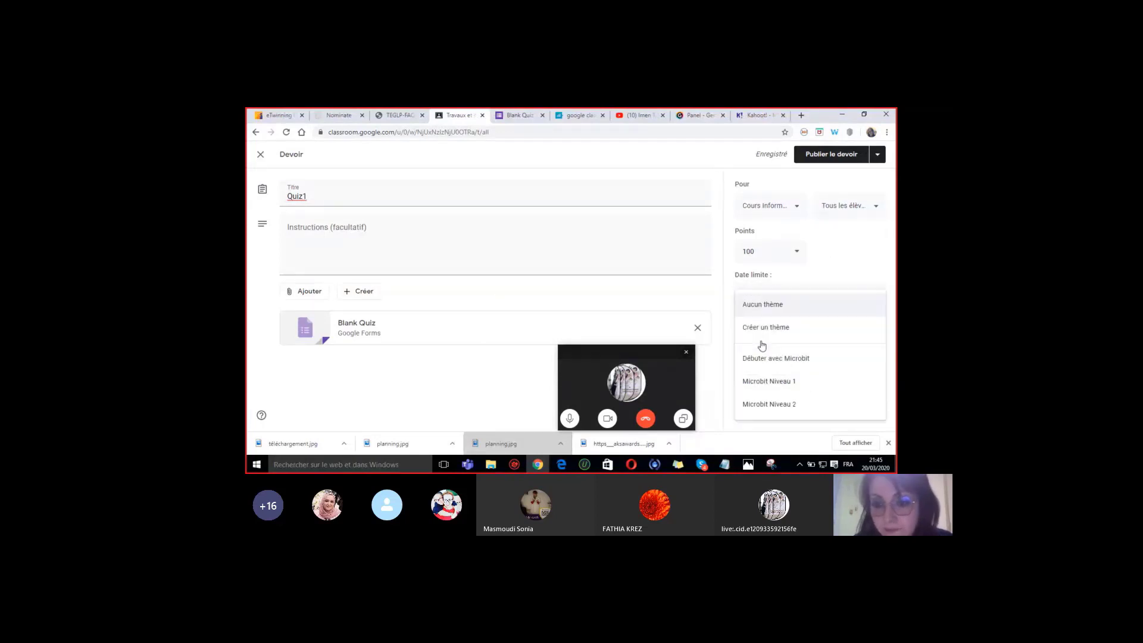
{"action": "left_click", "coordinate": [769, 405]}
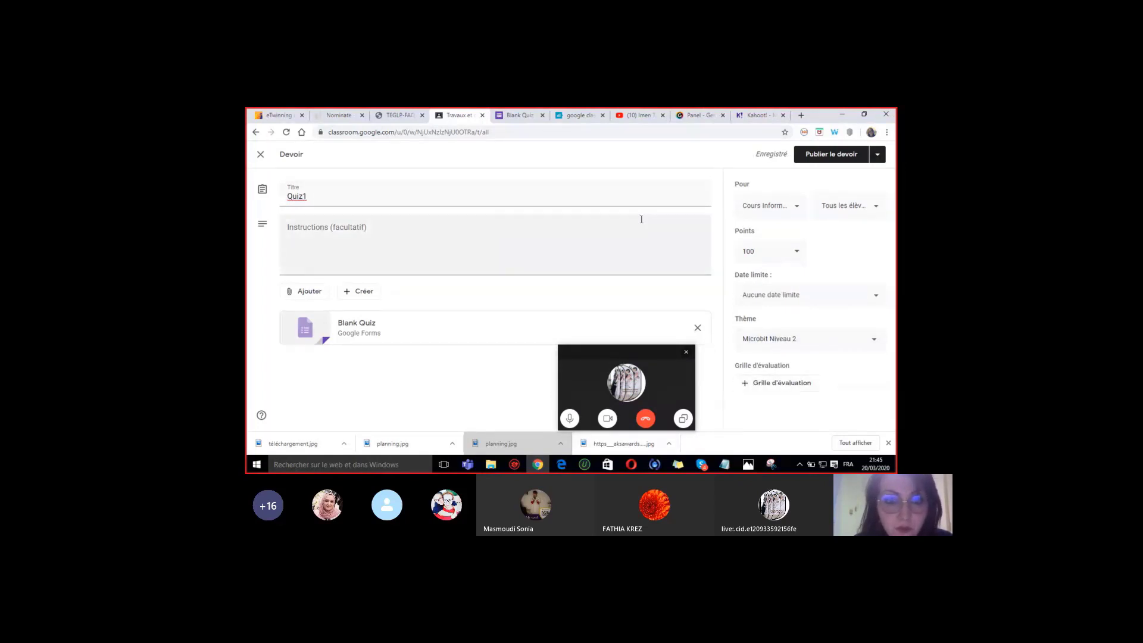
{"action": "left_click", "coordinate": [520, 117]}
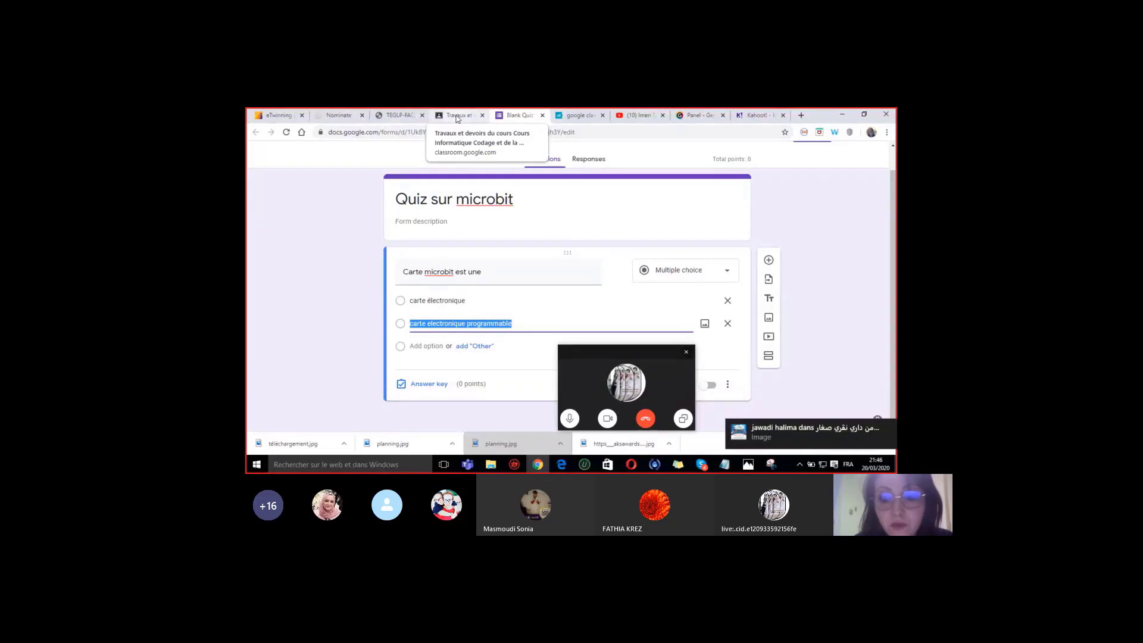
- Deselect the second answer option in the Quiz sur microbit form
{"action": "left_click", "coordinate": [342, 260]}
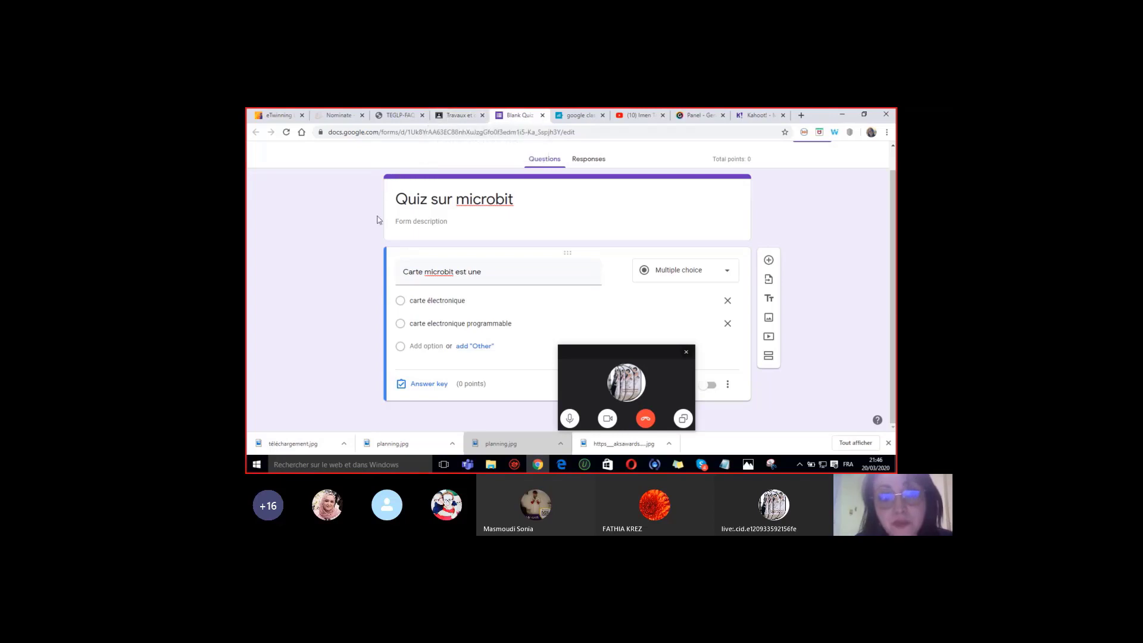
- Publish the Quiz1 assignment to the Cours Informatique class
{"action": "left_click", "coordinate": [444, 119]}
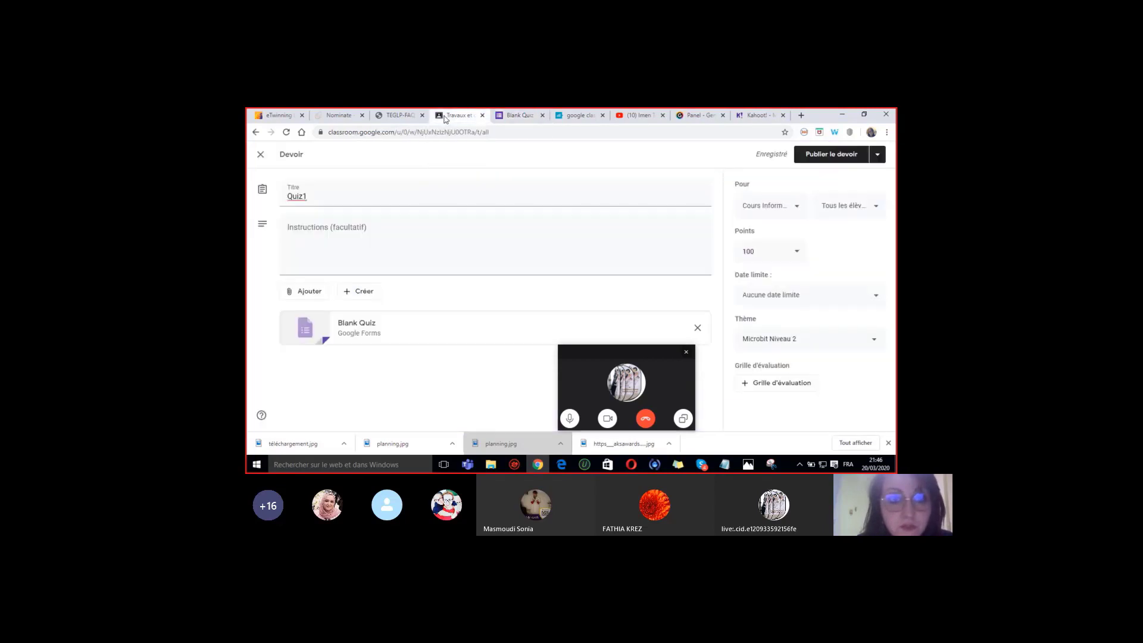
{"action": "left_click", "coordinate": [845, 153]}
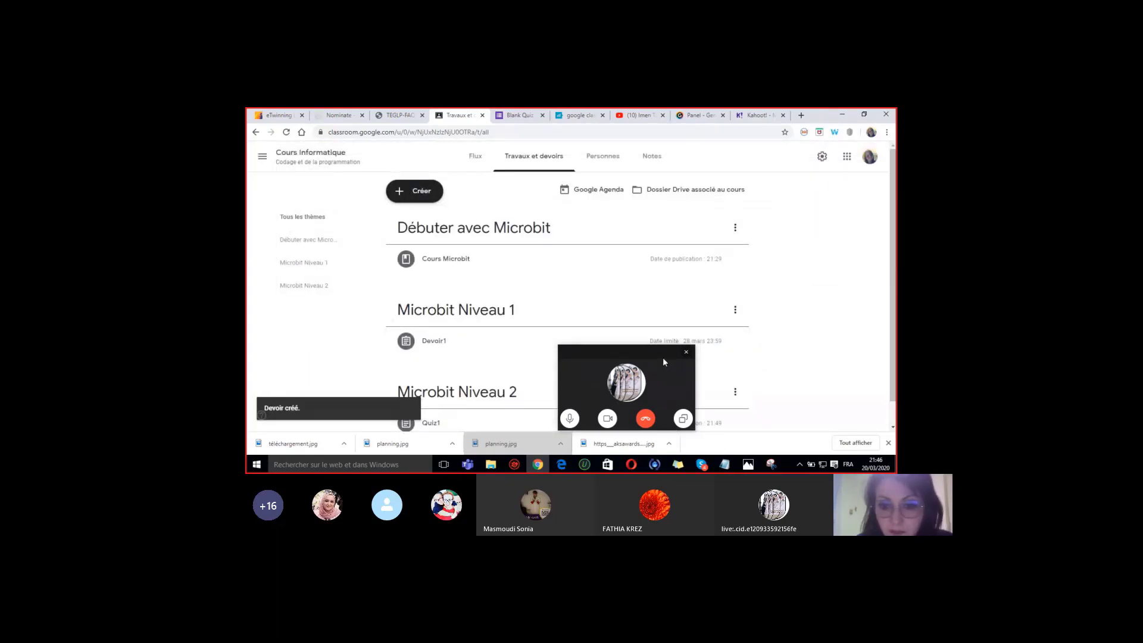
{"action": "left_click_drag", "start_coordinate": [662, 357], "coordinate": [885, 280]}
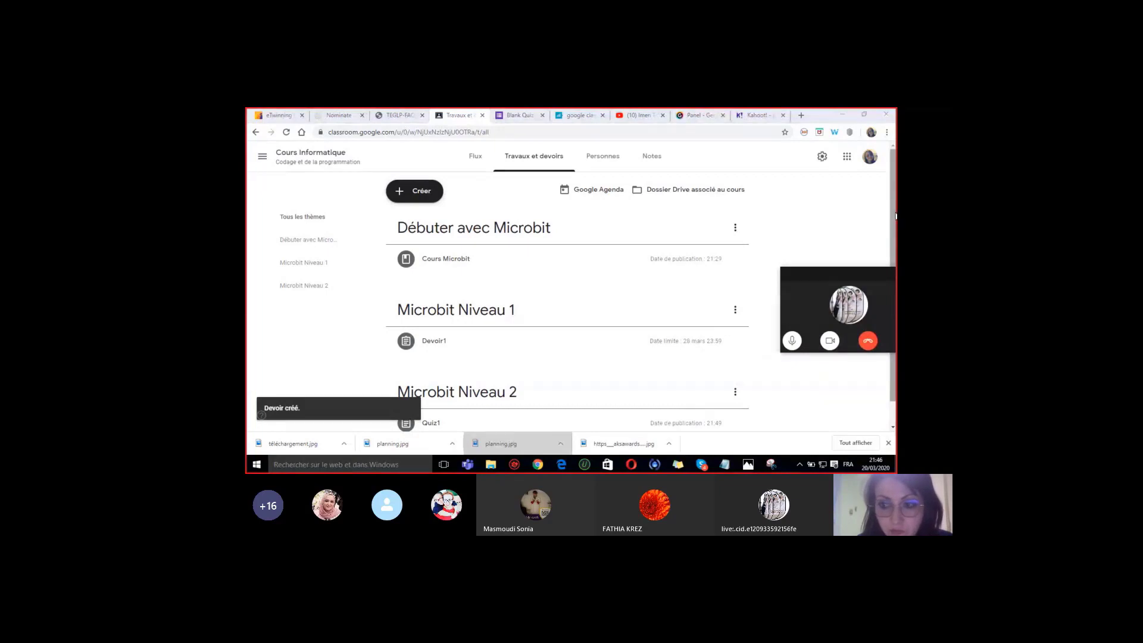
- Reload the Travaux et devoirs page and check the three Microbit topics, leaving Créer unused
{"action": "scroll", "coordinate": [896, 217], "scroll_direction": "down", "scroll_amount": 1}
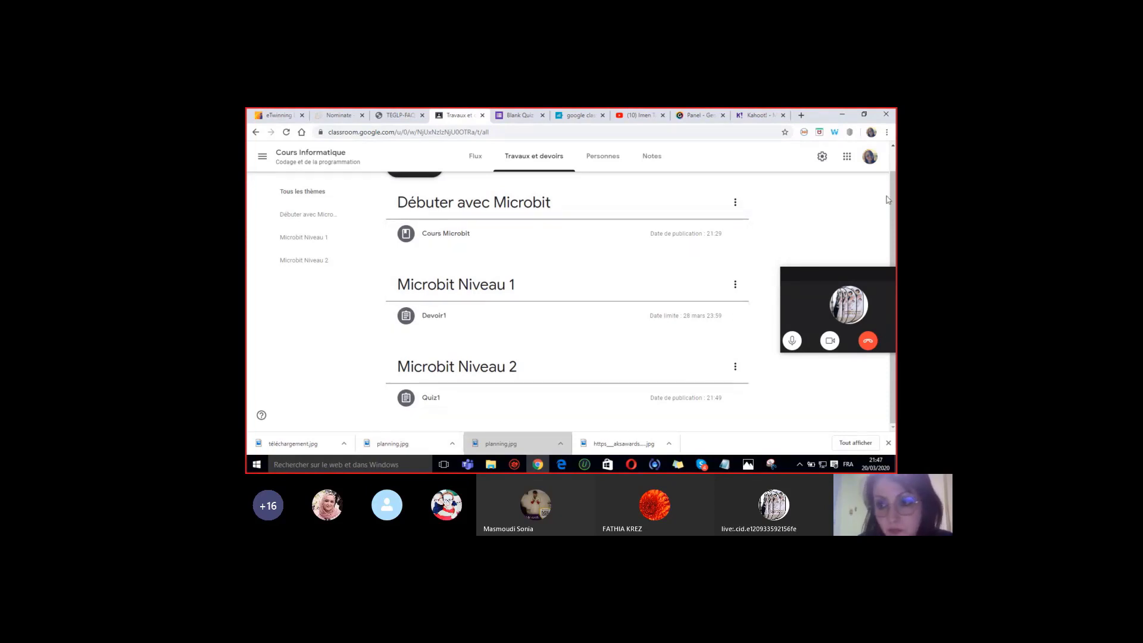
{"action": "scroll", "coordinate": [524, 202], "scroll_direction": "up", "scroll_amount": 1}
{"action": "left_click", "coordinate": [540, 171]}
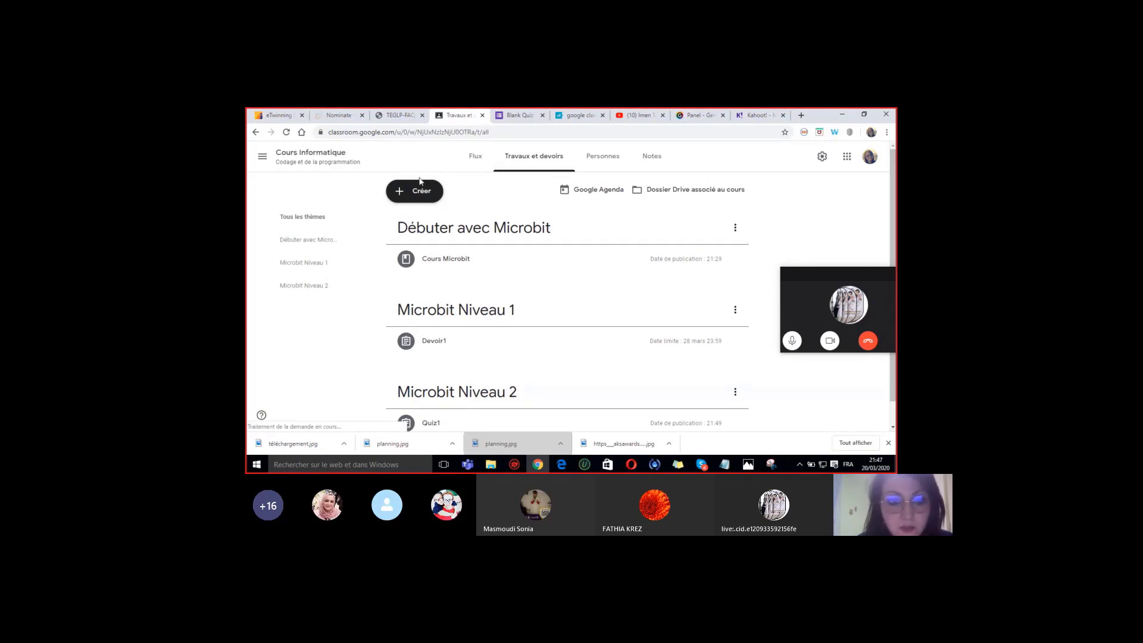
{"action": "left_click", "coordinate": [419, 193]}
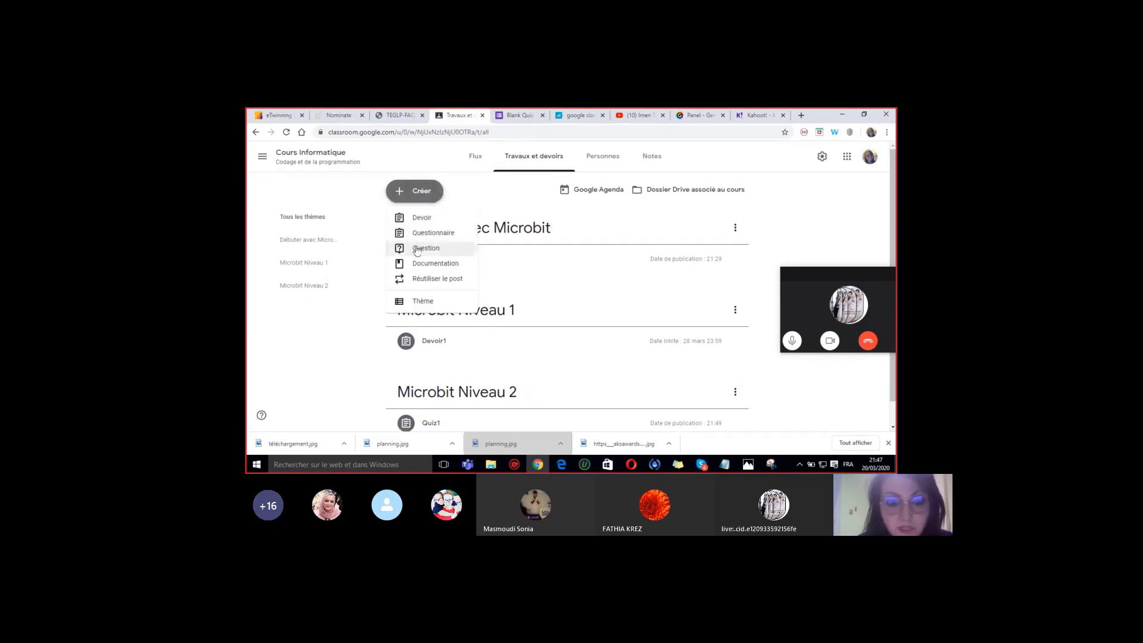
{"action": "left_click", "coordinate": [349, 327]}
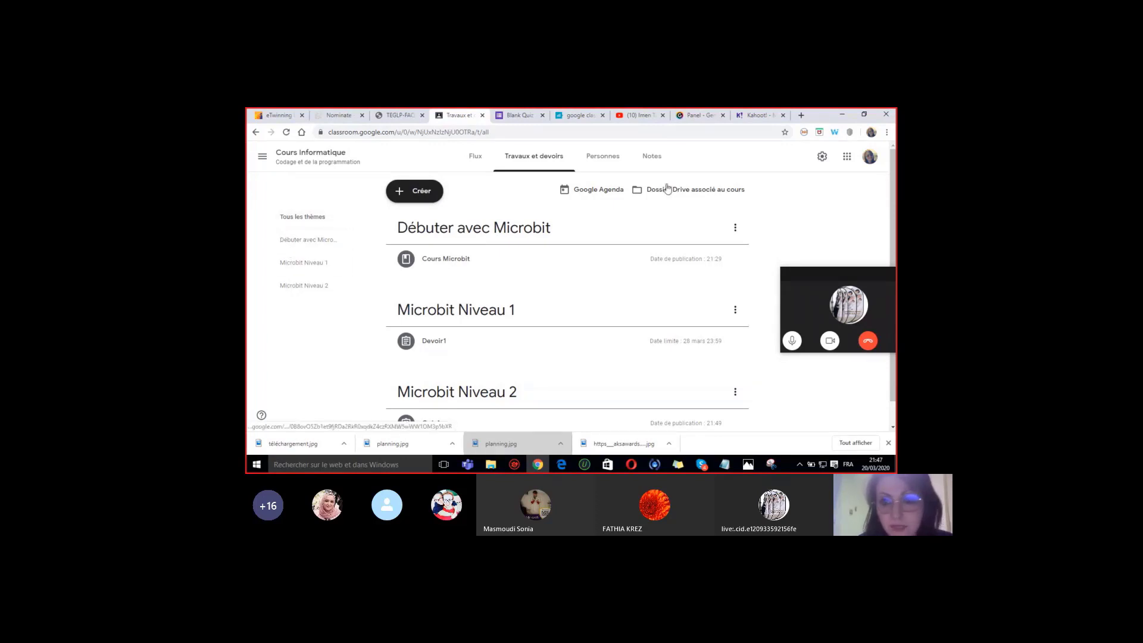
- Open the Personnes page of Cours Informatique
{"action": "left_click", "coordinate": [602, 156]}
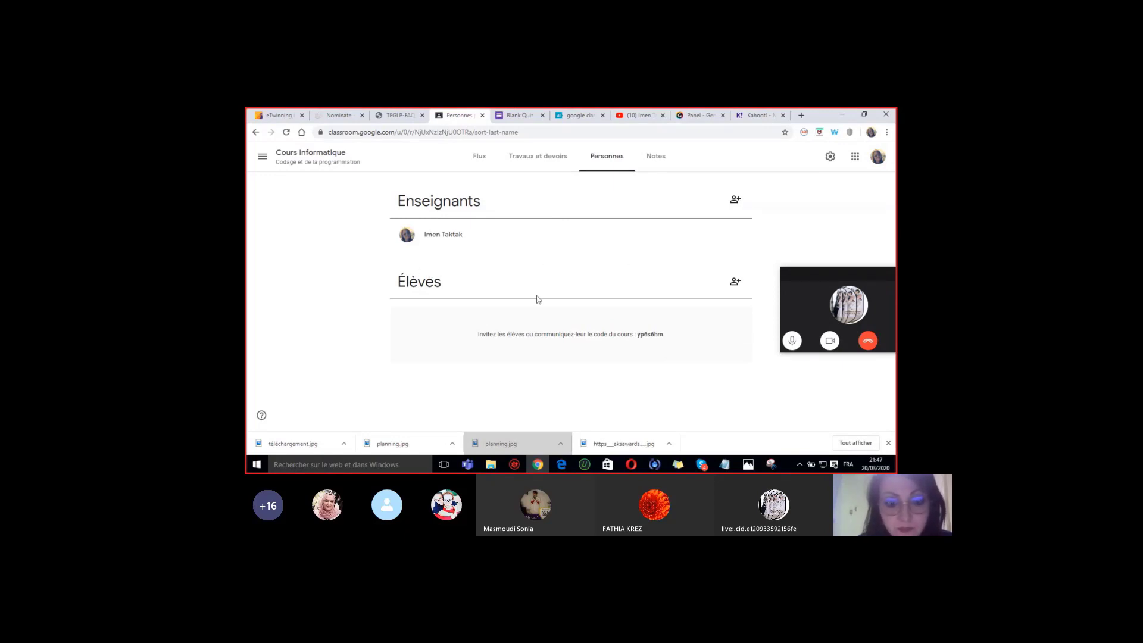
- Invite the co-teacher as a teacher by searching their e-mail address and sending the invitation
{"action": "left_click", "coordinate": [736, 200]}
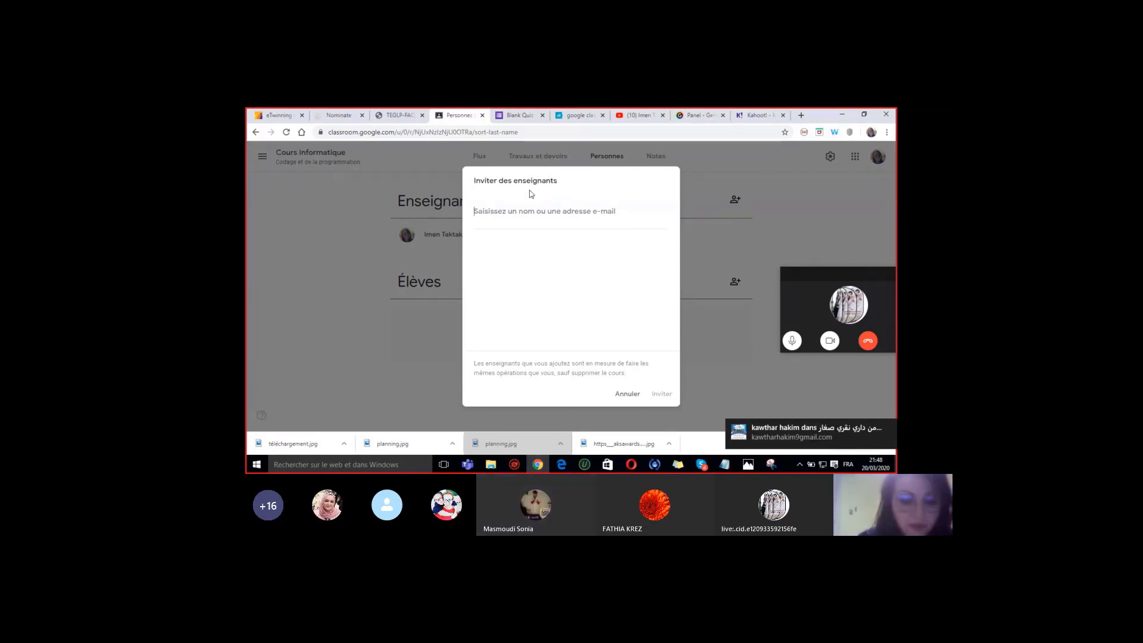
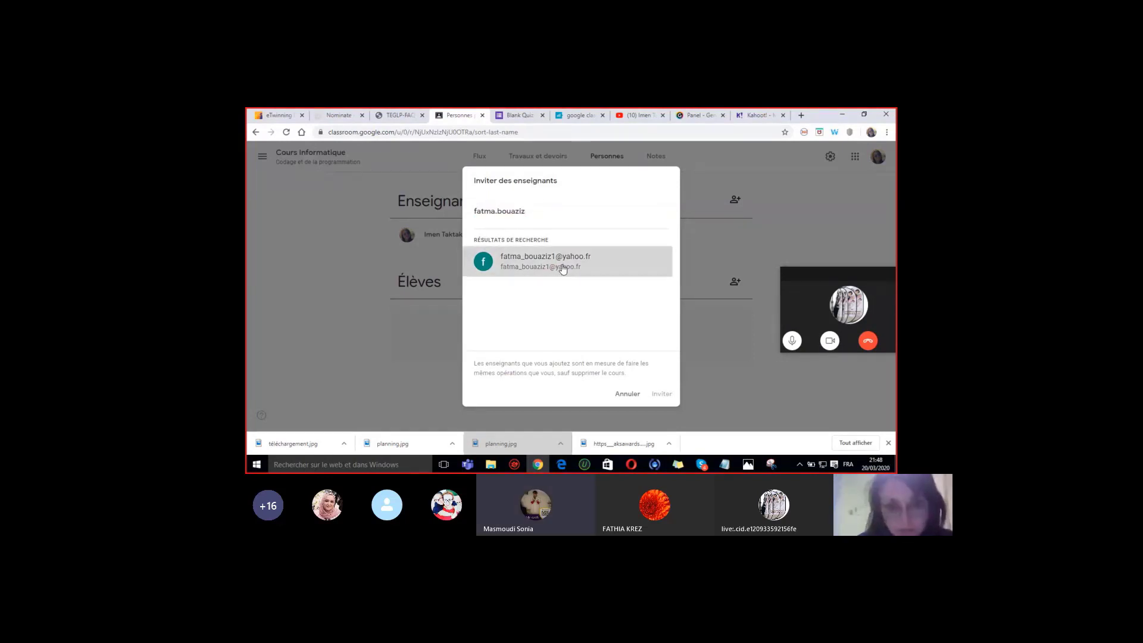
{"action": "left_click", "coordinate": [562, 269]}
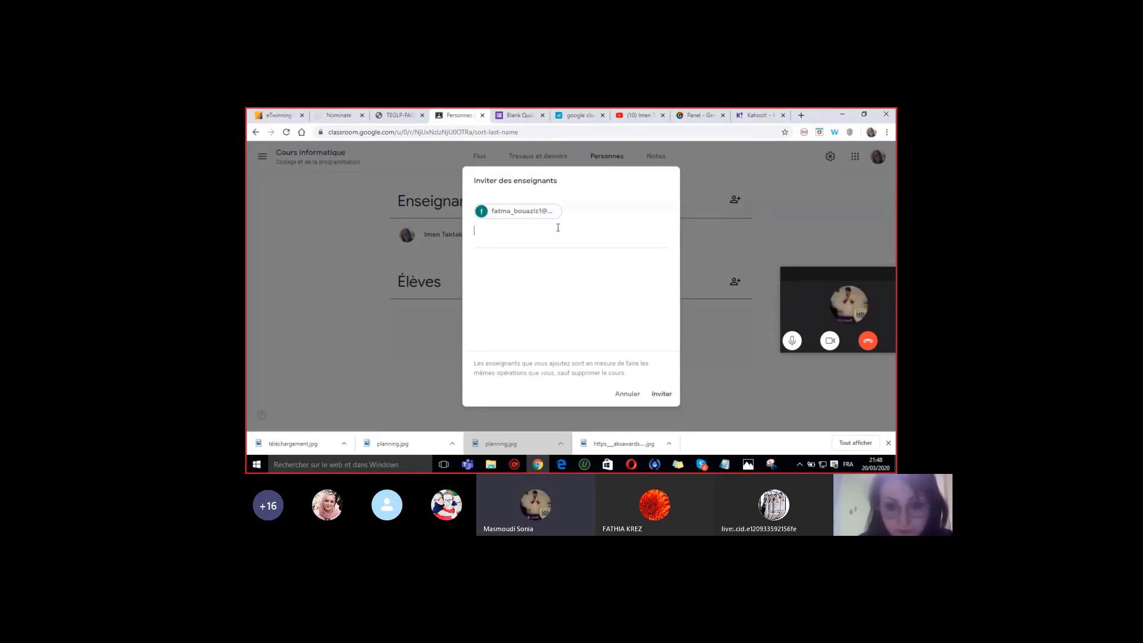
{"action": "left_click", "coordinate": [663, 396]}
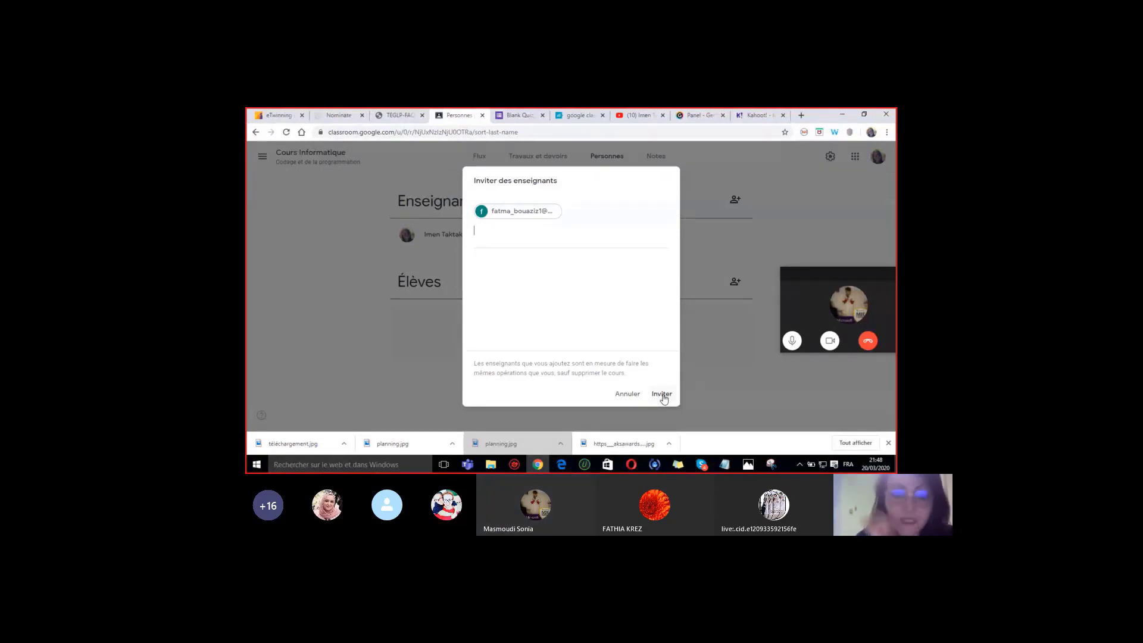
{"action": "left_click", "coordinate": [663, 397]}
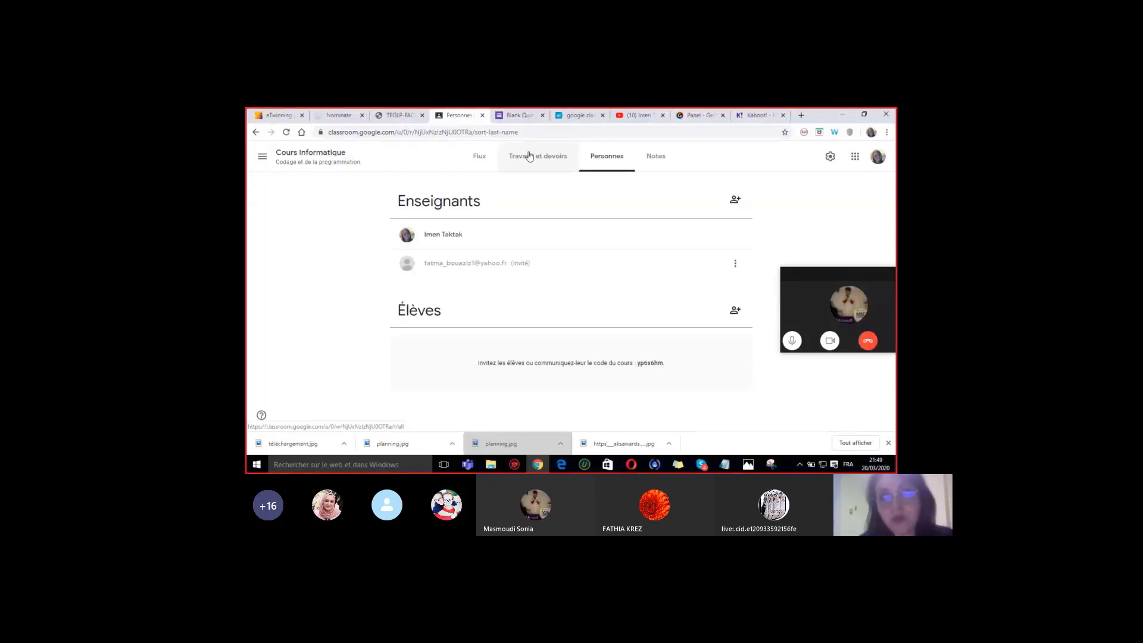
- Return to the Flux stream and select the class code in the banner
{"action": "left_click", "coordinate": [483, 156]}
{"action": "double_click", "coordinate": [409, 233]}
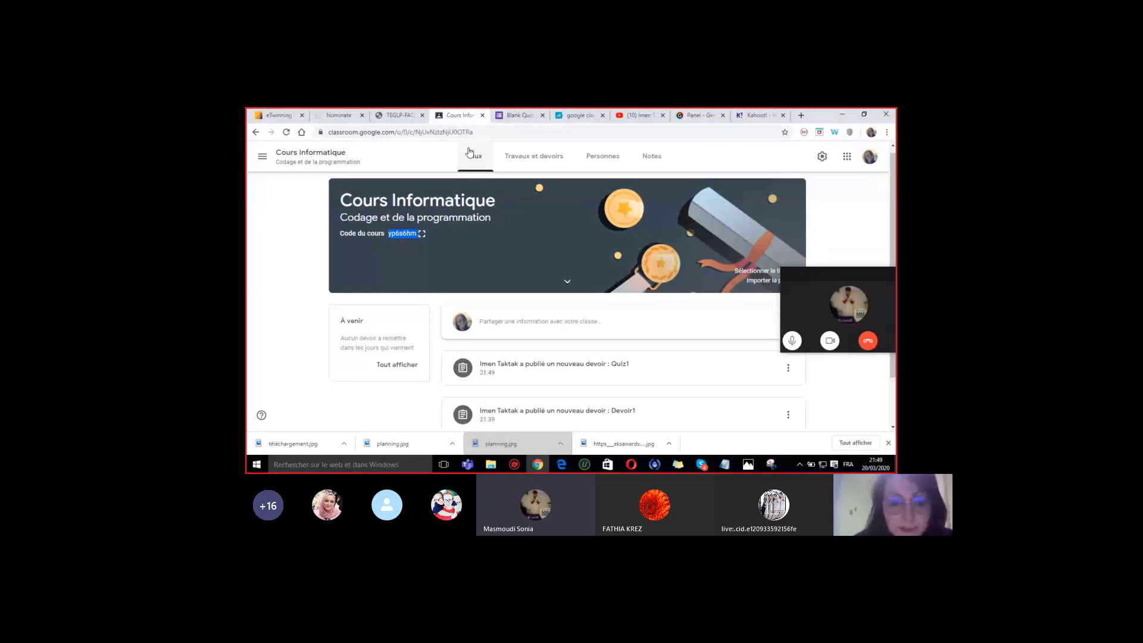
- Reopen the Personnes page showing the owner and pending co-teacher
{"action": "left_click", "coordinate": [611, 161]}
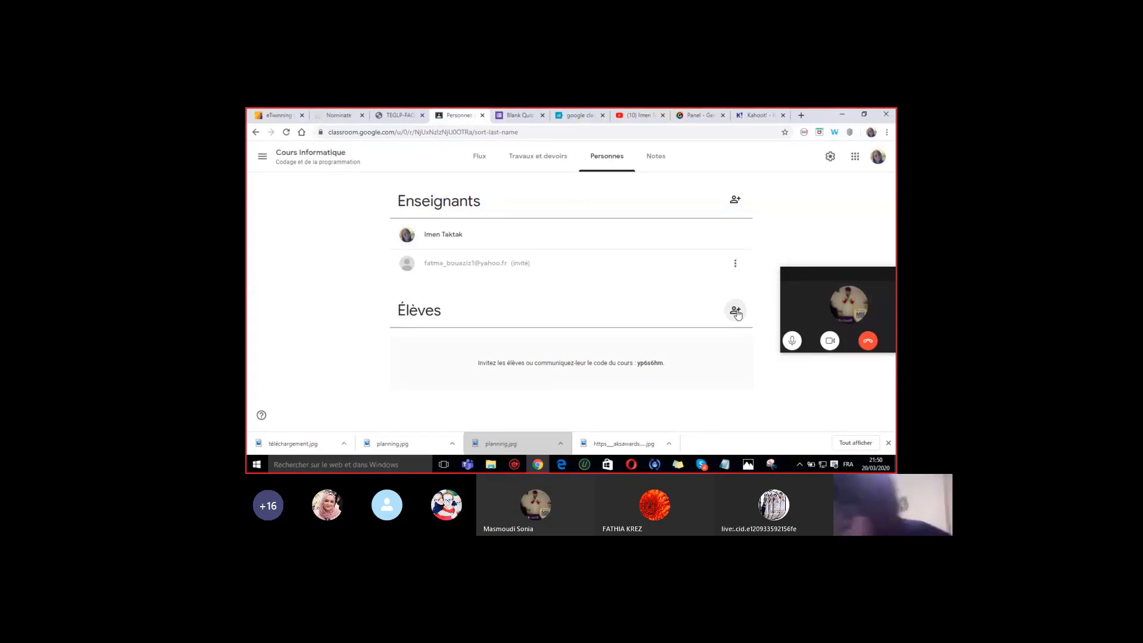
- Invite a student to Cours Informatique using the student's e-mail address
{"action": "left_click", "coordinate": [736, 312]}
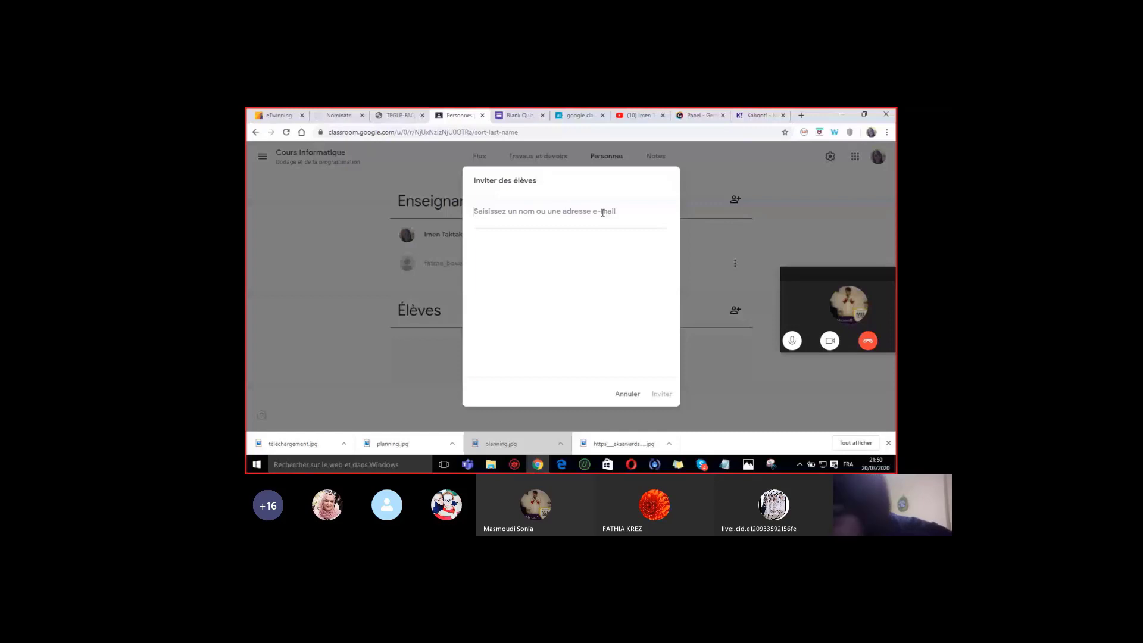
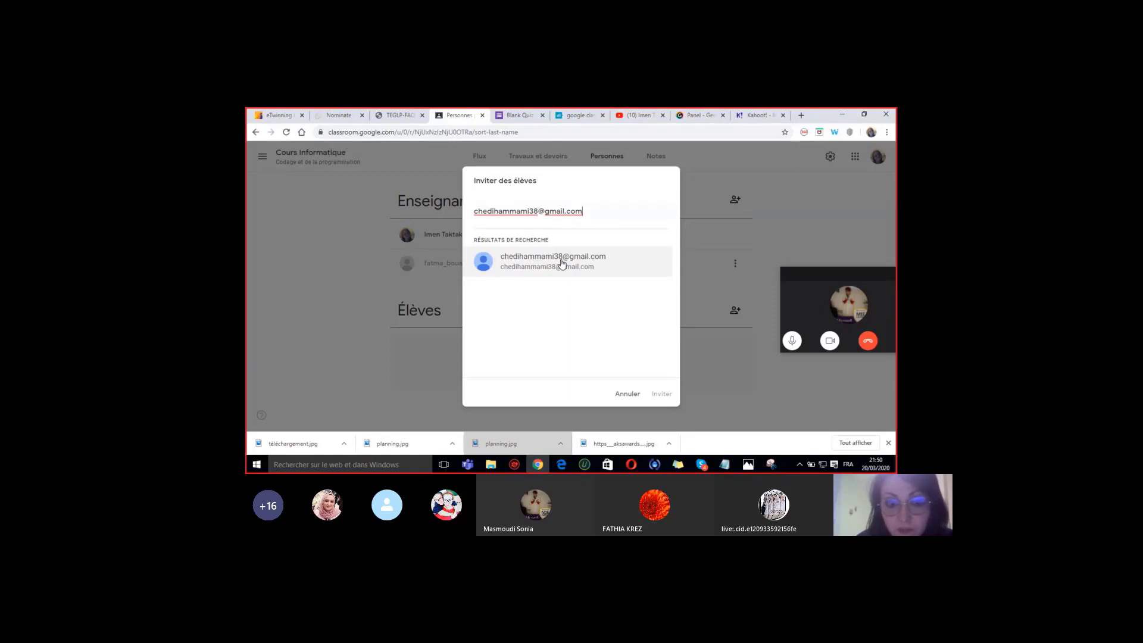
{"action": "left_click", "coordinate": [561, 264]}
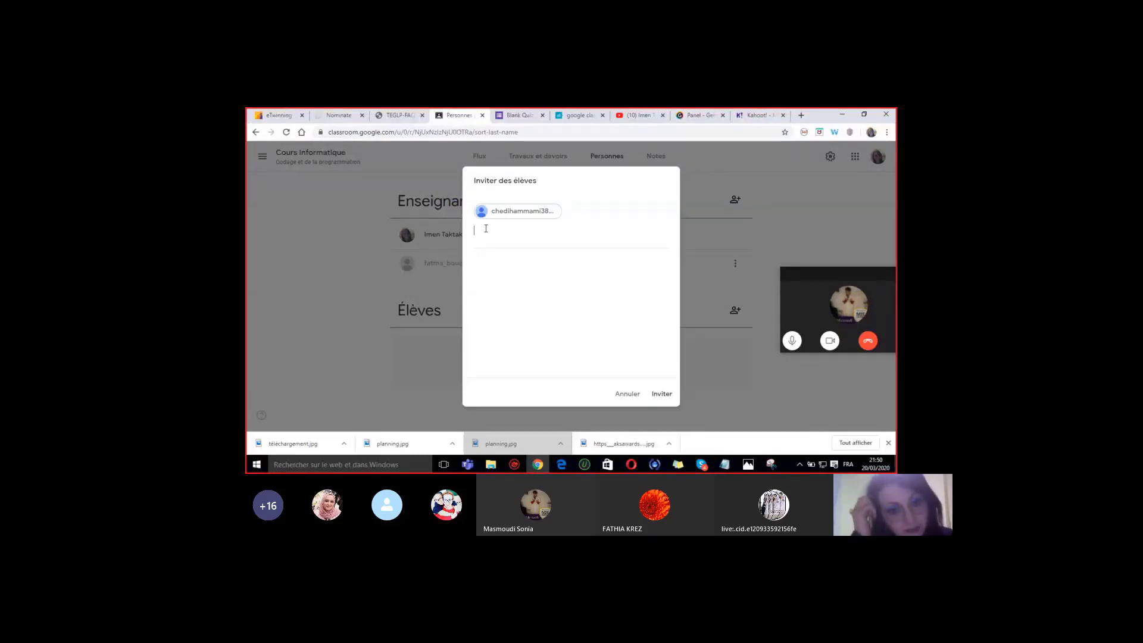
{"action": "left_click", "coordinate": [662, 394]}
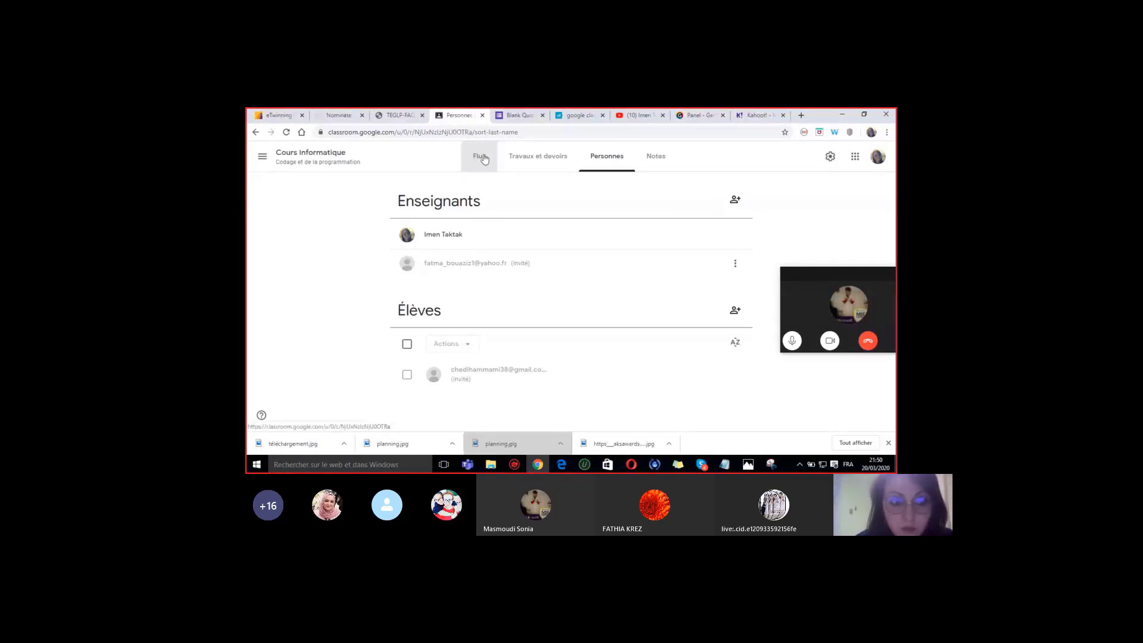
- Return to the Cours Informatique Flux stream, select the class code, and mark the course id in the address
{"action": "left_click", "coordinate": [482, 158]}
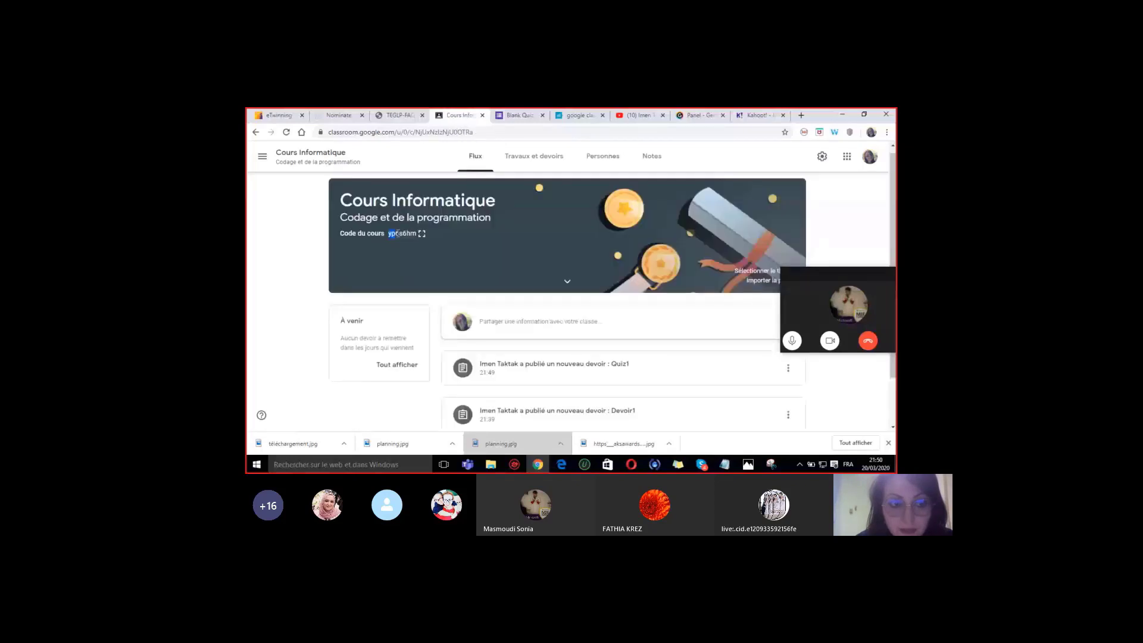
{"action": "left_click_drag", "start_coordinate": [397, 233], "coordinate": [416, 234]}
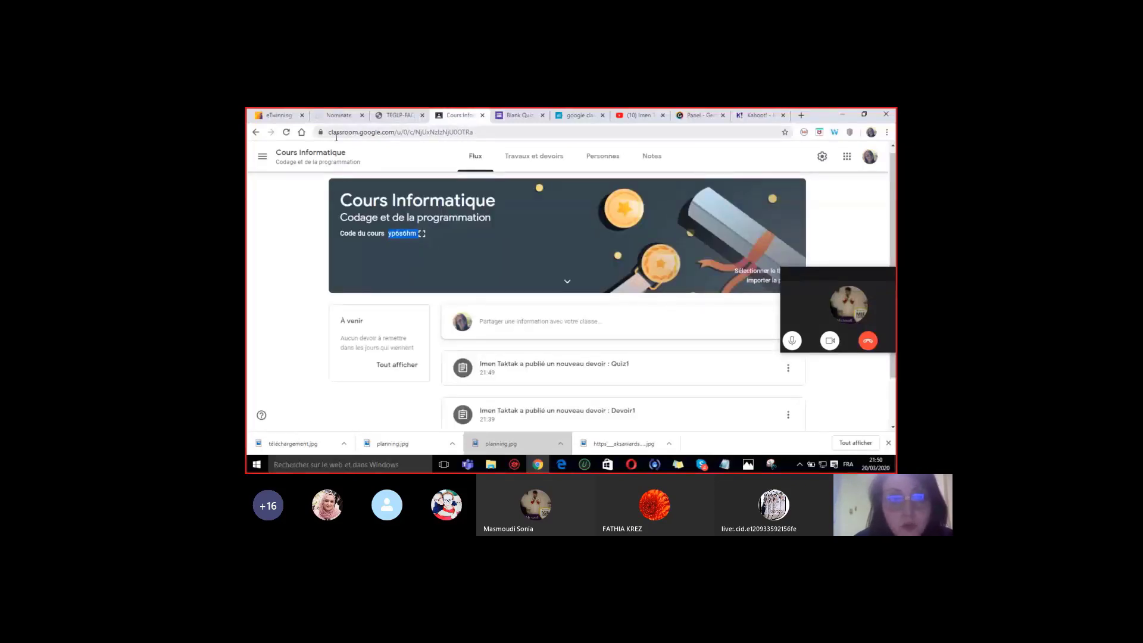
{"action": "left_click", "coordinate": [477, 128]}
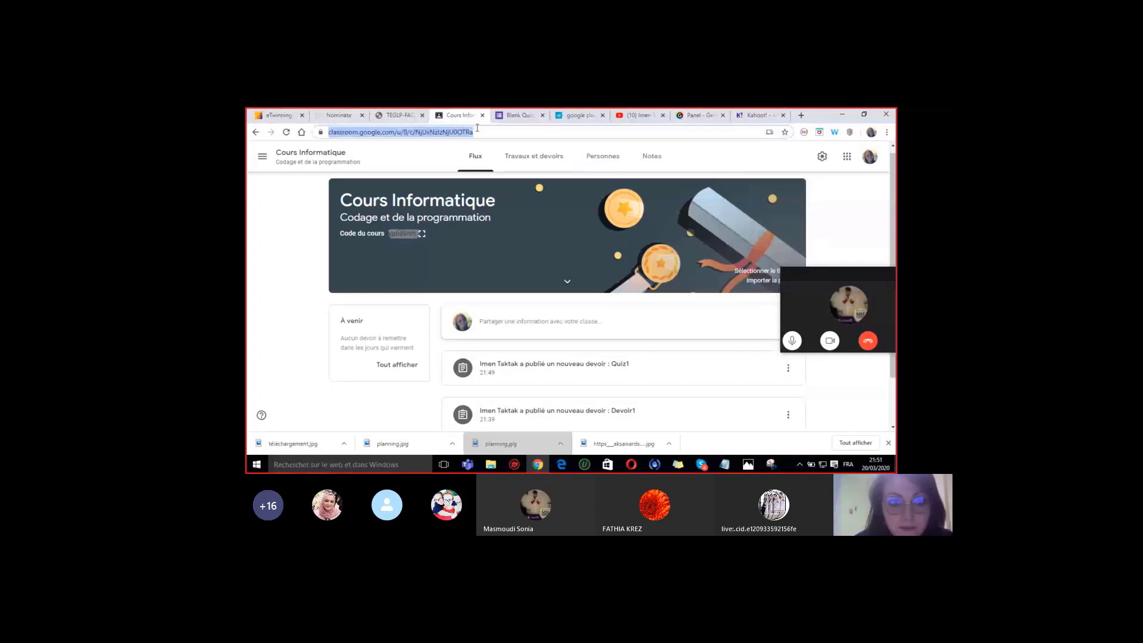
{"action": "left_click_drag", "start_coordinate": [477, 128], "coordinate": [422, 135]}
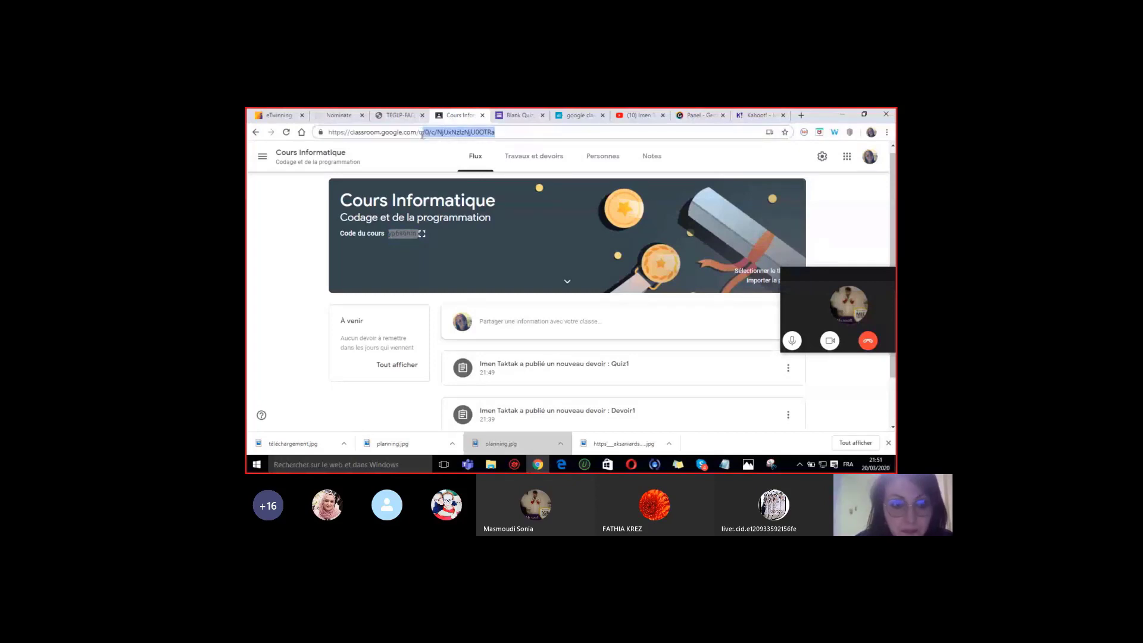
{"action": "left_click", "coordinate": [405, 248]}
- Reselect the class code, remove the course id from the address, and load the Classroom home address
{"action": "left_click", "coordinate": [397, 235]}
{"action": "double_click", "coordinate": [397, 234]}
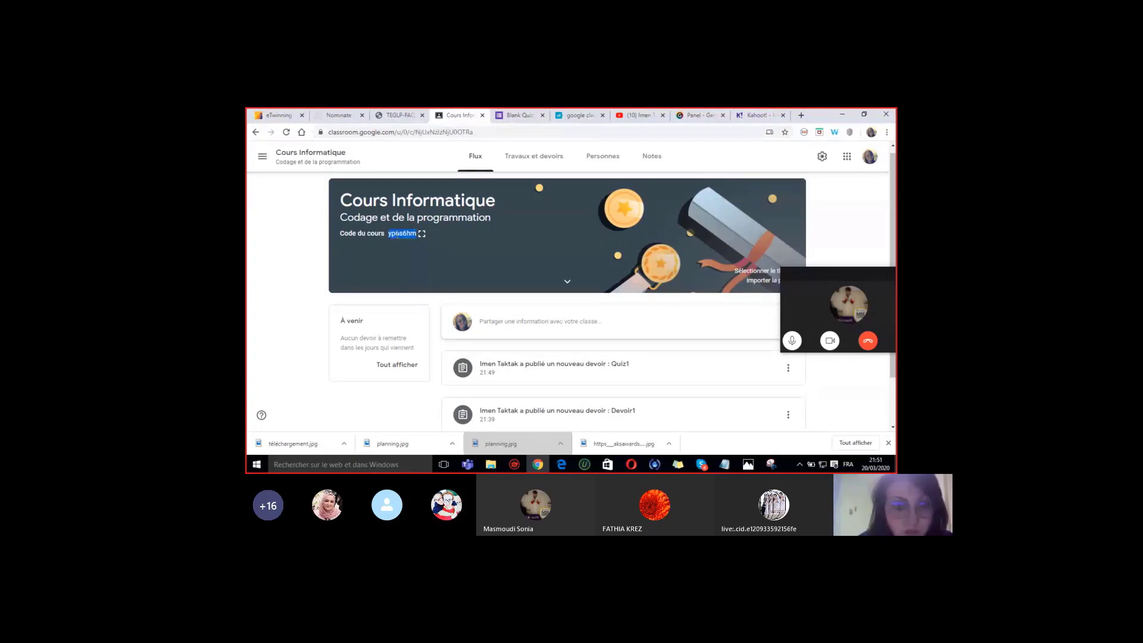
{"action": "double_click", "coordinate": [433, 130]}
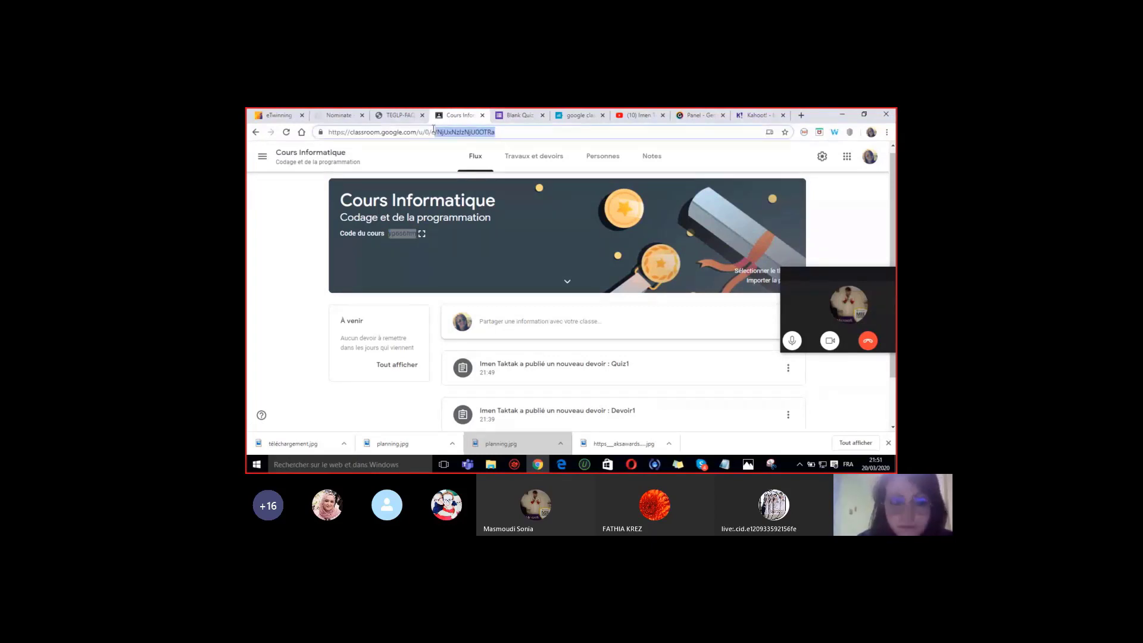
{"action": "key", "text": "Return"}
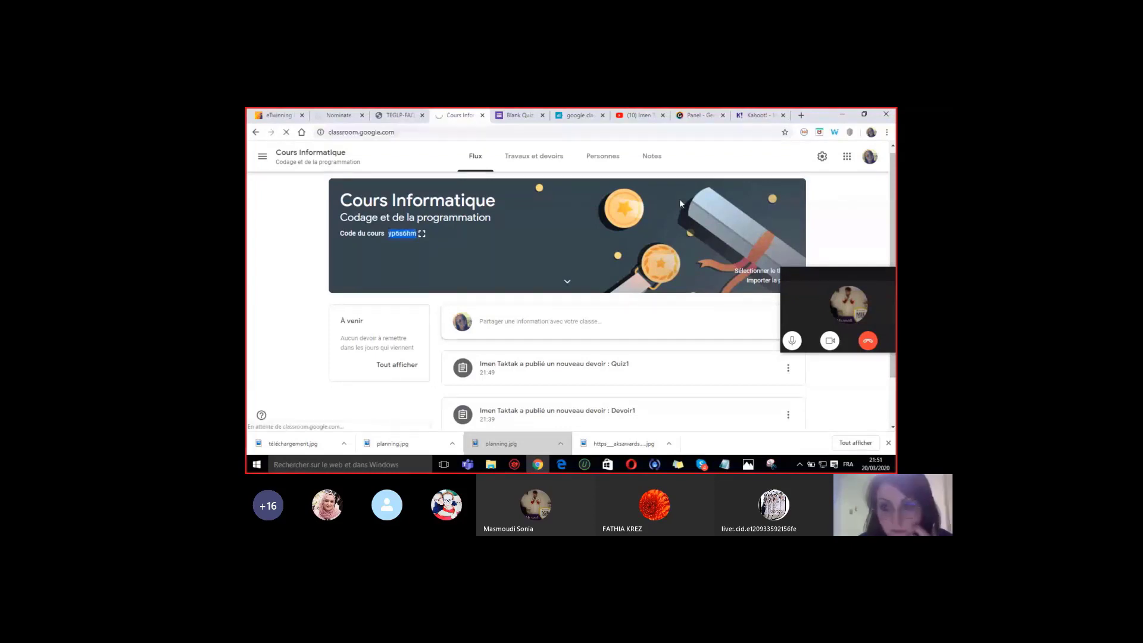